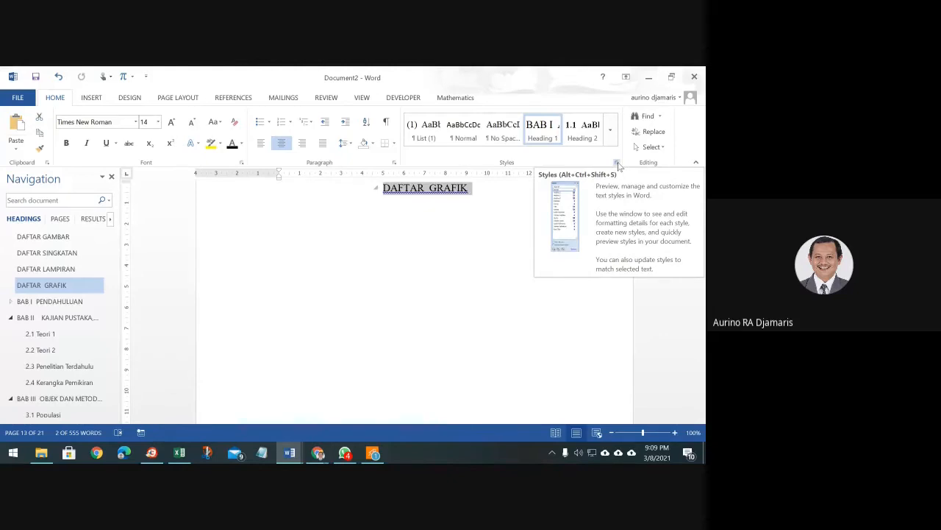
Create a new paragraph style named HeadingNoNO from the selected DAFTAR GRAFIK heading.
left_click(618, 163)
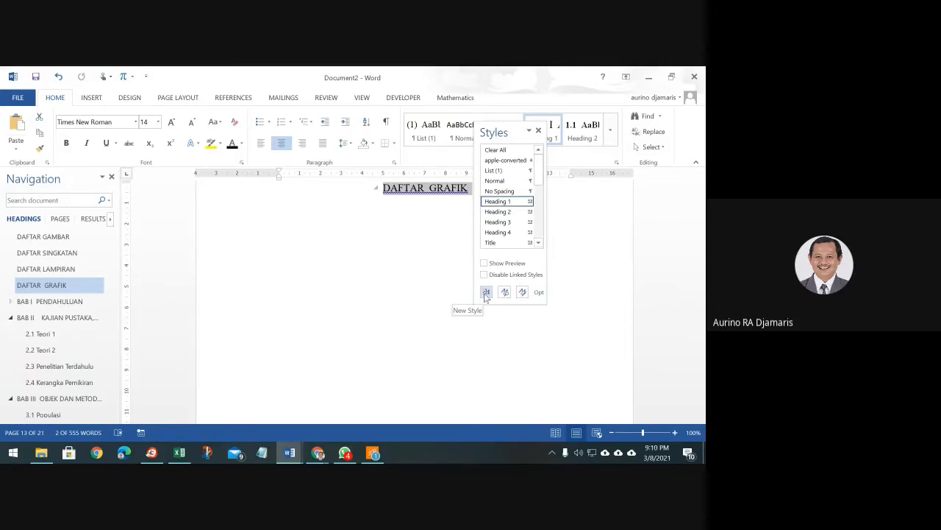
left_click(486, 292)
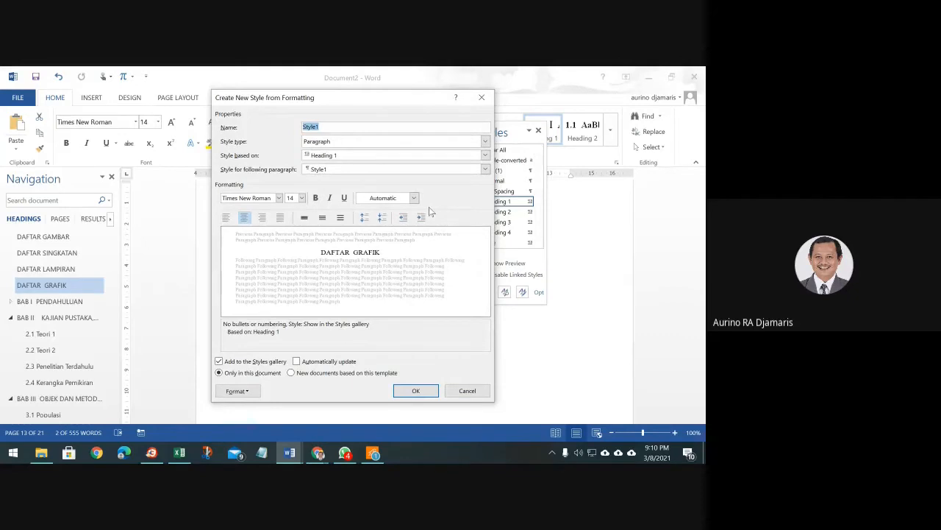
type("H")
type("eadingNoNO")
left_click(408, 390)
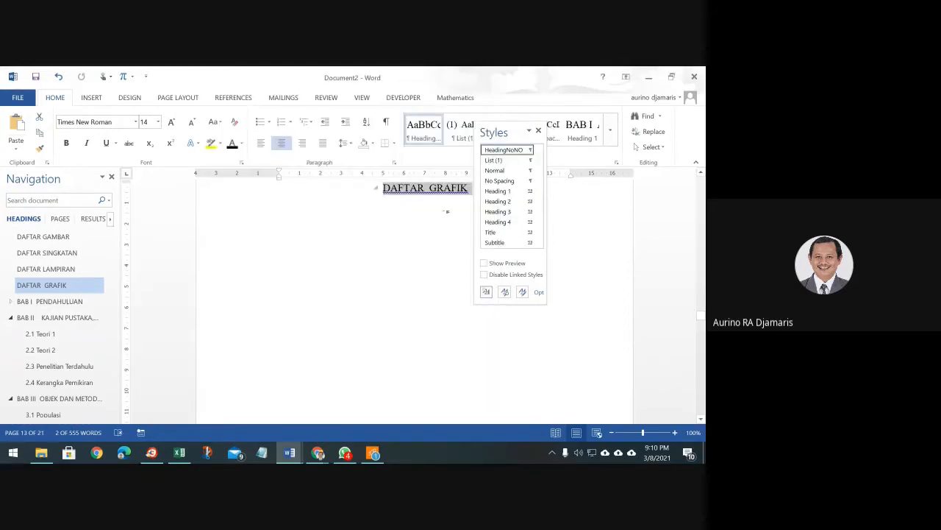
Apply the HeadingNoNO style to the DAFTAR LAMPIRAN, DAFTAR SINGKATAN and DAFTAR GAMBAR headings.
left_click(50, 301)
left_click(55, 271)
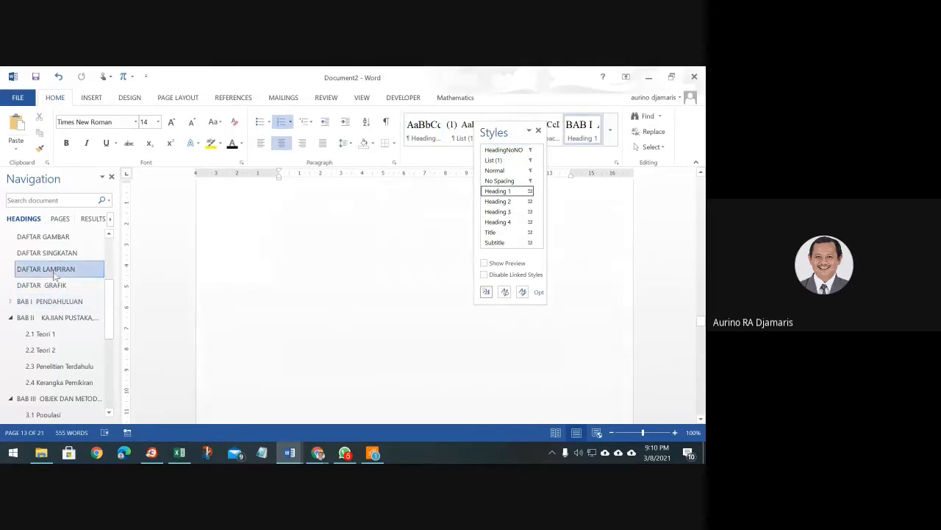
left_click(538, 130)
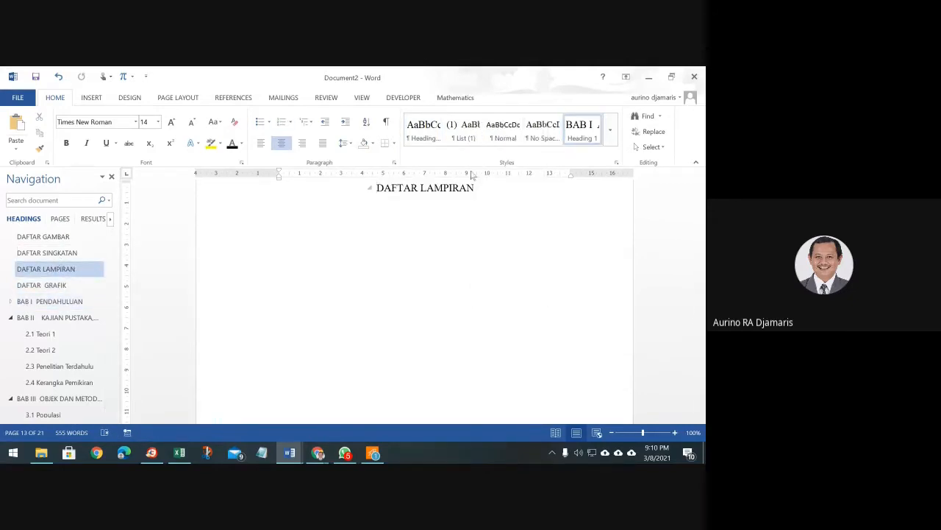
left_click(423, 139)
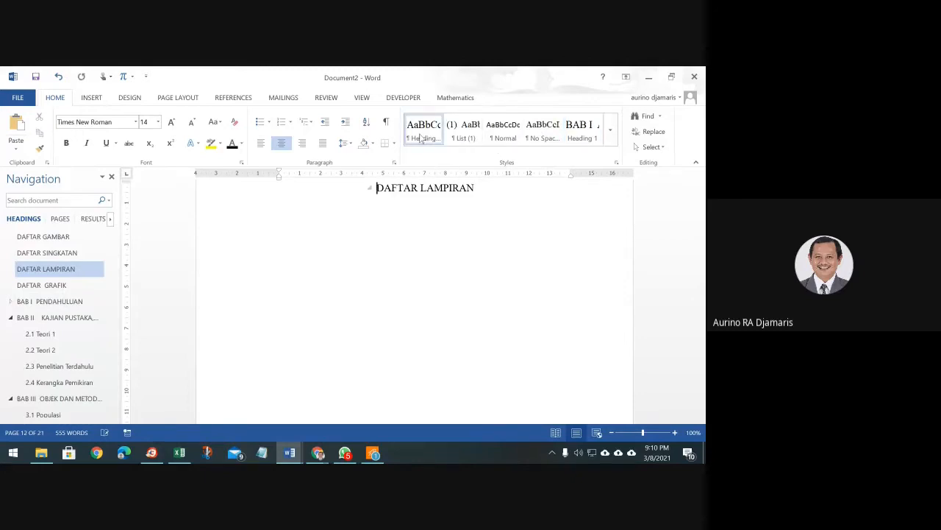
left_click(47, 252)
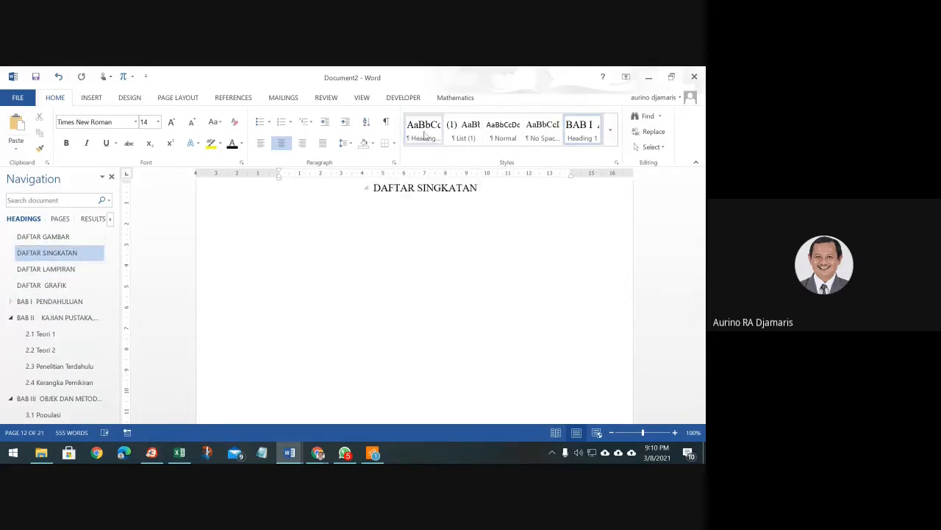
left_click(425, 136)
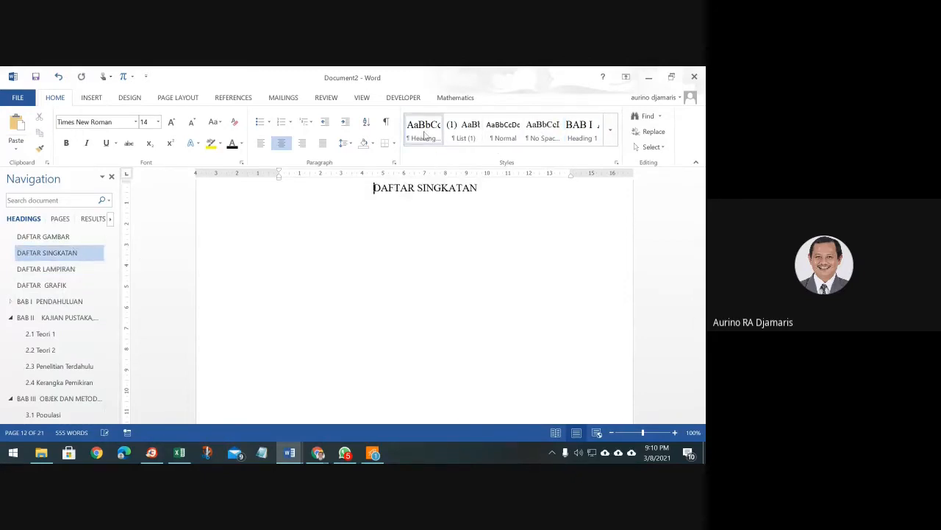
left_click(43, 236)
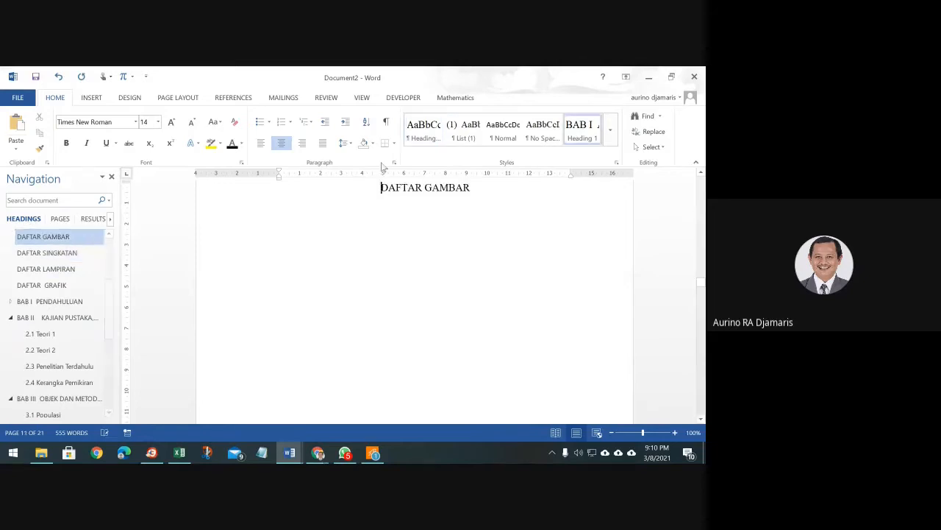
Apply the HeadingNoNO style to the front-matter headings ABSTRACT, ABSTRAK, PENGESAHAN-PENGESAHAN, PERNYATAAN, KATA PENGANTAR and DAFTAR ISI.
scroll(56, 265, "up", 3)
left_click(57, 254)
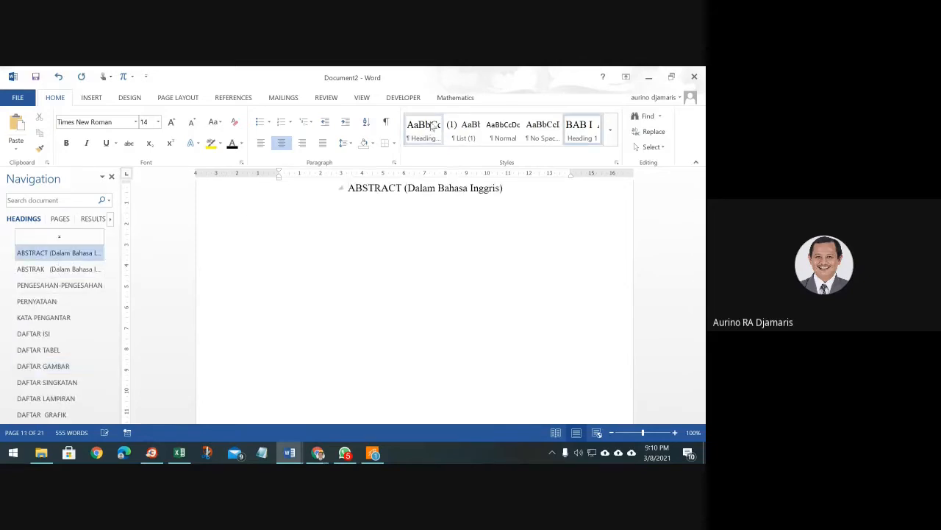
left_click(84, 268)
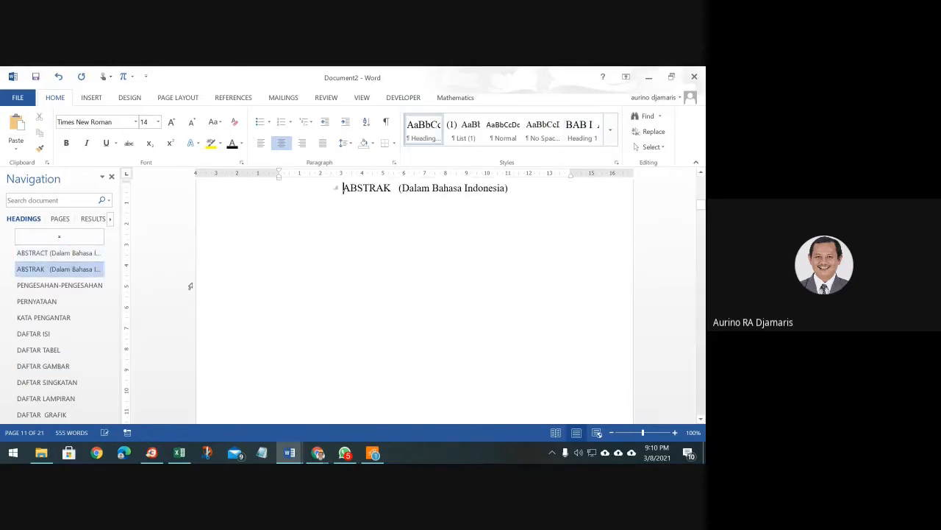
left_click(96, 286)
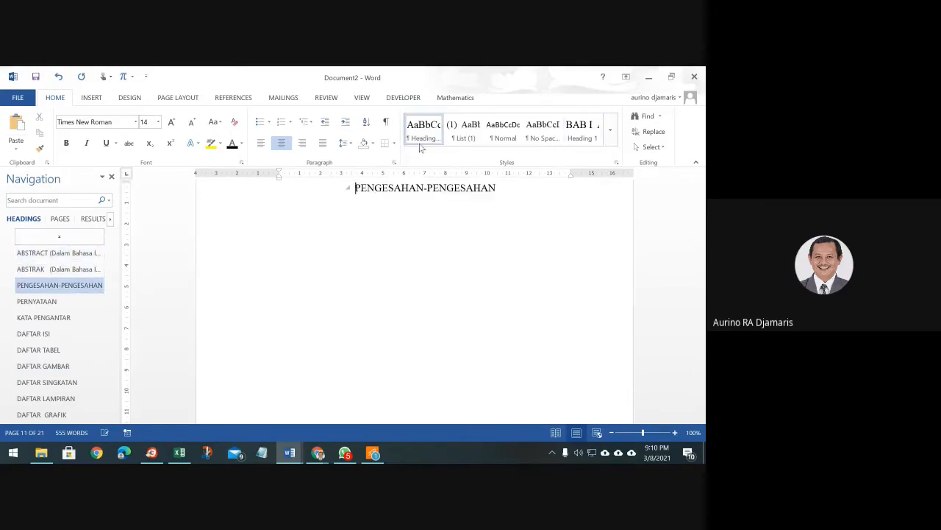
left_click(44, 302)
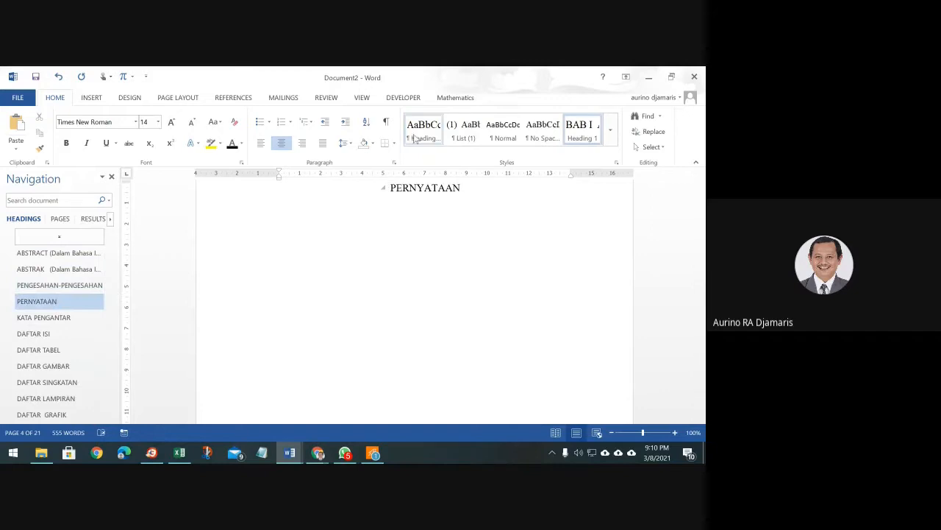
left_click(82, 321)
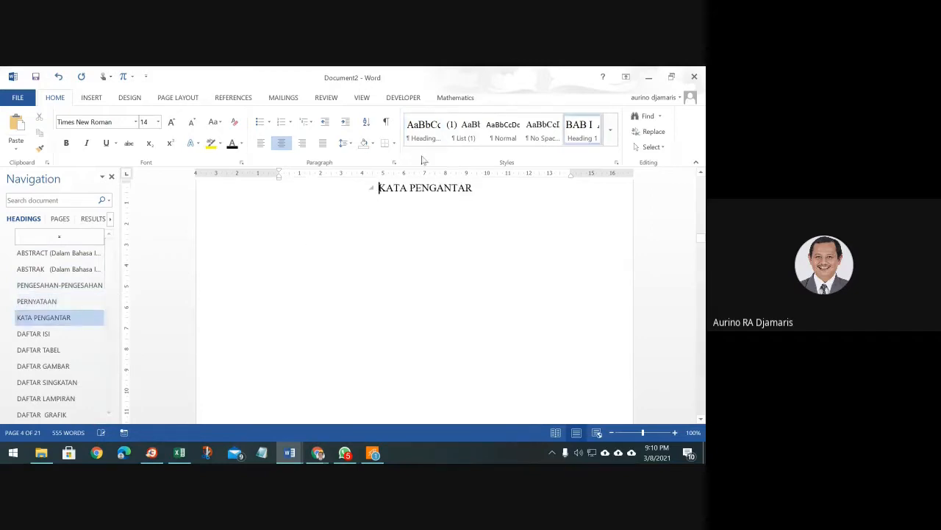
left_click(59, 335)
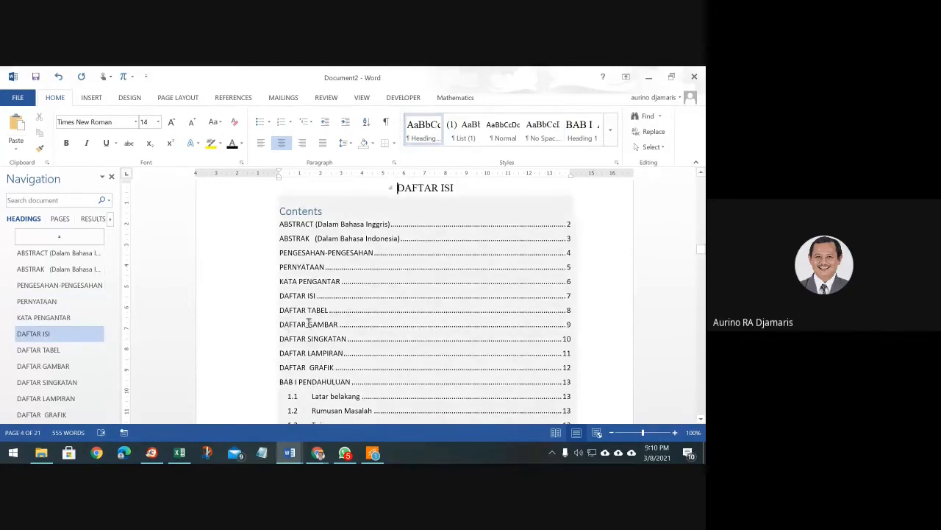
Follow the table of contents link for III.2.1 and place the cursor in the Kuesioner heading.
scroll(338, 278, "down", 4)
left_click(338, 278)
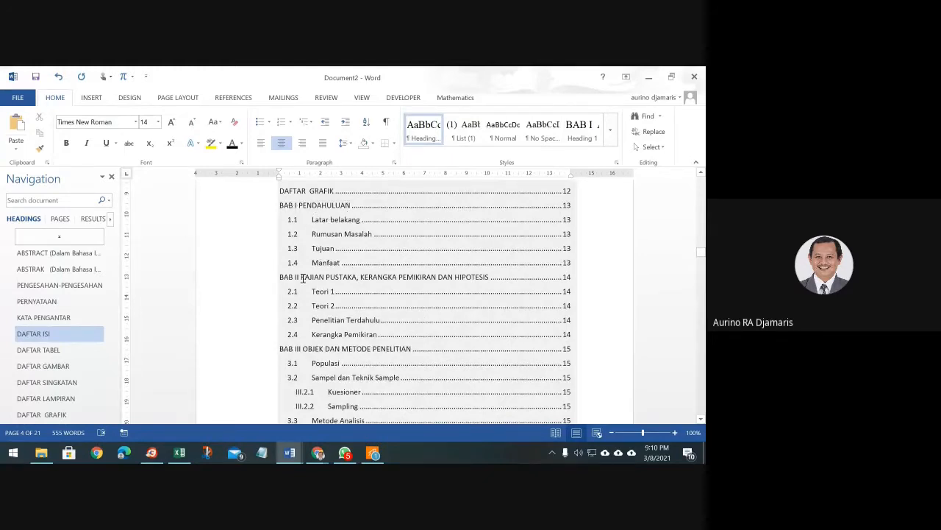
scroll(376, 294, "down", 2)
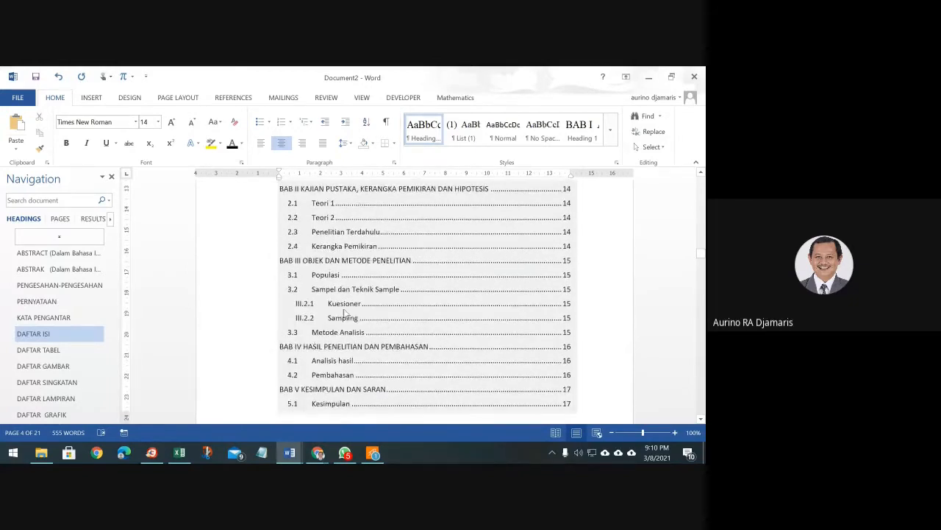
left_click(295, 304)
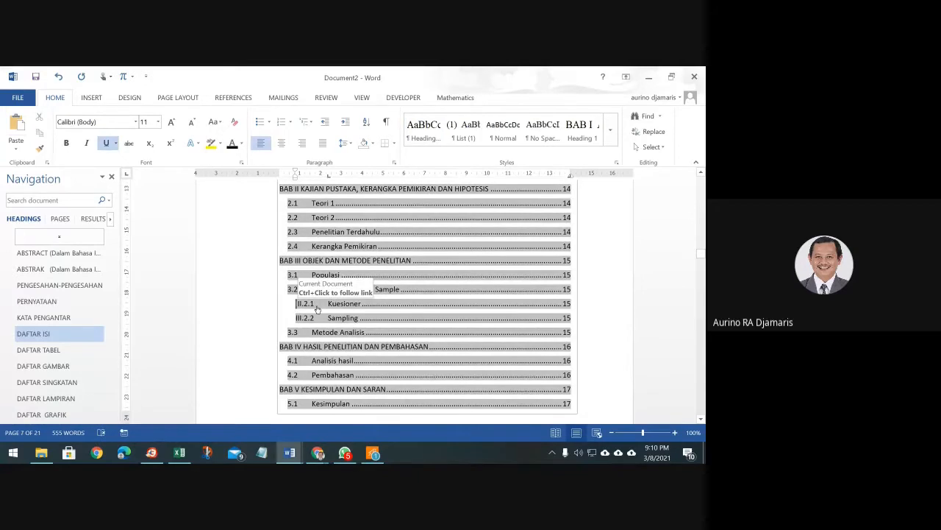
left_click(317, 308, "ctrl")
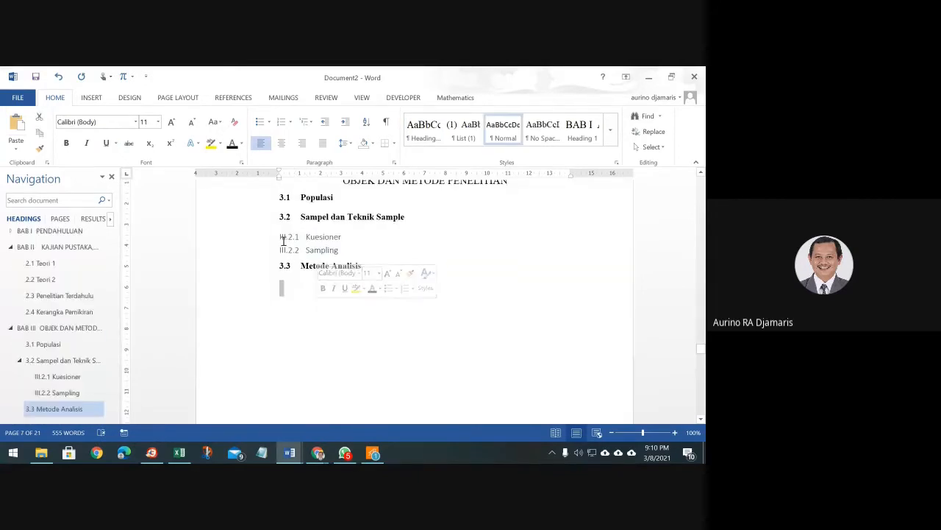
left_click(283, 239)
left_click(316, 237)
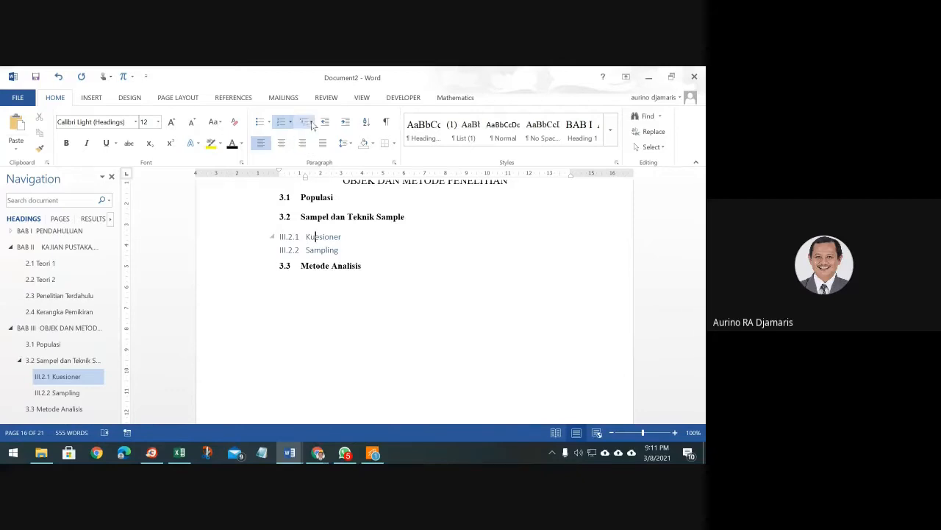
Define a new multilevel list for the headings with legal style numbering enabled on levels 3, 5 and 6.
left_click(311, 123)
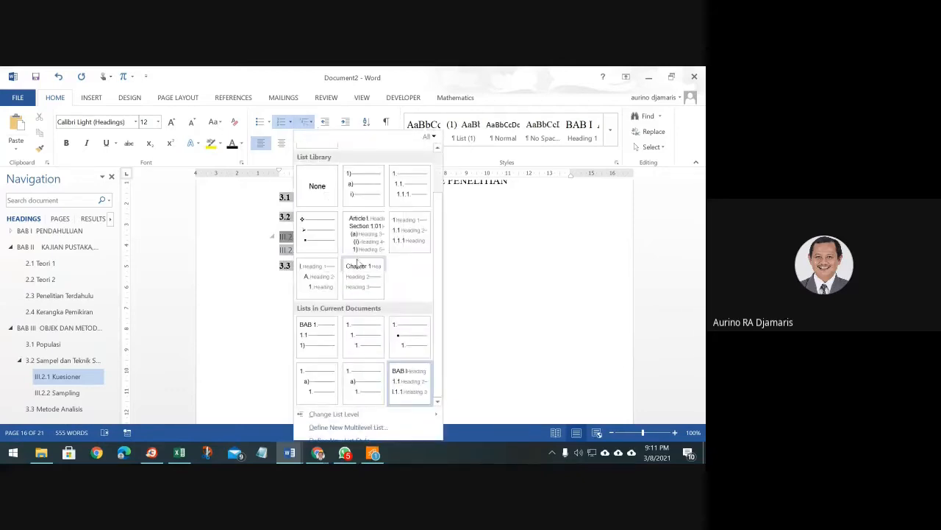
left_click(333, 428)
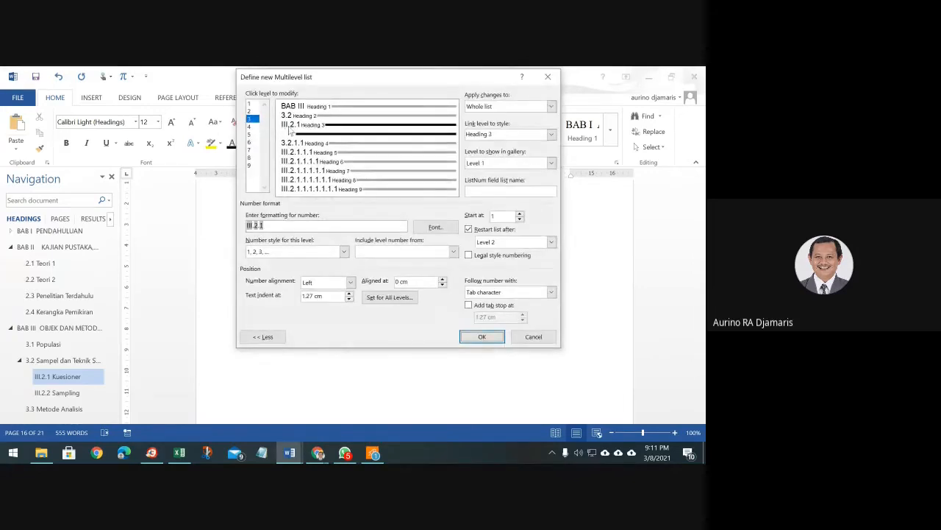
left_click(471, 255)
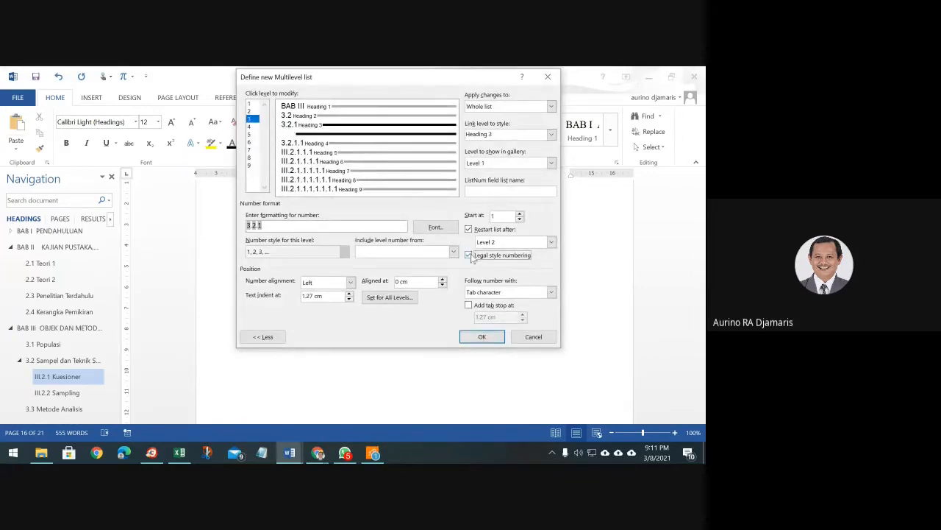
left_click(250, 127)
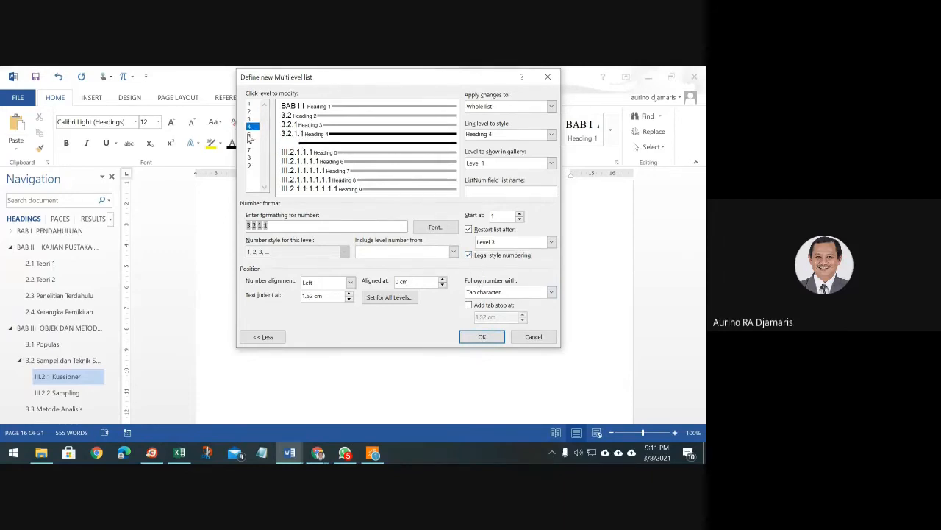
left_click(250, 135)
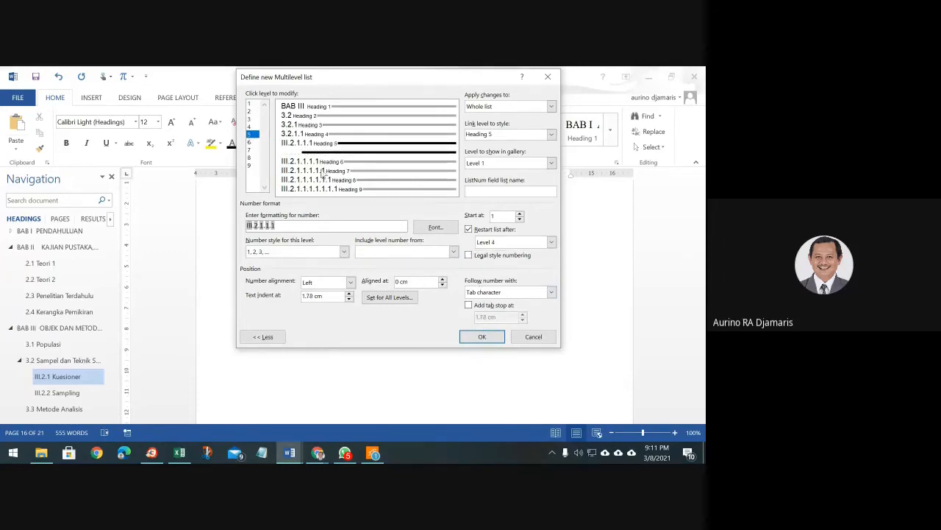
left_click(468, 255)
left_click(251, 143)
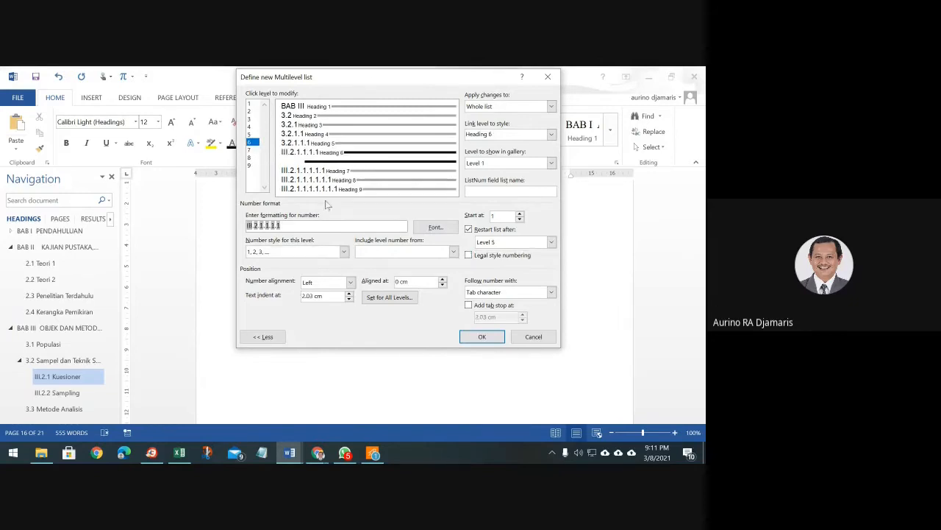
left_click(468, 254)
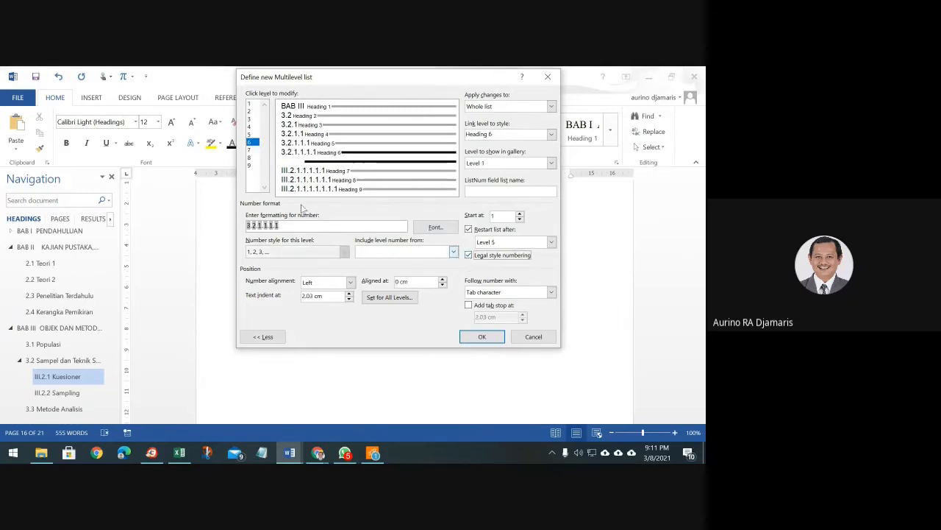
Enable legal style numbering on levels 7, 8 and 9 and apply the multilevel list definition.
left_click(250, 150)
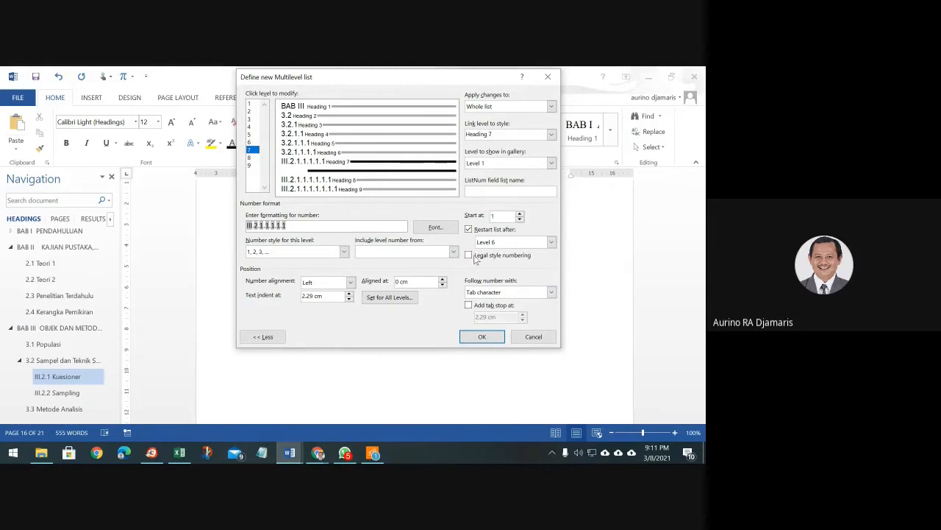
left_click(250, 157)
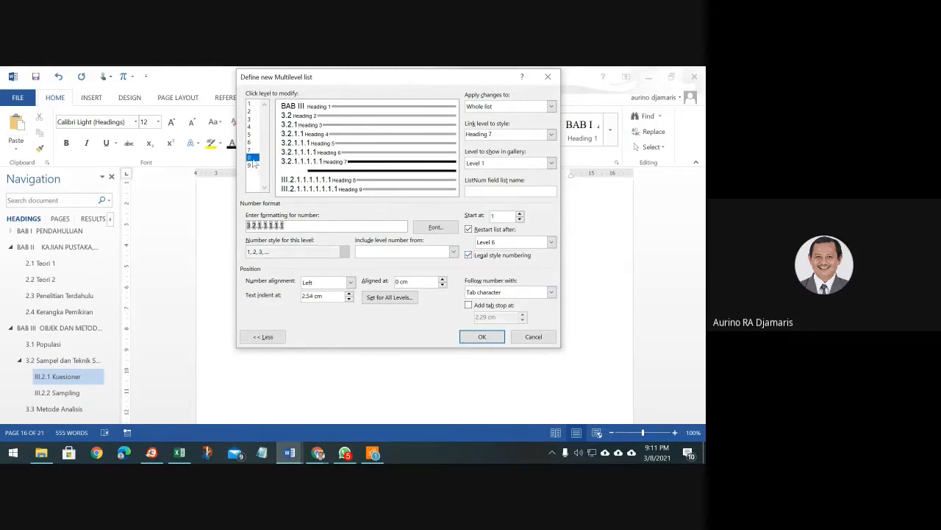
left_click(469, 255)
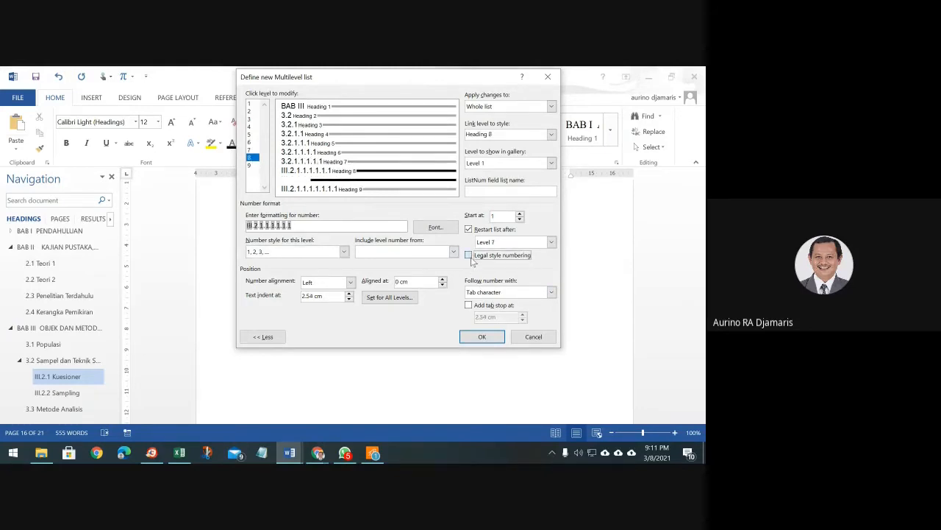
left_click(250, 165)
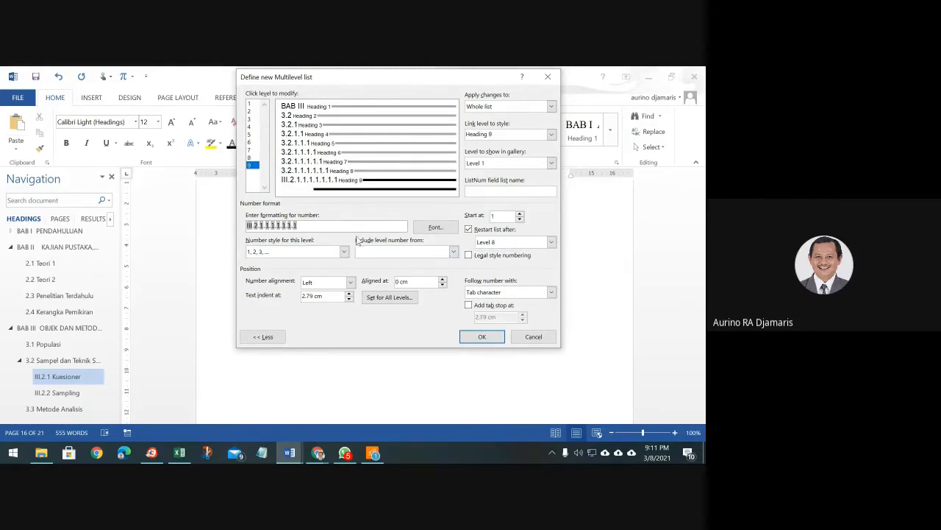
left_click(283, 340)
left_click(276, 317)
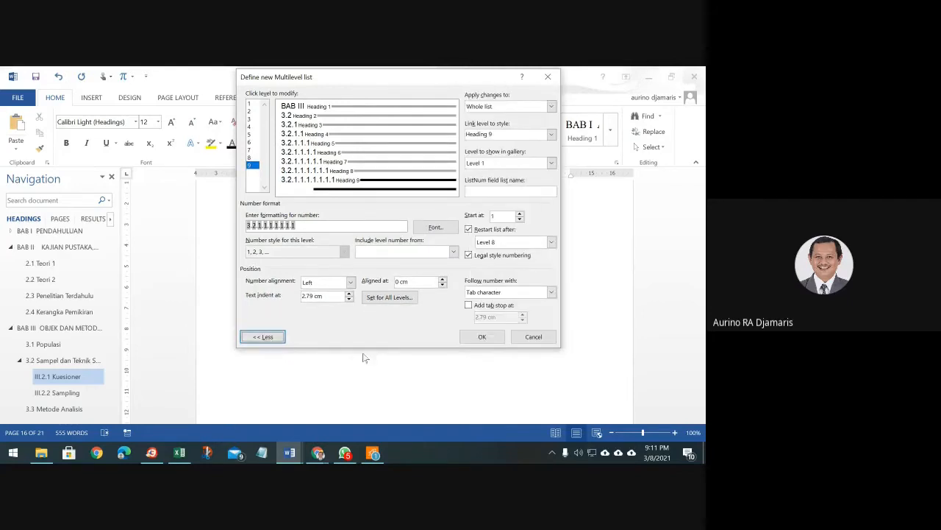
left_click(488, 336)
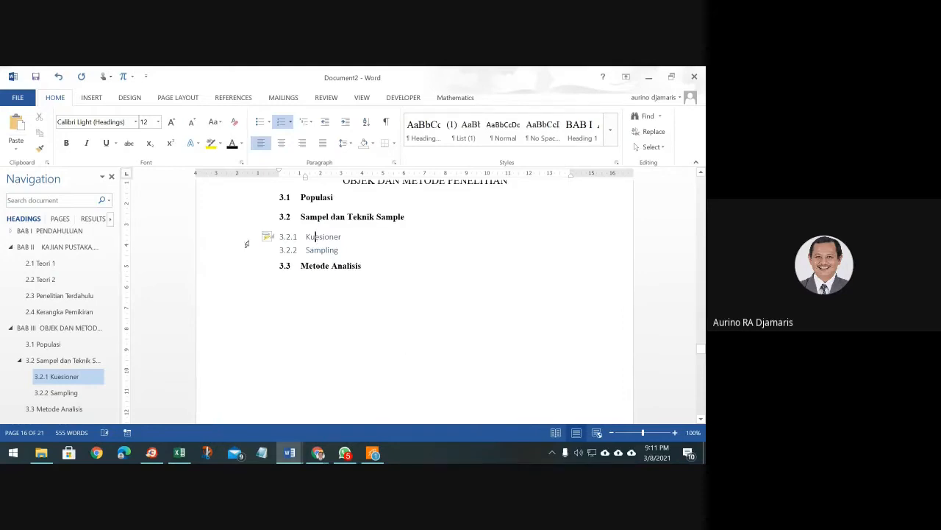
Format the Kuesioner heading in black Times New Roman and update the Heading 3 style to match it.
left_click(247, 238)
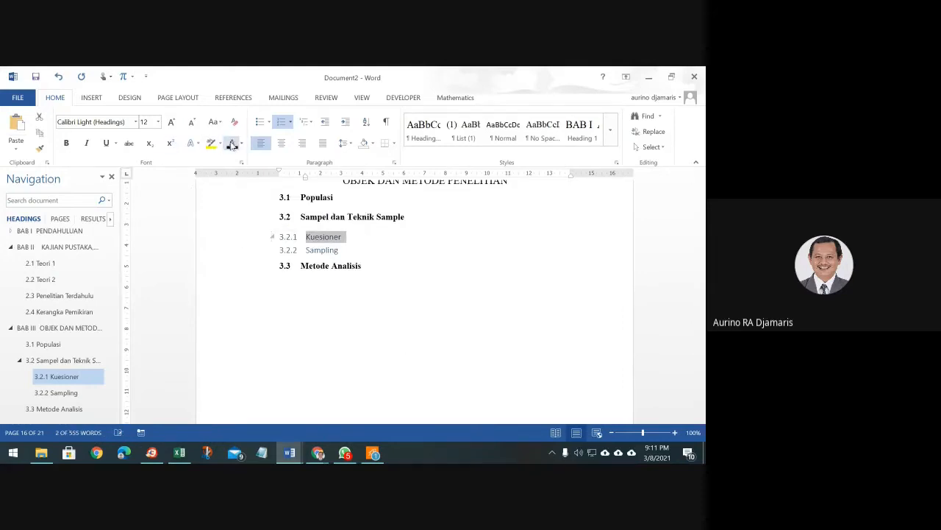
left_click(135, 122)
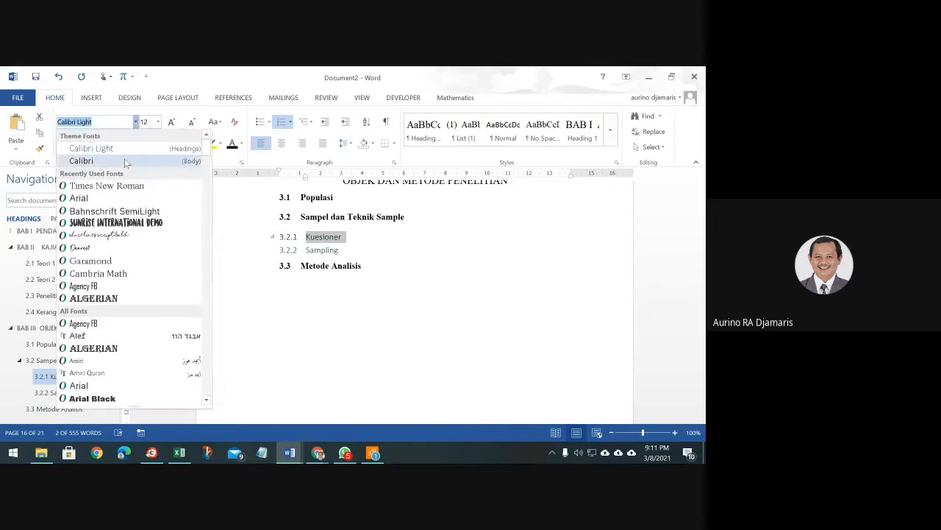
left_click(124, 184)
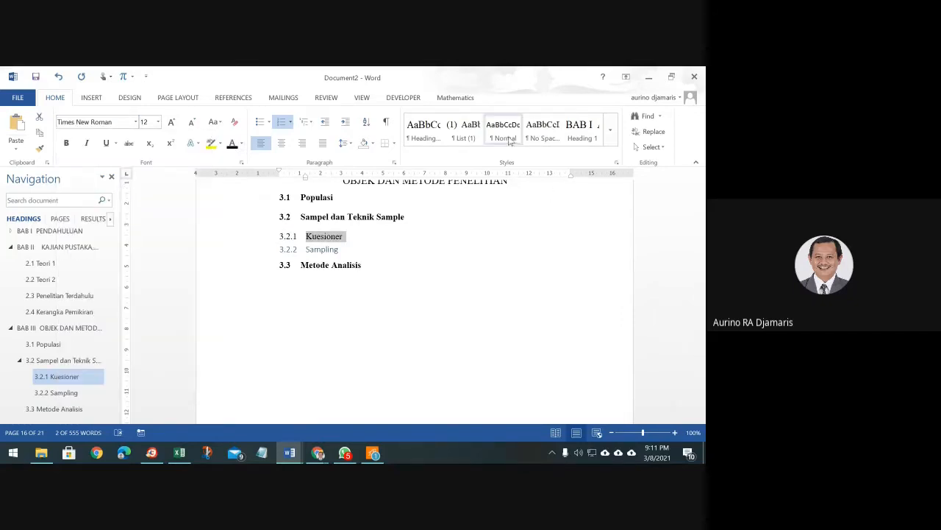
left_click(614, 144)
right_click(460, 162)
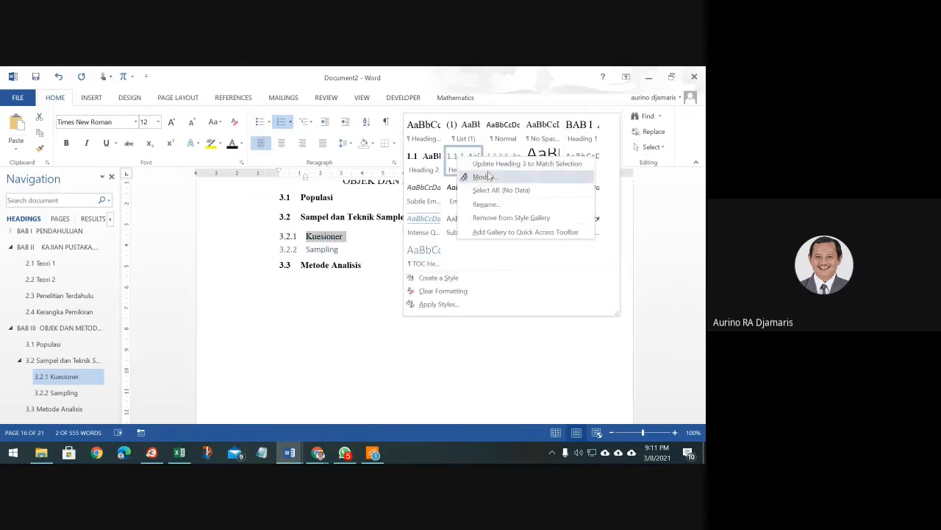
left_click(495, 168)
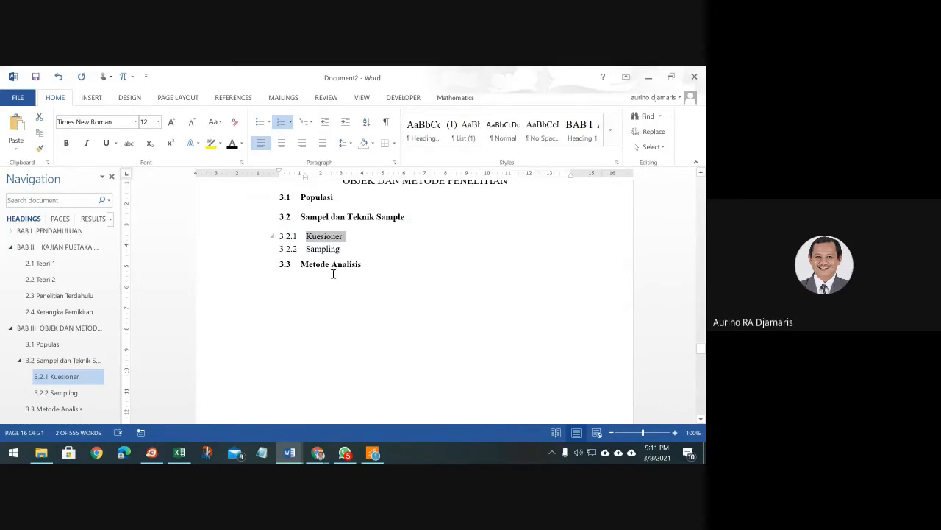
Demote the Sampling heading below Kuesioner to the fourth numbering level.
left_click(351, 253)
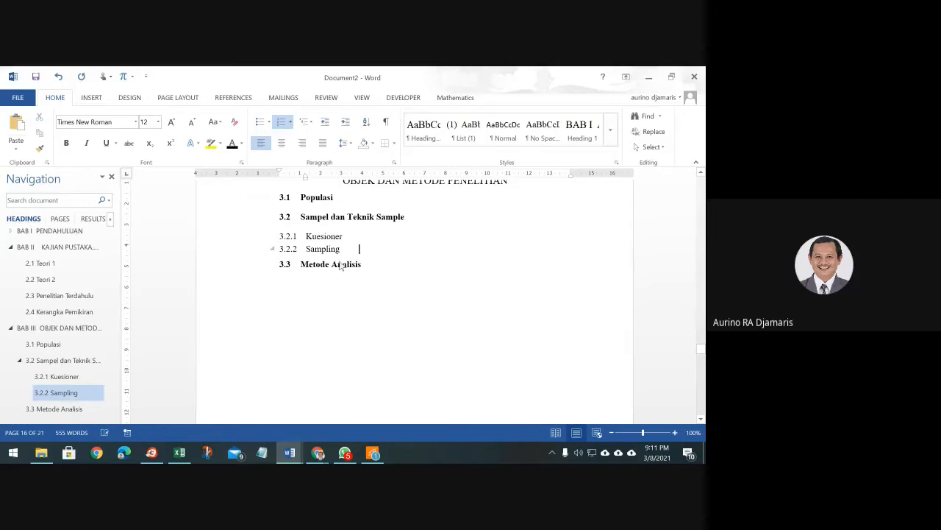
left_click(292, 249)
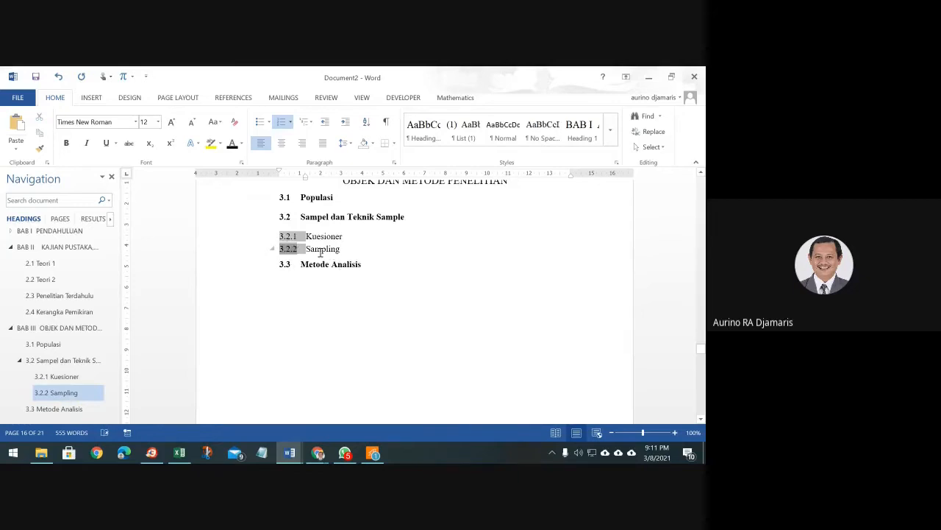
key("Tab")
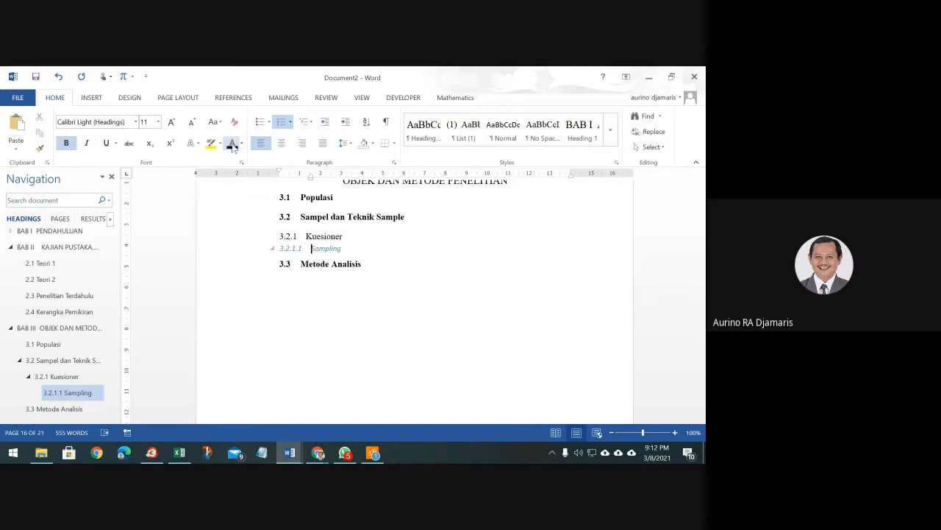
Format the Sampling heading in black Times New Roman, bold and not italic, and update the Heading 4 style to match.
left_click(227, 250)
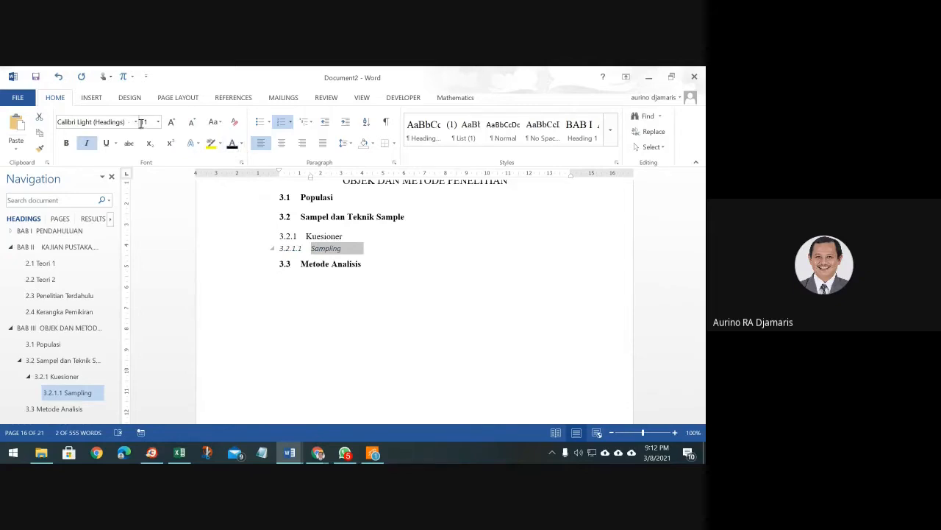
left_click(136, 122)
left_click(110, 190)
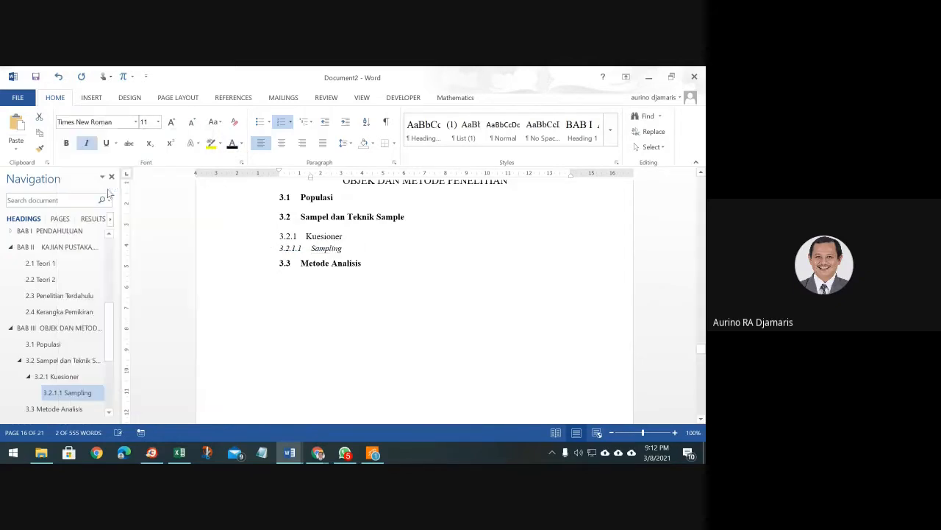
left_click(88, 143)
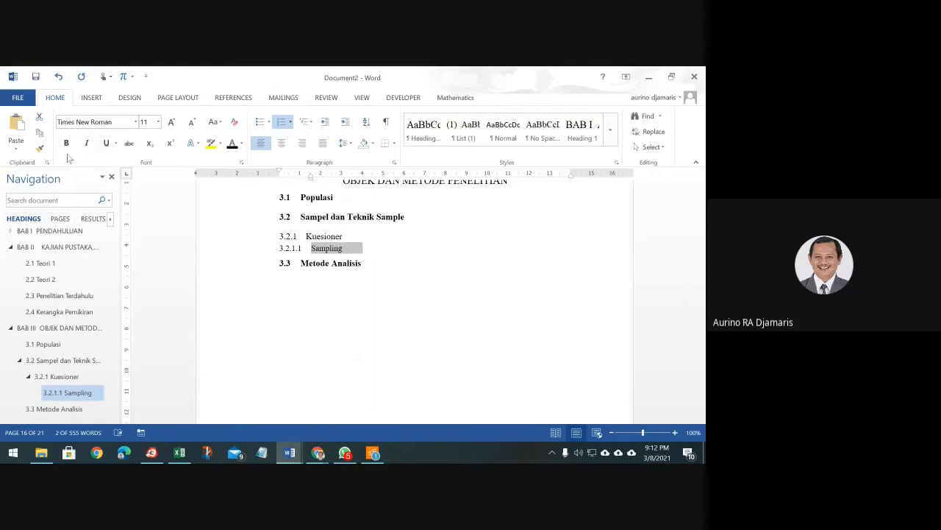
left_click(66, 144)
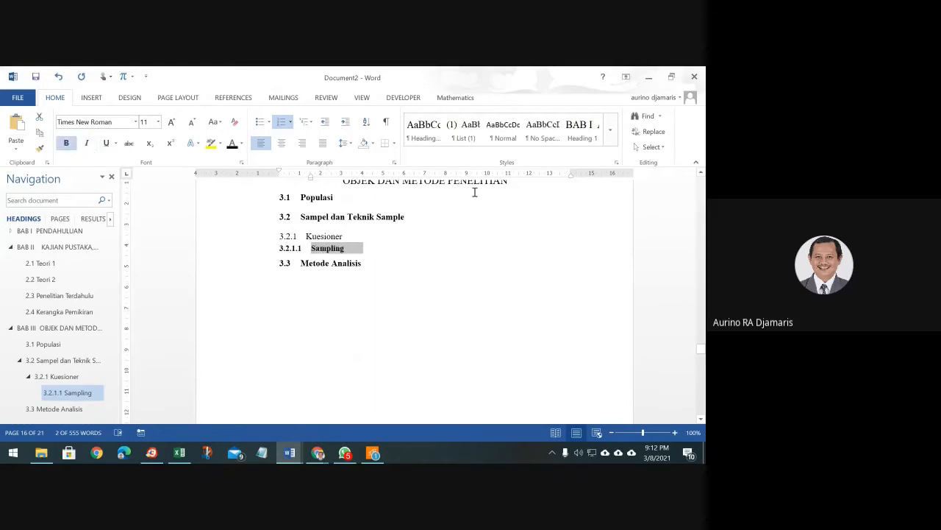
left_click(610, 131)
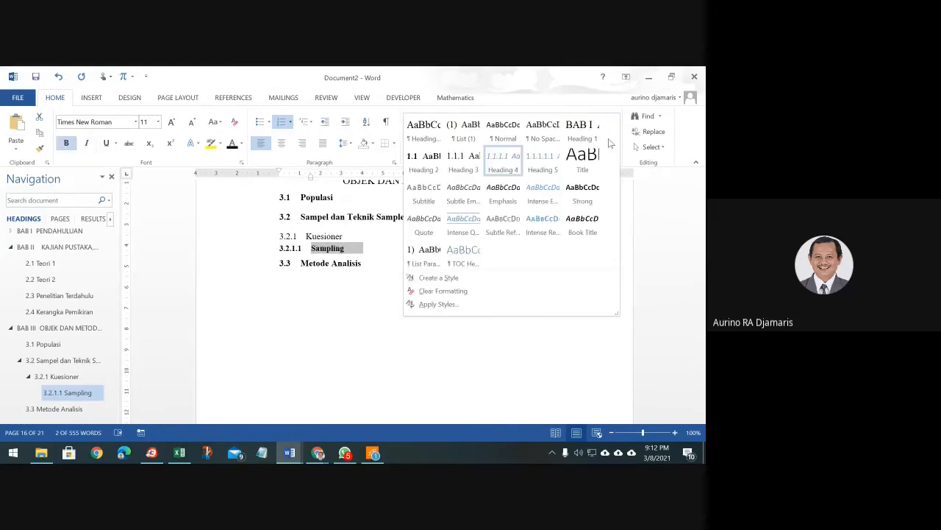
right_click(500, 166)
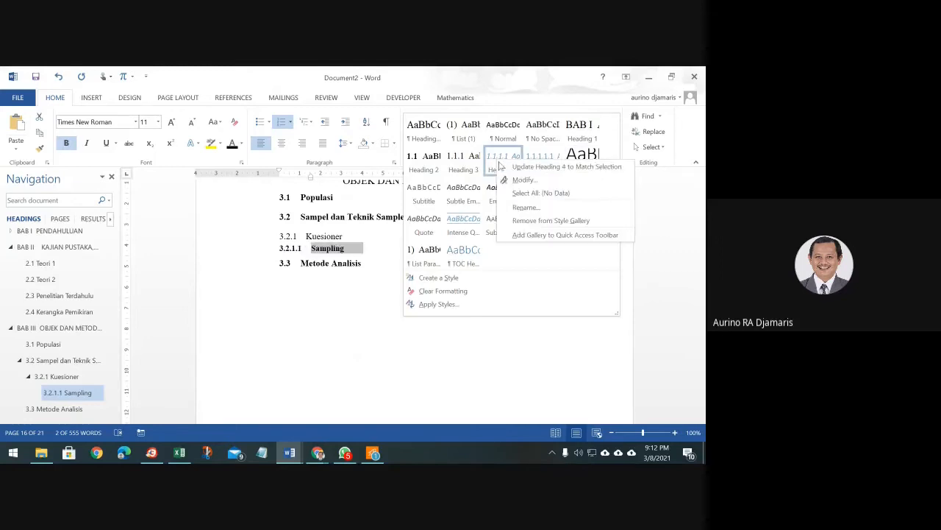
left_click(517, 167)
Add the body line "Isisnya dddd" beneath the Sampling heading and apply the No Spacing style to it.
left_click(450, 283)
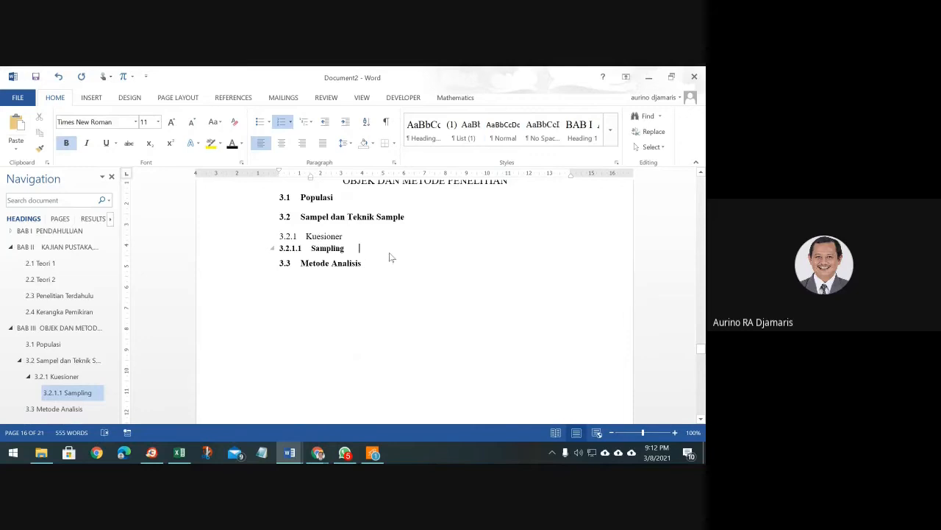
key("Return")
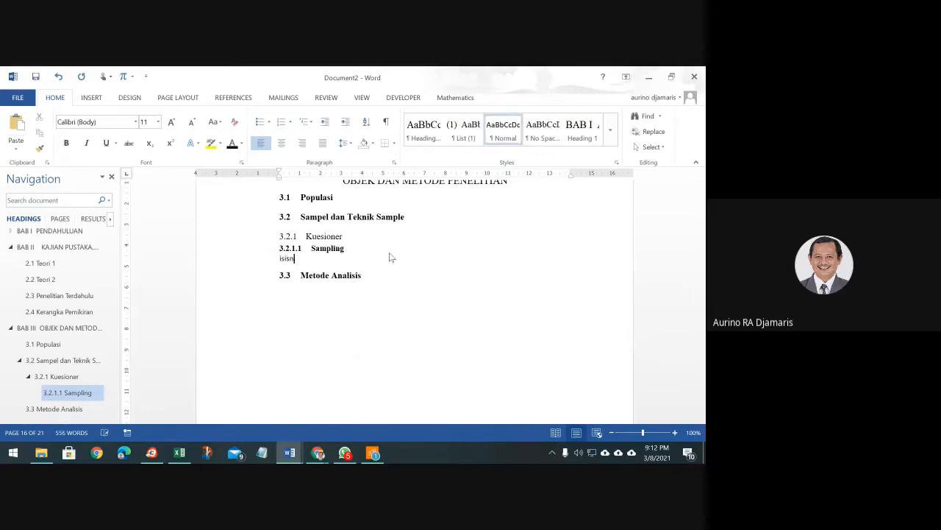
type("isisnya dddd")
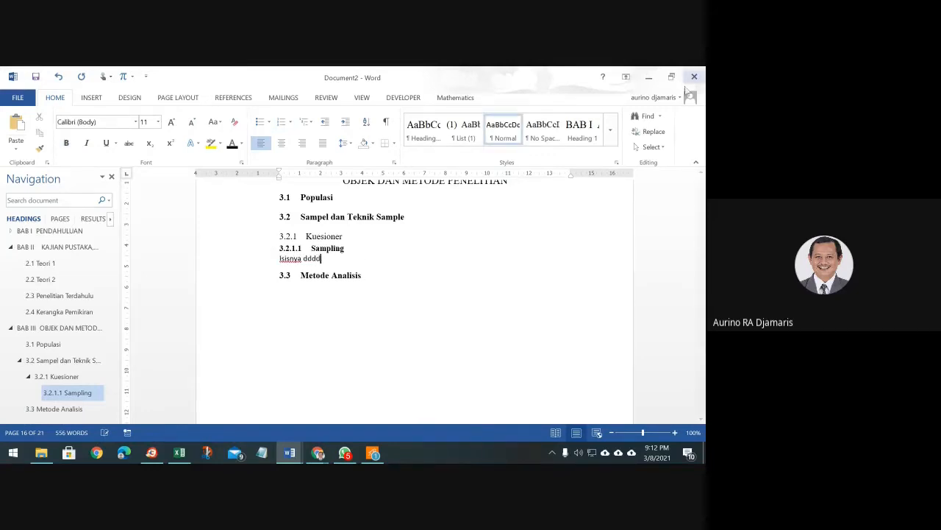
left_click(539, 132)
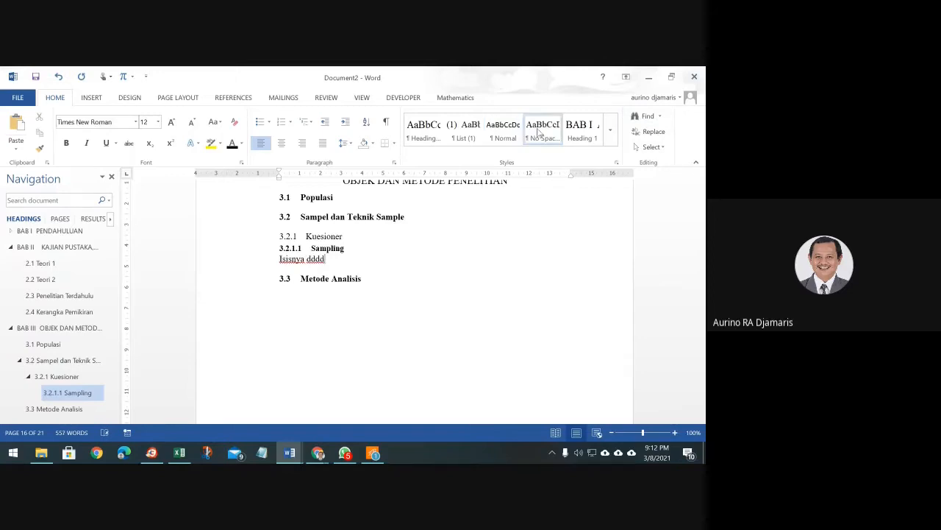
Justify the first body paragraph under 2.2 Teori 2 and update the No Spacing style to match it.
scroll(456, 228, "up", 6)
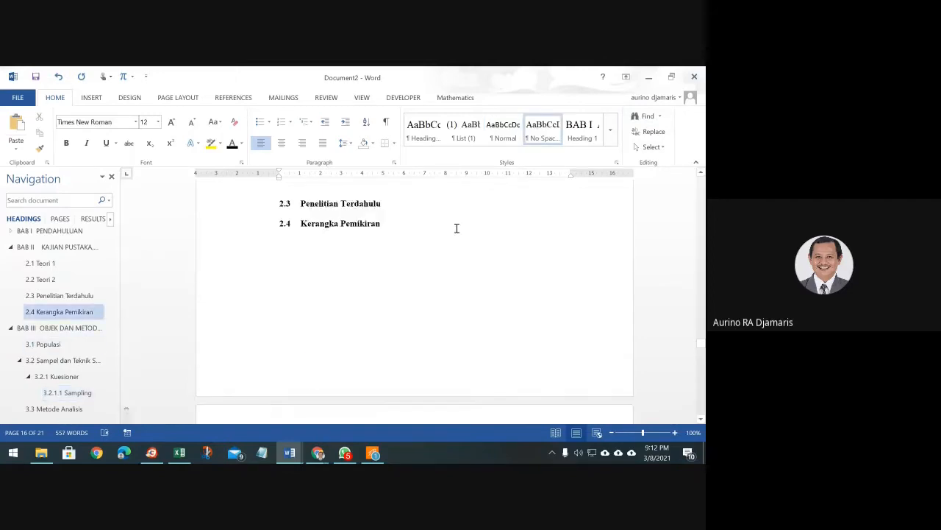
scroll(456, 228, "up", 7)
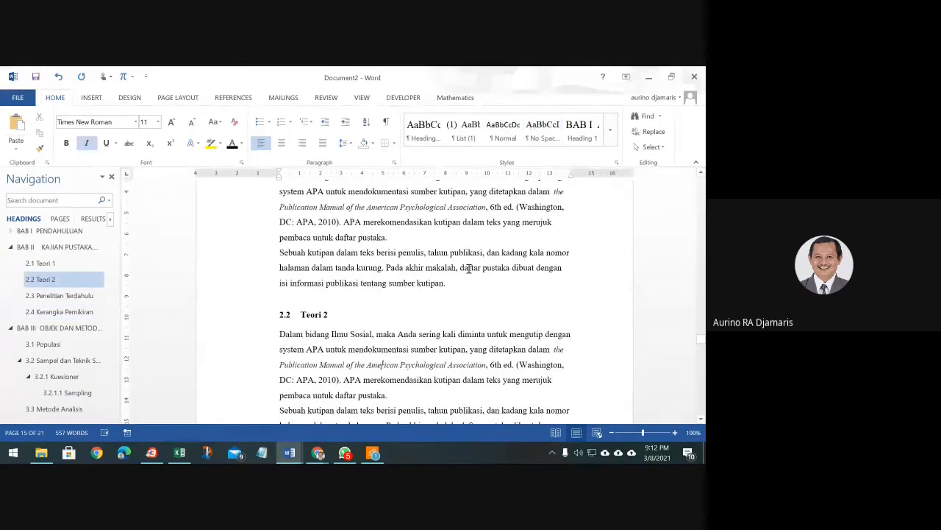
left_click(322, 143)
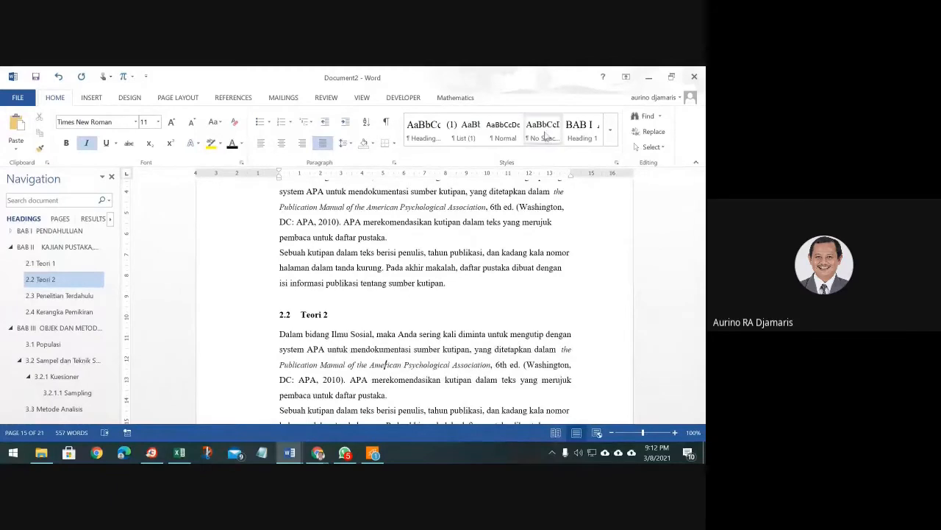
right_click(559, 151)
left_click(559, 140)
scroll(515, 260, "up", 3)
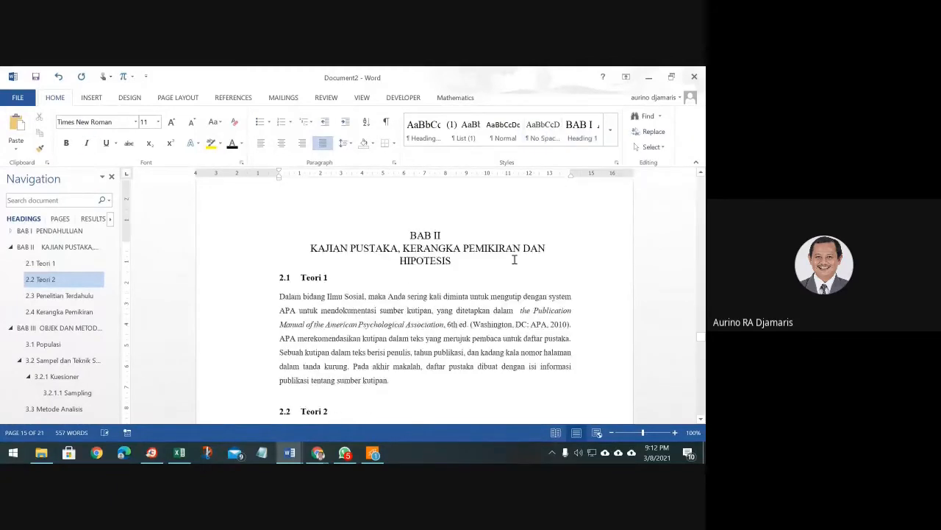
scroll(515, 260, "down", 4)
scroll(515, 262, "up", 3)
scroll(514, 263, "up", 10)
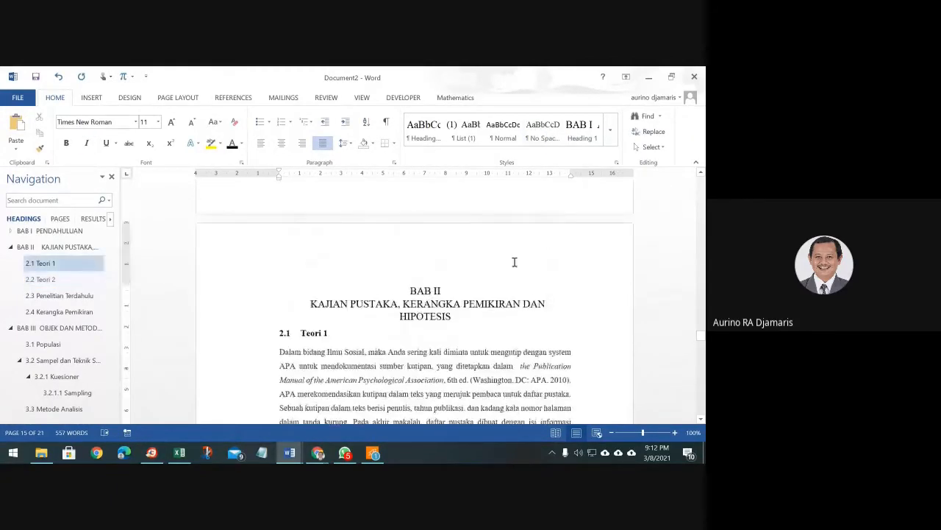
scroll(518, 254, "down", 5)
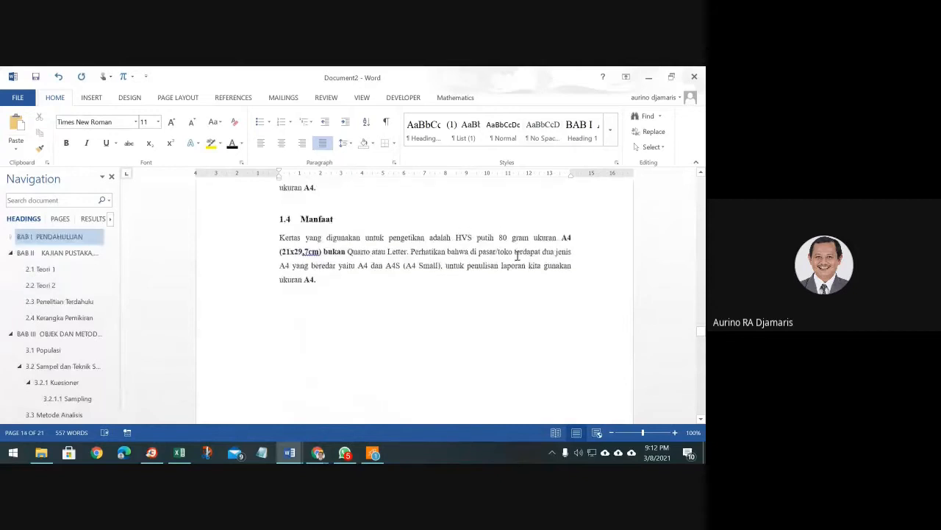
Left-align the first paragraph under 2.2 Teori 2 and update the No Spacing style to match.
left_click(259, 147)
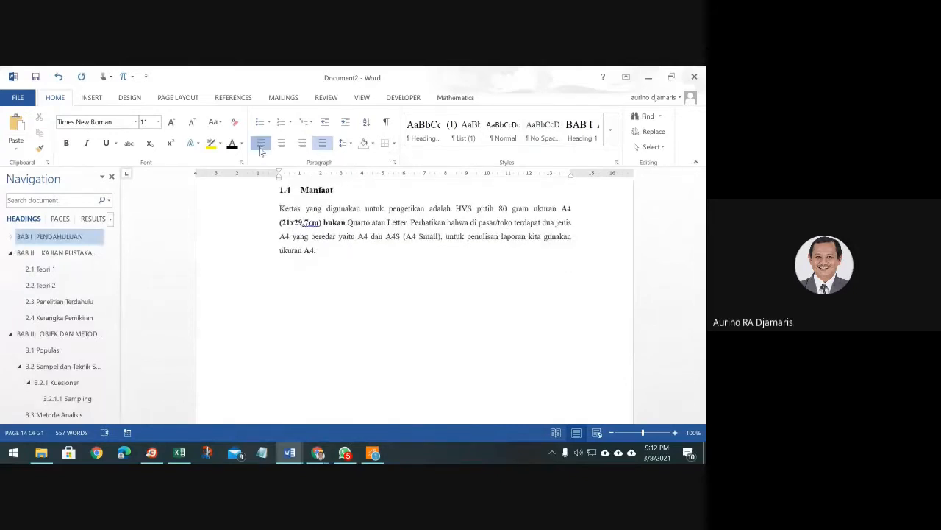
right_click(547, 135)
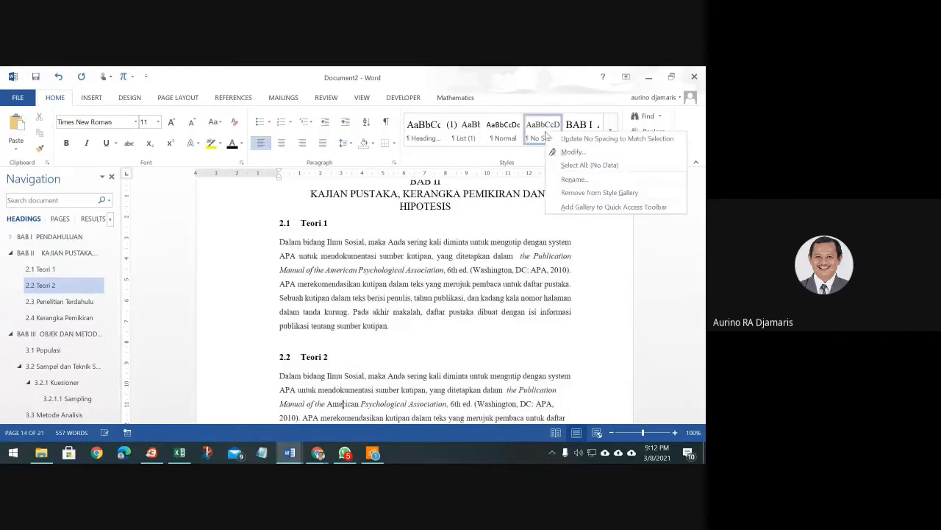
left_click(566, 139)
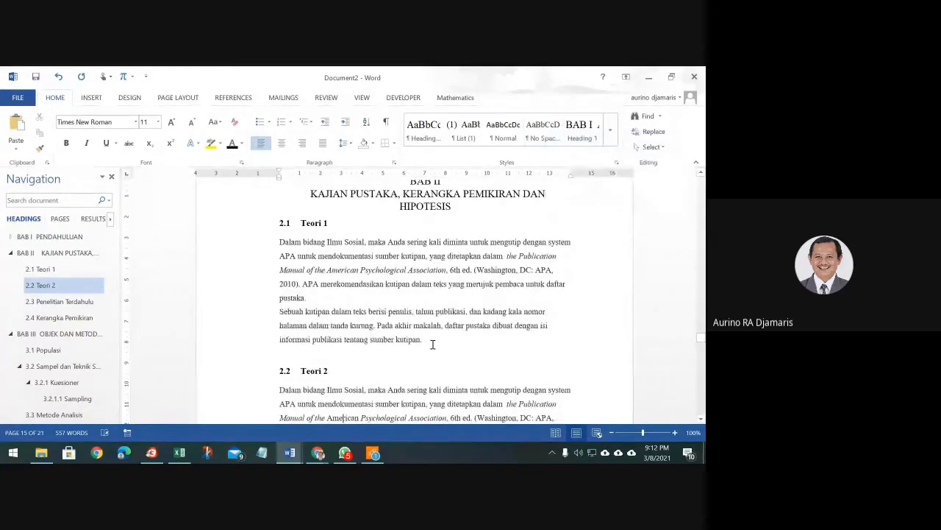
Justify the first body paragraph under 2.1 Teori 1 and update the No Spacing style to match it.
left_click(473, 270)
right_click(473, 270)
key("Escape")
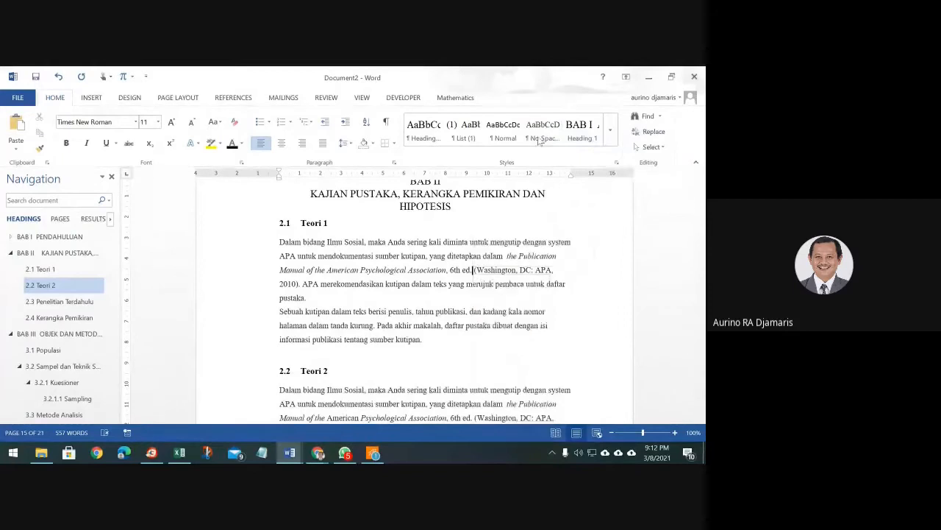
right_click(544, 132)
left_click(322, 144)
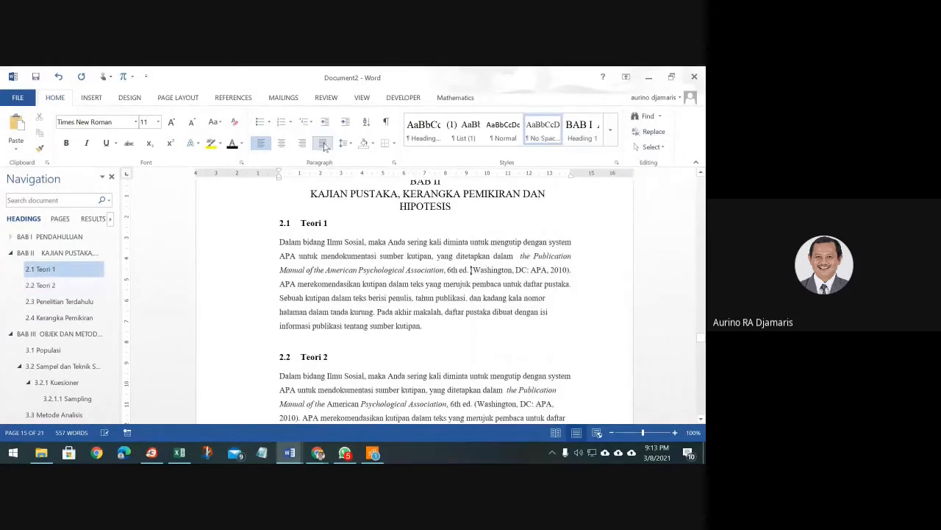
right_click(548, 133)
left_click(572, 138)
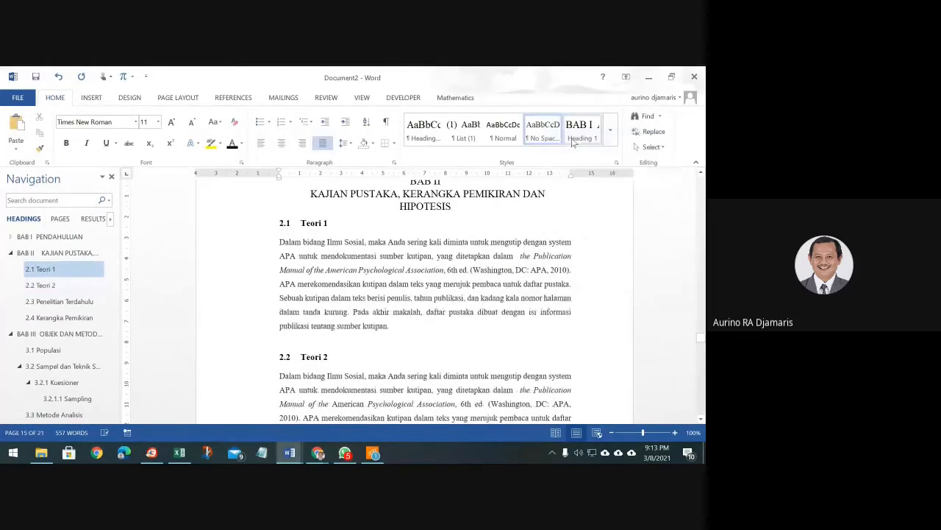
Go to the ABSTRACT (Dalam Bahasa Inggris) heading and insert a page break at its end.
scroll(525, 299, "down", 15)
scroll(527, 299, "down", 6)
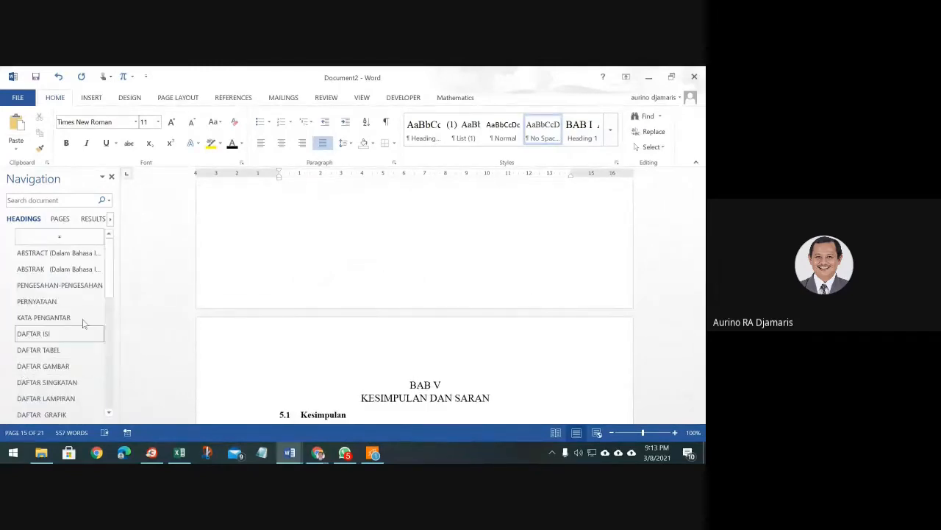
left_click(77, 253)
scroll(372, 229, "down", 3)
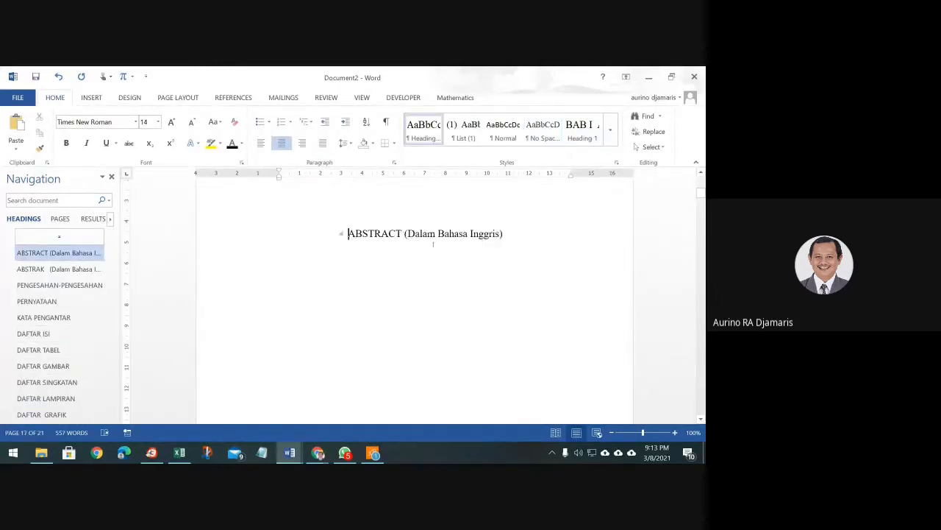
scroll(510, 246, "up", 1)
left_click(504, 275)
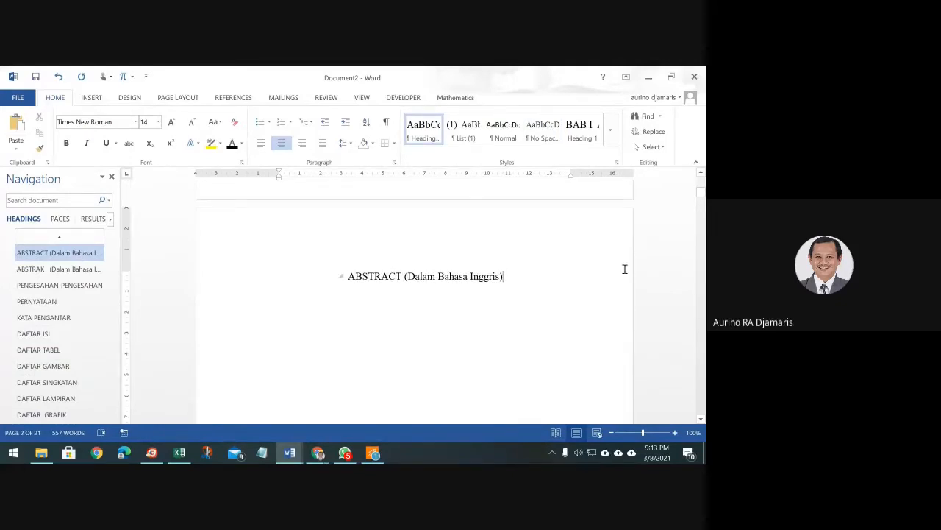
key("ctrl+Return")
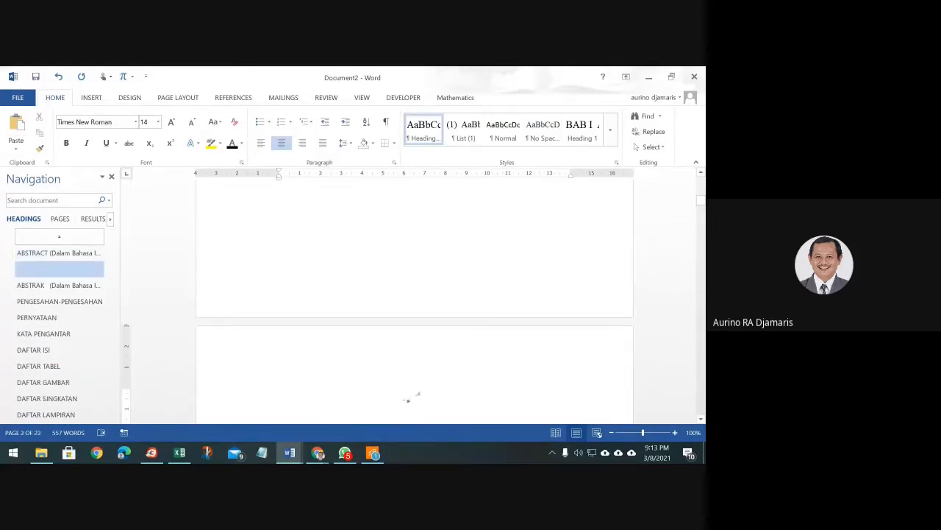
scroll(414, 405, "down", 3)
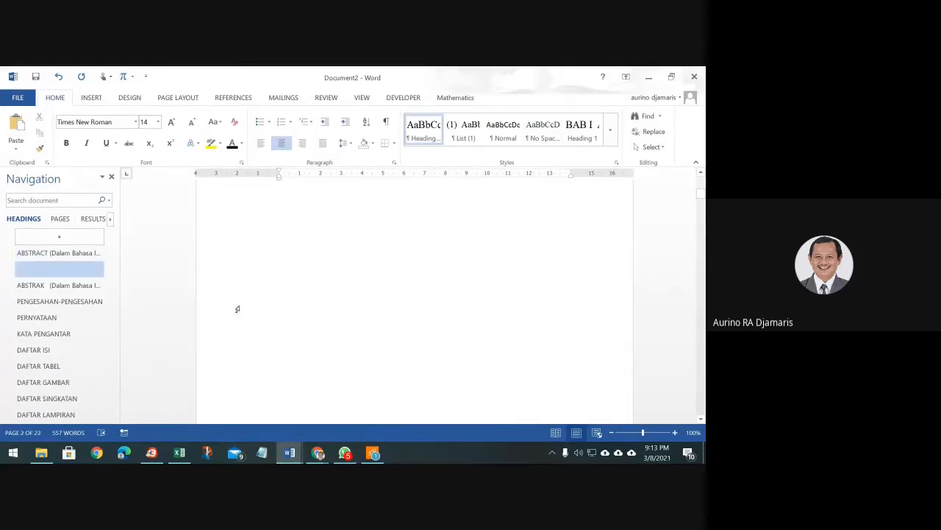
Undo the page break and write "Ini isi abstrak" in the No Spacing style below the ABSTRACT (Dalam Bahasa Inggris) heading.
left_click(58, 77)
key("ctrl+Return")
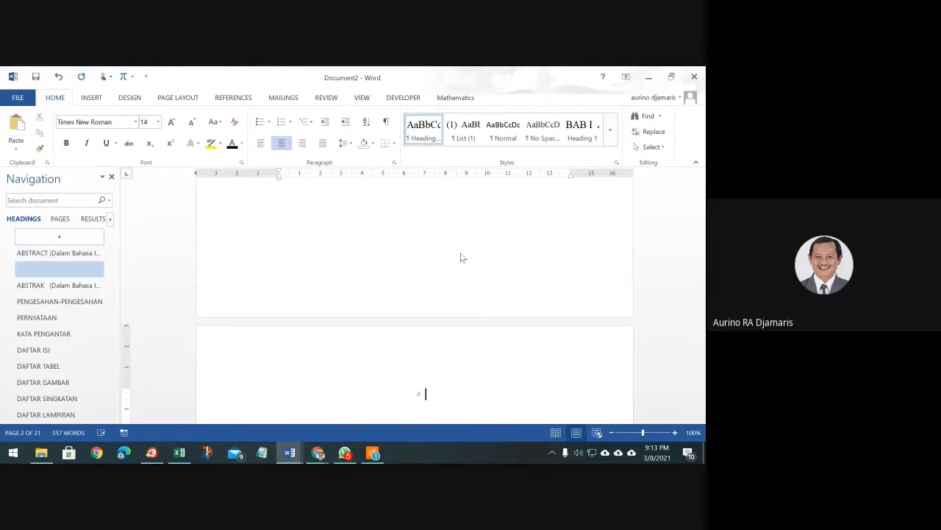
type("Is")
key("BackSpace")
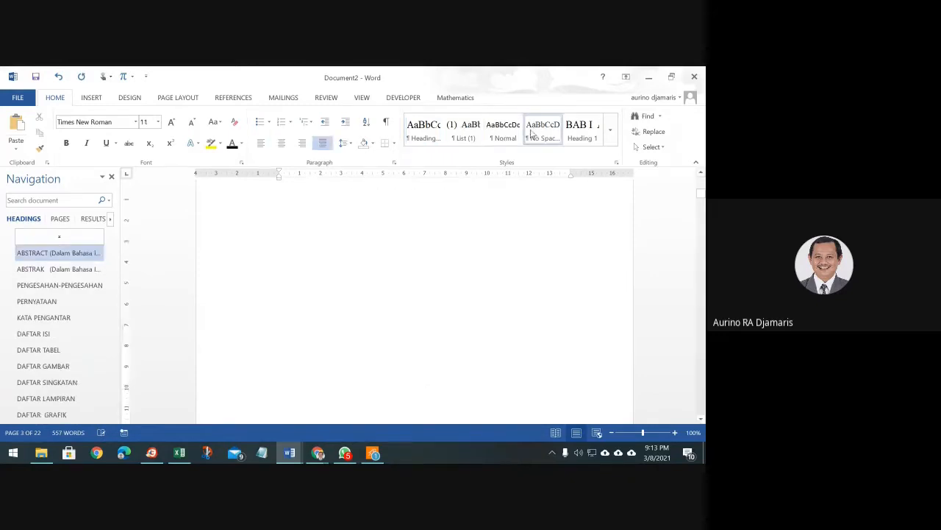
type("Ini s")
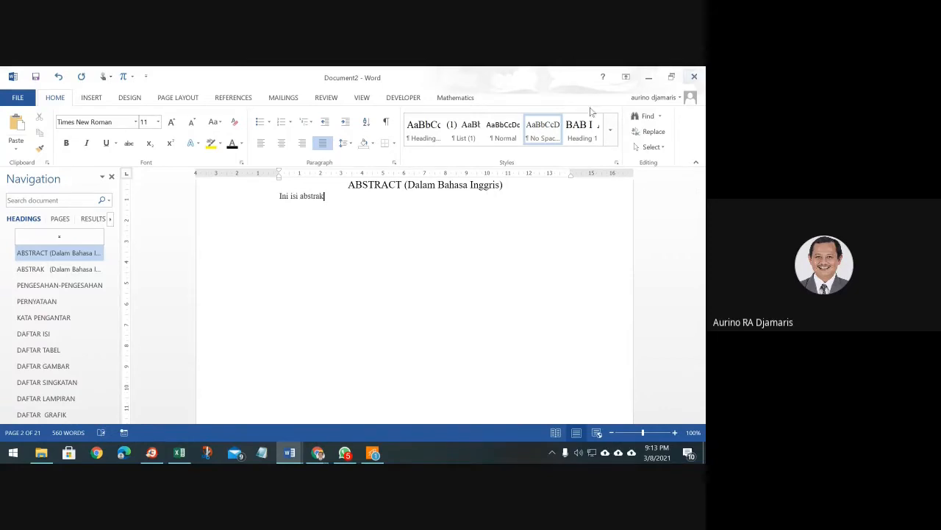
Apply Normal to the abstract line, format it as justified 12 pt Times New Roman, and update the Normal style to match.
left_click(503, 128)
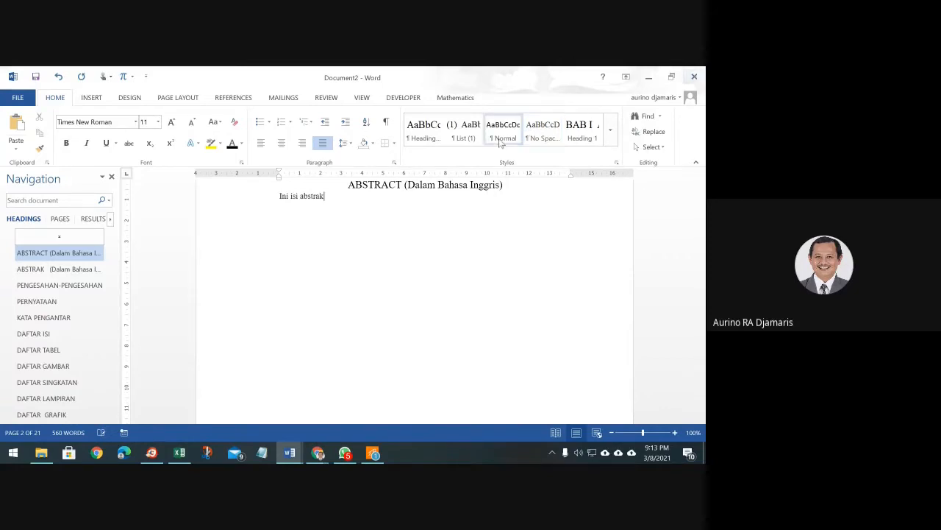
left_click(249, 198)
left_click(136, 122)
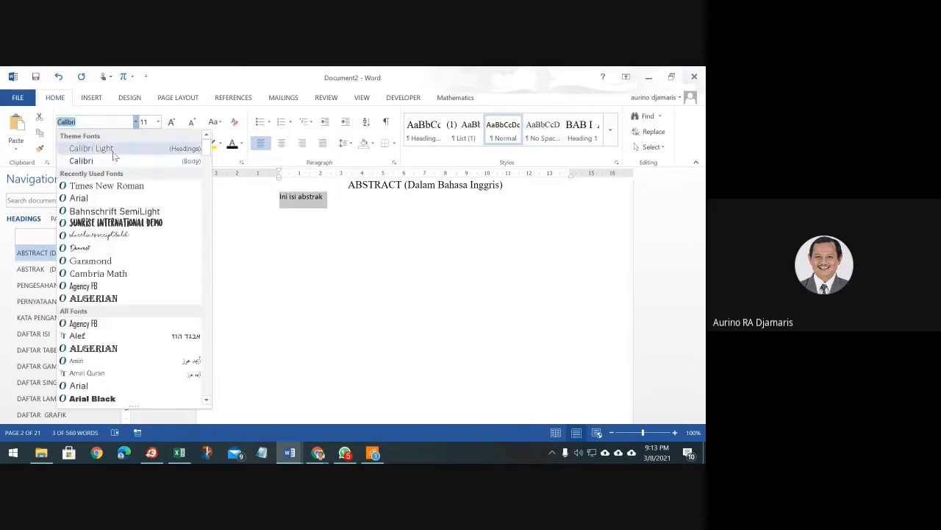
left_click(115, 184)
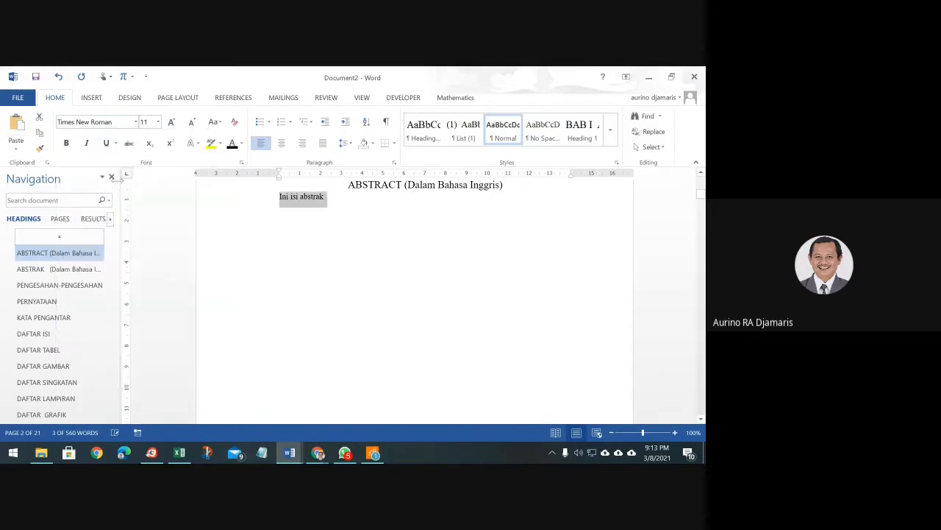
left_click(162, 123)
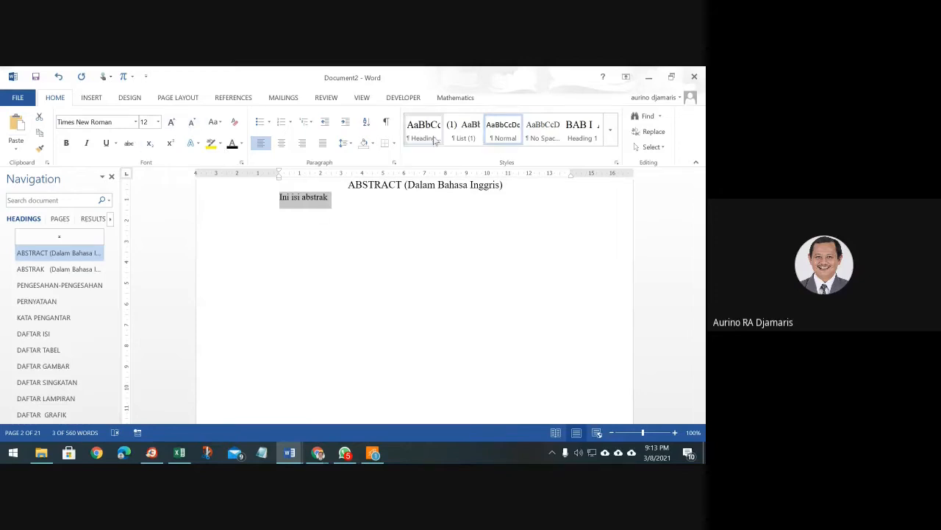
left_click(323, 143)
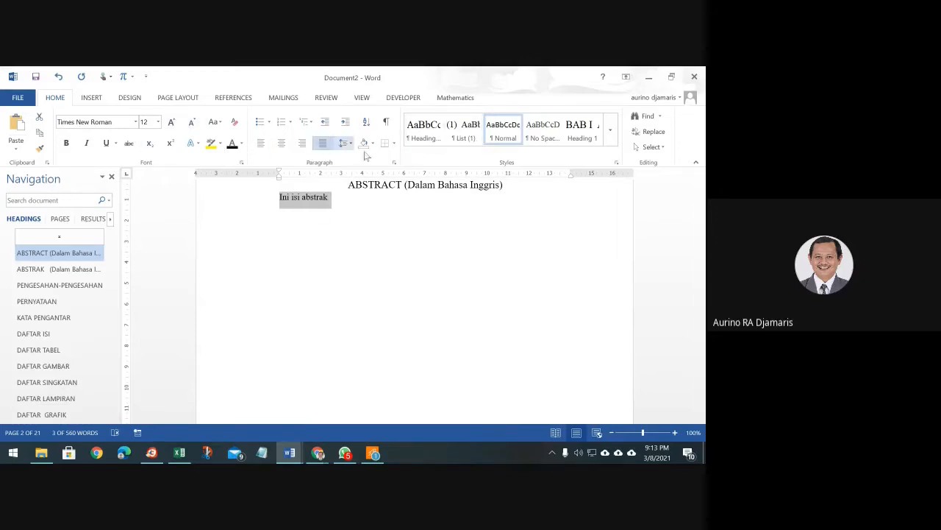
right_click(505, 135)
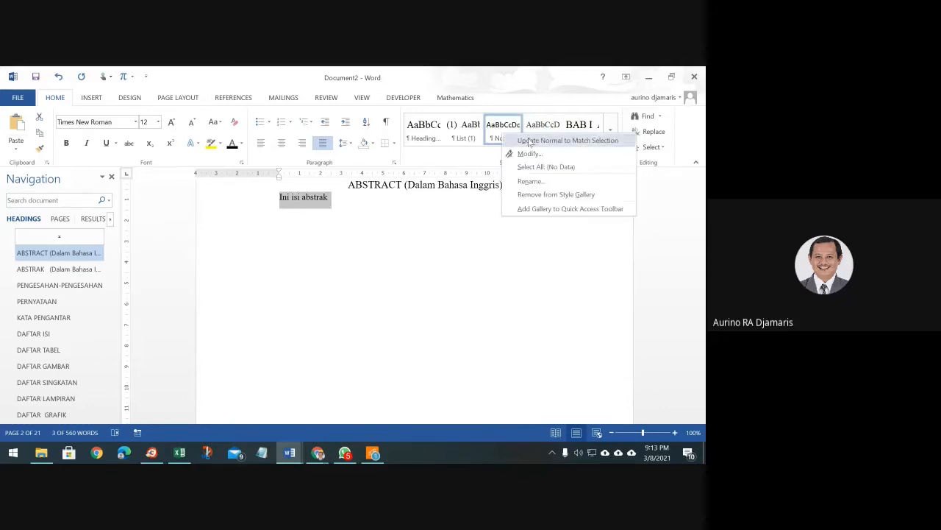
left_click(530, 141)
Return the abstract line to the No Spacing style and extend it with "kalau bahasa asing miring italic".
left_click(451, 207)
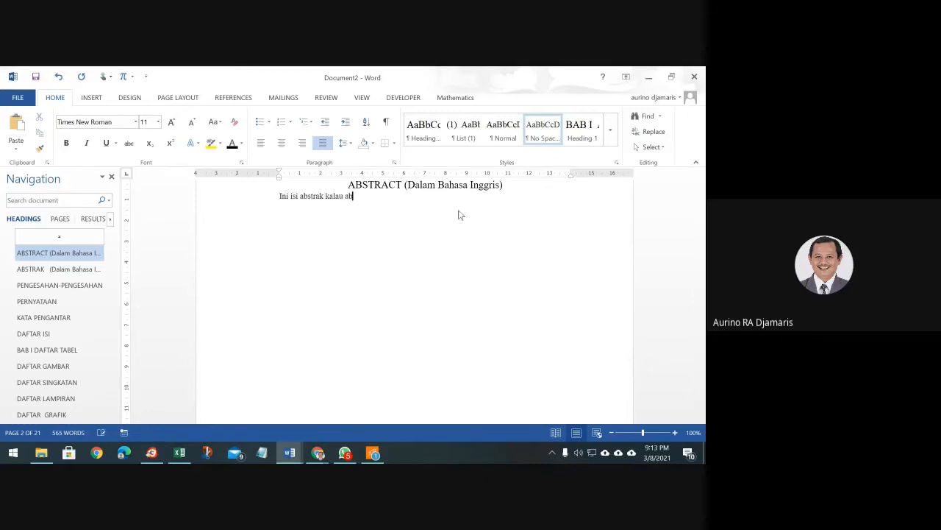
type("kalau ahas")
key("BackSpace")
key("BackSpace")
key("BackSpace")
key("BackSpace")
type("bahasa asing")
Italicize the whole line below the ABSTRACT (Dalam Bahasa Inggris) heading.
left_click(231, 198)
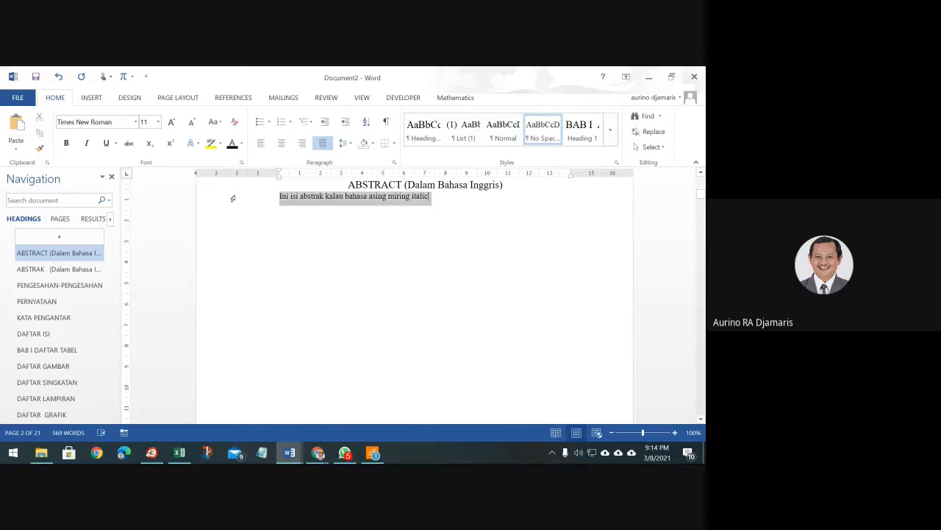
left_click(86, 143)
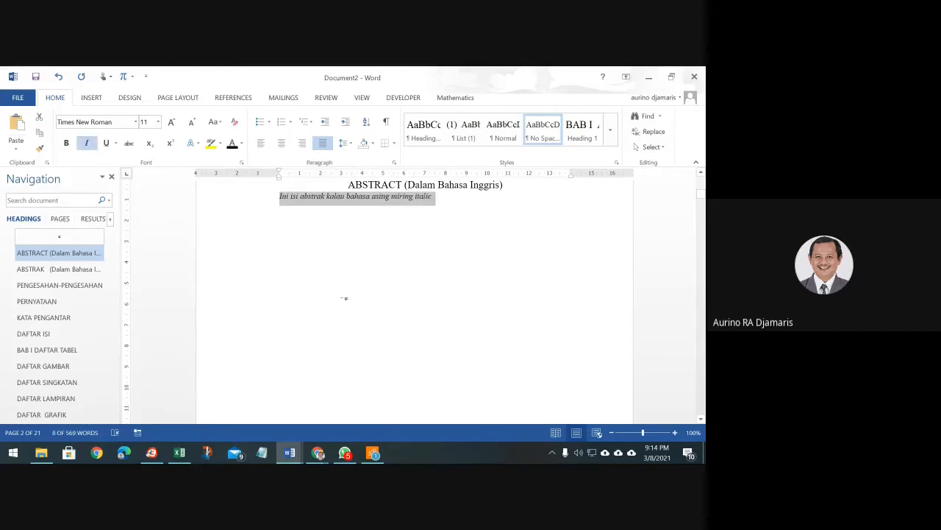
right_click(349, 205)
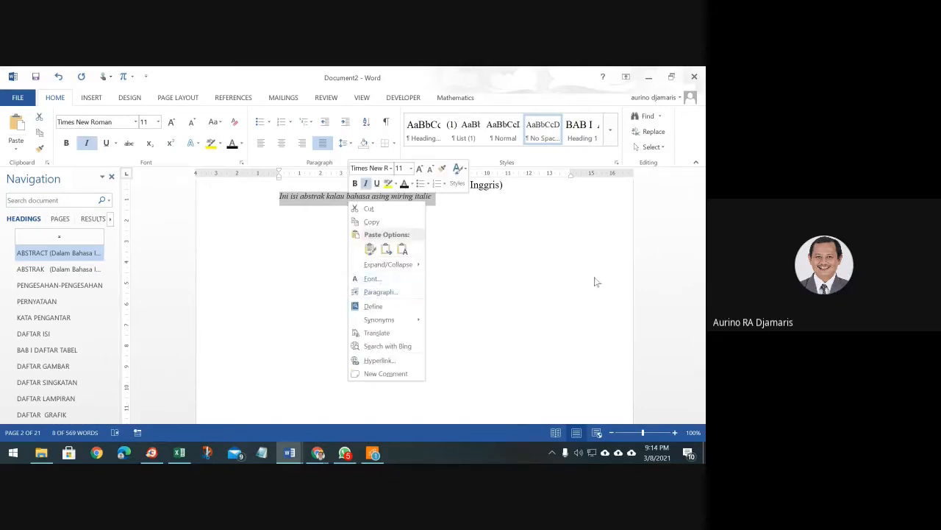
key("Escape")
scroll(439, 275, "up", 3)
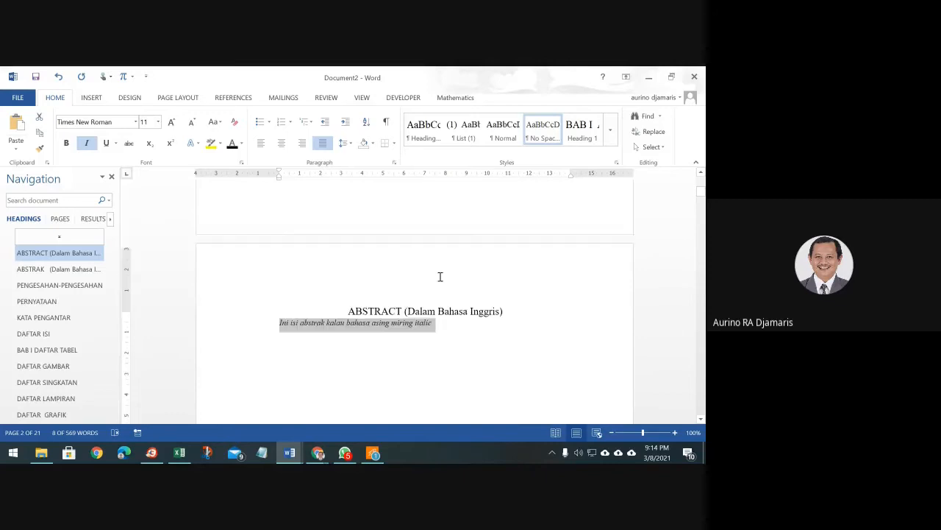
left_click(506, 326)
Go to heading 5.1 Analisis hasil and add an empty Normal paragraph below it.
scroll(502, 326, "down", 4)
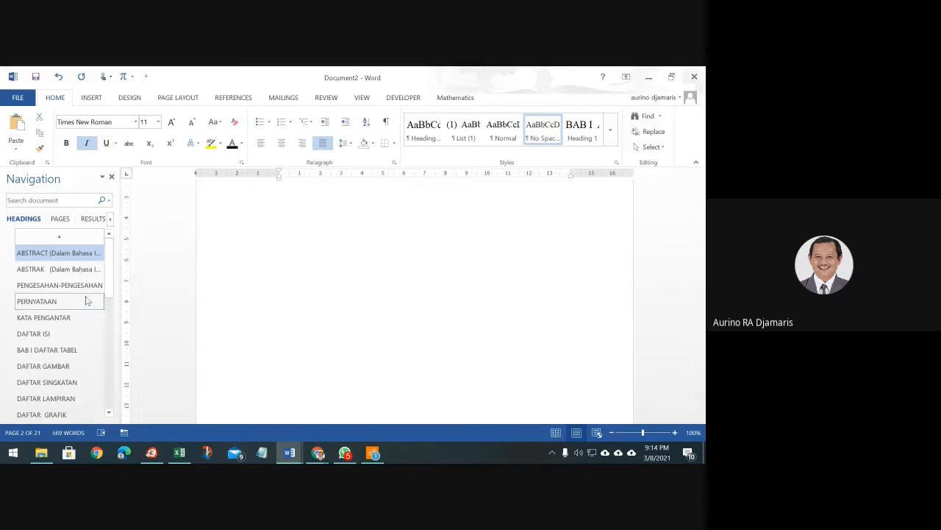
left_click(44, 301)
scroll(356, 294, "down", 10)
scroll(355, 306, "down", 15)
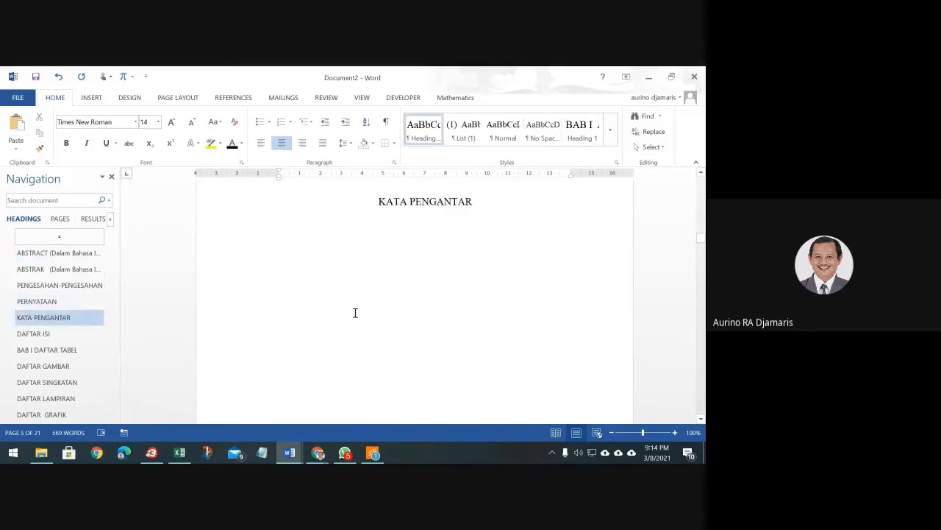
scroll(484, 376, "down", 15)
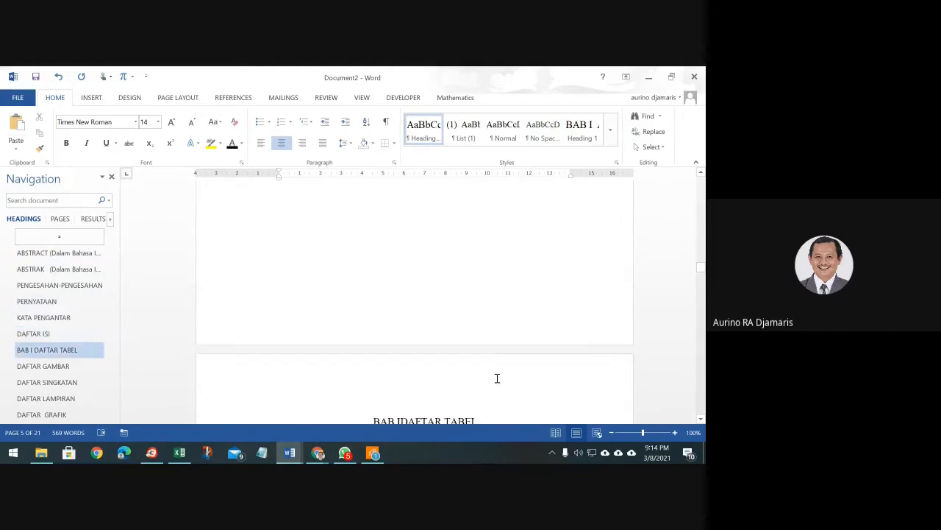
scroll(505, 386, "down", 15)
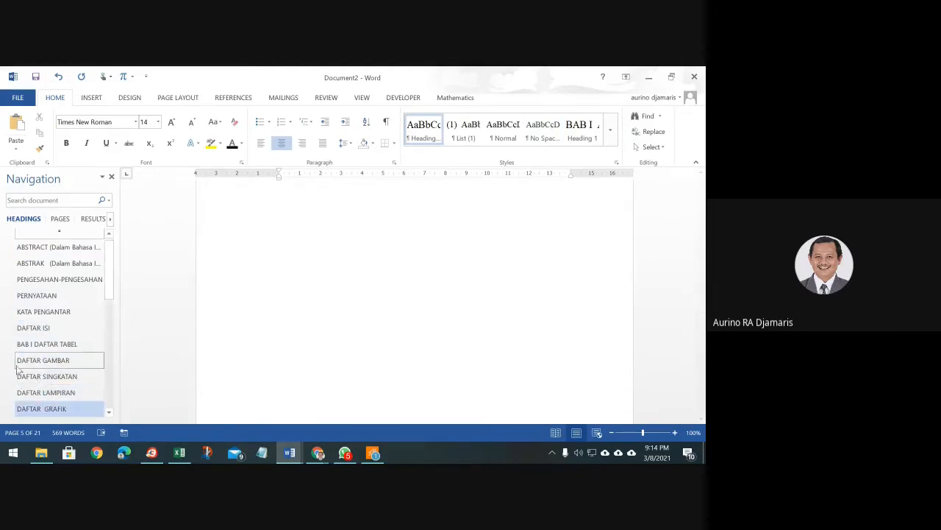
scroll(44, 353, "down", 8)
left_click(51, 295)
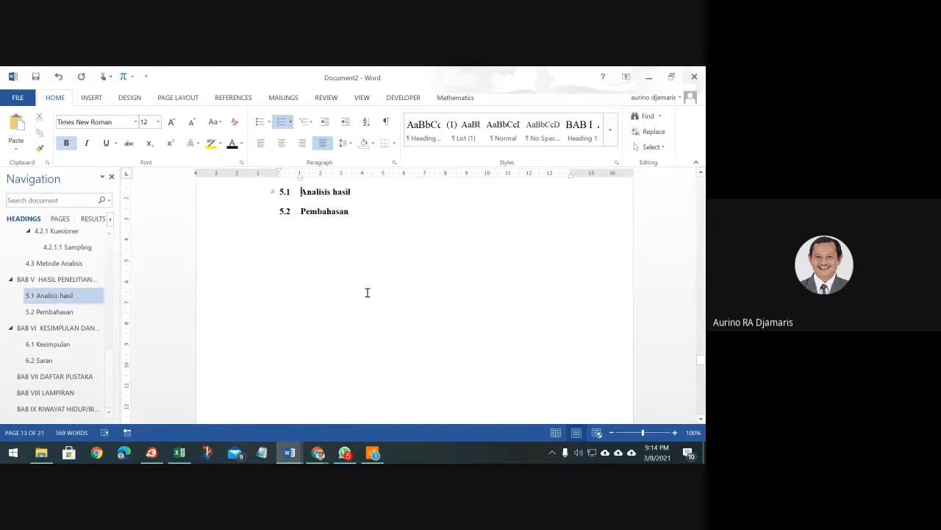
key("Return")
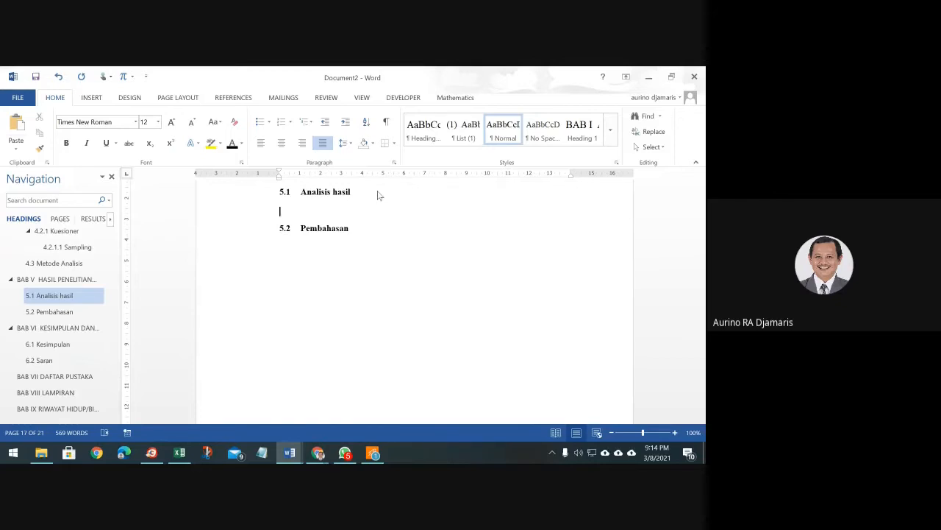
Try drawing a single-cell table across the text width under 5.1 Analisis hasil, and delete it.
left_click(93, 98)
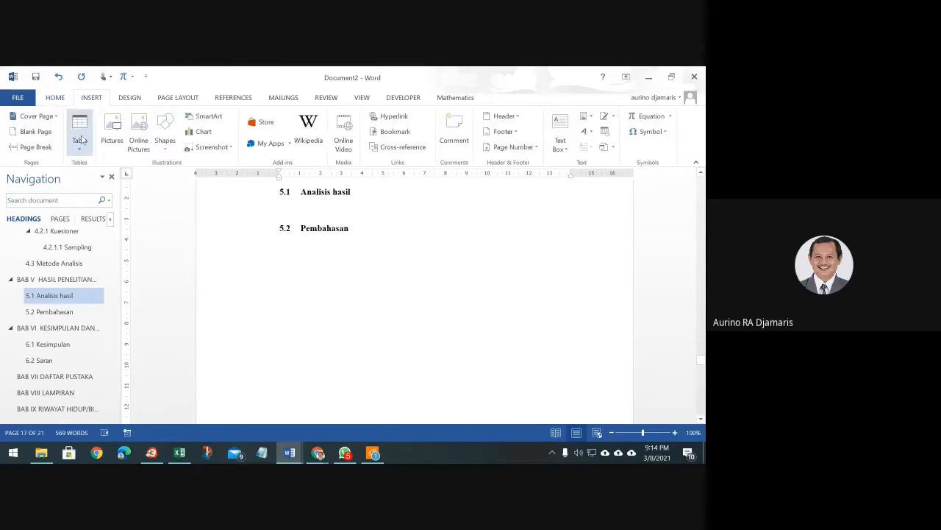
left_click(281, 211)
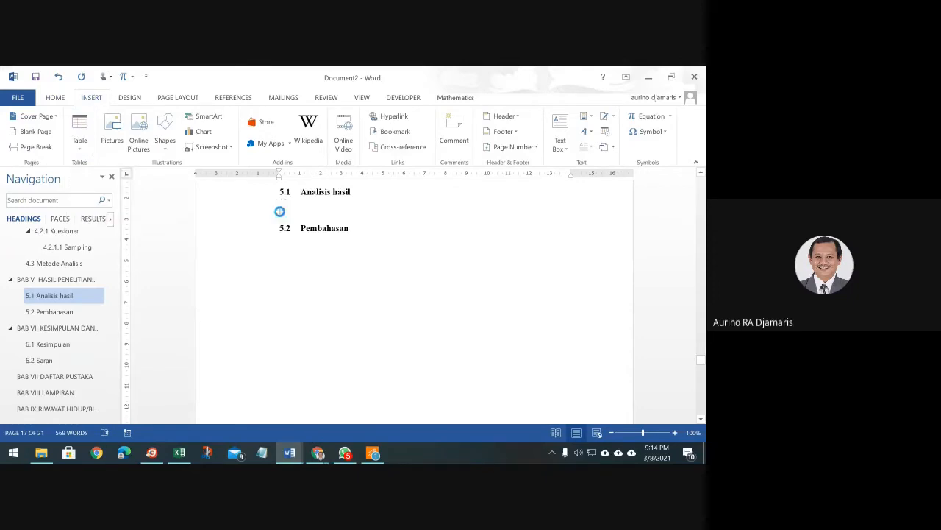
left_click(80, 144)
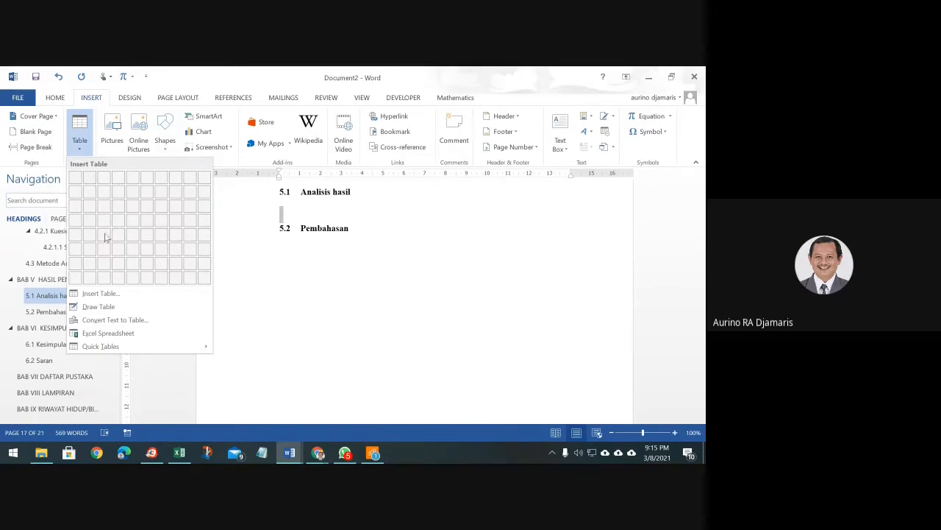
left_click(91, 306)
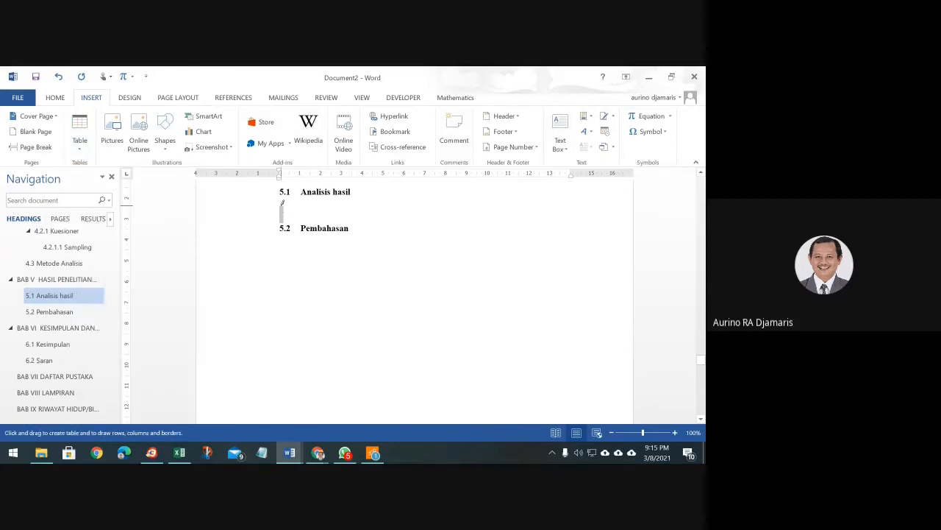
left_click(79, 132)
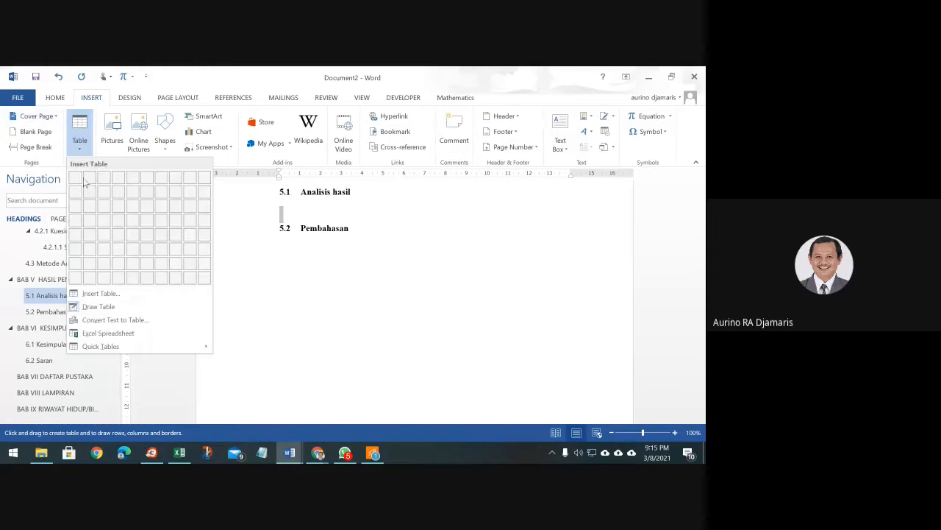
left_click(91, 306)
left_click_drag(280, 208, 570, 216)
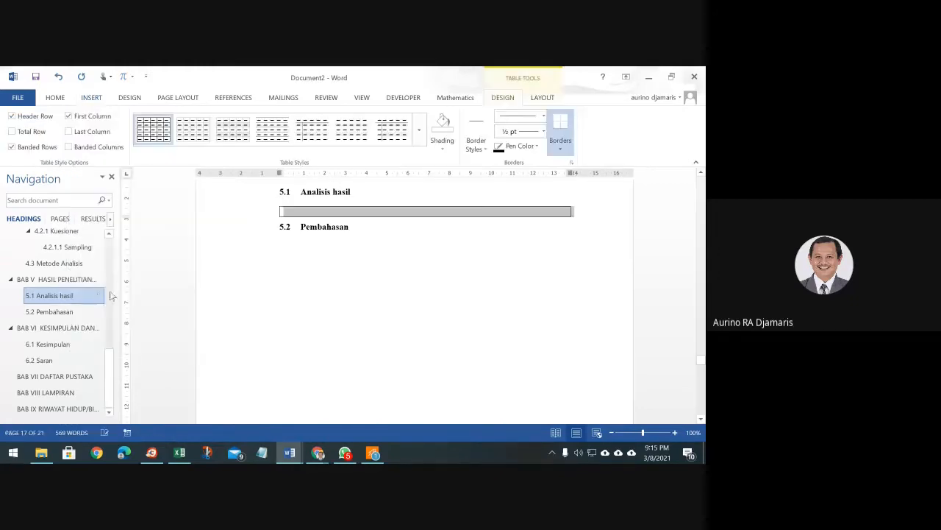
right_click(377, 211)
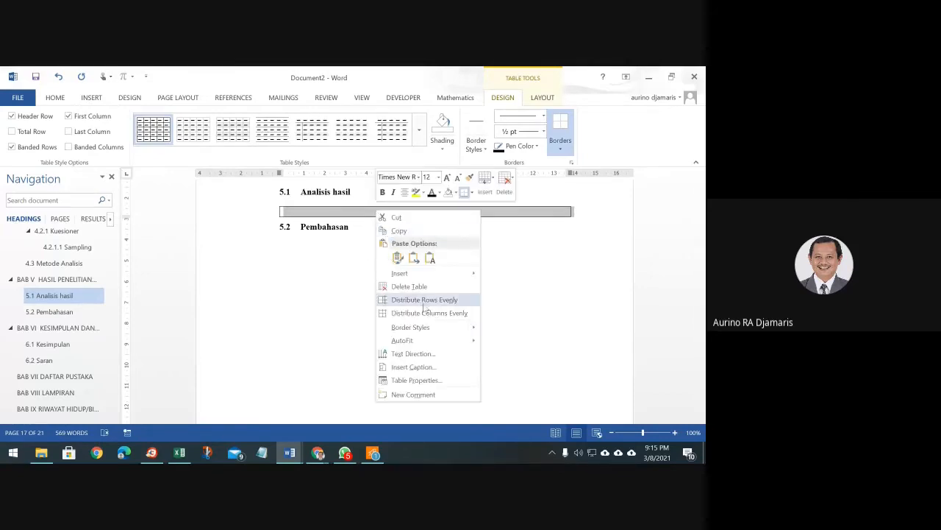
left_click(436, 286)
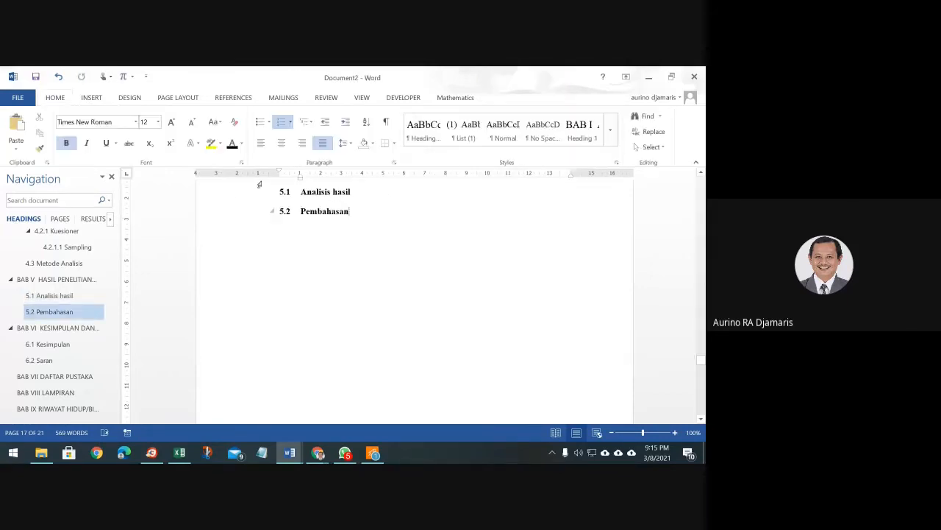
Add empty paragraphs below 5.1 Analisis hasil and write "Tulisan" in the first one, followed by a new line.
key("Return")
key("Return")
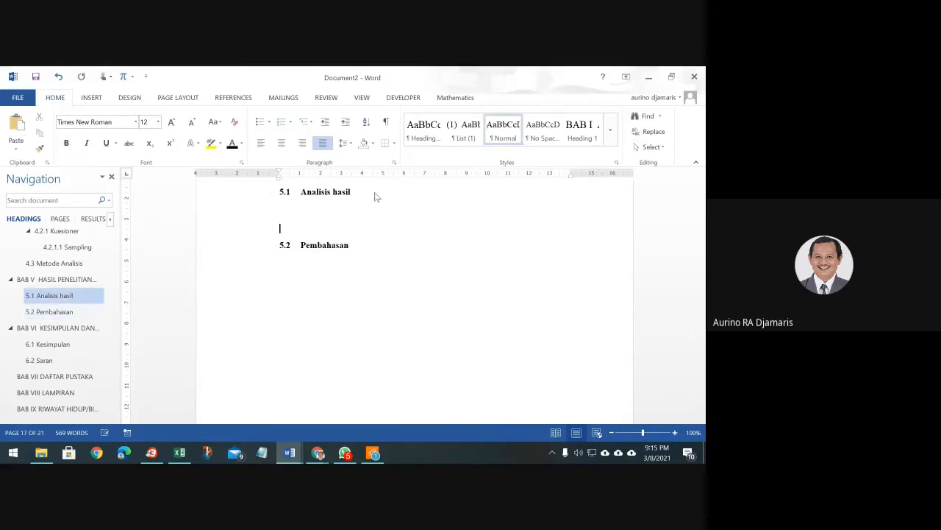
left_click(299, 207)
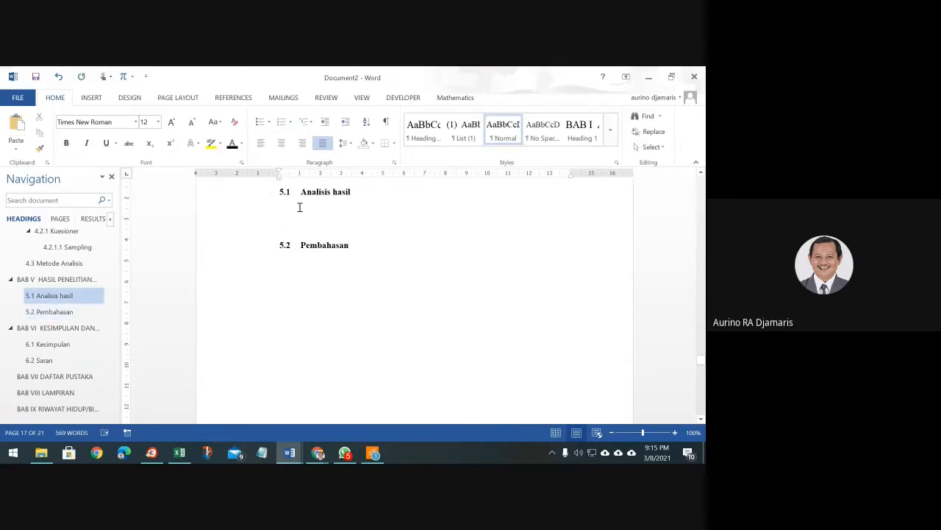
type("Tulisa")
key("Return")
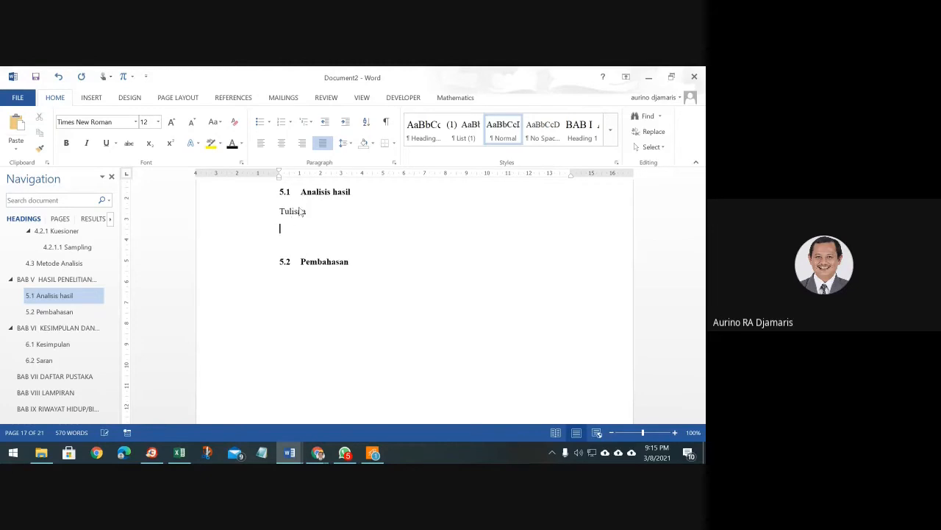
Insert a table with three columns and five rows below the "Tulisan" line.
left_click(86, 98)
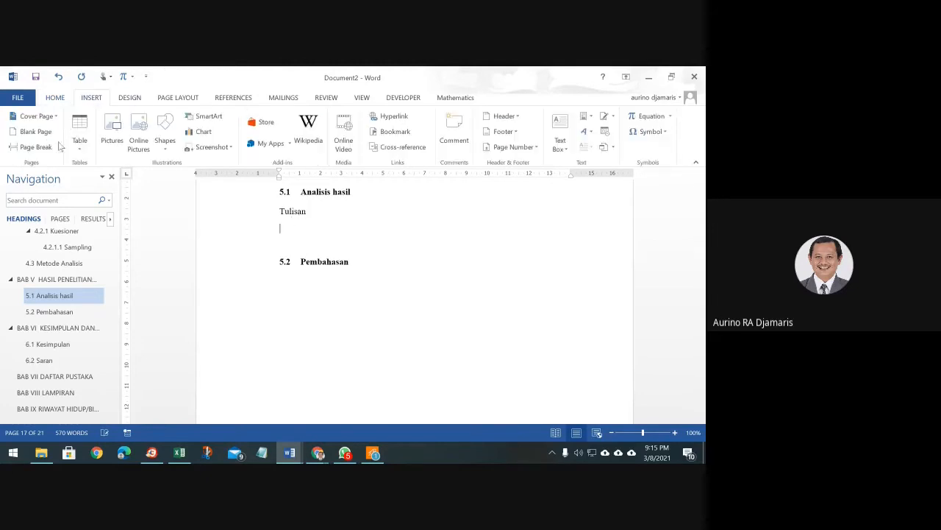
left_click(76, 153)
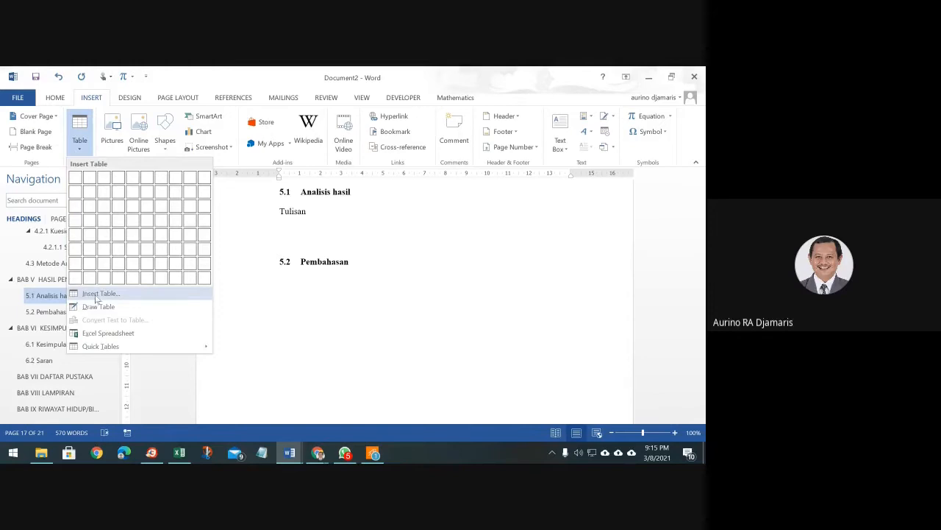
left_click(105, 236)
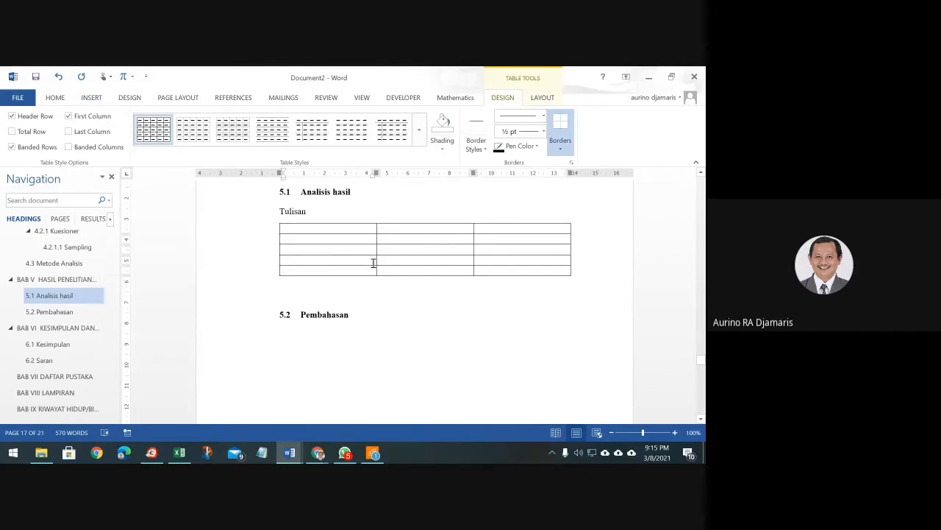
Select all the cells of the table under 5.1 Analisis hasil and remove all their borders.
left_click(55, 98)
left_click(534, 271, "shift")
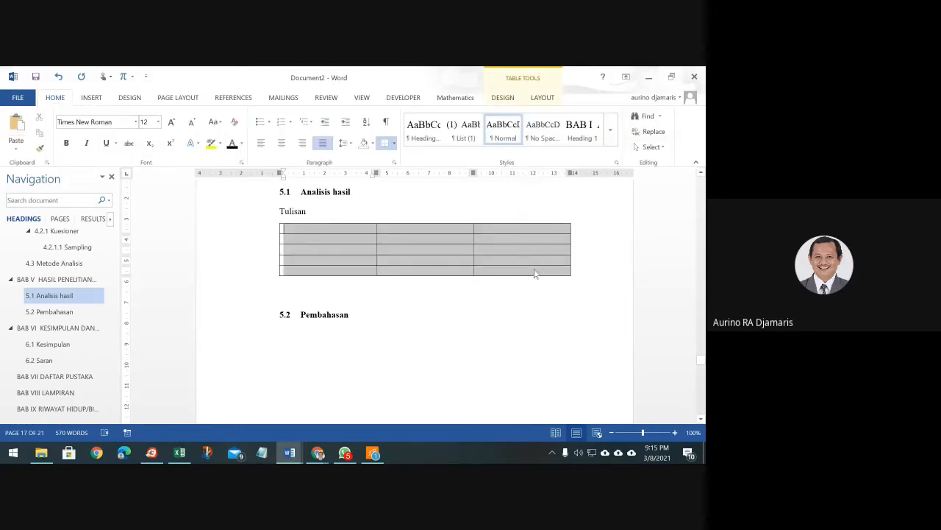
left_click(394, 143)
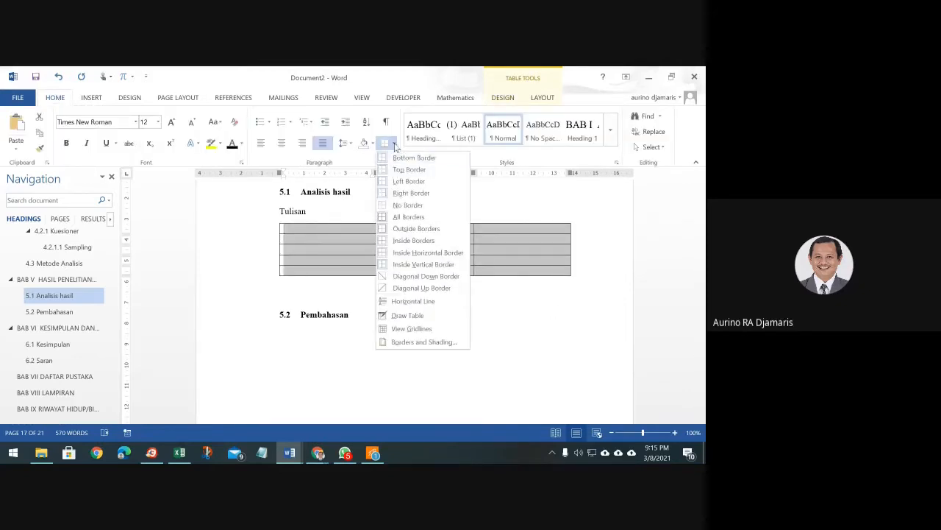
left_click(405, 205)
left_click(399, 206)
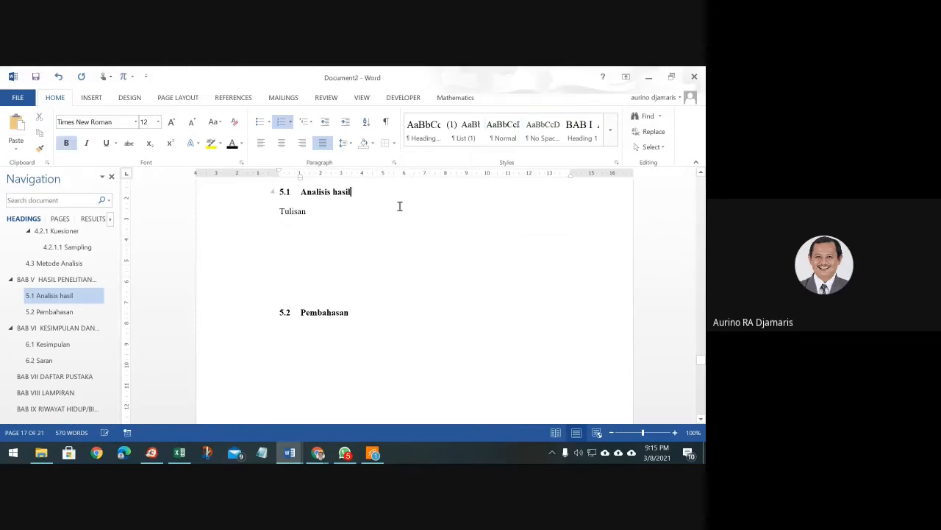
Try adding a bottom and a top border to the 5.1 Analisis hasil heading, and undo both.
left_click(394, 143)
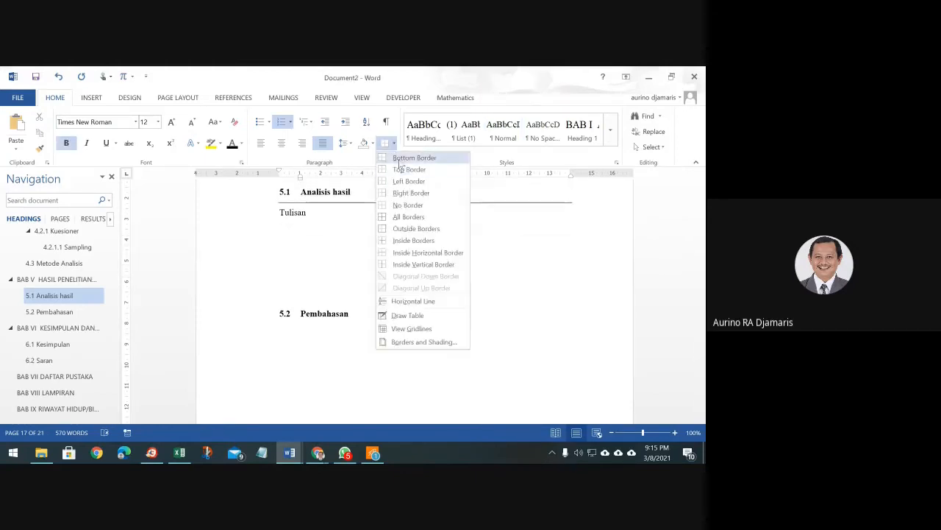
left_click(400, 161)
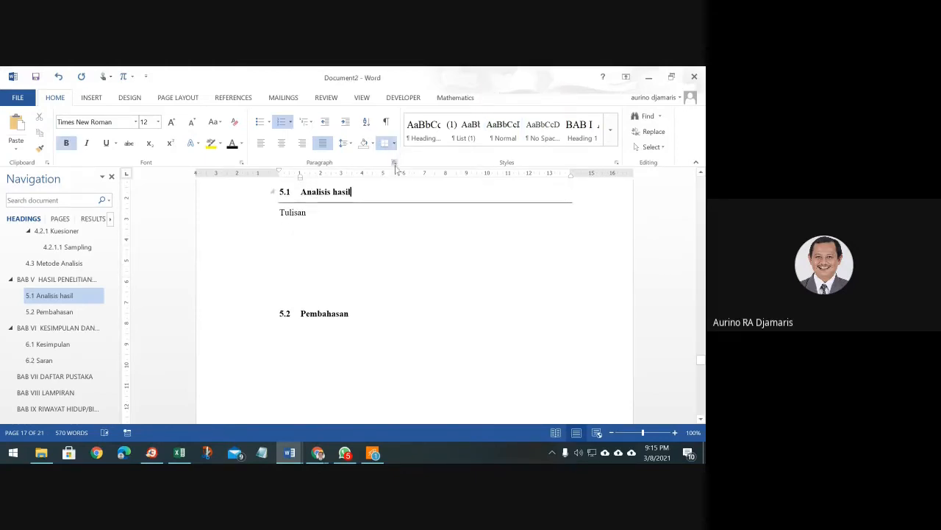
left_click(395, 143)
left_click(399, 174)
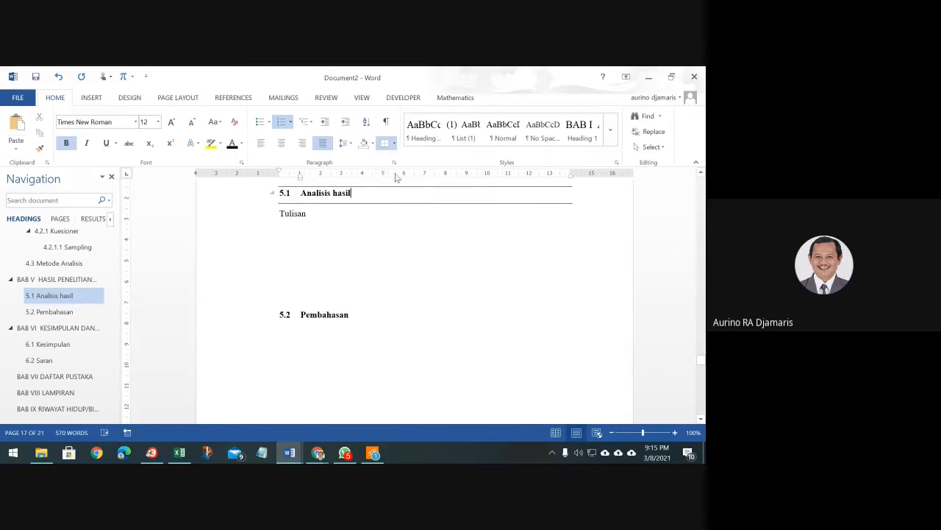
left_click(57, 78)
left_click(56, 78)
left_click(209, 228)
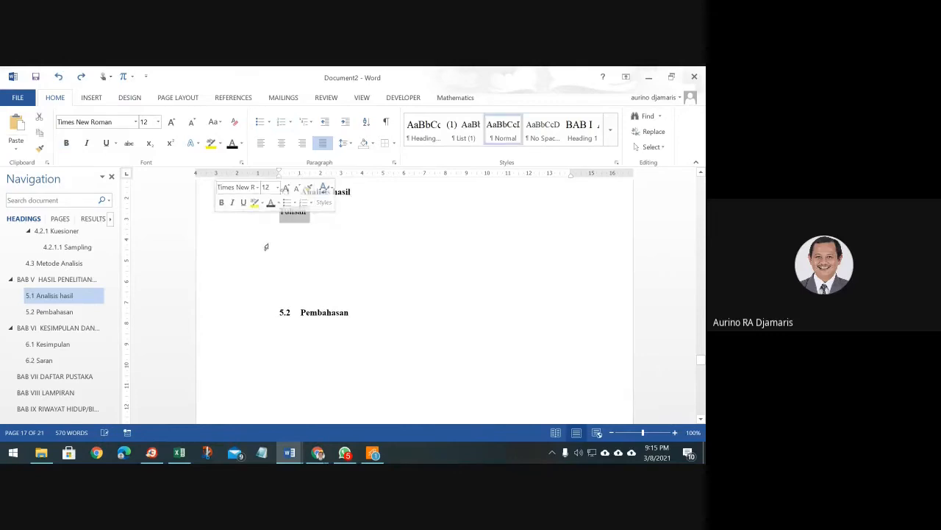
Add a bottom and a top border to the first cell of the table's first row.
left_click(299, 231)
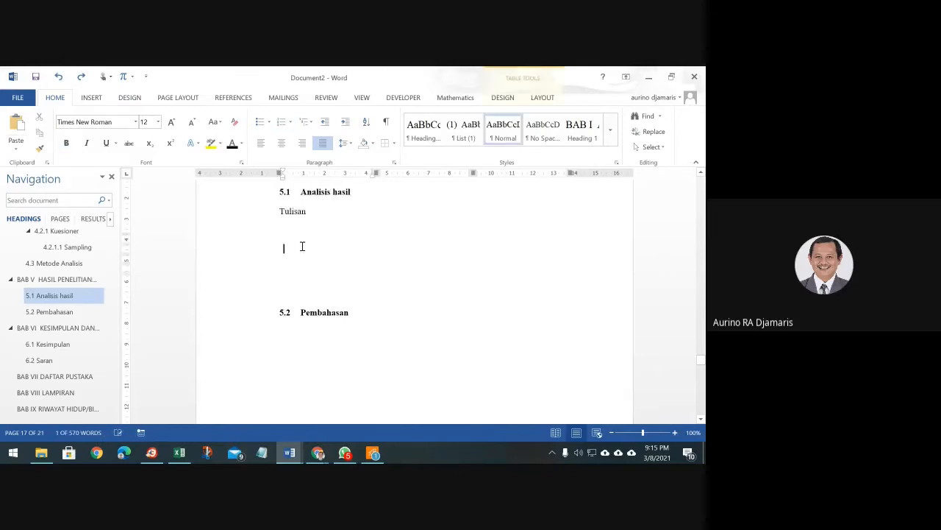
left_click(394, 145)
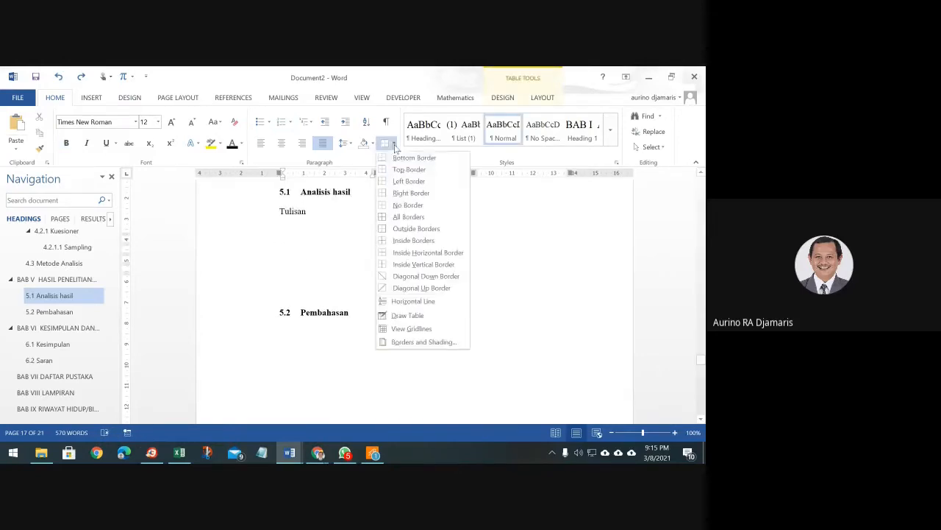
double_click(398, 160)
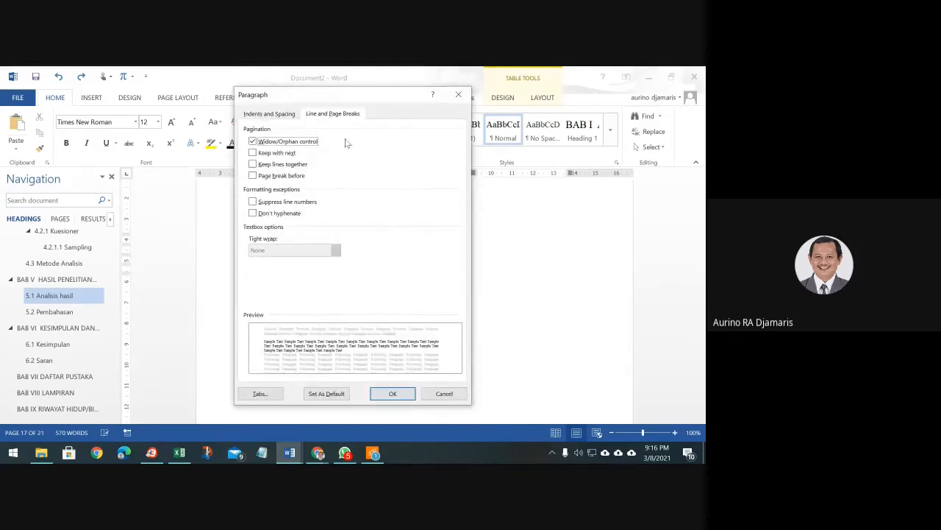
left_click(445, 394)
left_click(393, 144)
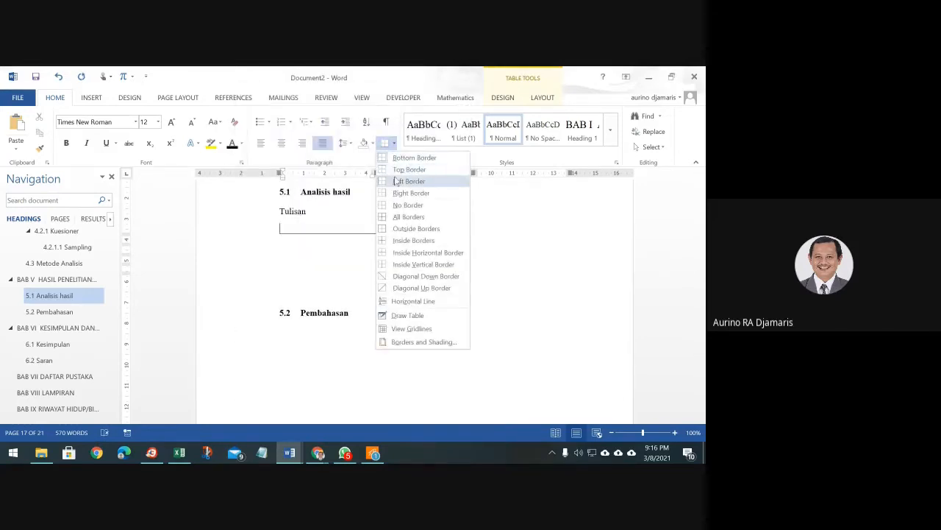
left_click(399, 169)
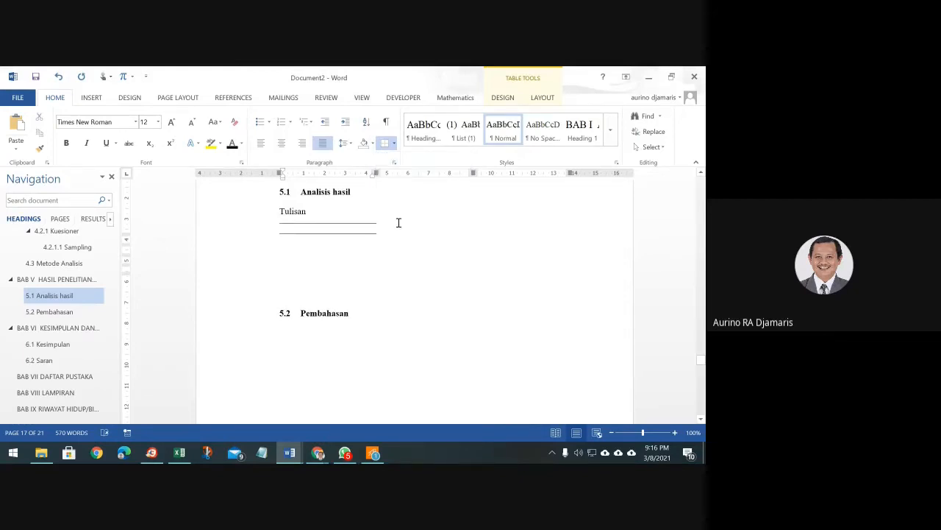
Fill the table's first row with the column headings "No", "Tanggal" and "Uraian".
type("N")
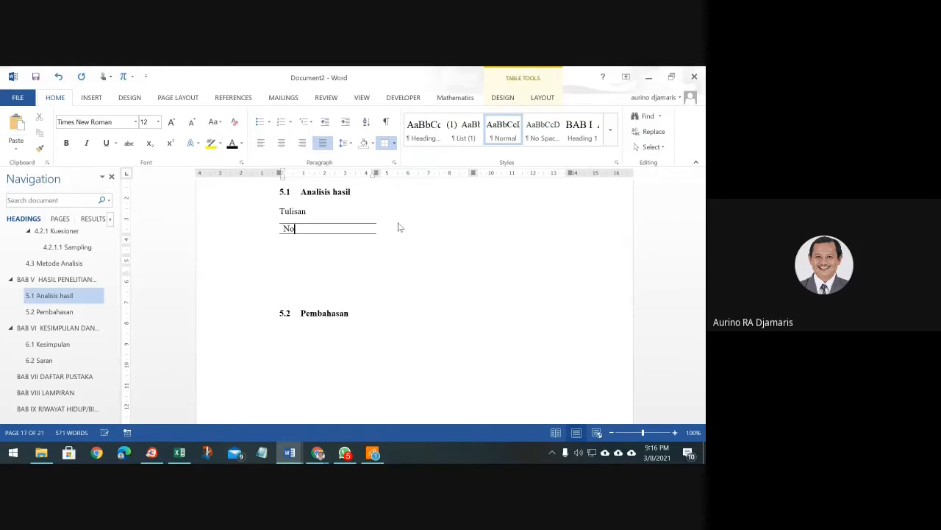
type("o")
left_click(399, 223)
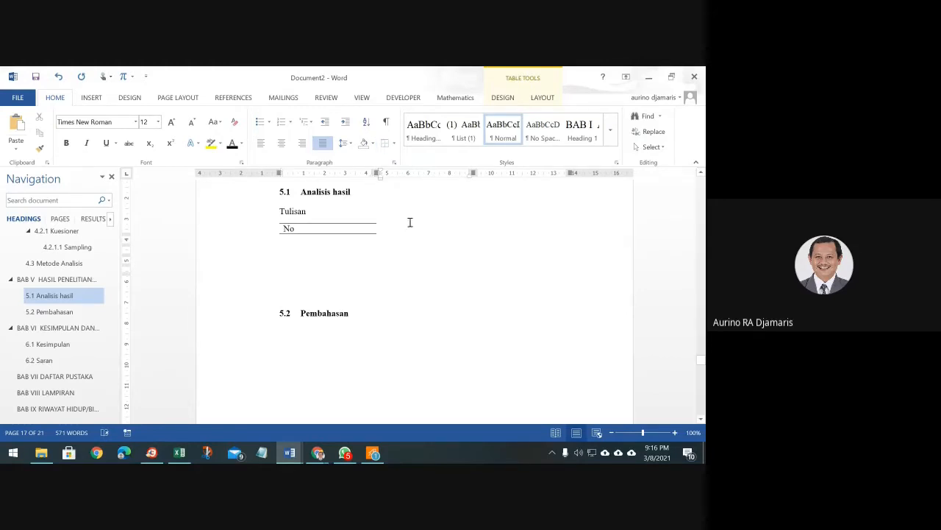
type("Tang")
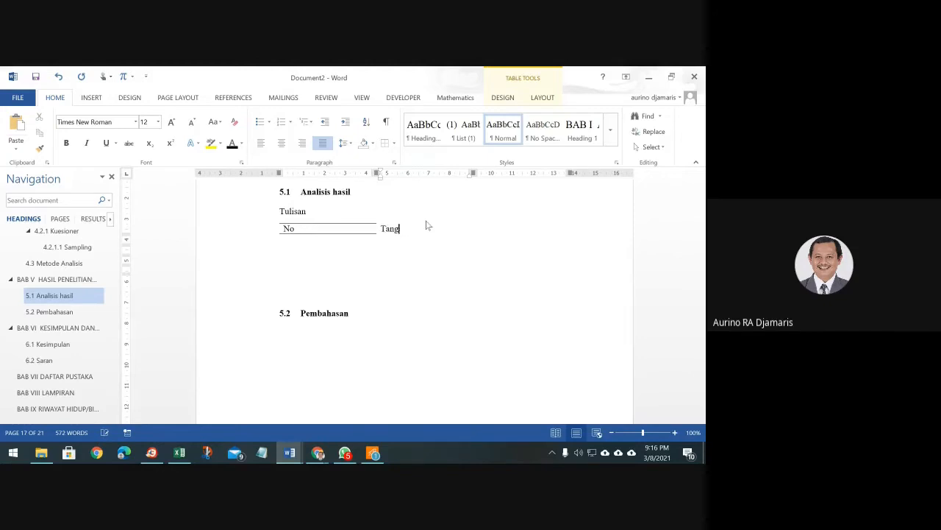
type("gal")
key("Tab")
type("Ura")
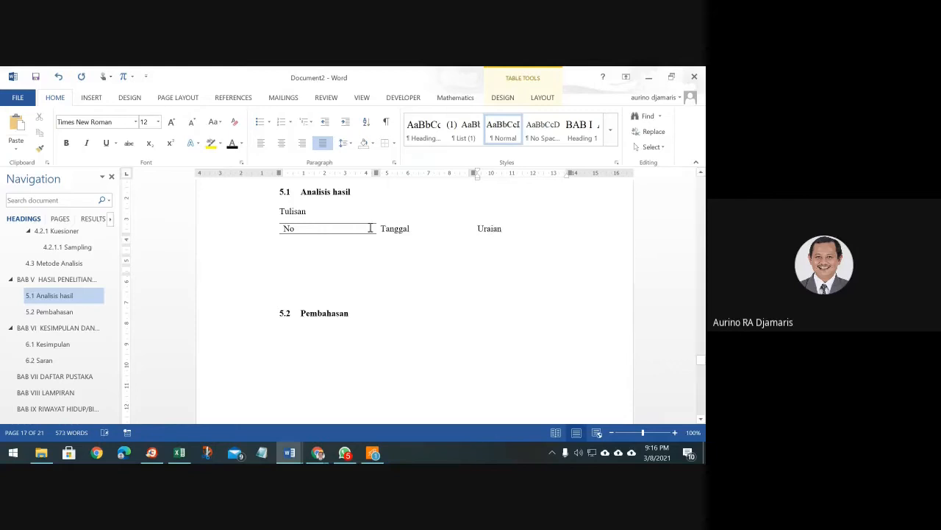
Add a top border to the Tanggal and Uraian header cells.
left_click_drag(292, 229, 515, 230)
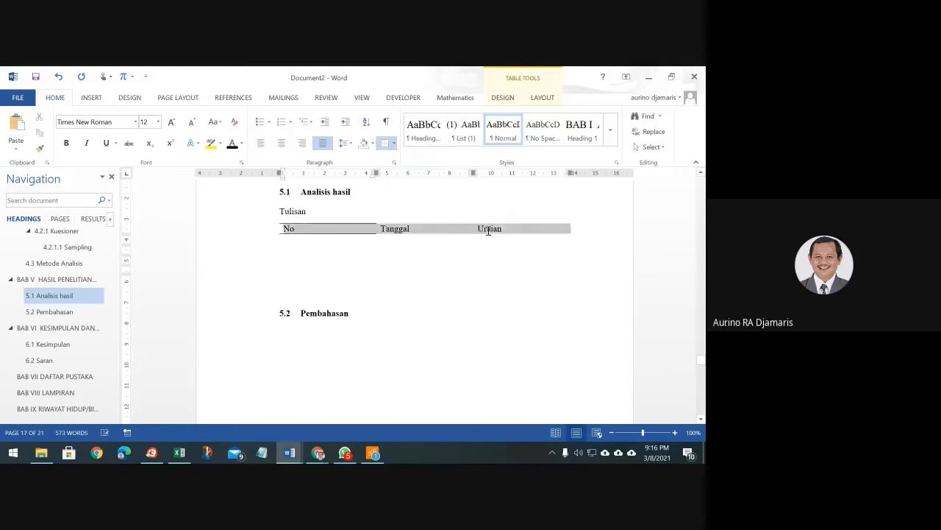
left_click(486, 230)
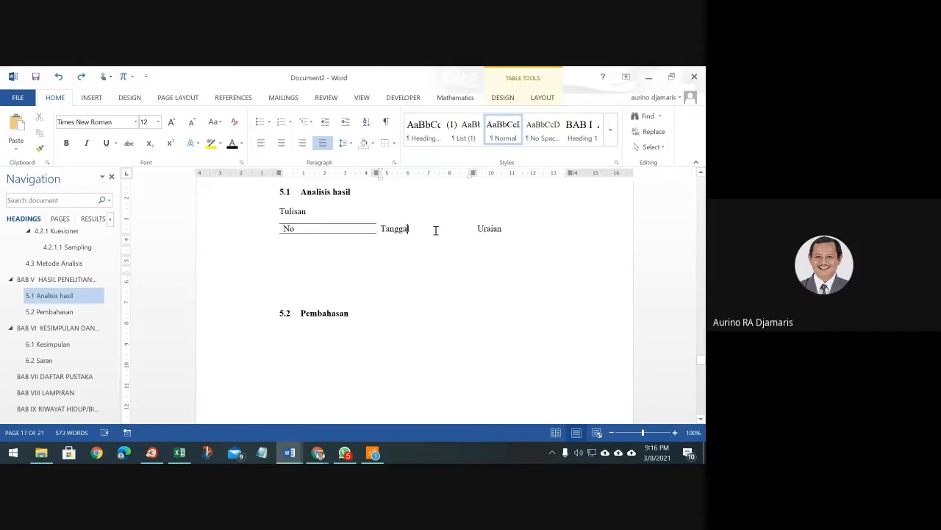
left_click(489, 230, "shift")
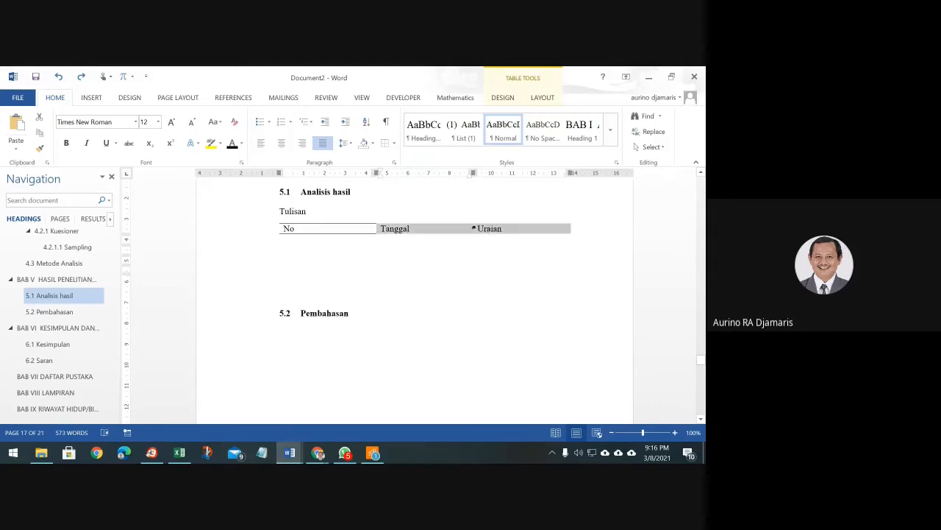
left_click(393, 144)
left_click(388, 155)
left_click(388, 145)
left_click(394, 145)
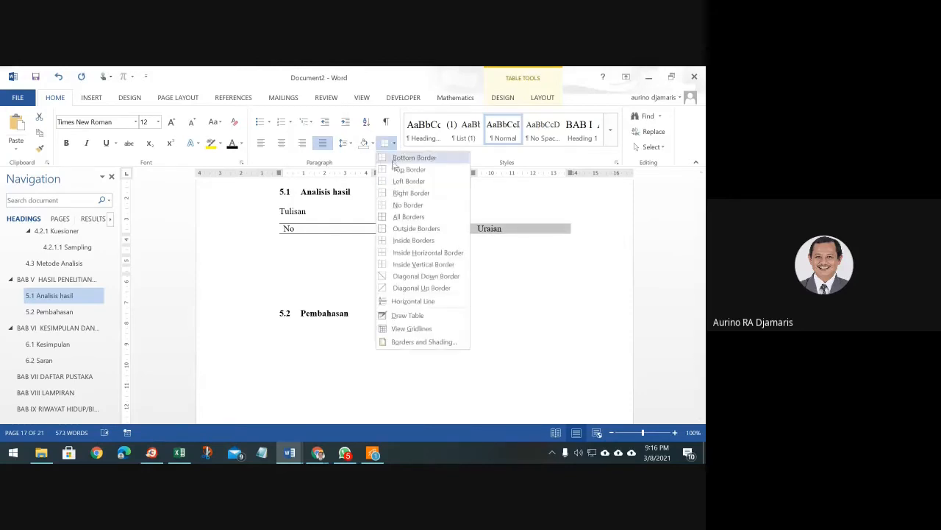
left_click(419, 169)
left_click(532, 258)
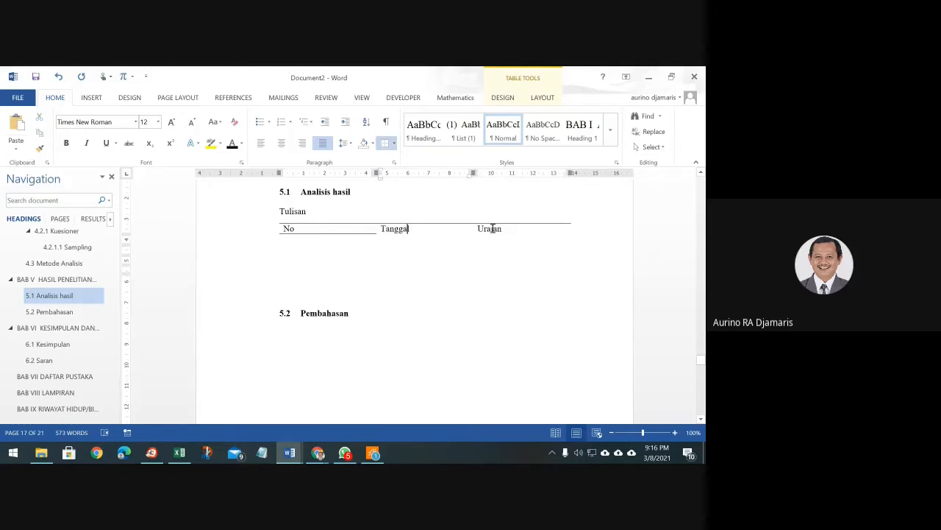
Add a bottom border to the Tanggal and Uraian header cells.
left_click_drag(493, 228, 397, 228)
left_click(394, 144)
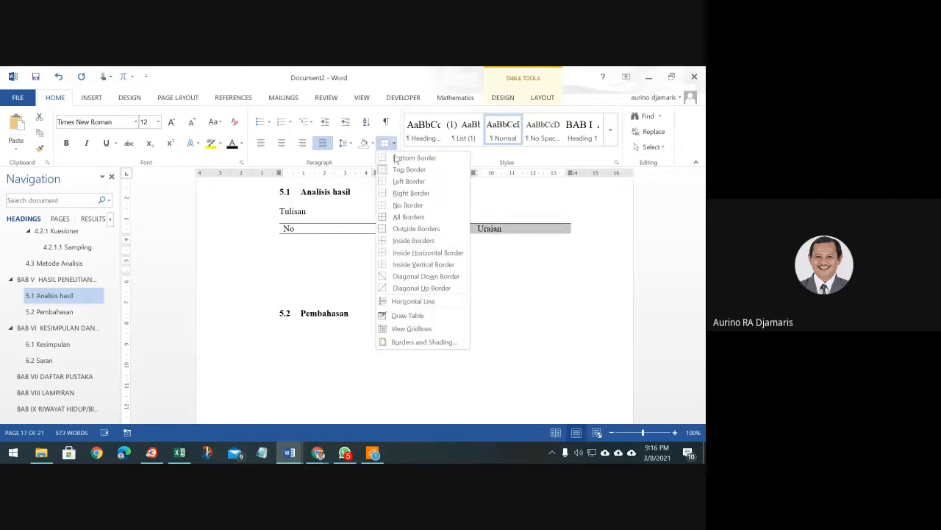
left_click(401, 159)
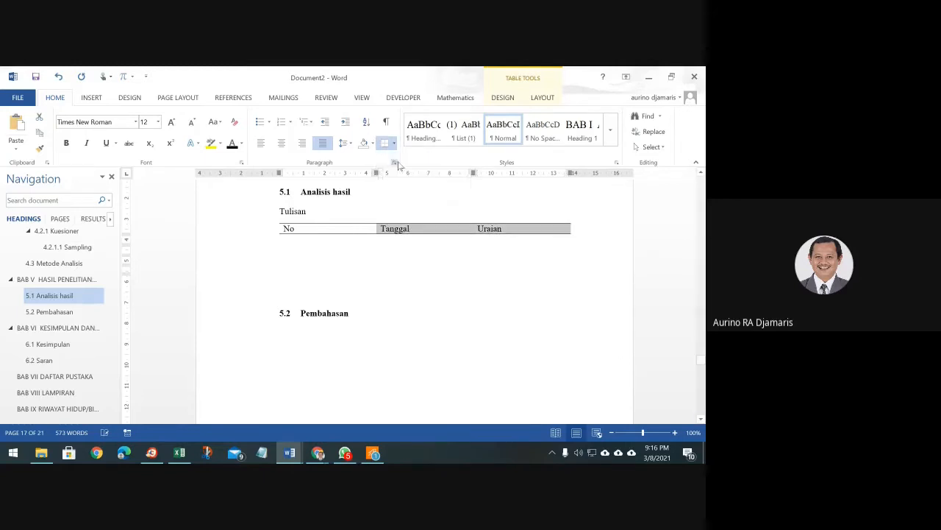
left_click(548, 233)
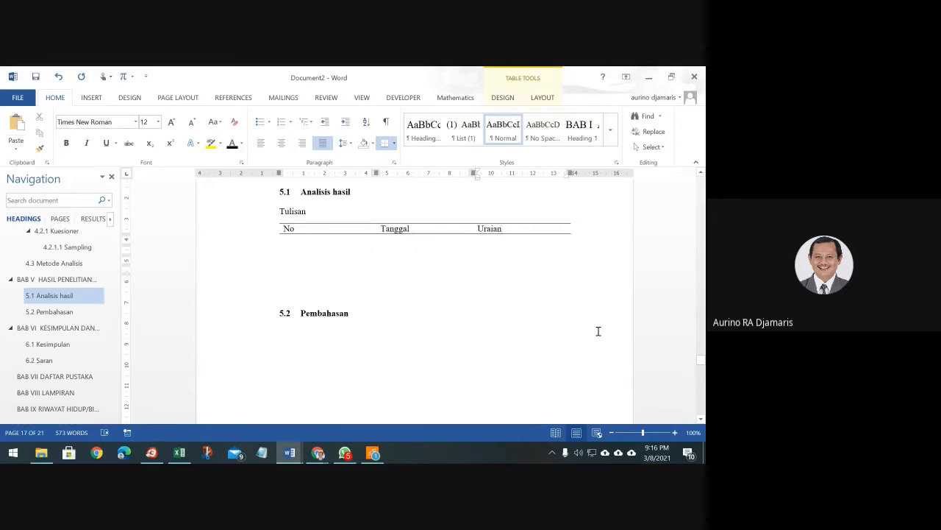
Fill the row below the table header with "1", "2 April 2020" and "Nggak tau".
key("Tab")
type("1")
key("Tab")
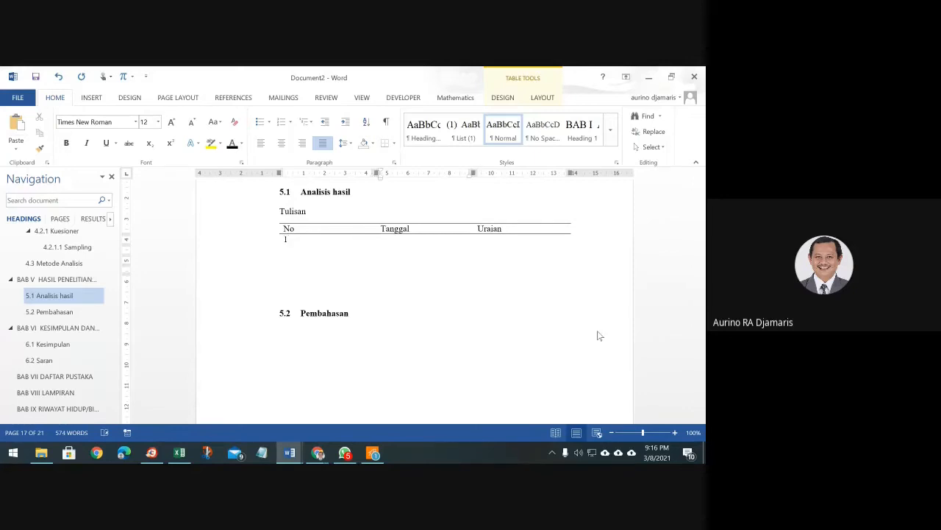
type("2 April 2020")
key("Tab")
type("Nggak tau")
key("Tab")
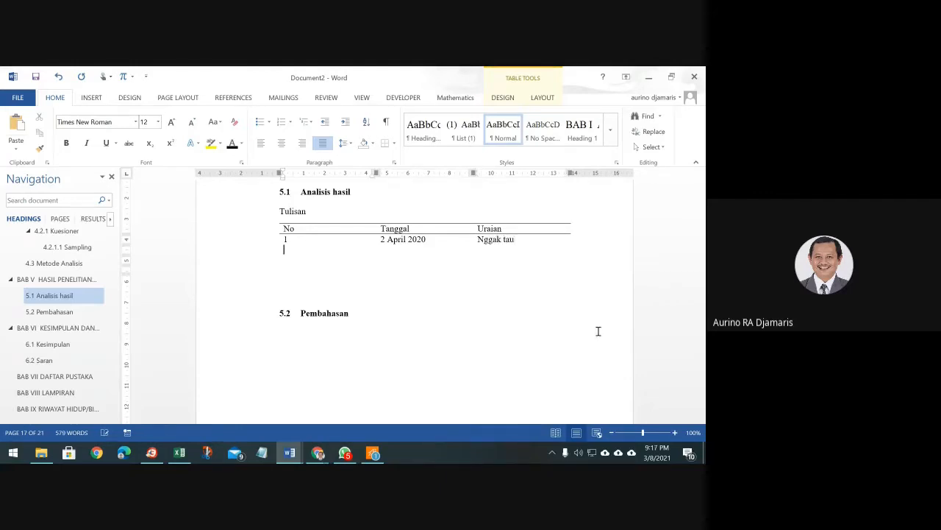
Fill the next table row with "2", "25 November 2020" and "Terserah", and go on to the last row.
type("2")
key("Tab")
type("2544 Novemb")
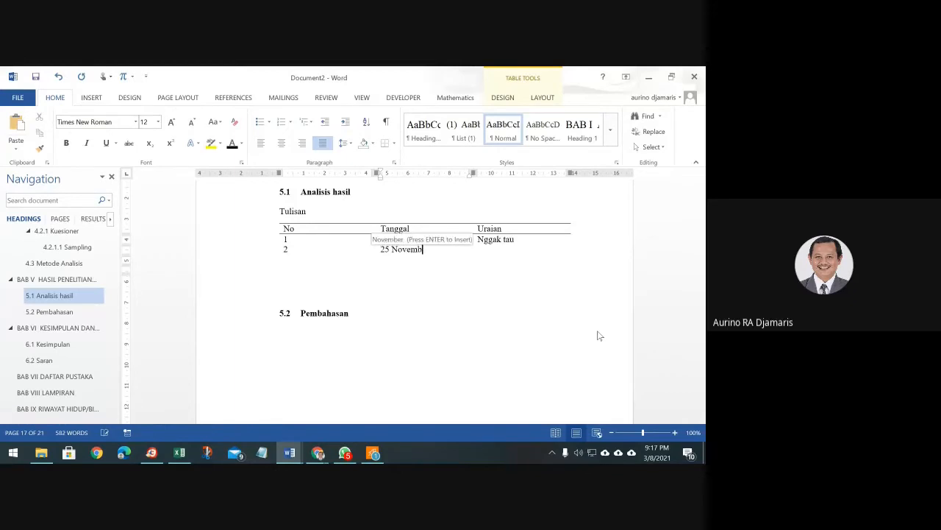
key("Return")
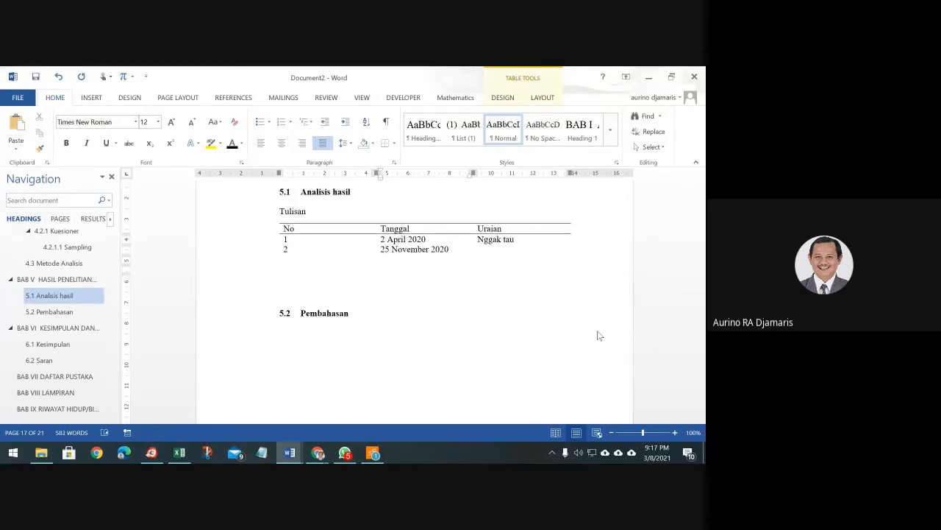
type("2020")
key("Tab")
type("R")
key("BackSpace")
type("Terserah")
key("Tab")
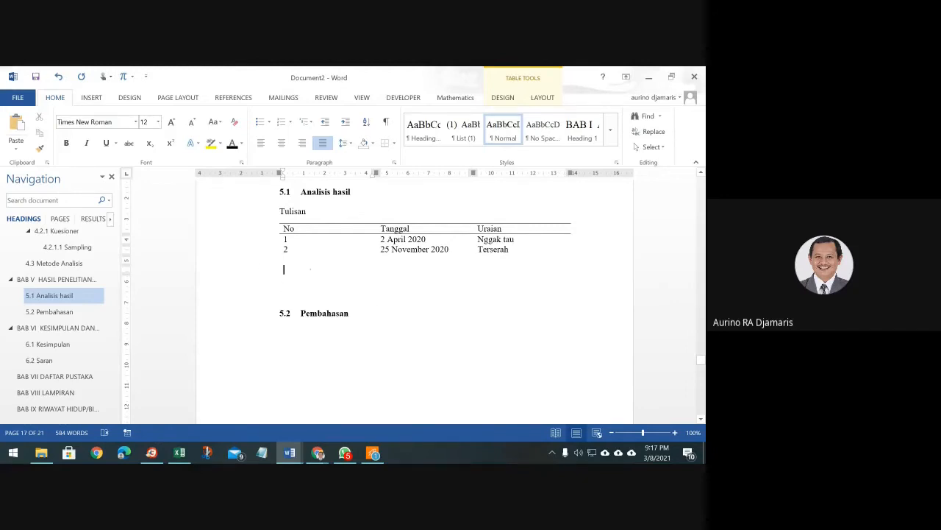
Add a bottom border across all three cells of the table's last row.
left_click(384, 143)
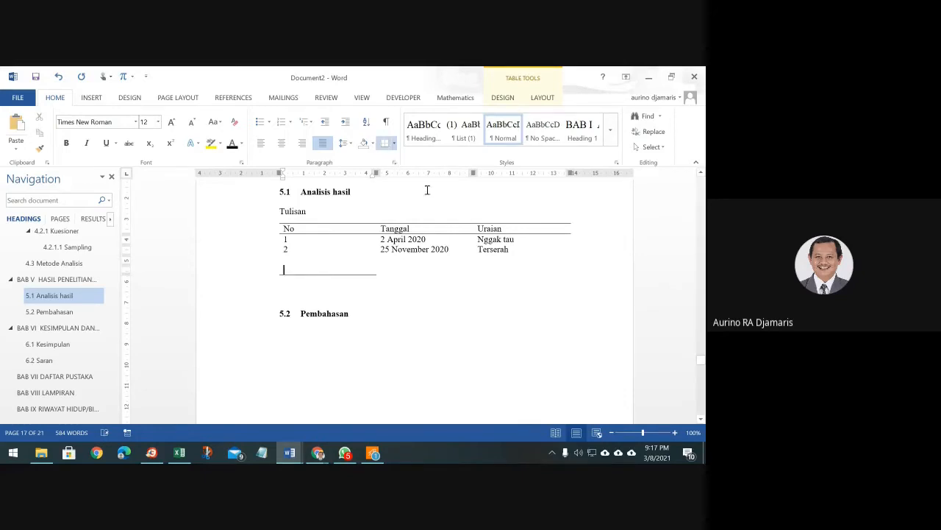
left_click(384, 144)
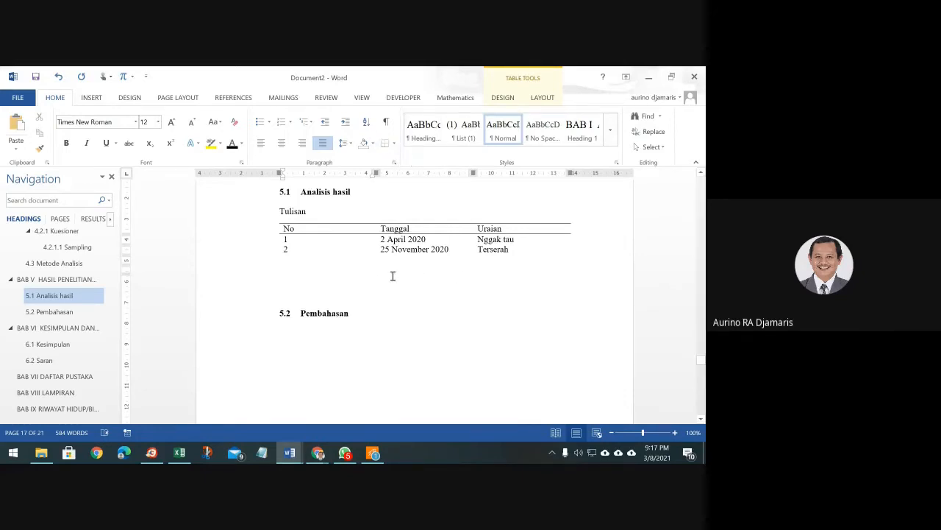
left_click(511, 272, "shift")
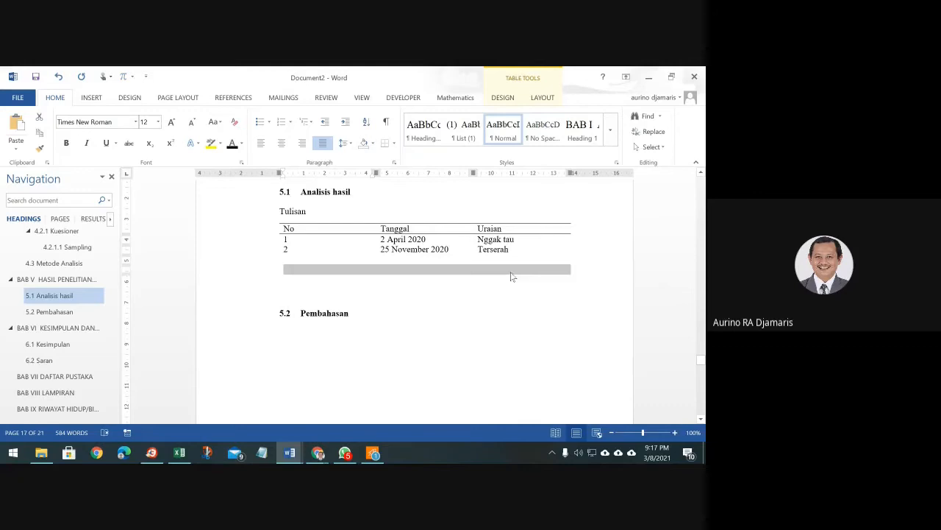
left_click(388, 145)
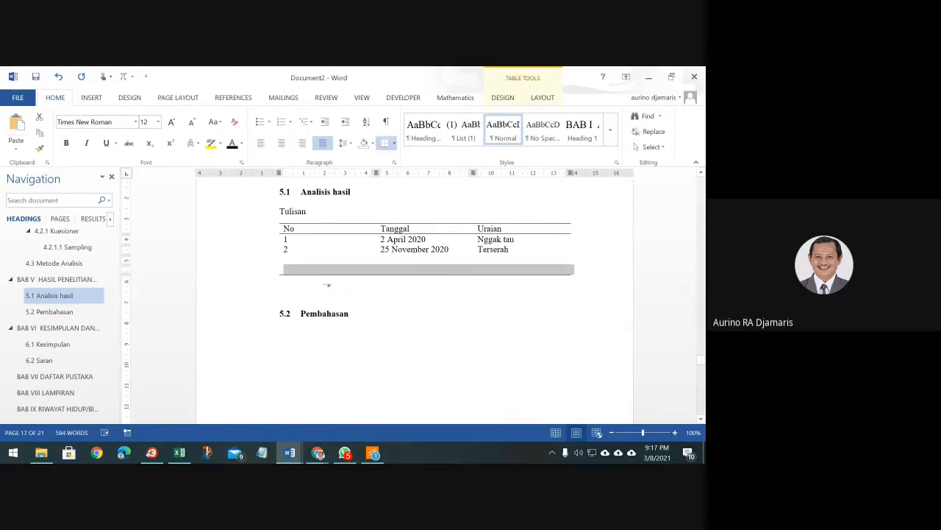
left_click(325, 281)
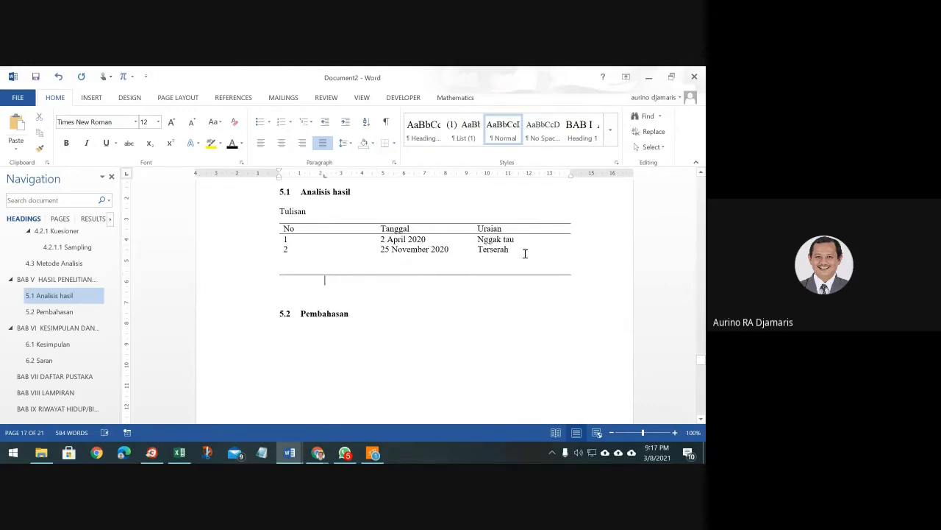
Split the Uraian column's cells from the header to the last row into 2 columns and 5 rows, merging them before the split.
double_click(488, 239)
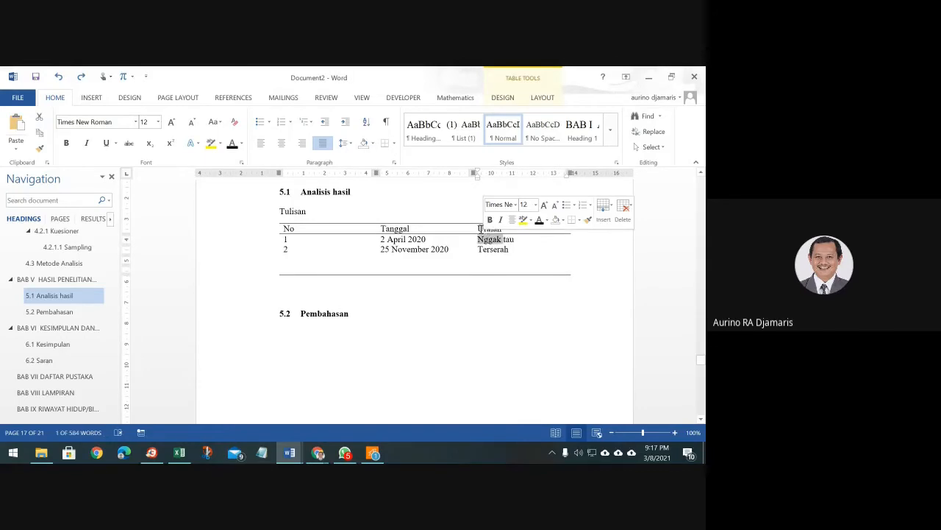
left_click(510, 229)
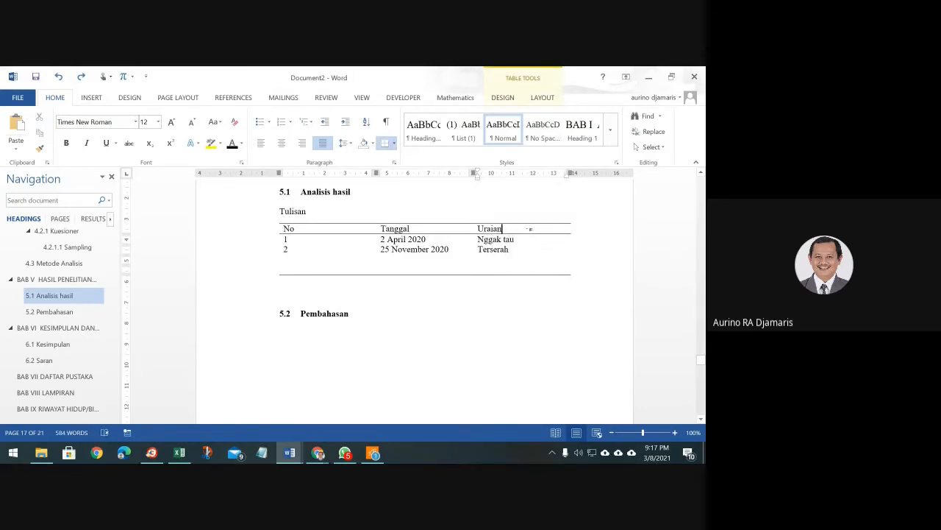
left_click(493, 275, "shift")
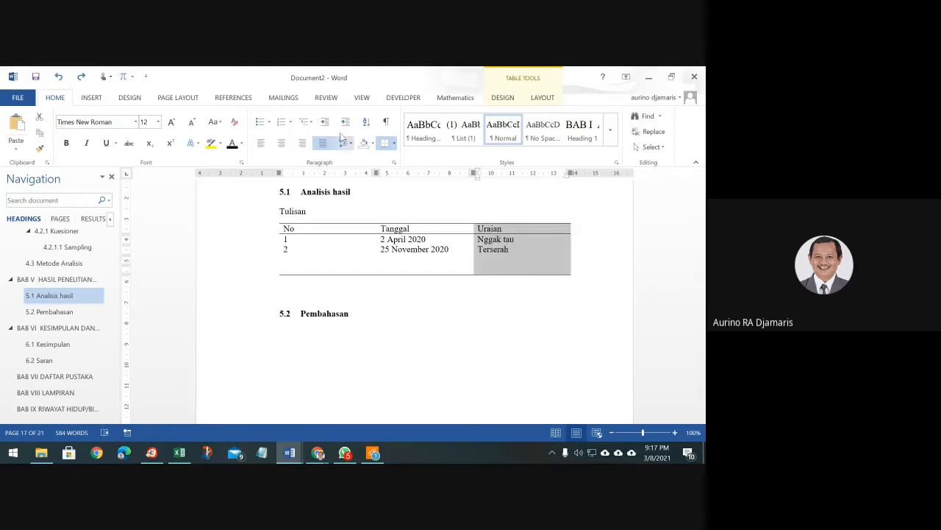
left_click(548, 102)
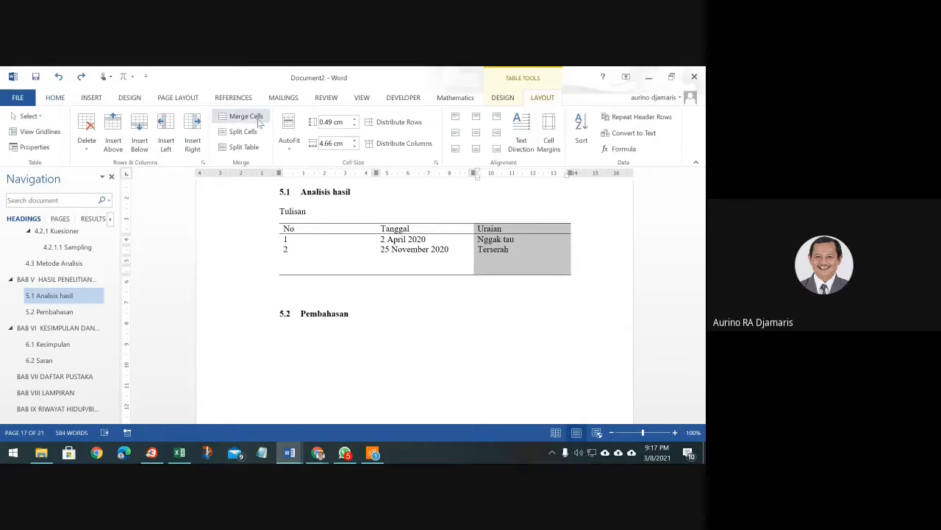
left_click(239, 132)
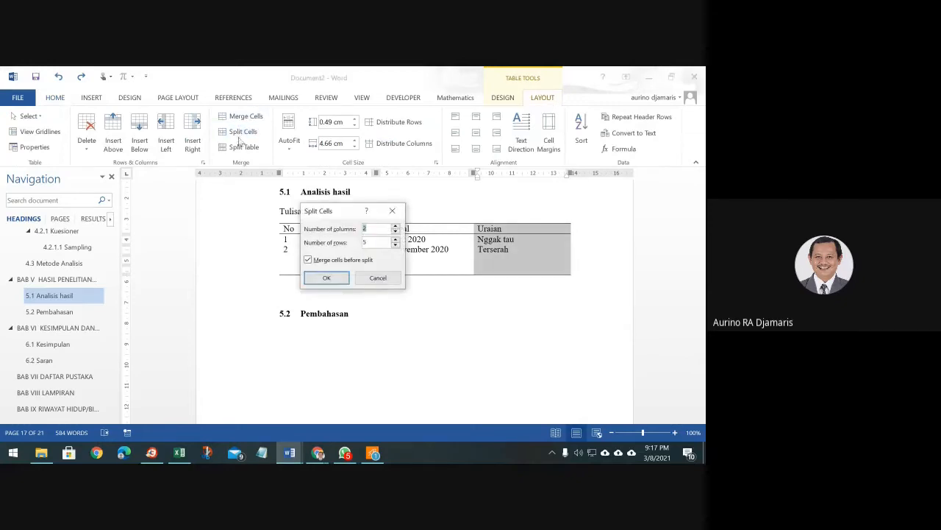
left_click(324, 279)
Add a bottom border to the two header cells containing Uraian Nggak tau and Terserah.
left_click(534, 234)
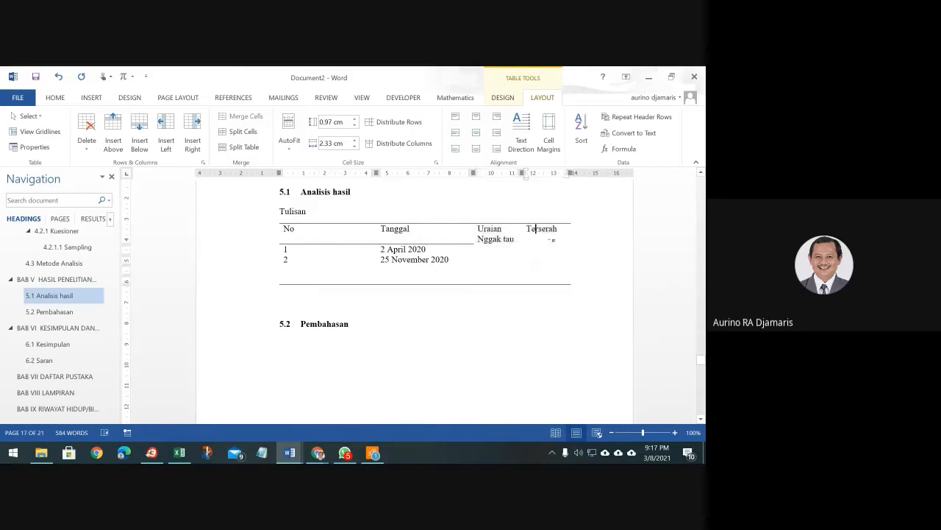
left_click(489, 239, "shift")
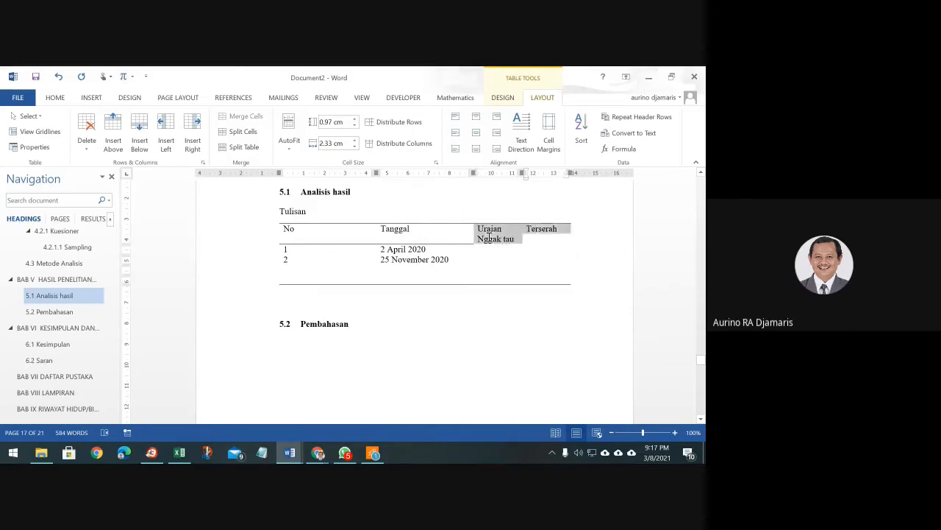
left_click(566, 239)
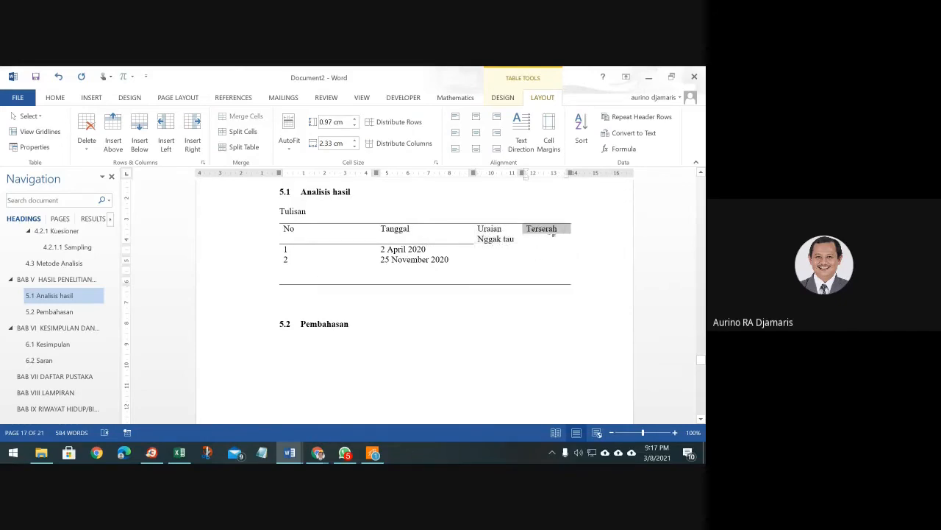
left_click_drag(499, 241, 542, 240)
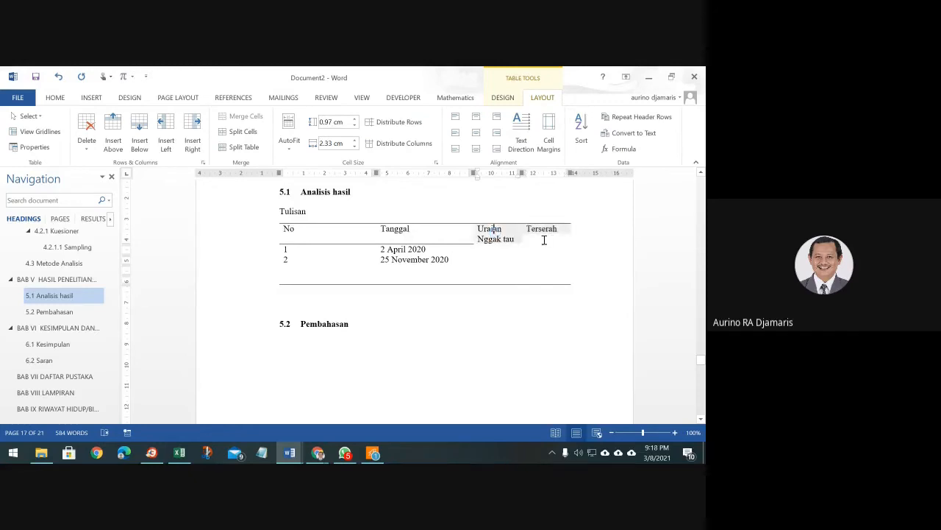
left_click(58, 98)
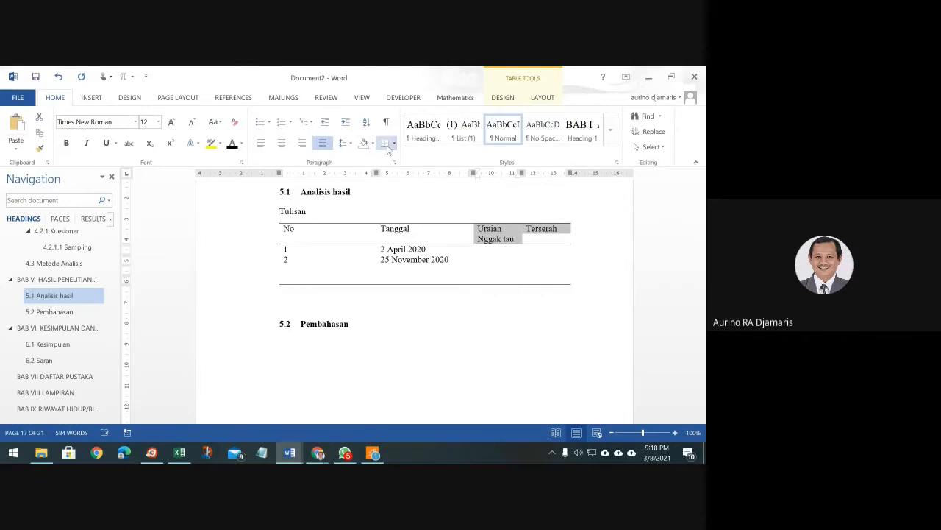
Enter "25" and "225" in the last two cells of the 2 April 2020 row.
left_click(493, 251)
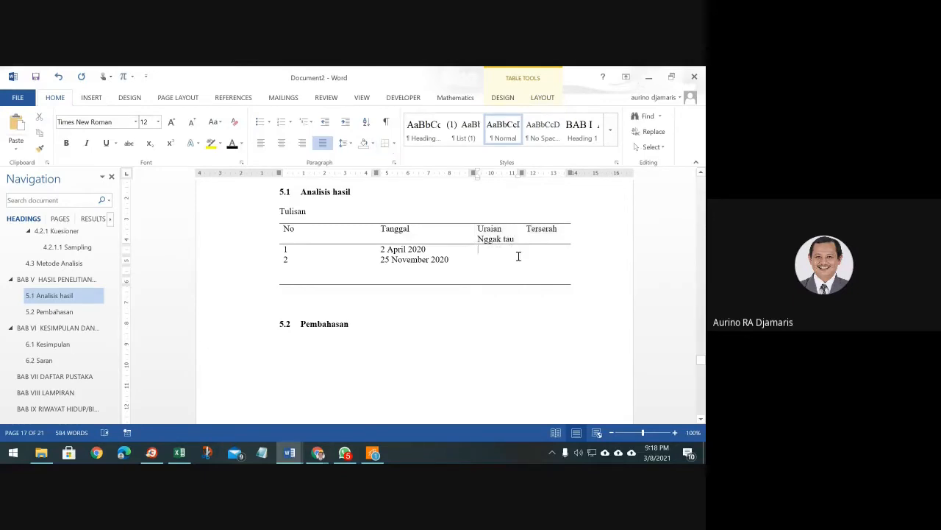
type("25")
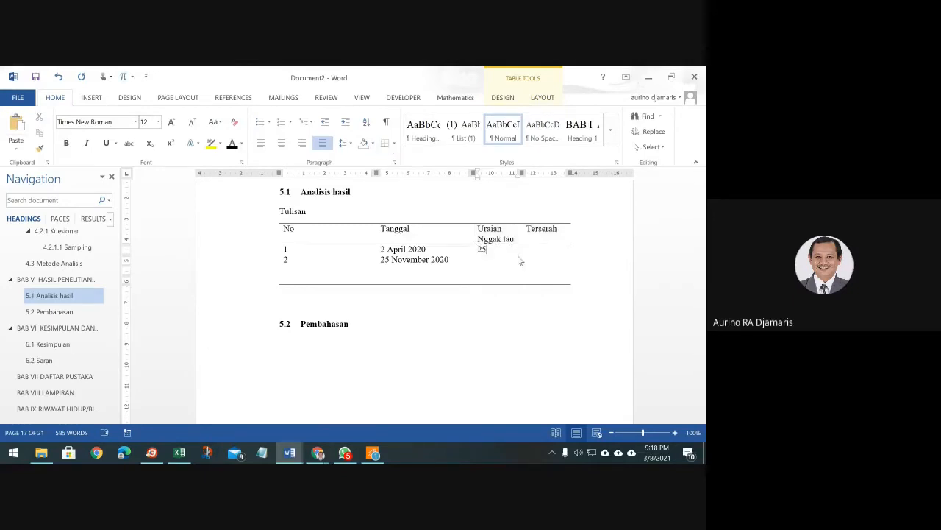
key("Tab")
type("225")
key("Tab")
Fill the last two cells of the 25 November 2020 row with "54" and "254".
key("Tab")
key("Tab")
key("Tab")
type("254")
key("Tab")
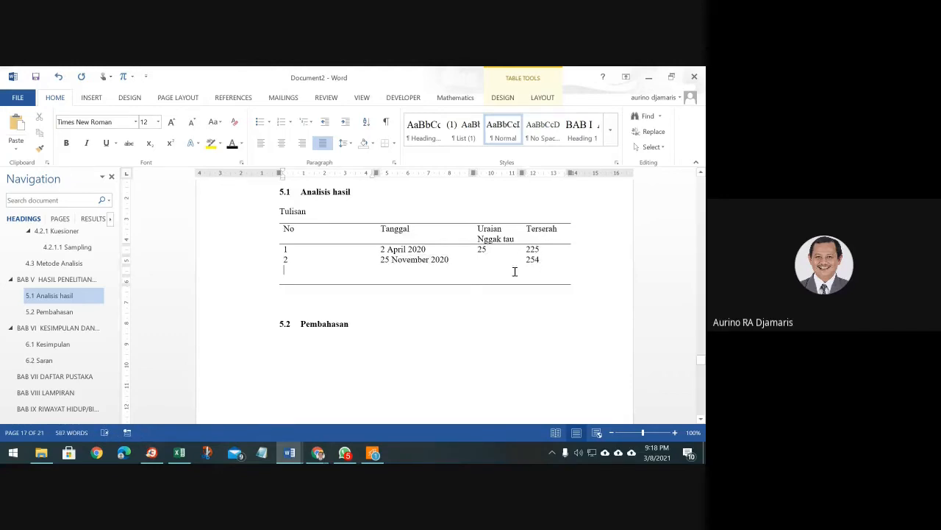
left_click(496, 263)
type("54")
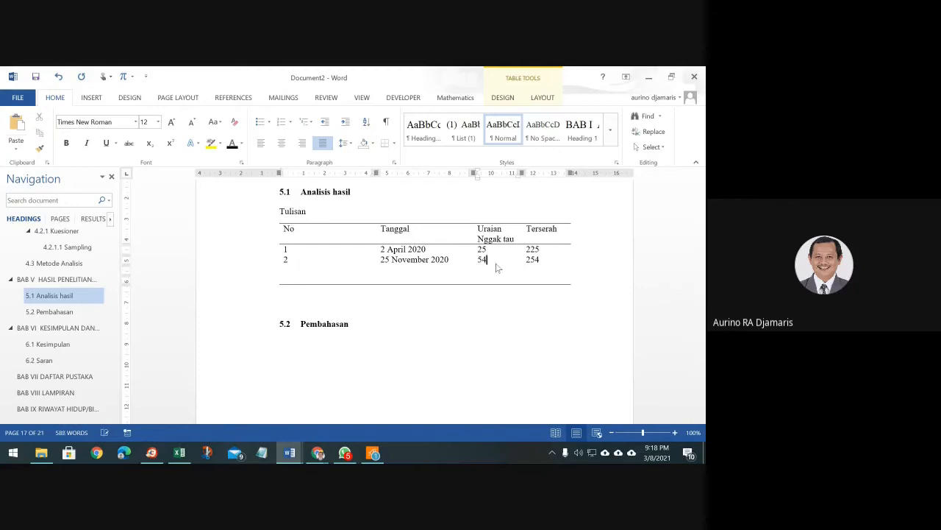
left_click(559, 259)
Fill the next row with "3", a blank Tanggal, "55" and "256", and put "252" in the last row's Terserah cell.
key("Tab")
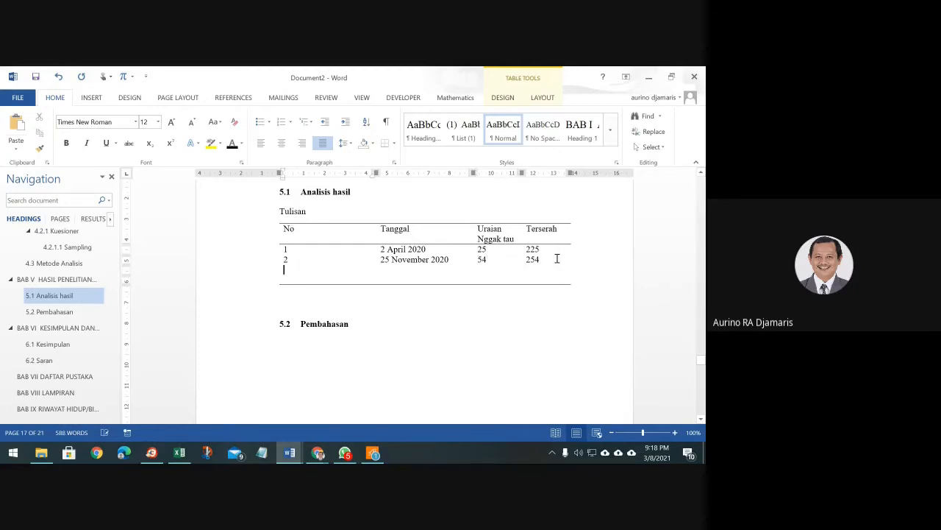
type("3")
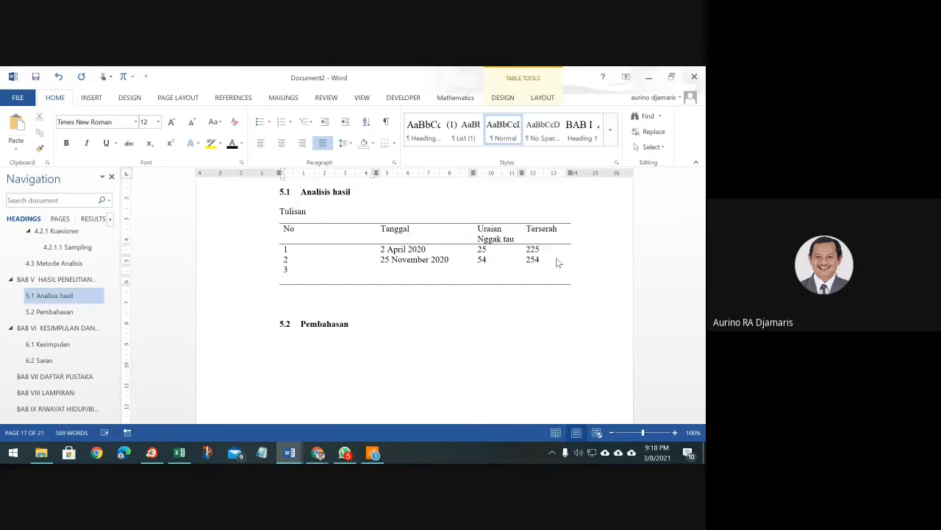
key("Tab")
key("Tab")
key("Tab")
key("shift+Tab")
key("shift+Tab")
type("55")
key("Tab")
type("256")
key("Return")
type("252")
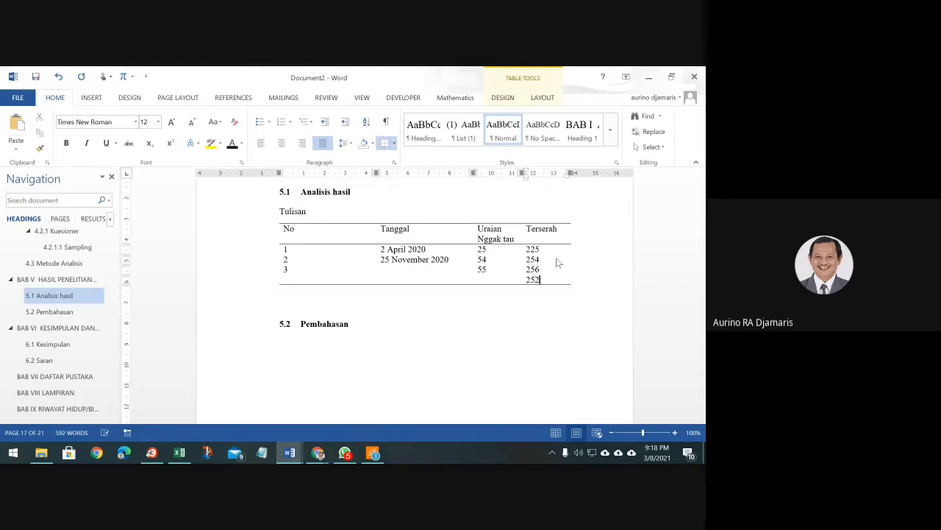
key("Down")
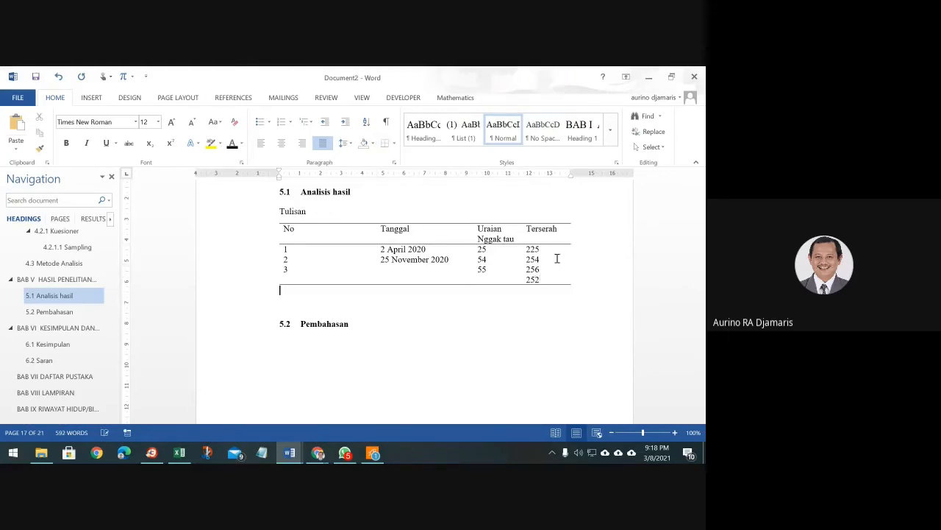
left_click_drag(473, 249, 486, 297)
left_click(483, 250)
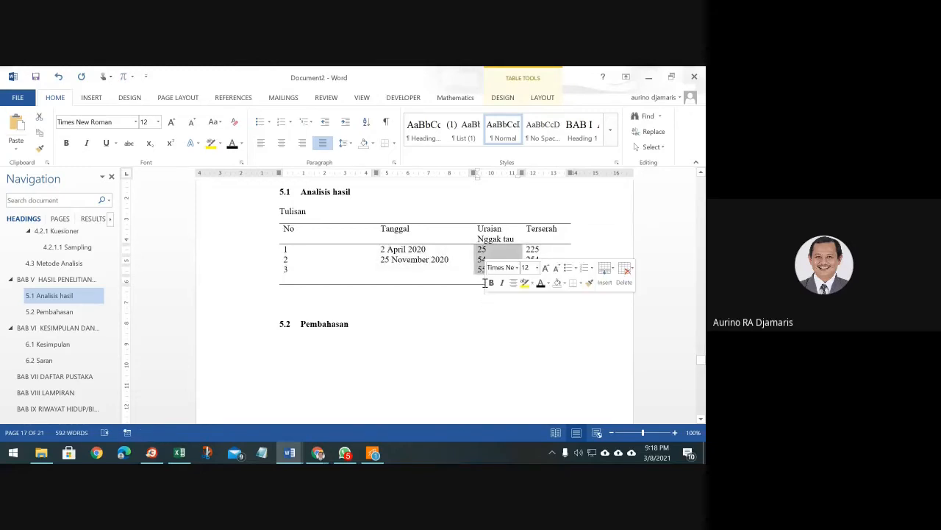
left_click(483, 292)
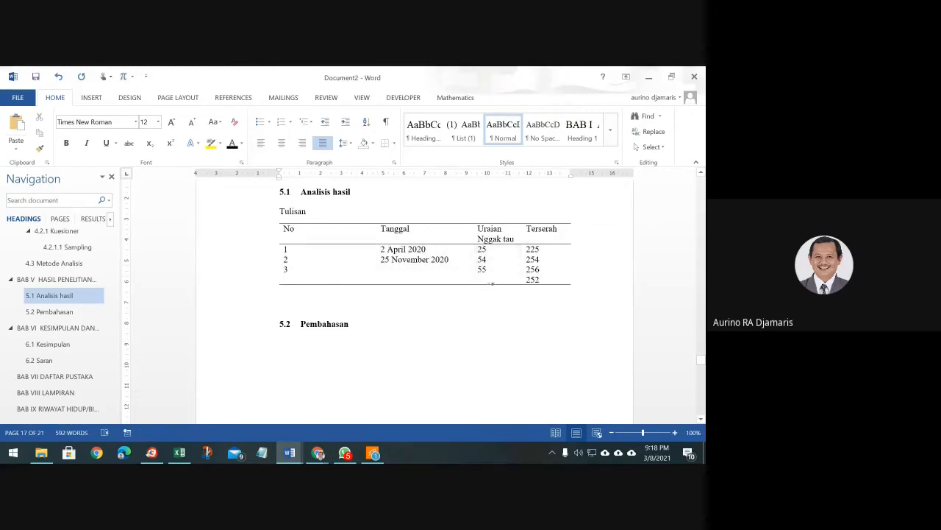
key("Tab")
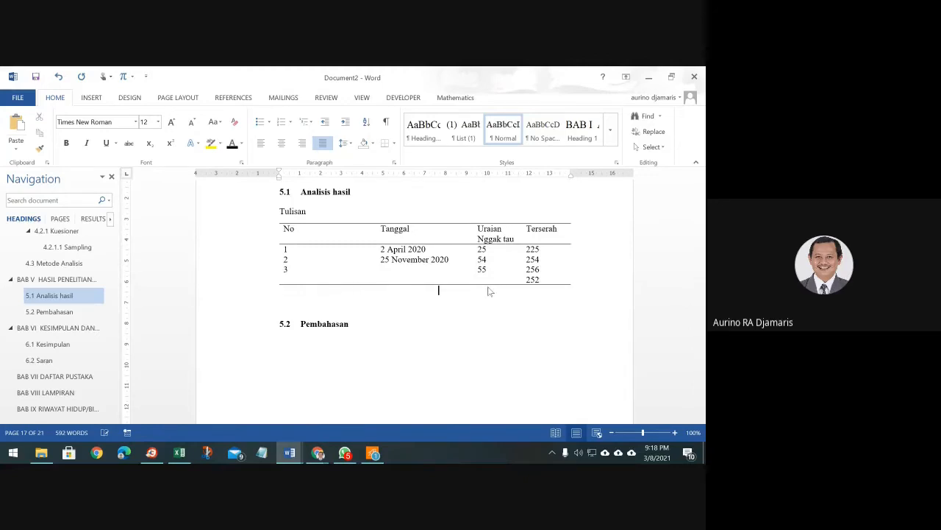
key("Tab")
key("Tab")
key("Tab")
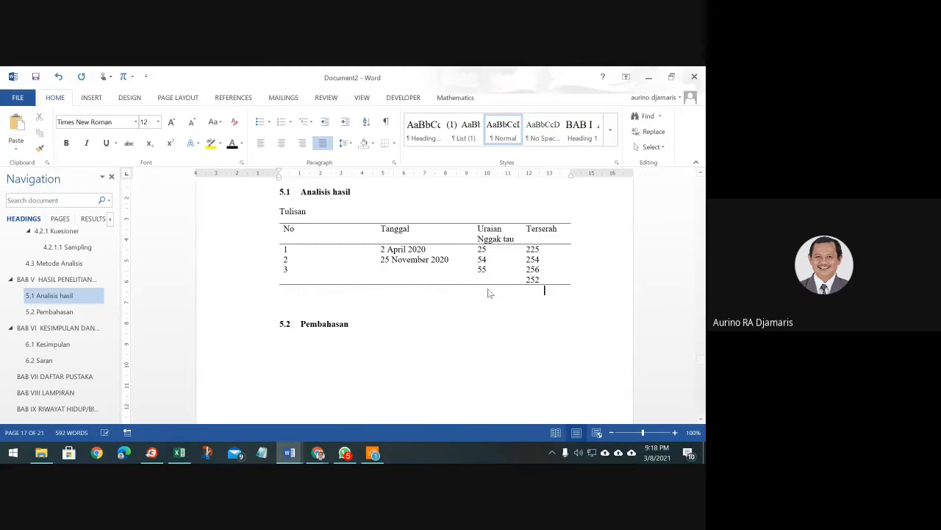
Add a new row at the end of the table and give all its cells a top border.
left_click(544, 281)
key("Tab")
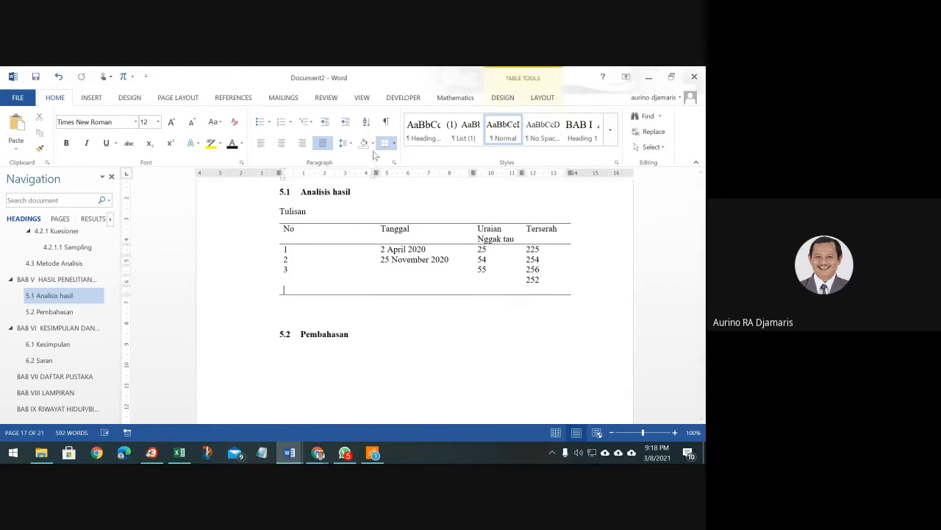
left_click(395, 144)
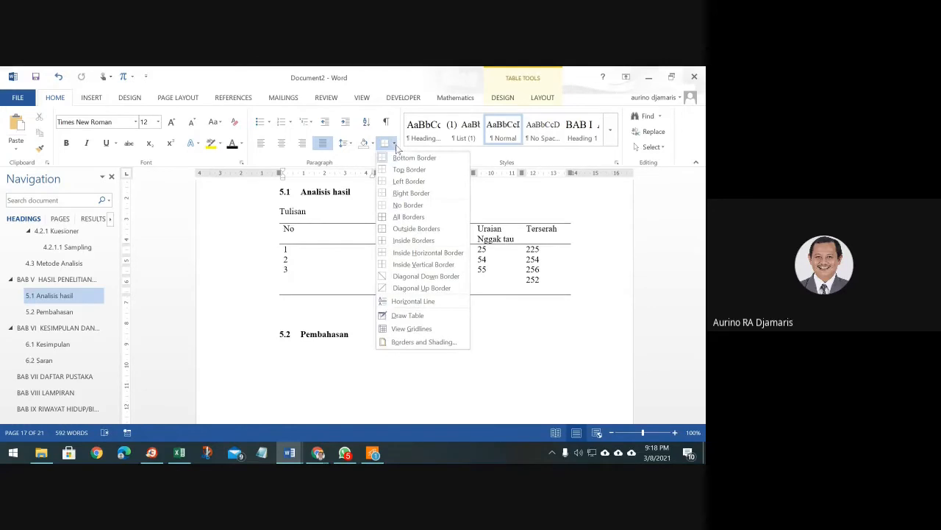
left_click(400, 170)
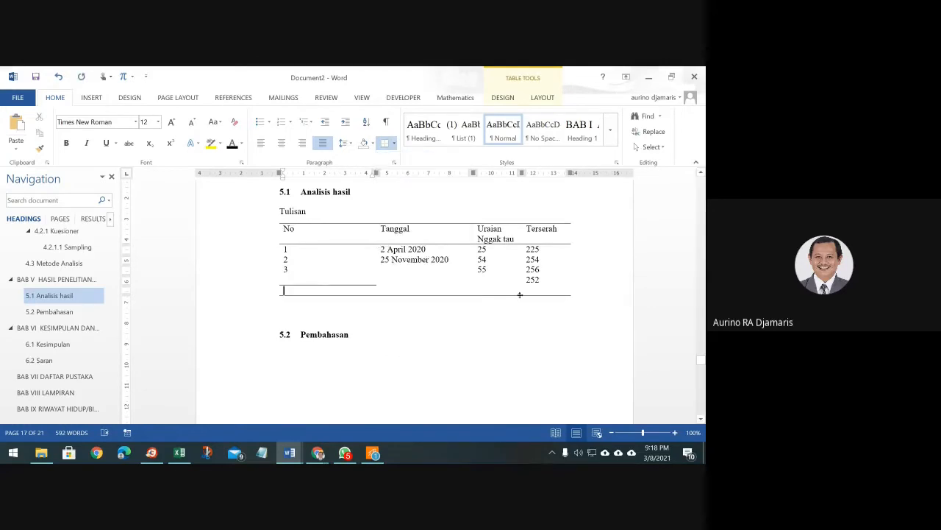
left_click(554, 293)
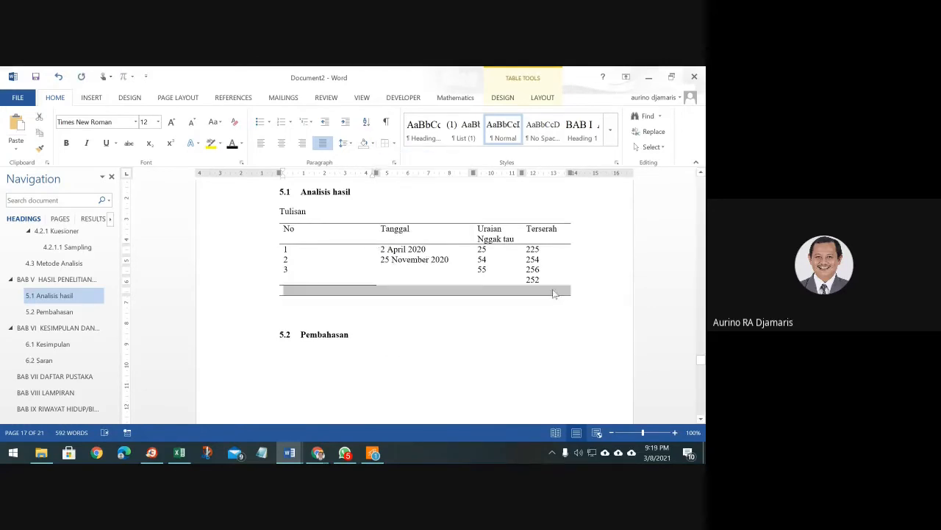
left_click(384, 142)
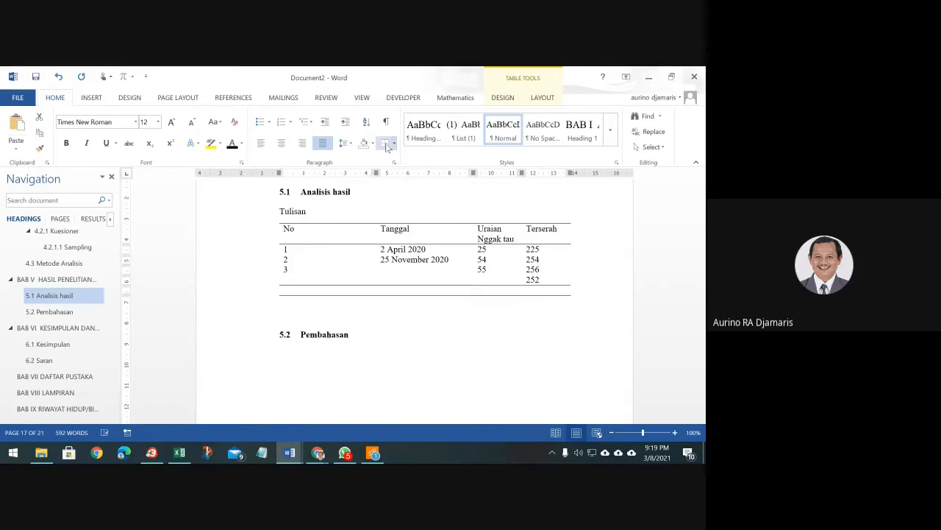
Insert the formula =SUM(ABOVE) in the new last row's cell under Uraian Nggak tau.
left_click(481, 294)
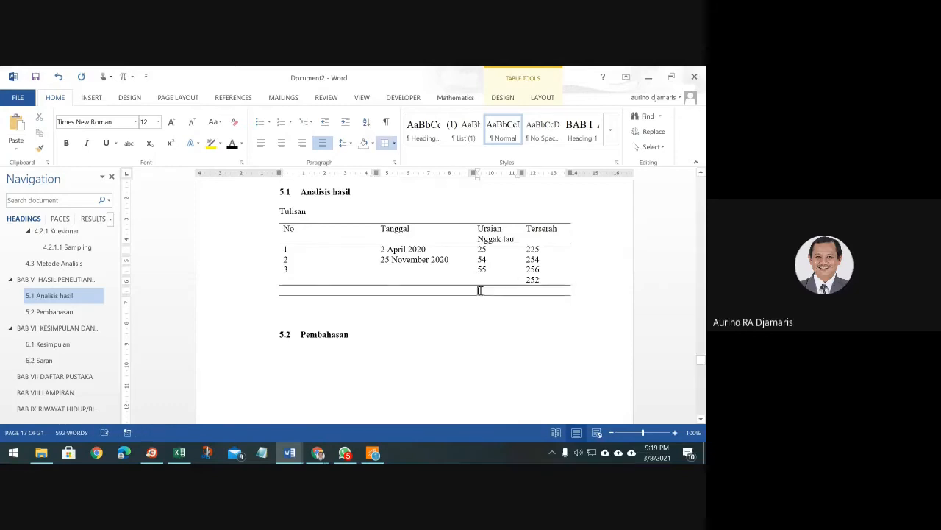
left_click(544, 99)
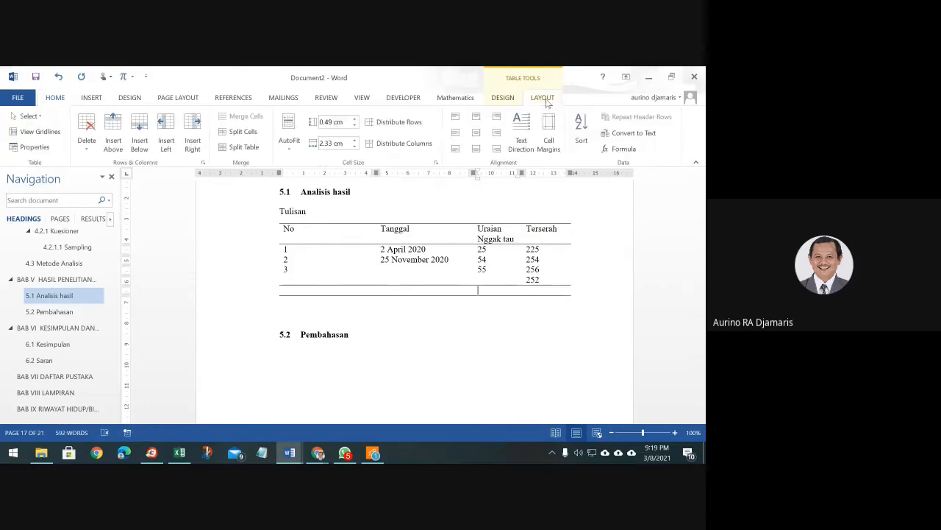
left_click(506, 97)
left_click(543, 97)
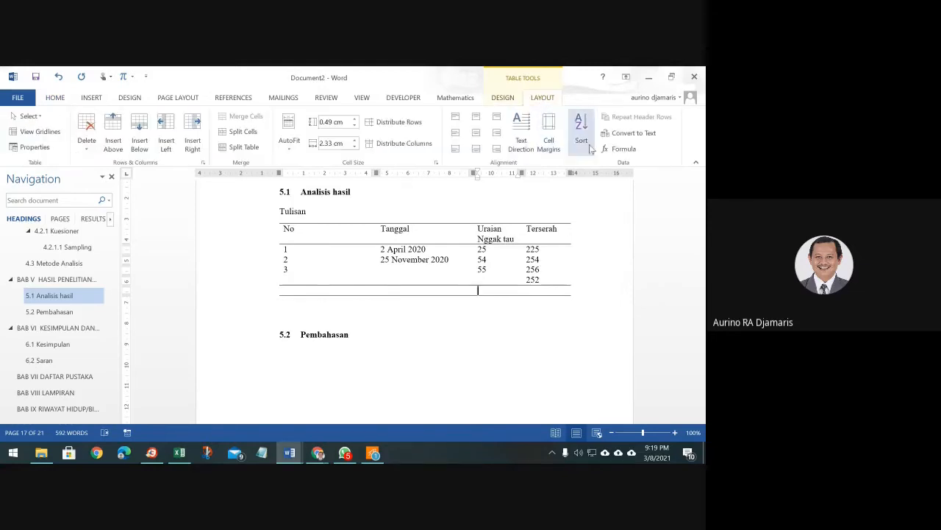
left_click(627, 149)
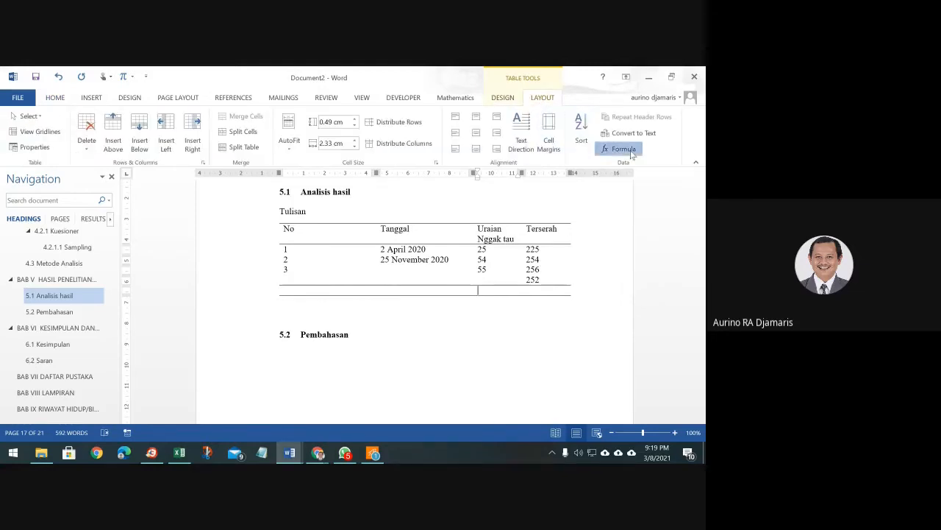
left_click(373, 291)
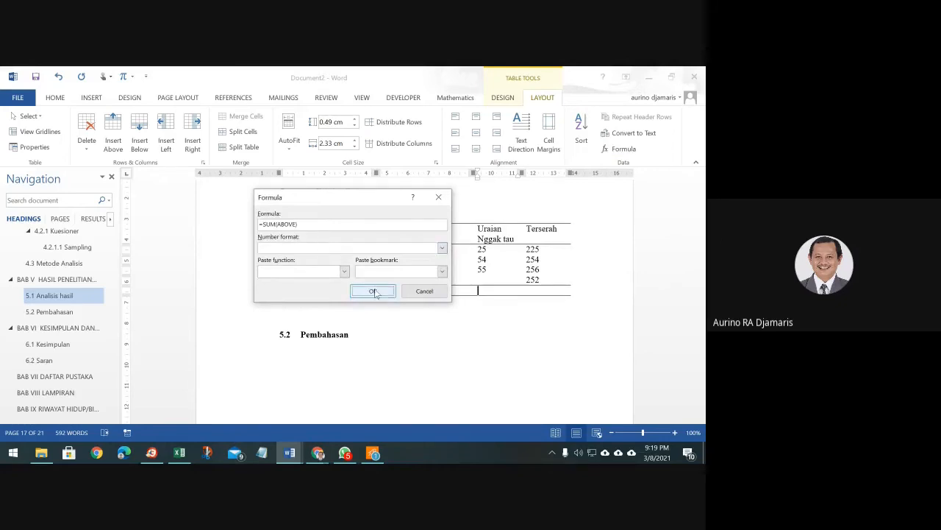
Insert a formula that sums the values above in the last row's Terserah cell.
left_click(534, 290)
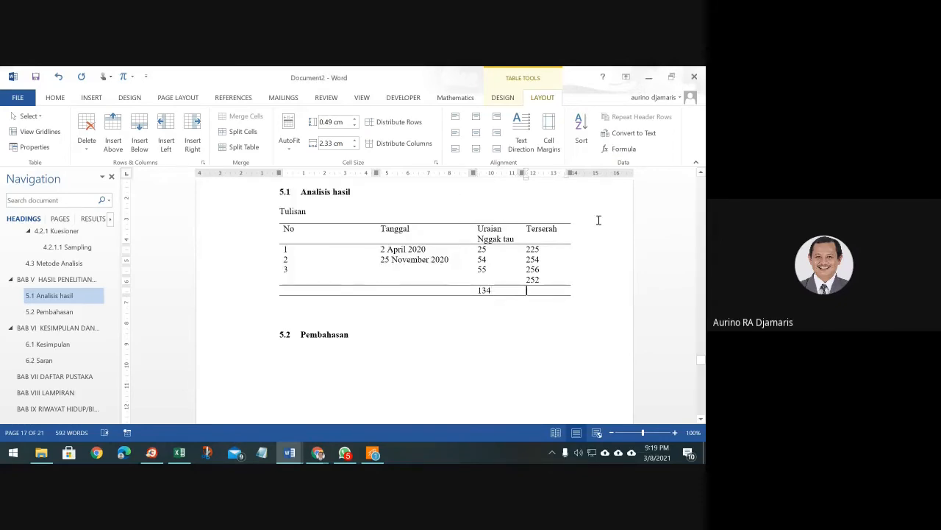
left_click(623, 148)
left_click(363, 292)
Label the totals row "Jumlah" in its No cell and go to the empty No cell above it.
left_click(361, 294)
type("juMLAH")
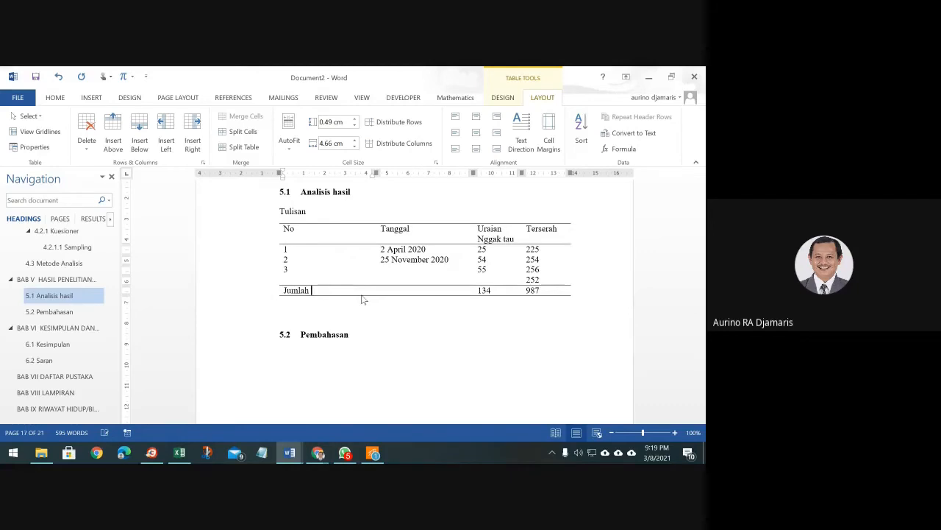
left_click(299, 280)
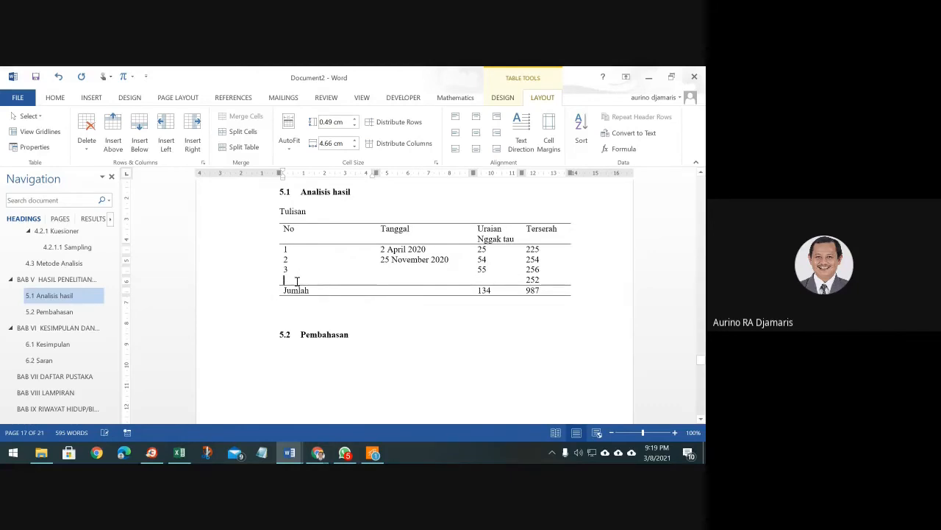
Number the fourth data row 4 and enter "25 Agustus 2520" as row 3's Tanggal.
type("4")
left_click(407, 270)
type("254")
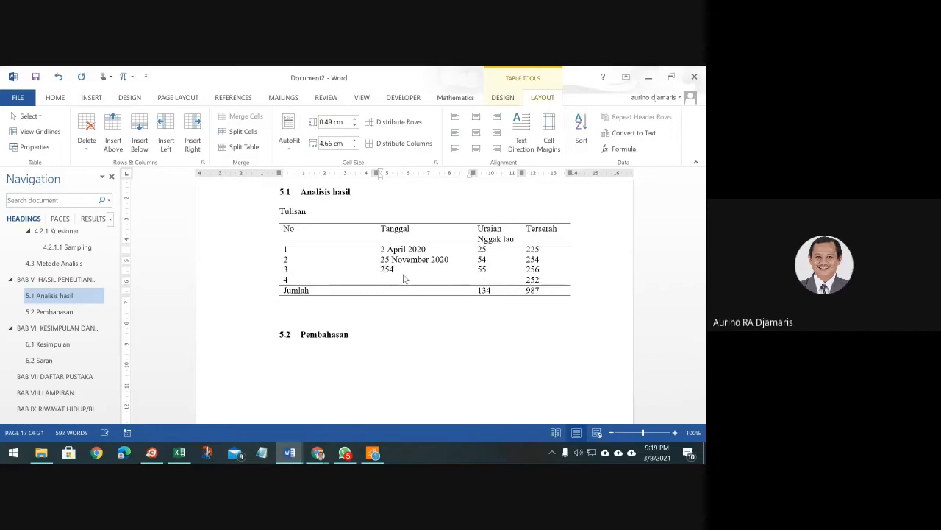
type("aGUSTU")
key("BackSpace")
key("BackSpace")
key("BackSpace")
key("BackSpace")
key("BackSpace")
key("BackSpace")
type("aGUSTUS 2520")
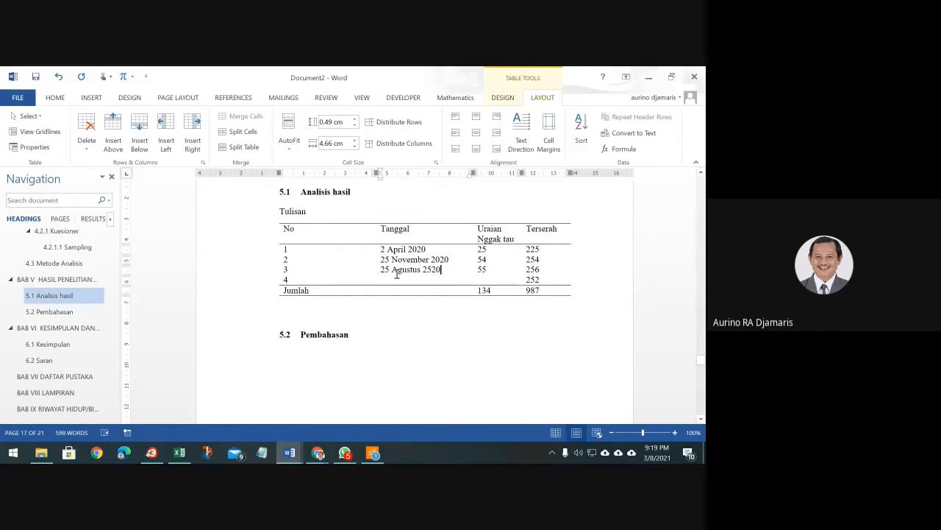
Complete row 4 with "24 May 254" under Tanggal and 55 under Uraian Nggak tau.
left_click(395, 284)
type("244")
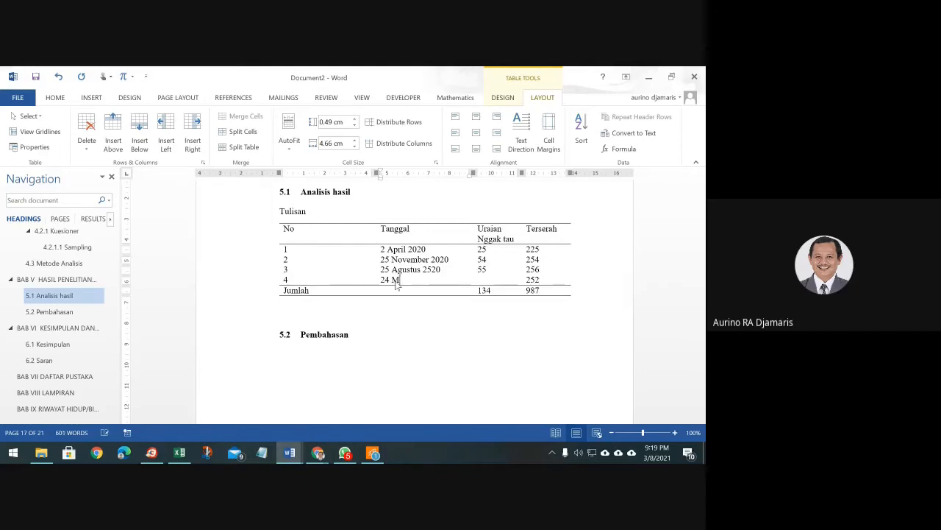
key("Tab")
left_click(418, 281)
type("254")
left_click(483, 281)
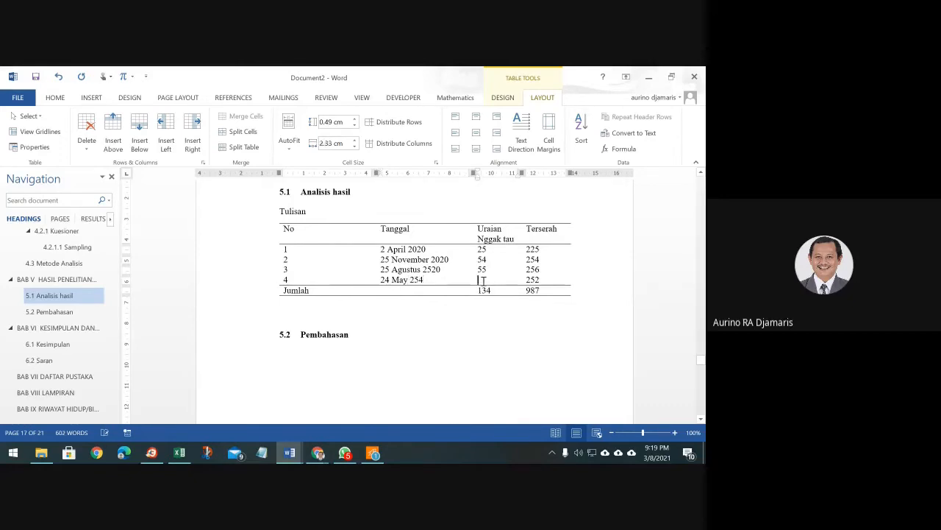
type("55")
left_click(515, 305)
Centre the numbers of rows 1 to 4 in the Uraian Nggak tau and Terserah columns.
left_click_drag(473, 251, 503, 288)
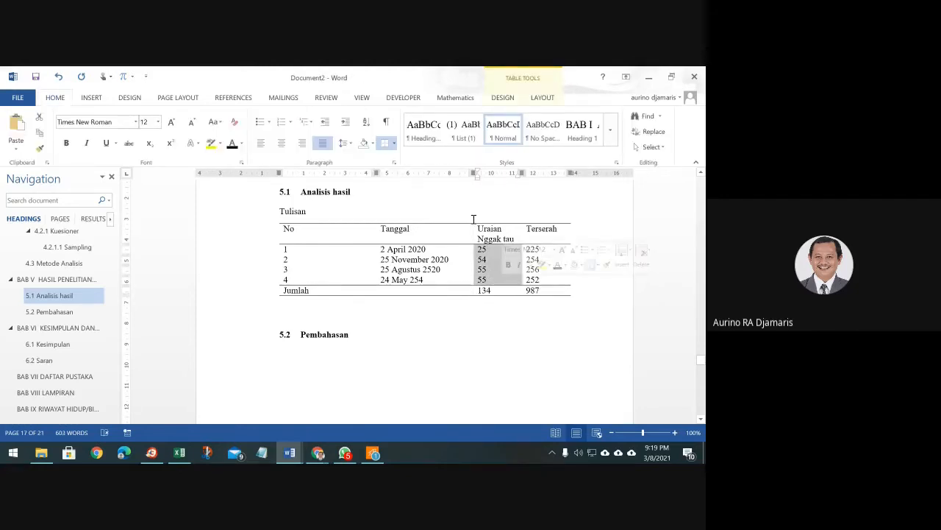
left_click(281, 143)
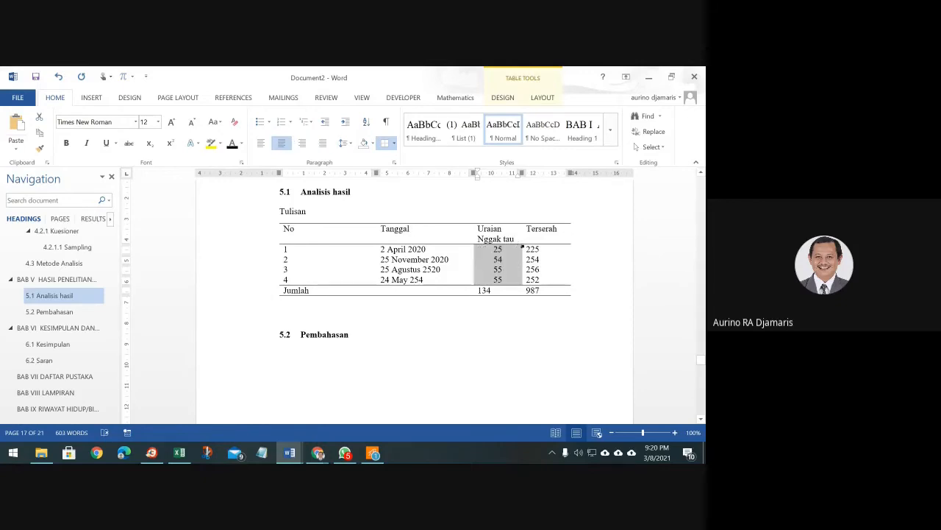
left_click_drag(528, 253, 541, 285)
left_click(281, 143)
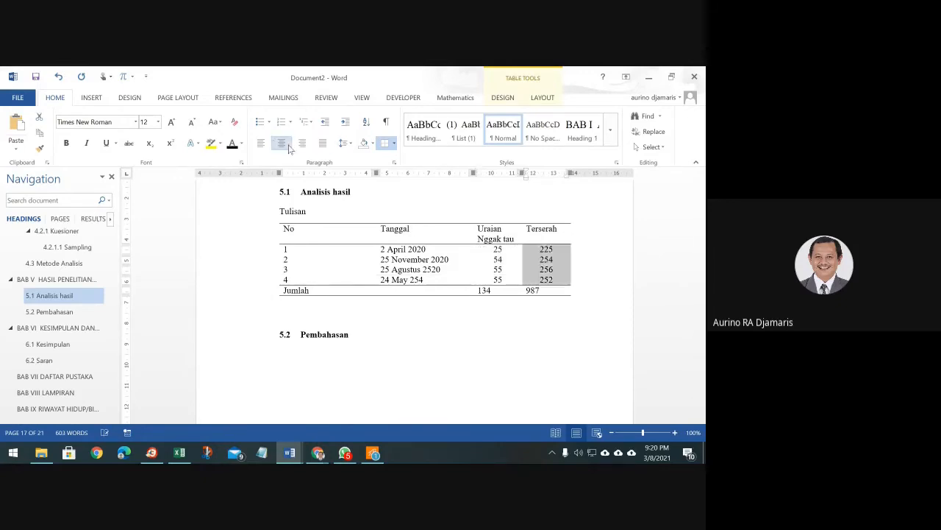
Centre both totals in the Jumlah row.
double_click(484, 290)
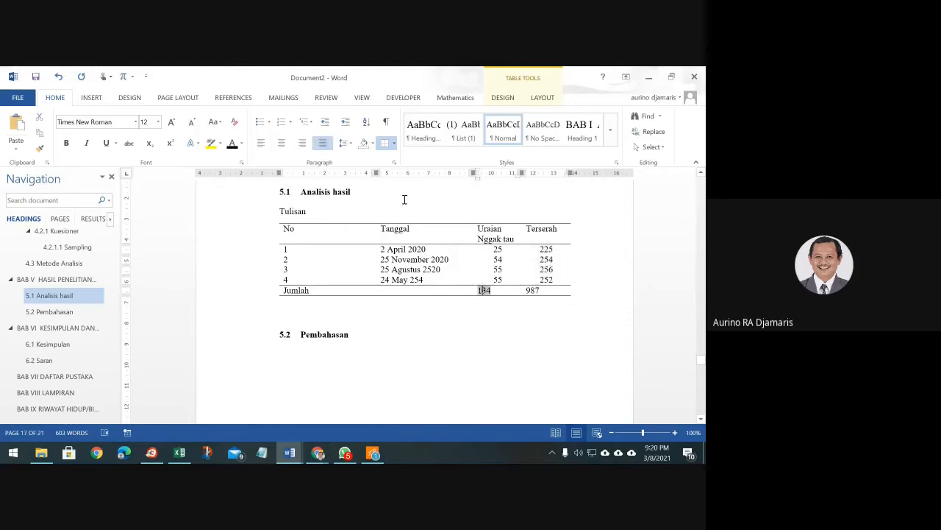
left_click(281, 145)
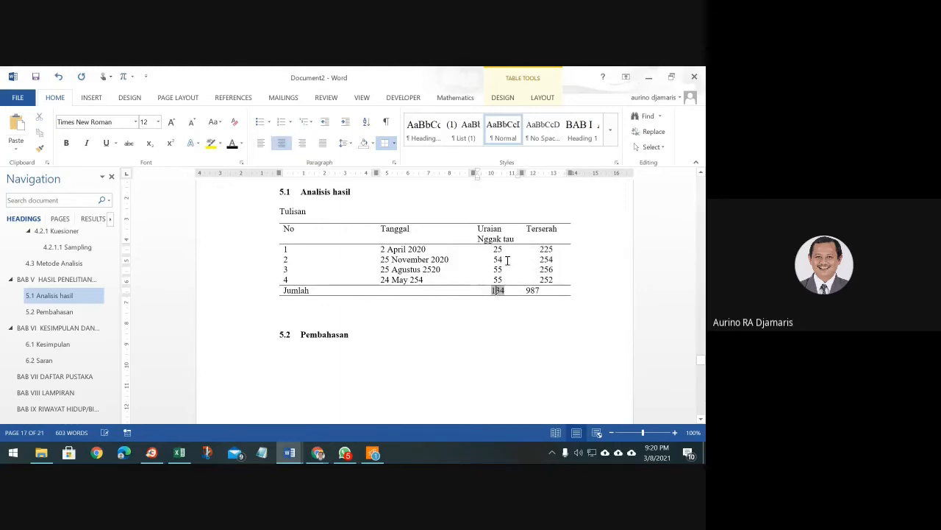
double_click(534, 292)
left_click(281, 145)
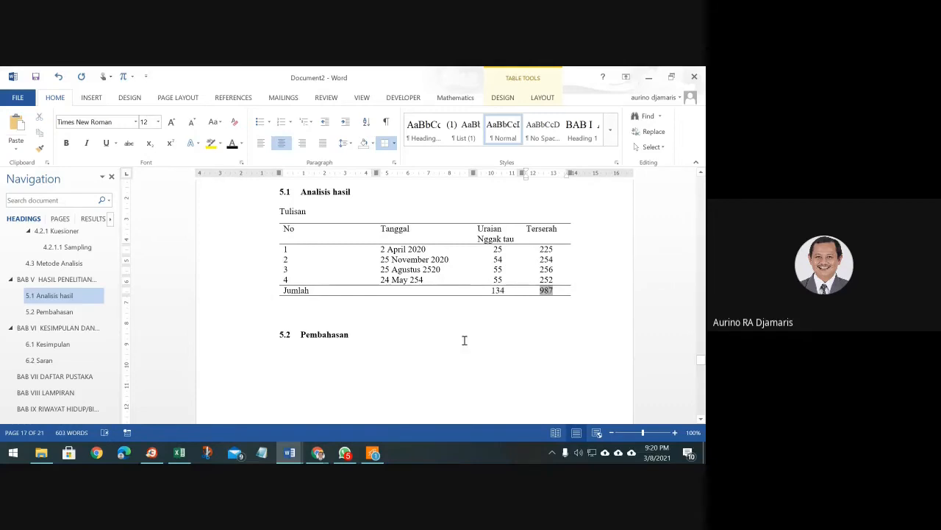
left_click(332, 323)
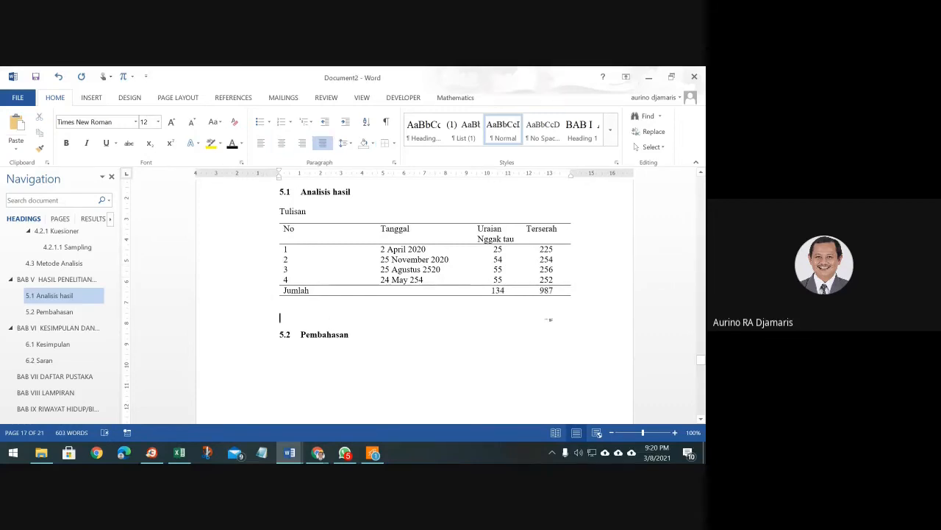
double_click(288, 229)
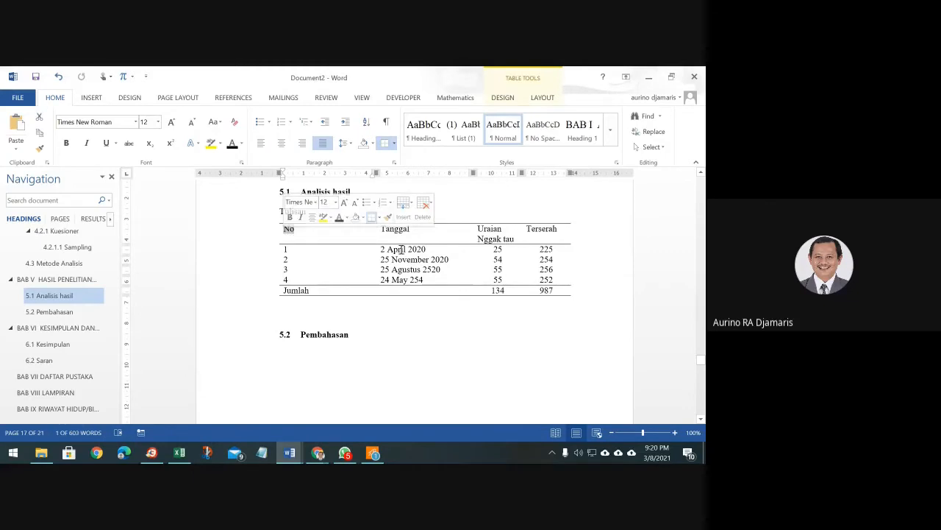
right_click(351, 246)
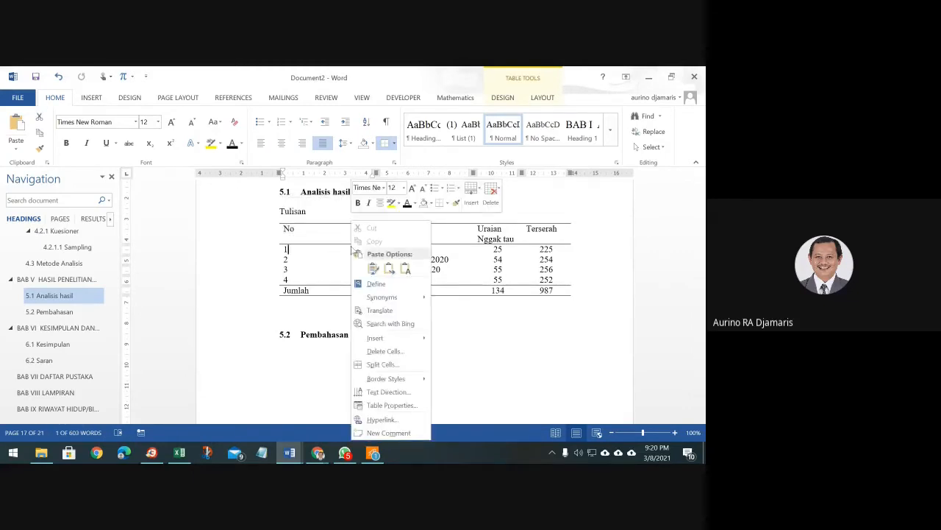
Select the whole table under 5.1 Analisis hasil and start inserting a caption for it.
left_click(292, 232)
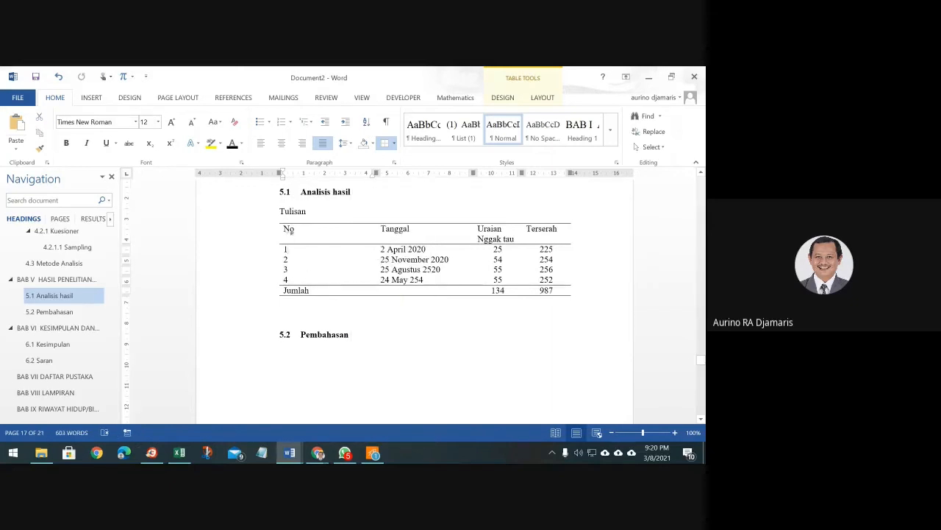
left_click(543, 97)
left_click(28, 116)
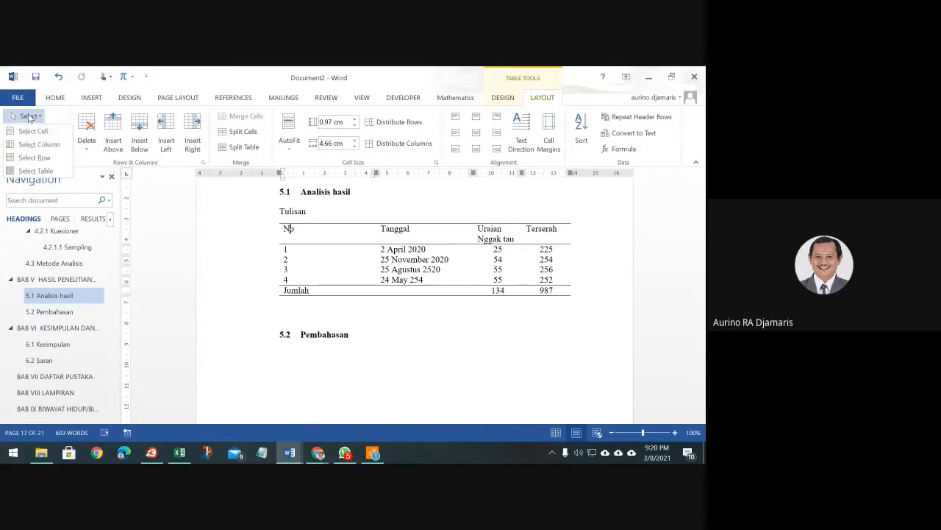
left_click(36, 171)
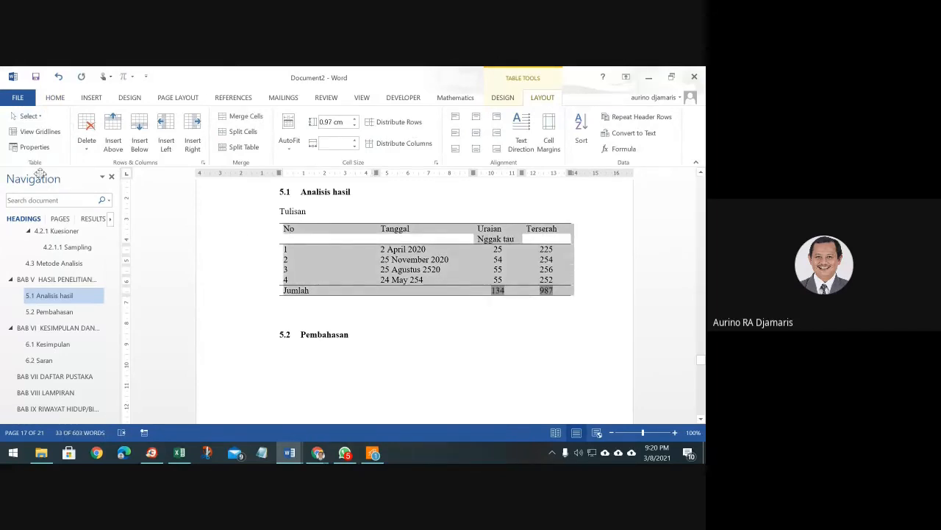
right_click(365, 250)
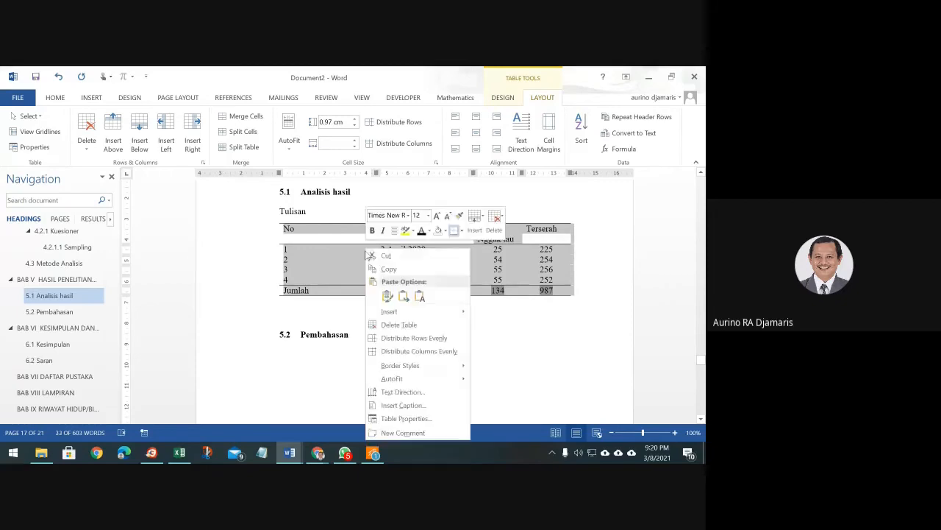
left_click(390, 407)
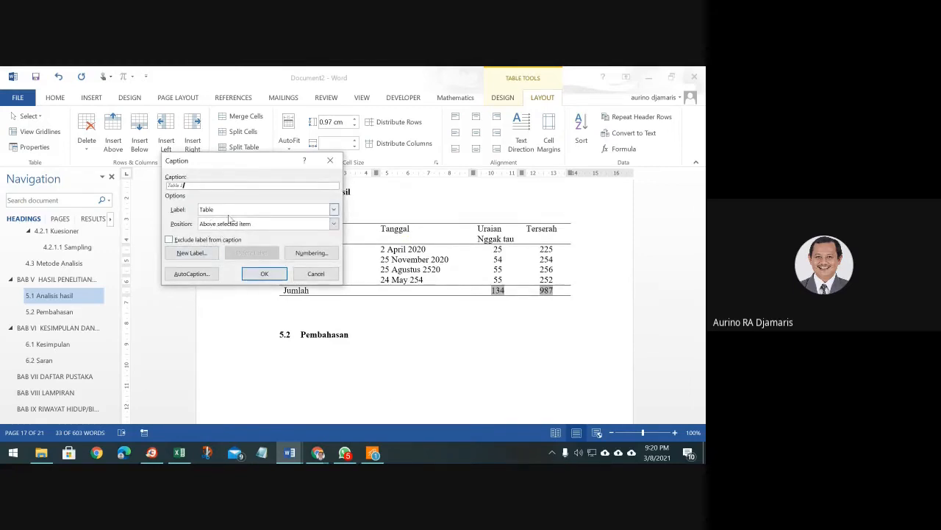
Create the caption label Tabel and insert the caption "Tabel 1. Tabel asal" above the table.
left_click(334, 211)
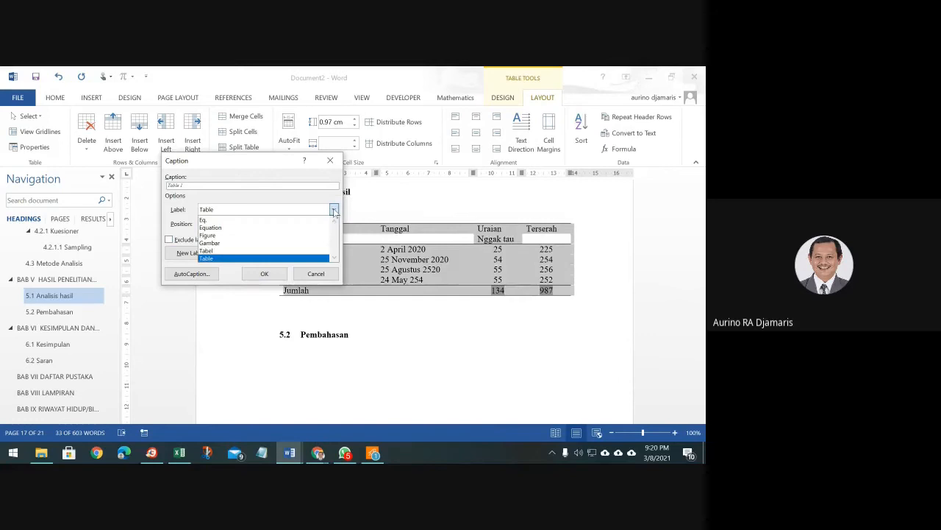
left_click(287, 250)
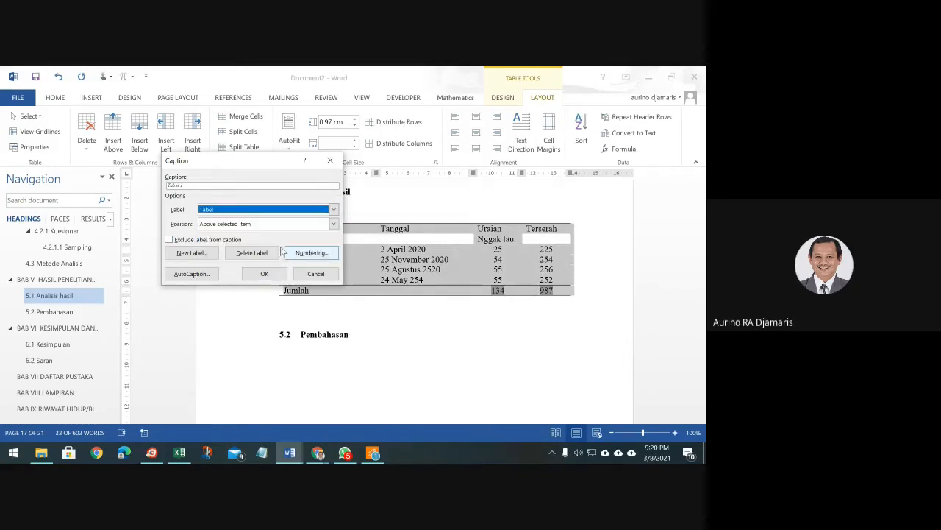
left_click(190, 254)
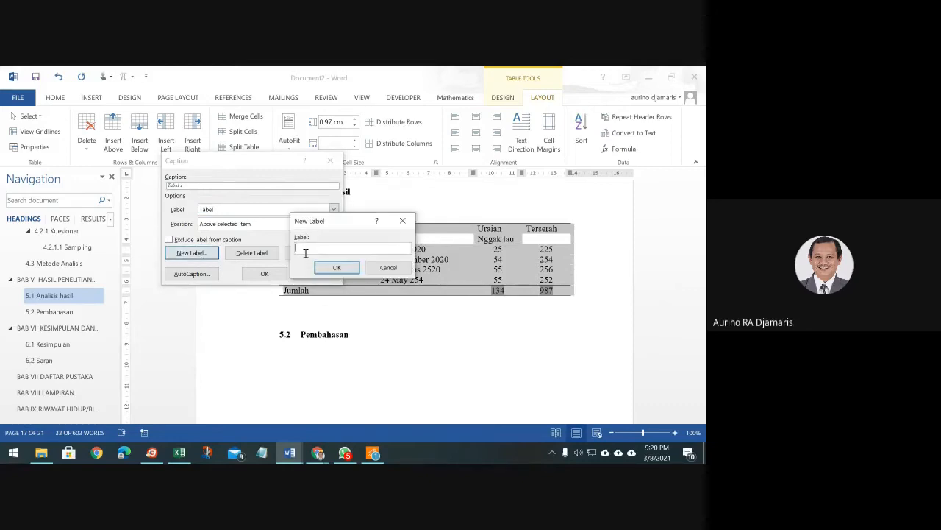
type("Tabel")
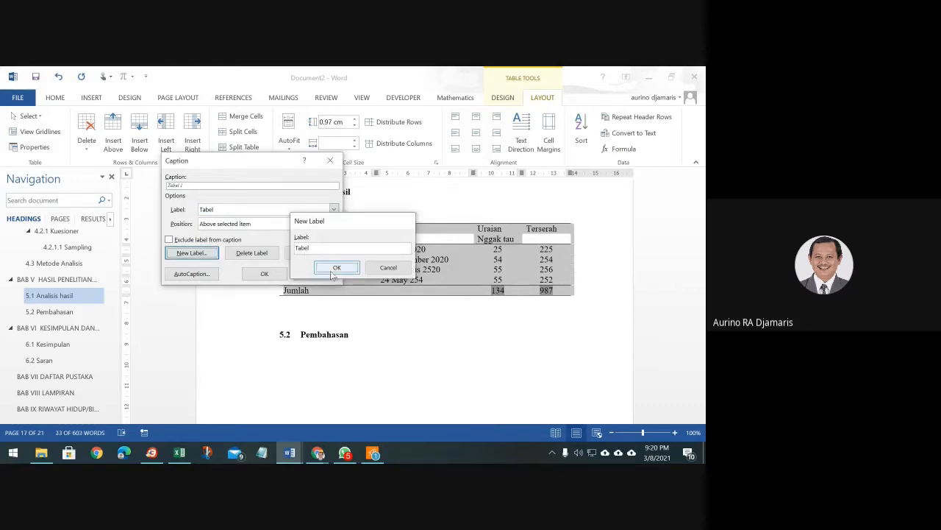
left_click(336, 267)
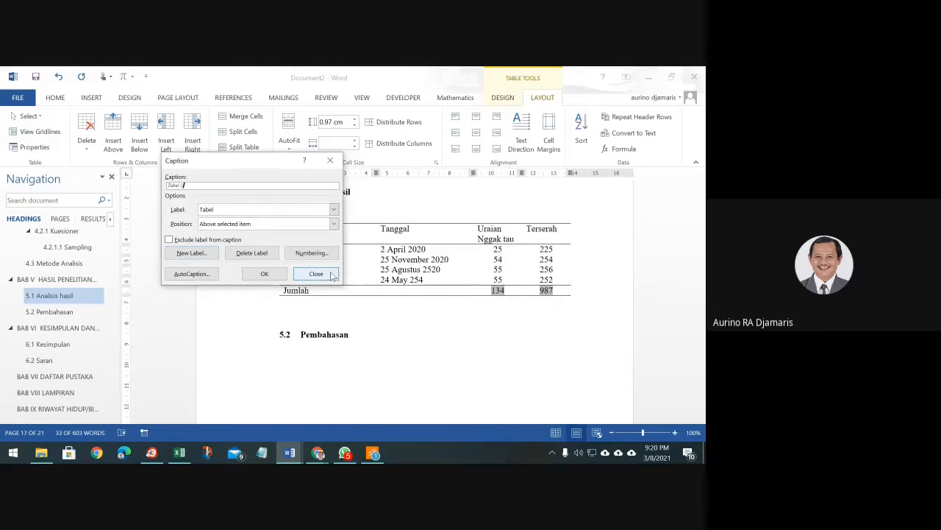
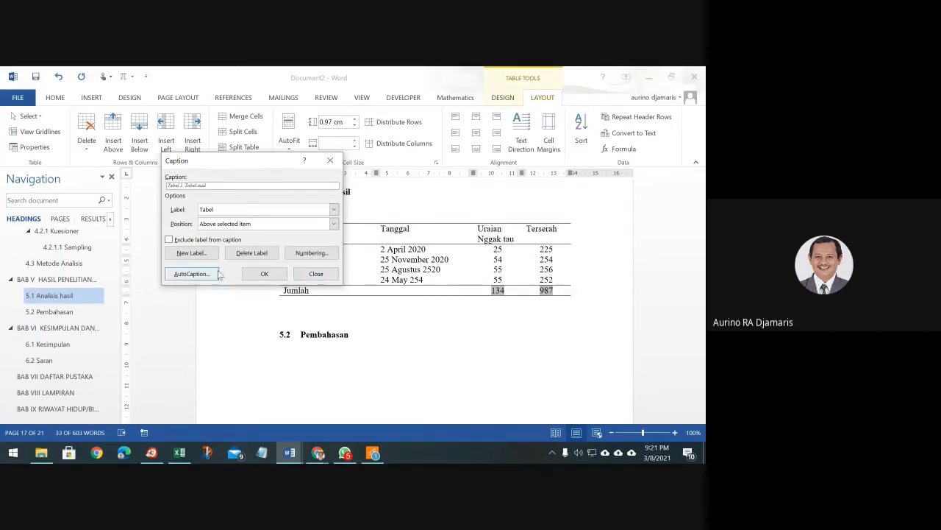
left_click(264, 274)
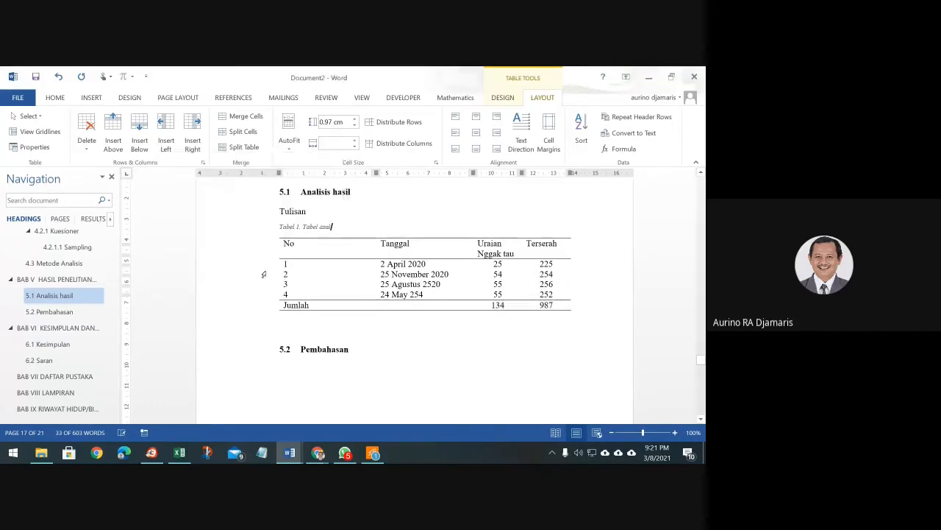
Format the table caption as 12 pt, non-italic and centred.
left_click(253, 229)
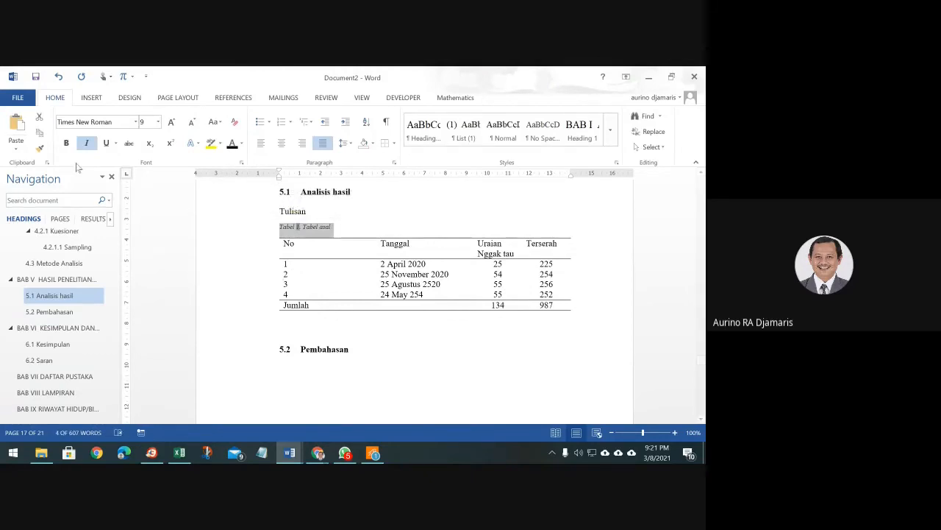
left_click(157, 124)
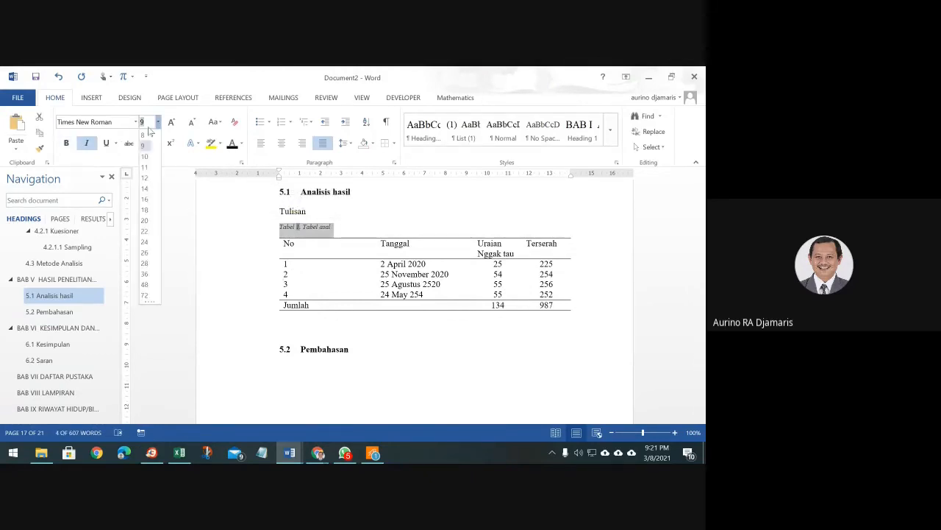
left_click(151, 181)
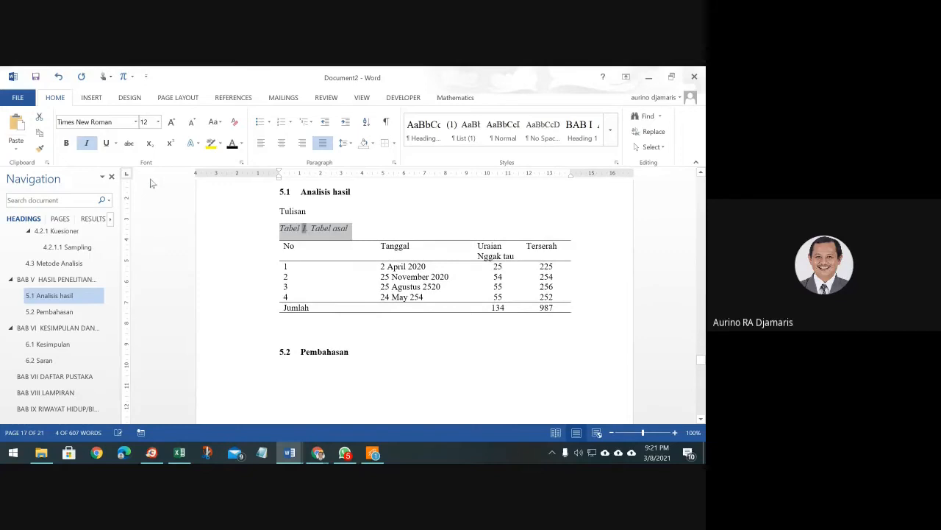
left_click(86, 142)
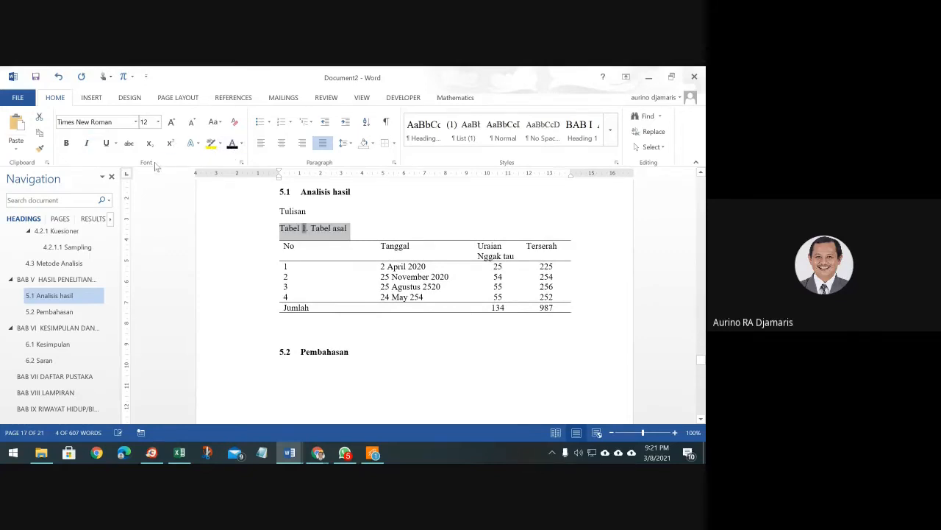
left_click(281, 145)
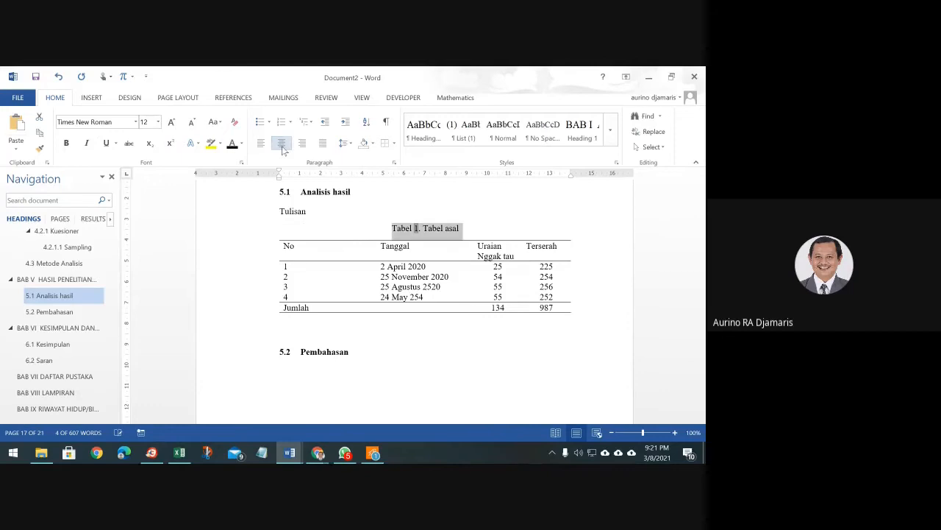
Update the Caption style to match the reformatted table caption.
left_click(611, 130)
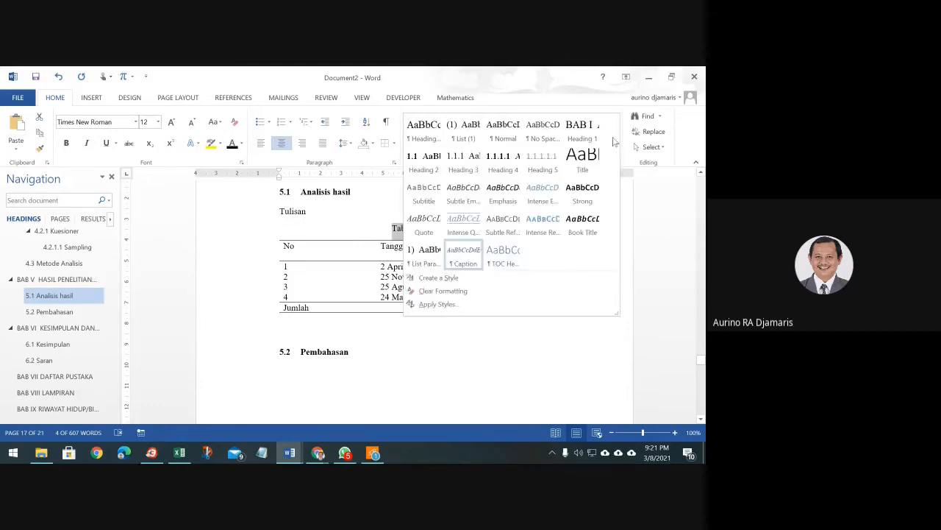
right_click(464, 255)
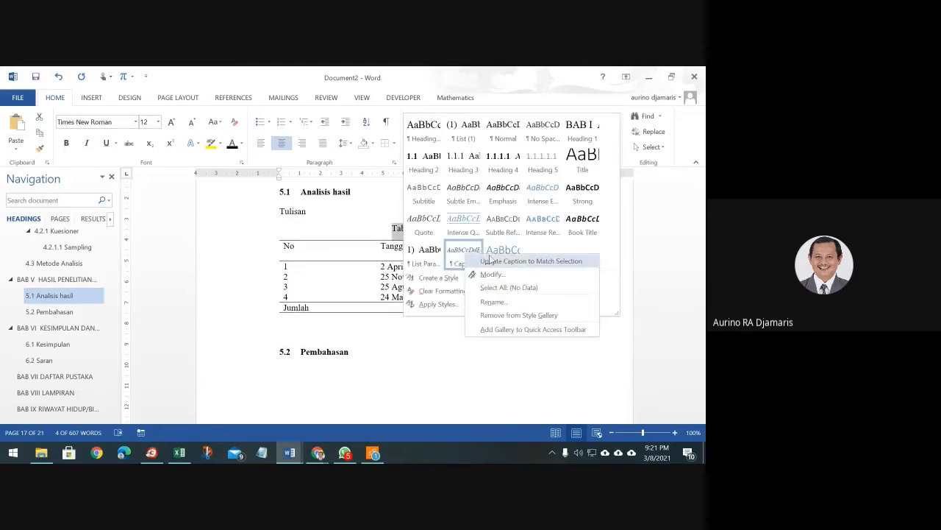
left_click(490, 261)
left_click(429, 353)
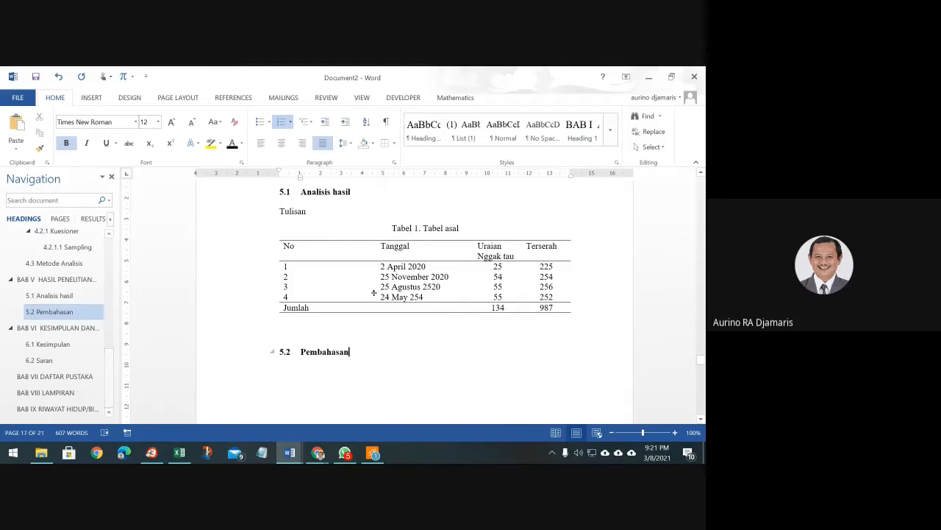
Copy the captioned table from 5.1 Analisis hasil and paste it below the 6.2 Saran heading.
left_click_drag(212, 234, 208, 312)
key("ctrl+c")
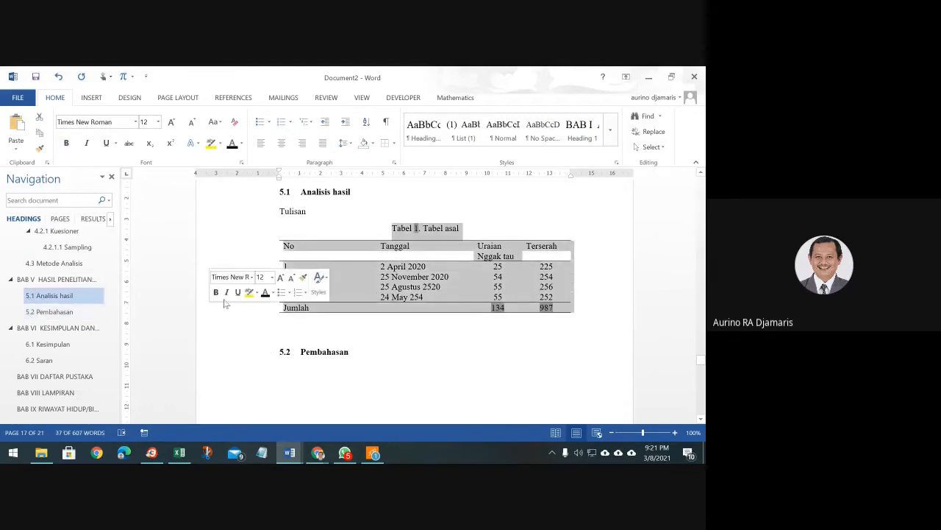
scroll(346, 316, "down", 10)
scroll(355, 320, "down", 4)
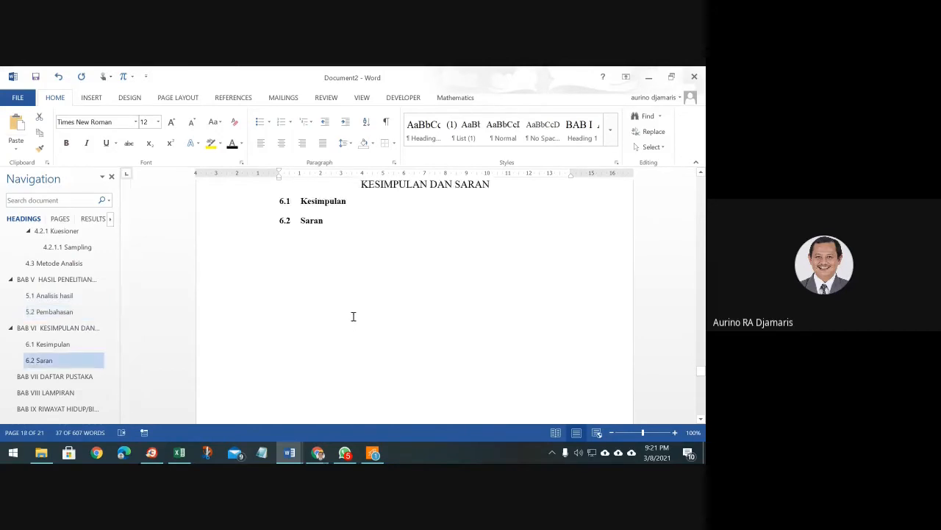
scroll(346, 335, "up", 2)
left_click(358, 343)
key("Return")
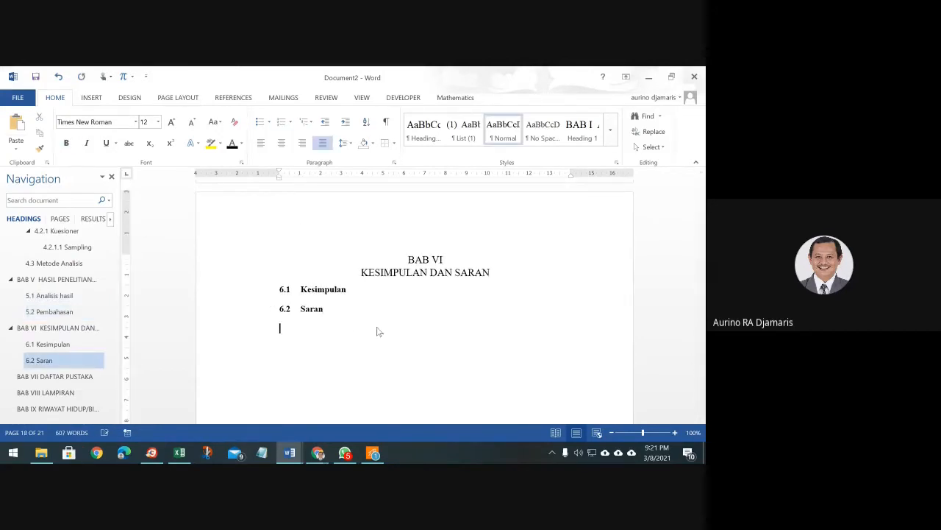
key("ctrl+v")
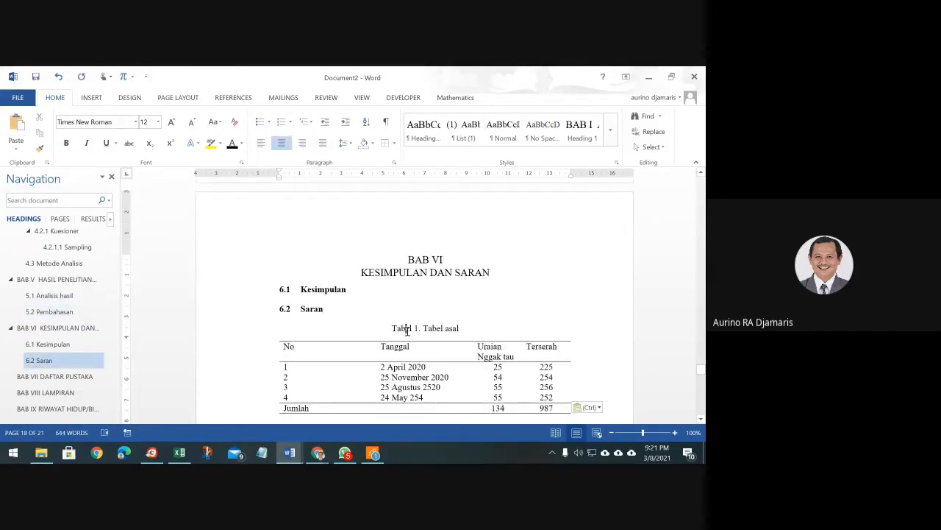
Delete the "Tabel 1. Tabel asal" caption above the table copied under 6.2 Saran.
double_click(402, 328)
left_click(229, 336)
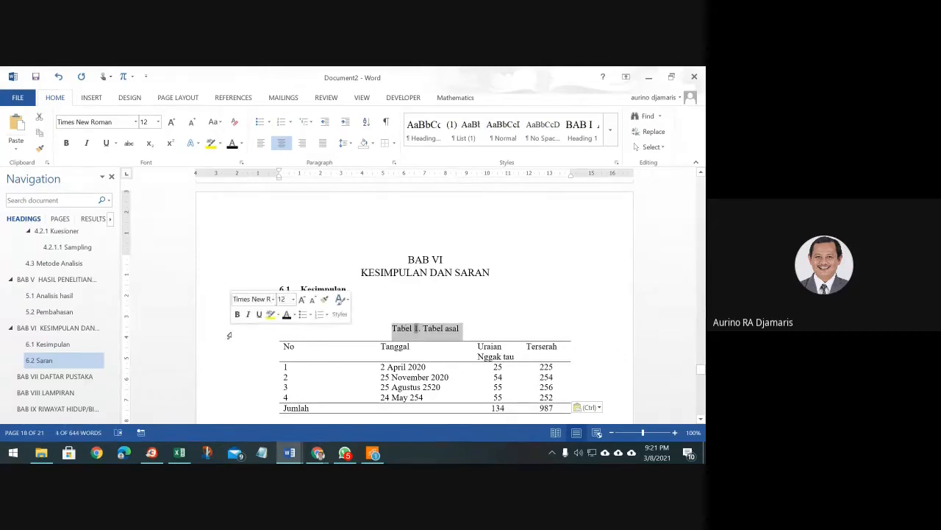
key("Delete")
right_click(359, 367)
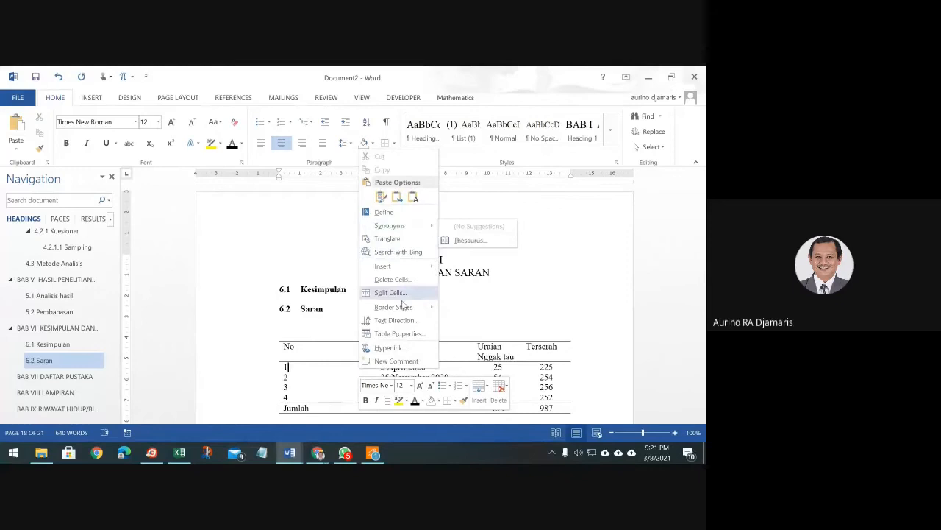
left_click(335, 375)
right_click(426, 371)
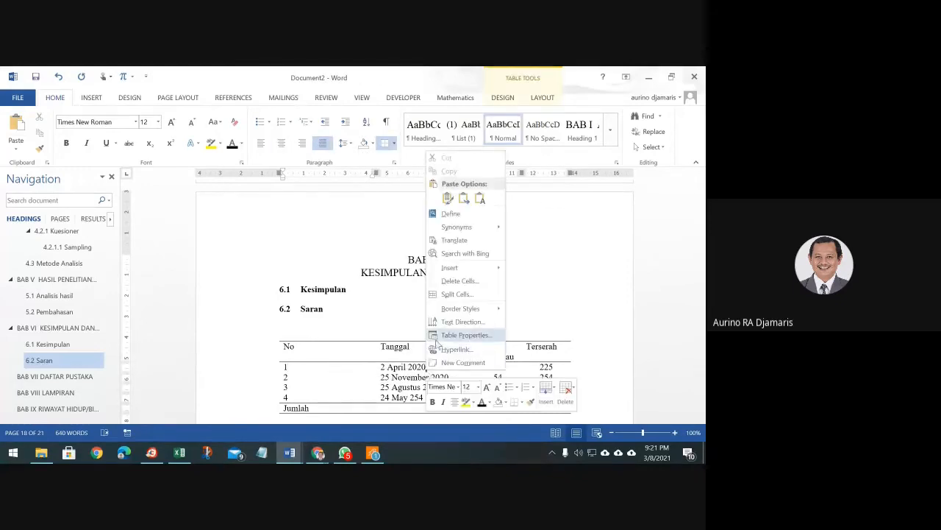
left_click(285, 352)
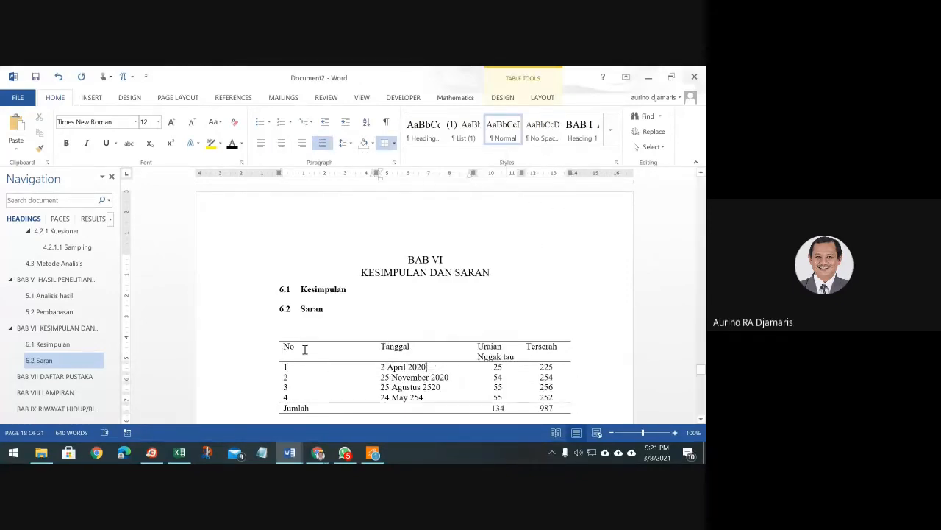
Select the whole table under 6.2 Saran and insert the caption "Tabel 2 Tabel 23" above it with the Tabel label.
left_click(548, 100)
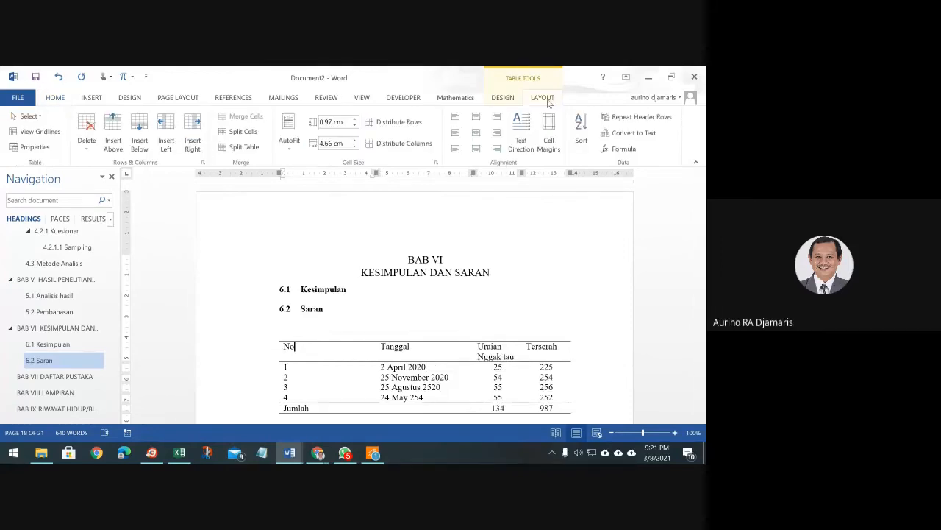
left_click(29, 116)
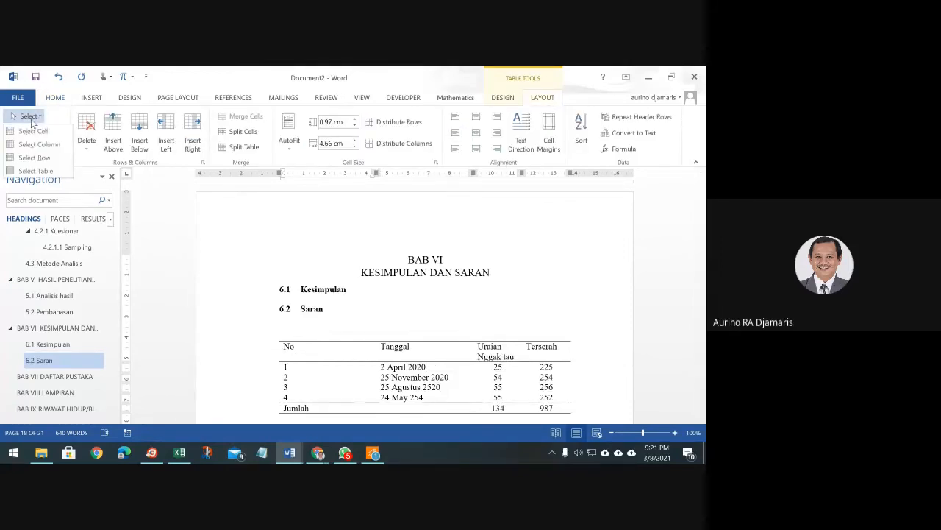
left_click(36, 171)
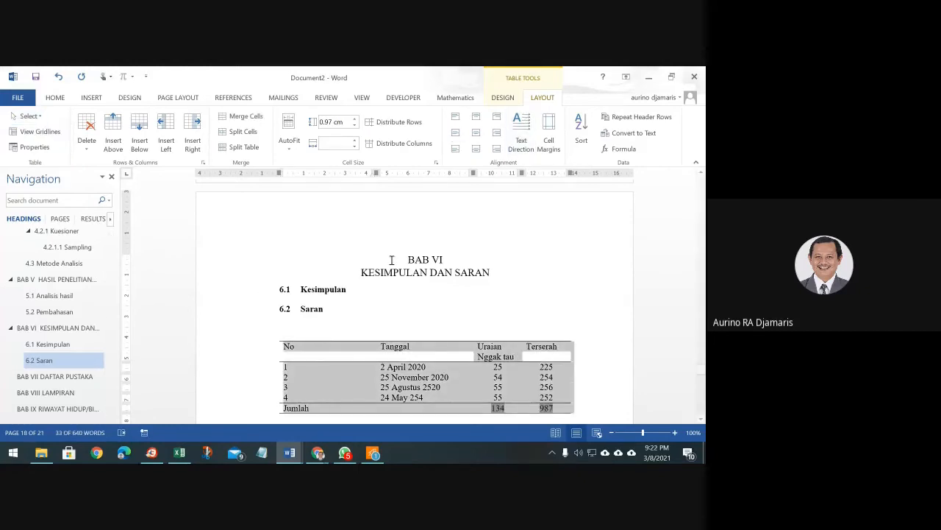
right_click(427, 376)
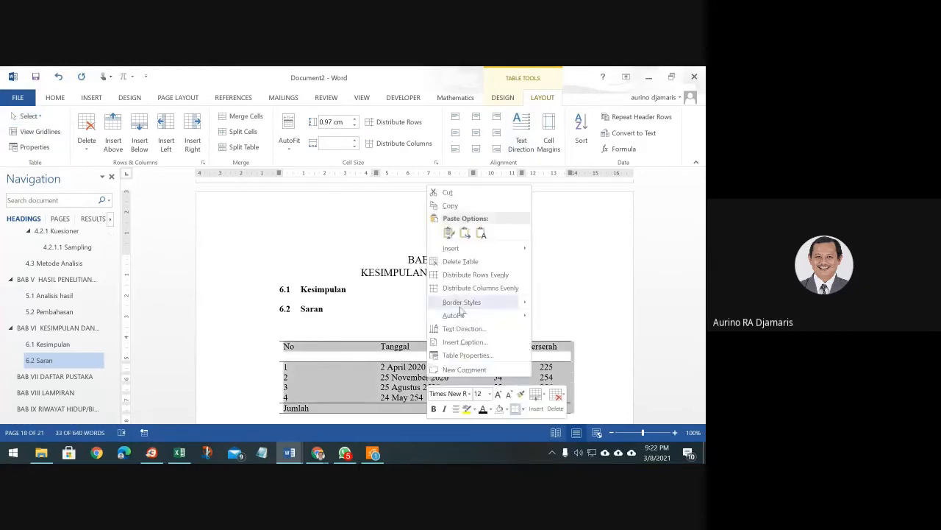
left_click(460, 345)
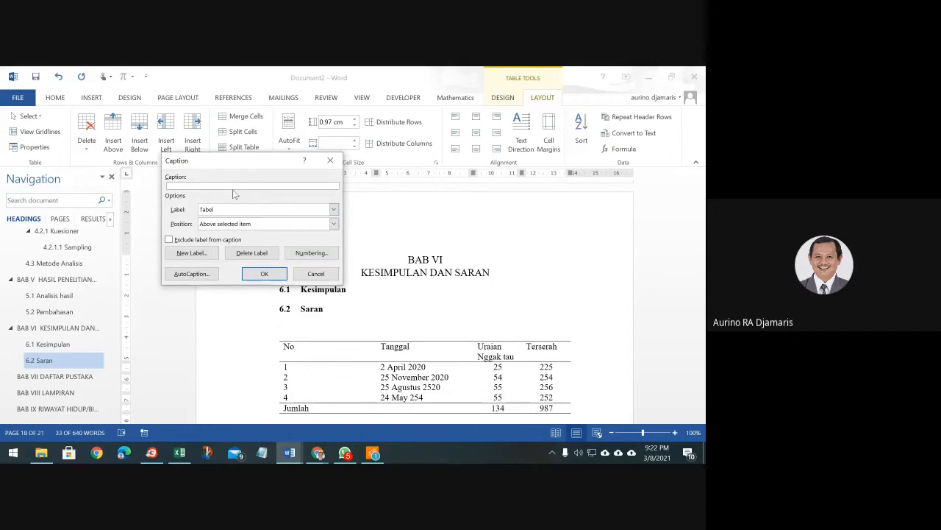
key("Return")
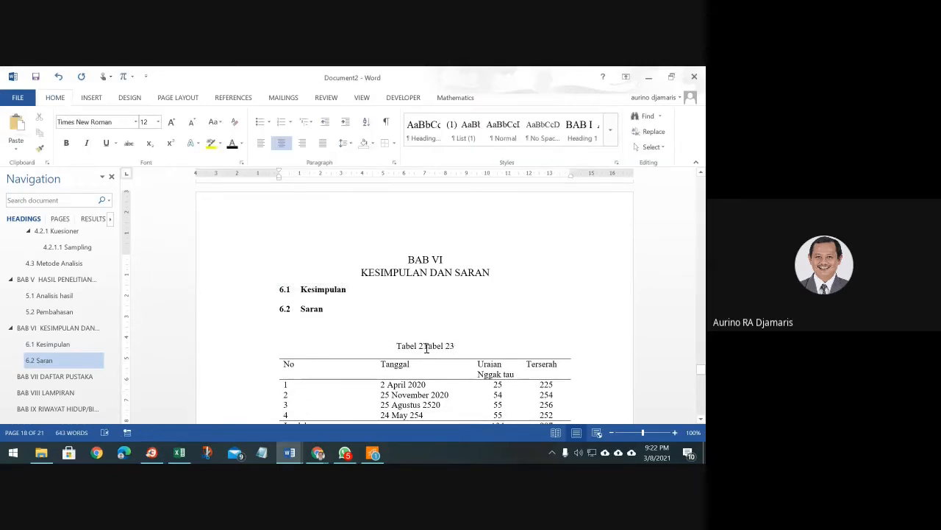
left_click(425, 346)
scroll(507, 366, "down", 5)
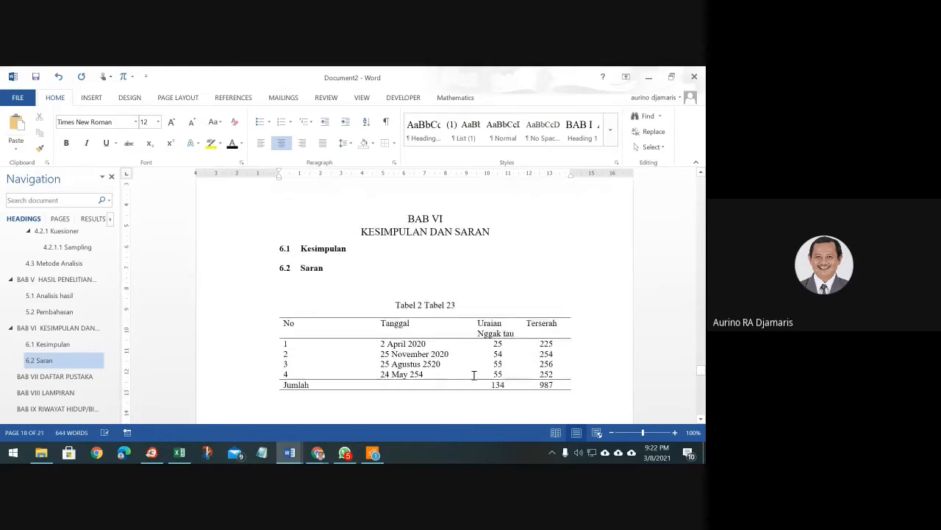
Apply the unnumbered chapter heading style to the BAB I DAFTAR TABEL heading.
left_click(354, 272)
scroll(48, 334, "up", 10)
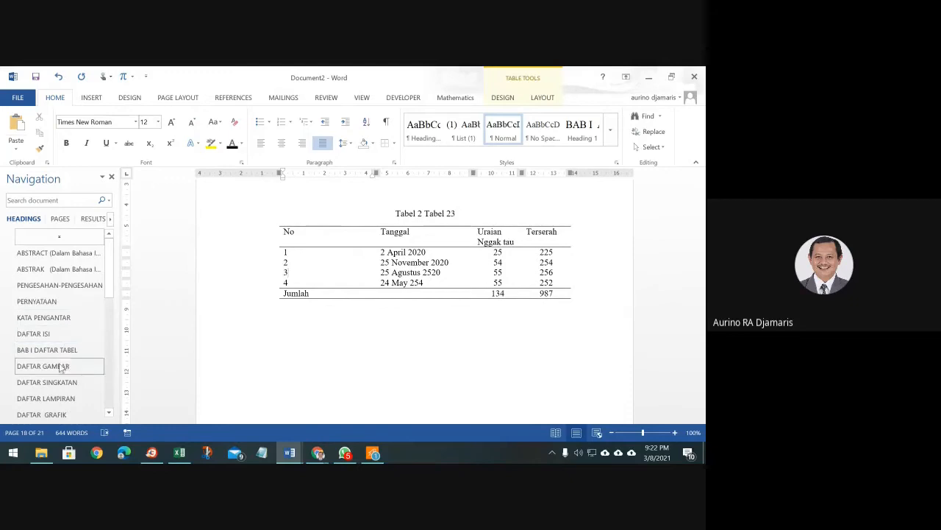
left_click(58, 350)
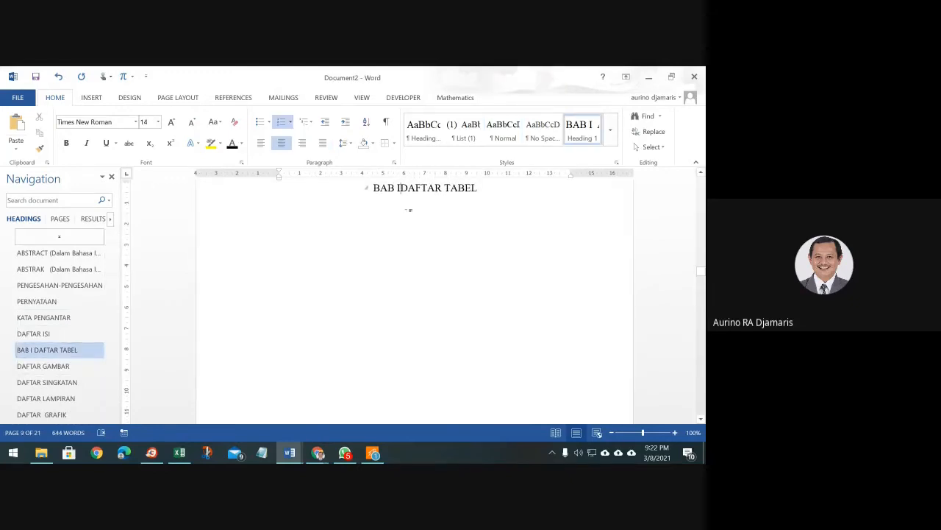
left_click(421, 131)
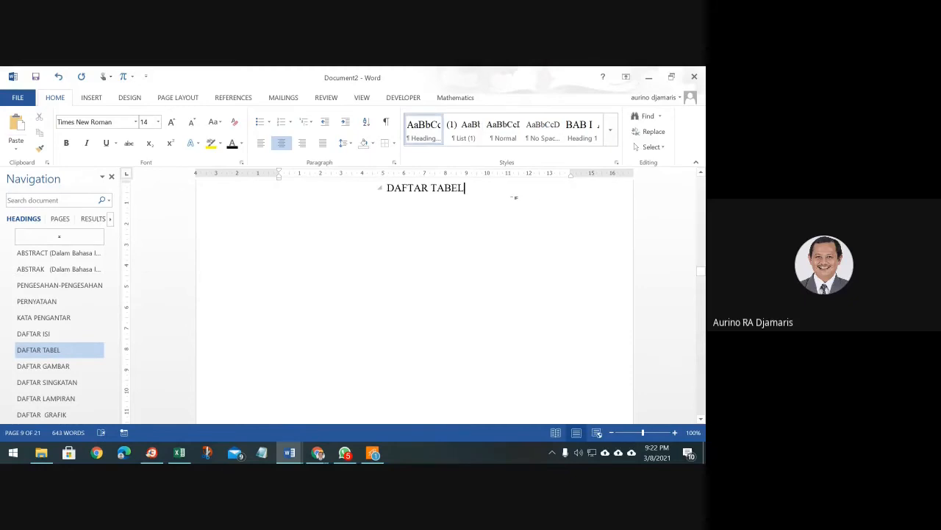
Add an empty paragraph in Normal style directly below the DAFTAR TABEL heading.
key("Return")
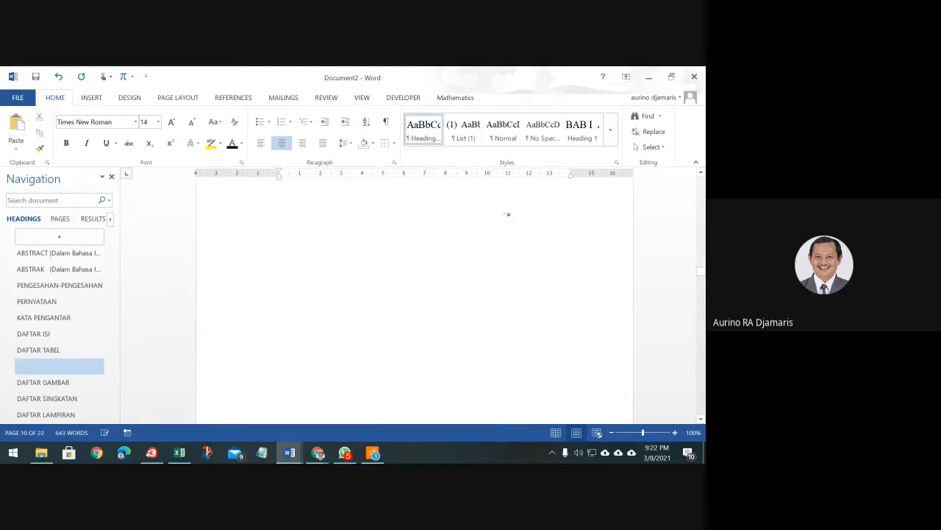
key("Up")
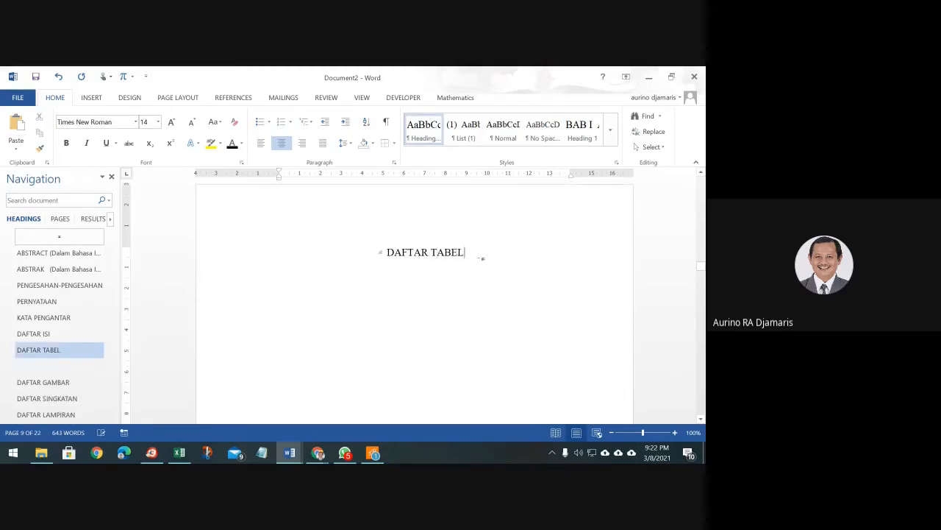
left_click(319, 247)
key("Down")
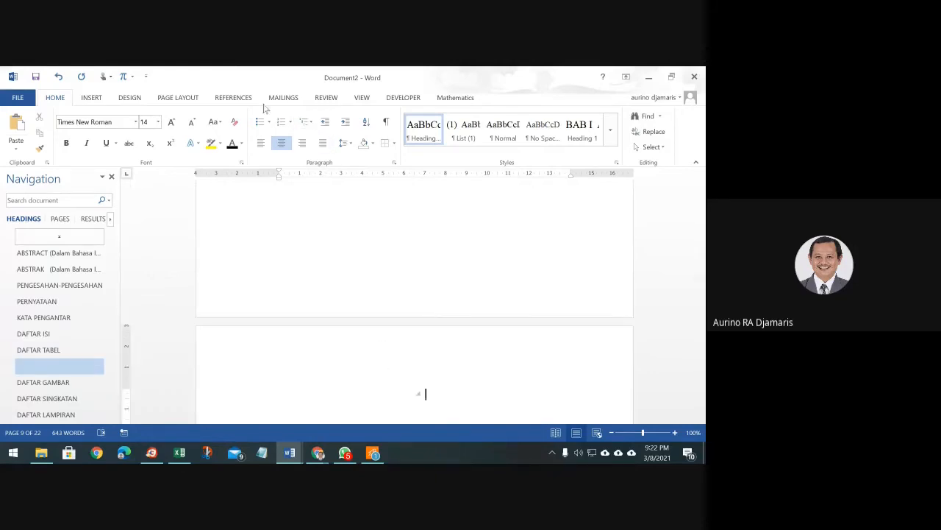
left_click(503, 129)
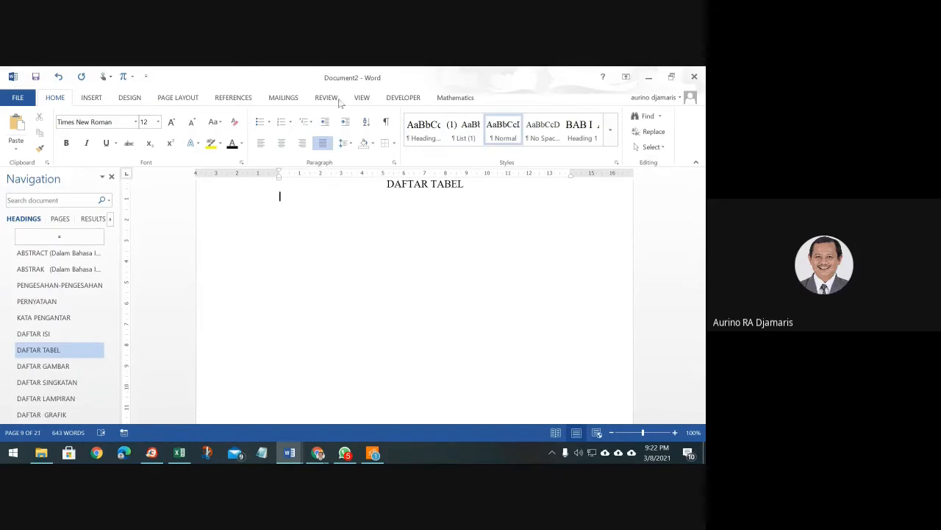
Insert a table of figures for the Tabel caption label below the DAFTAR TABEL heading, with right-aligned page numbers.
left_click(235, 97)
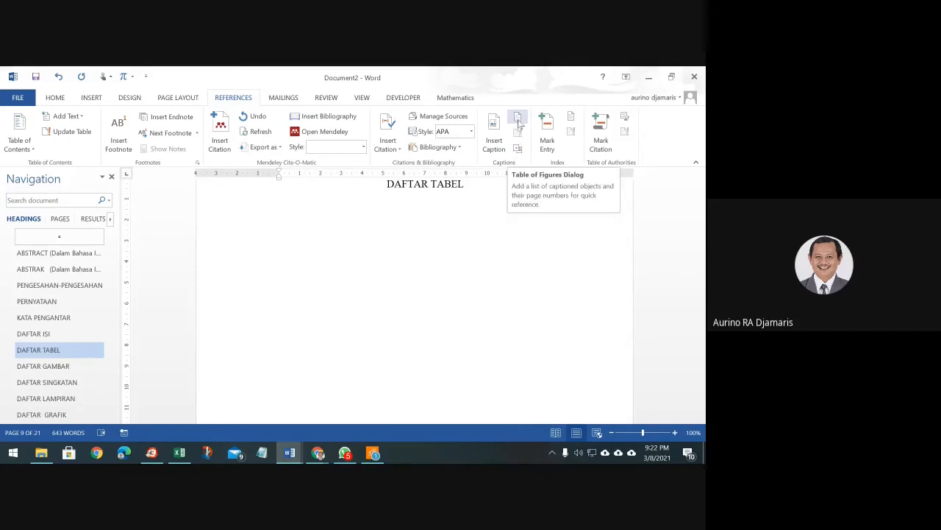
left_click(518, 121)
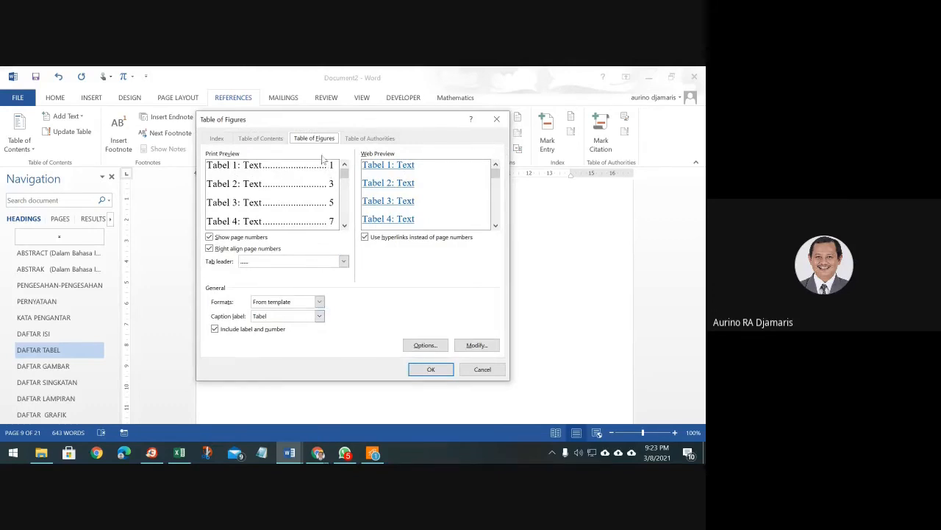
left_click(432, 370)
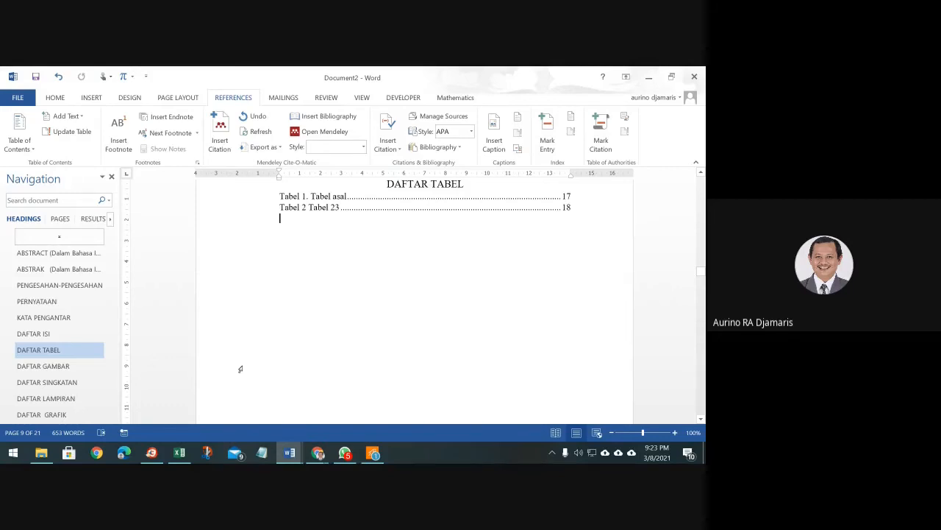
Look through the headings from DAFTAR GAMBAR to BAB I and the closing DAFTAR PUSTAKA and LAMPIRAN sections.
left_click(48, 365)
key("Down")
key("Down")
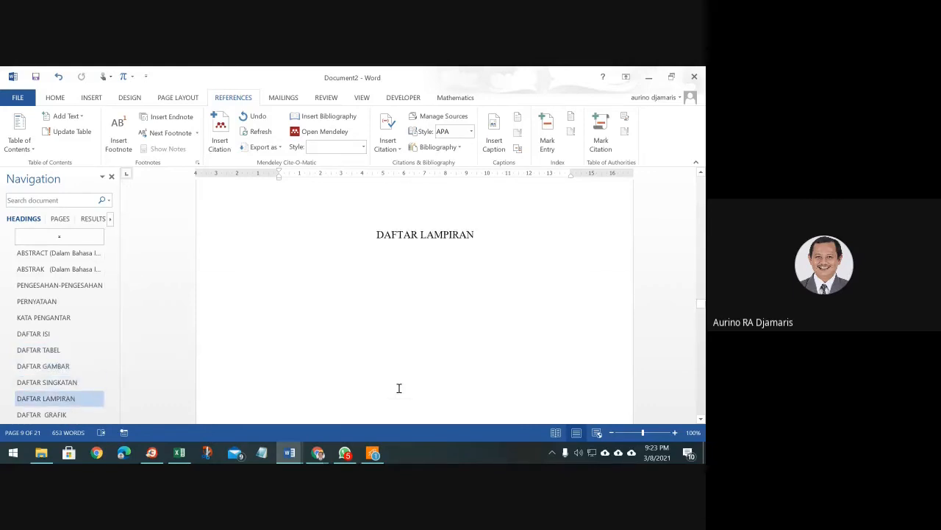
key("Down")
key("Down")
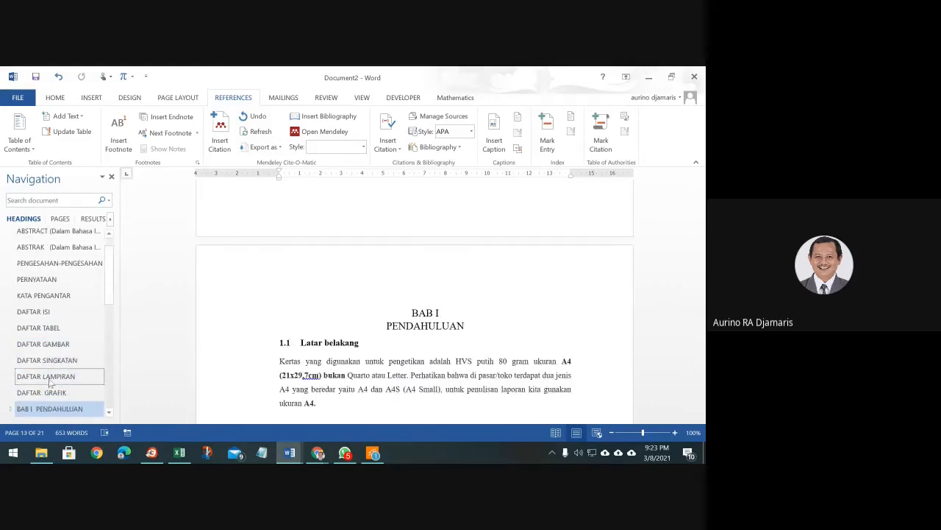
scroll(44, 397, "down", 5)
scroll(44, 407, "down", 3)
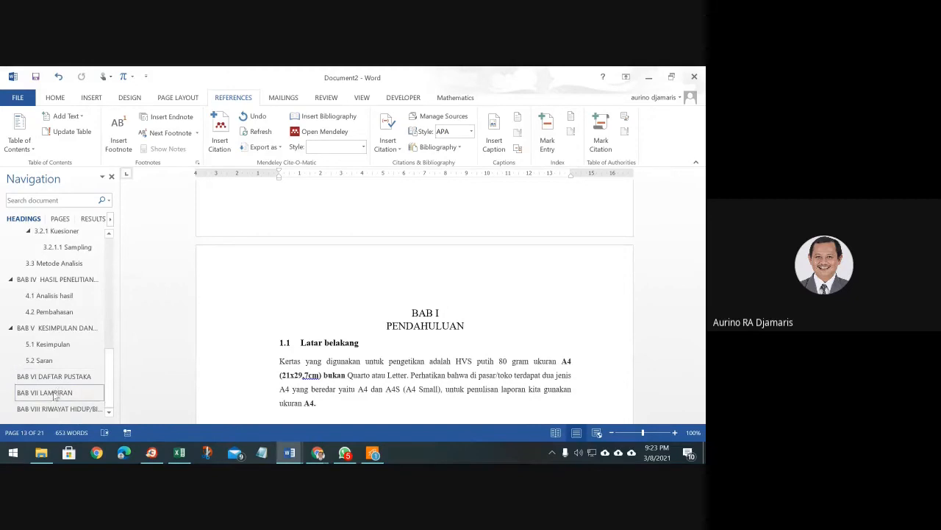
left_click(44, 392)
left_click(54, 377)
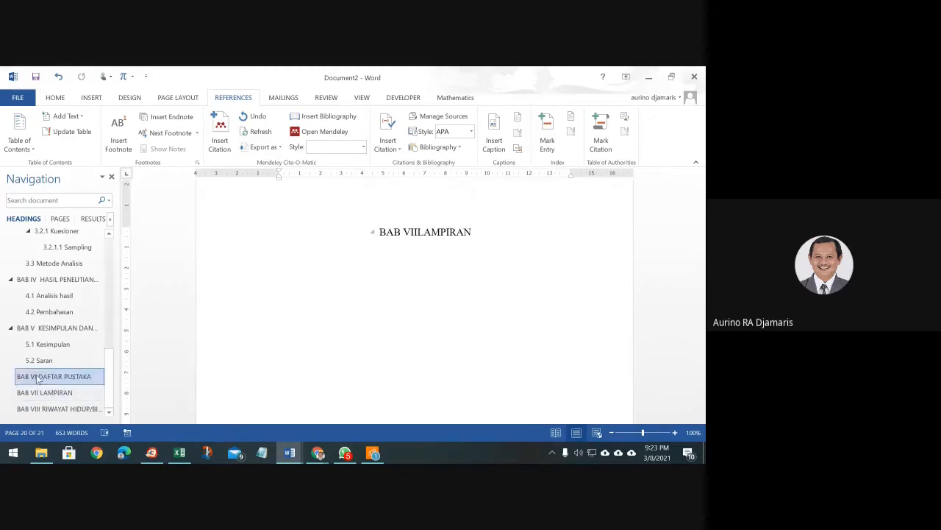
left_click(68, 280)
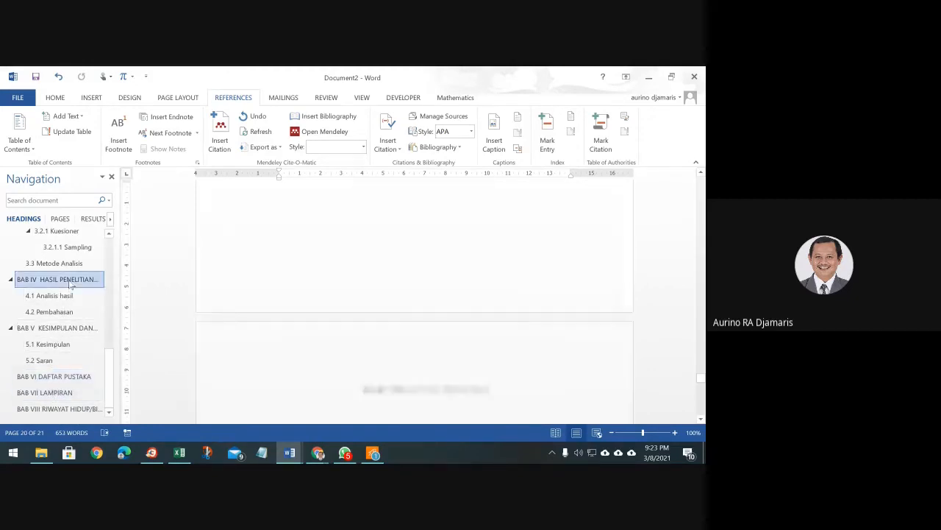
scroll(315, 395, "down", 2)
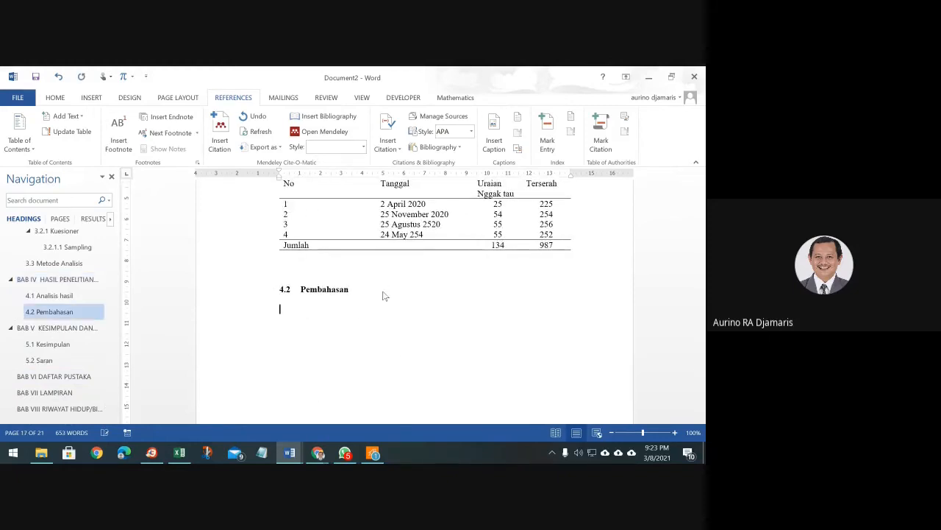
left_click(89, 98)
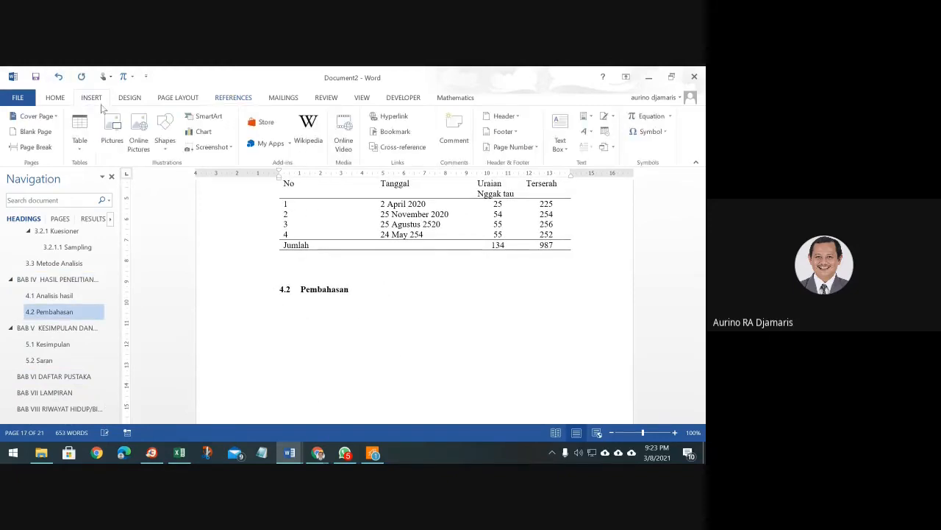
left_click(112, 131)
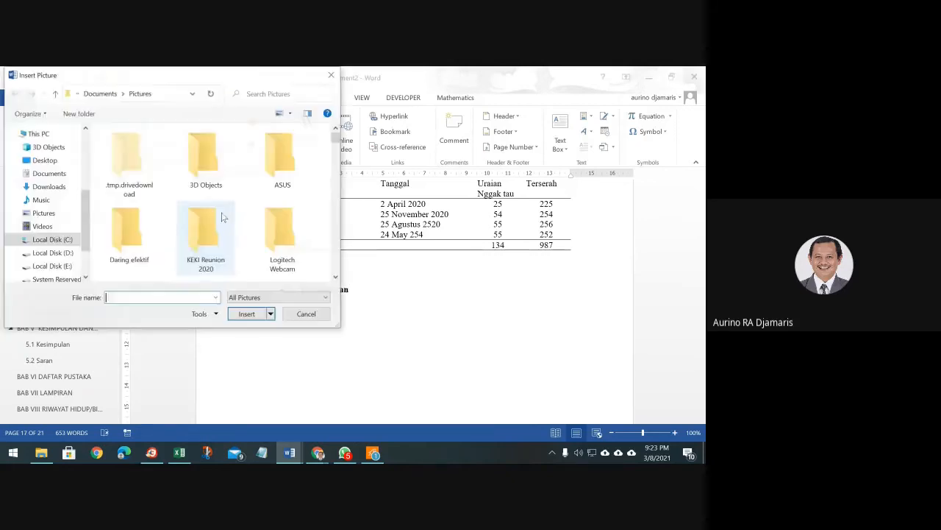
scroll(222, 271, "down", 3)
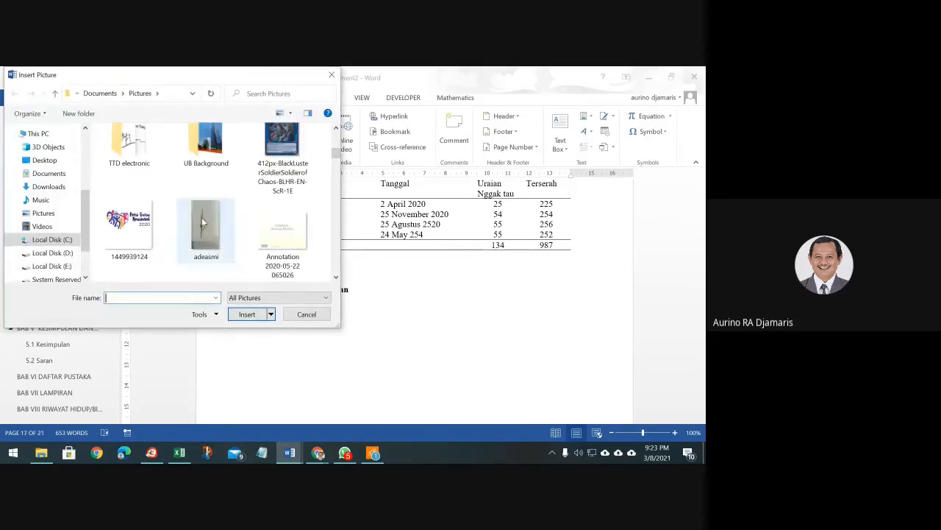
left_click(135, 227)
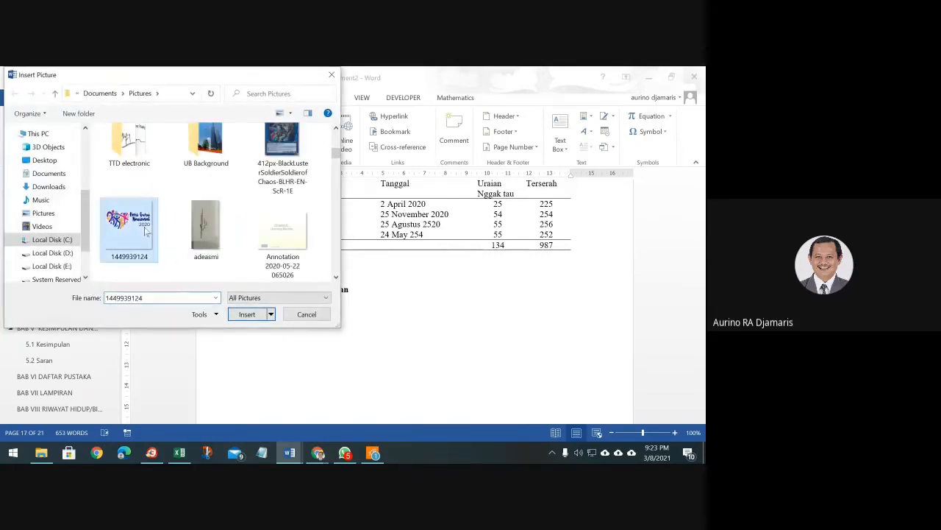
left_click(249, 314)
Shrink the picture under 4.2 Pembahasan to a width of 6 cm, keeping its proportions.
scroll(454, 332, "down", 3)
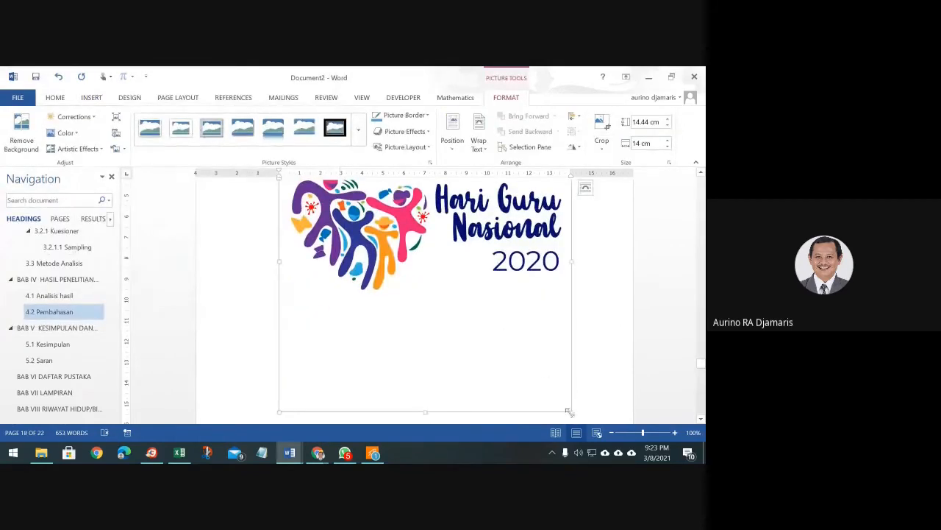
left_click_drag(570, 412, 461, 284)
scroll(461, 285, "up", 2)
right_click(406, 312)
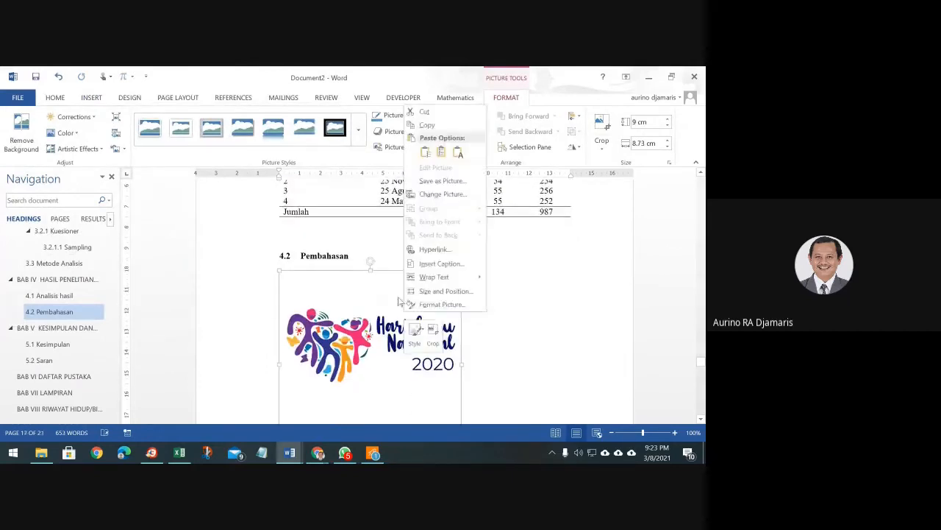
left_click(344, 335)
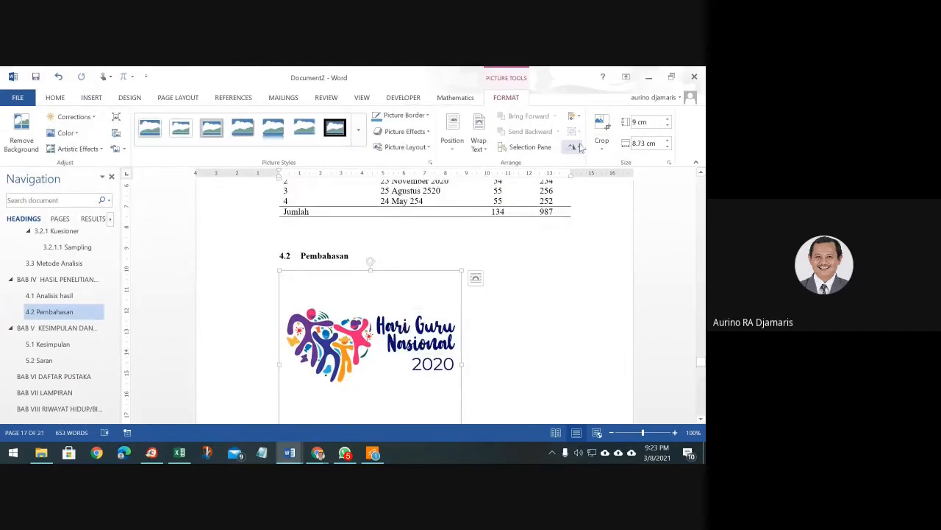
left_click(650, 145)
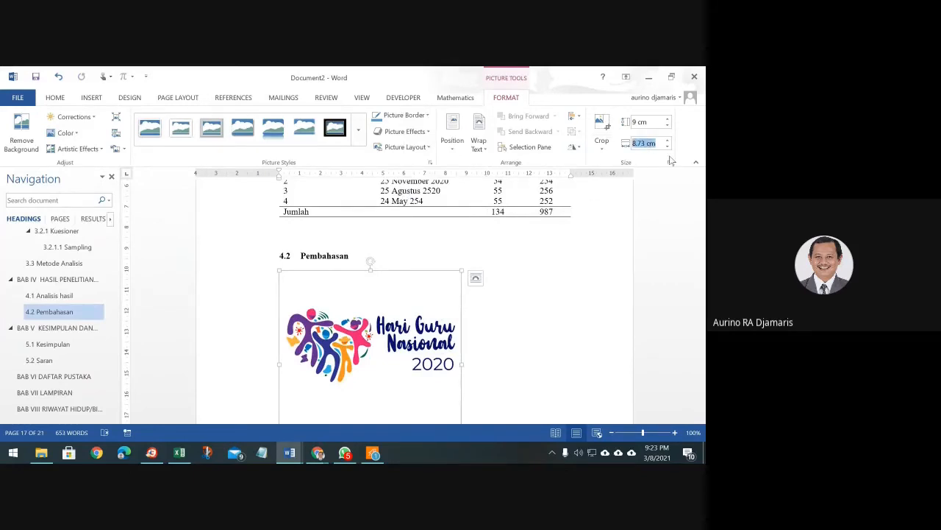
type("6")
key("Return")
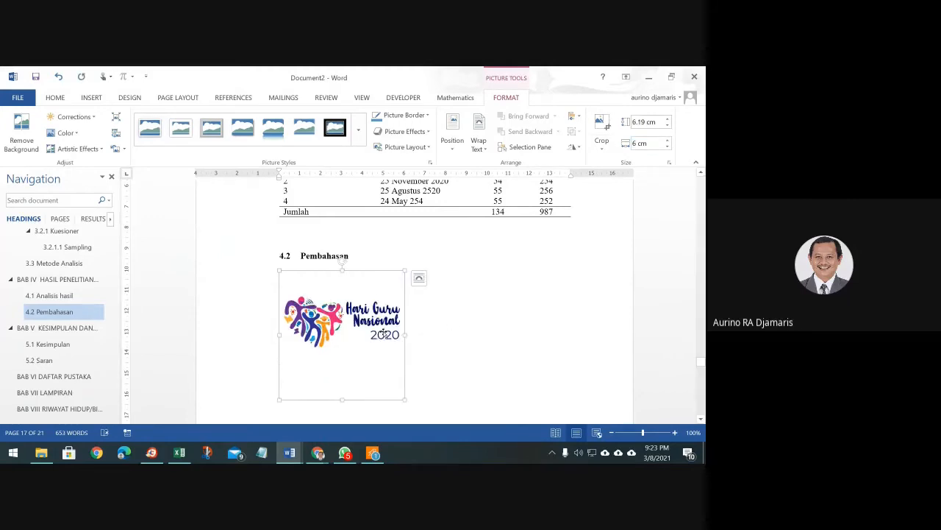
Center the Hari Guru Nasional picture below the 4.2 Pembahasan heading.
left_click(55, 98)
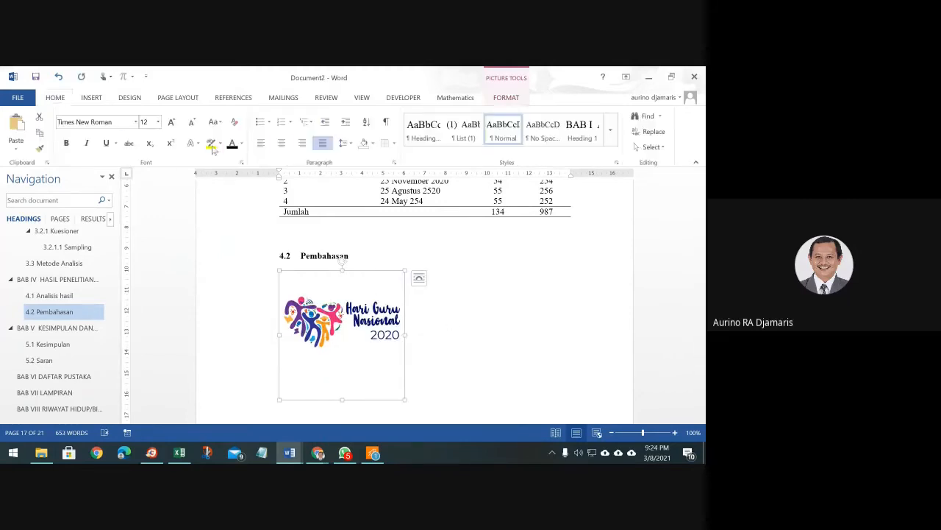
left_click(281, 142)
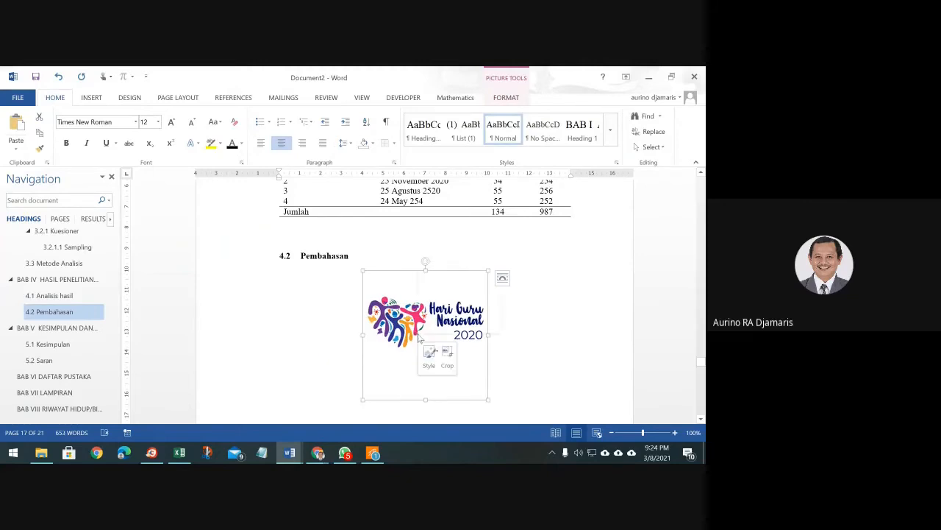
Try captioning the picture below it with the Gambar label, excluding the label from the caption.
right_click(419, 337)
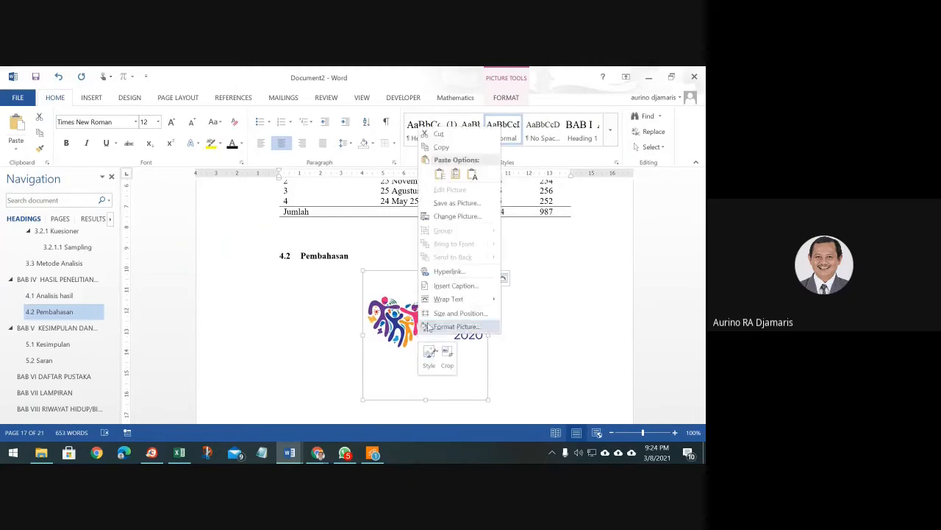
left_click(459, 285)
left_click(228, 210)
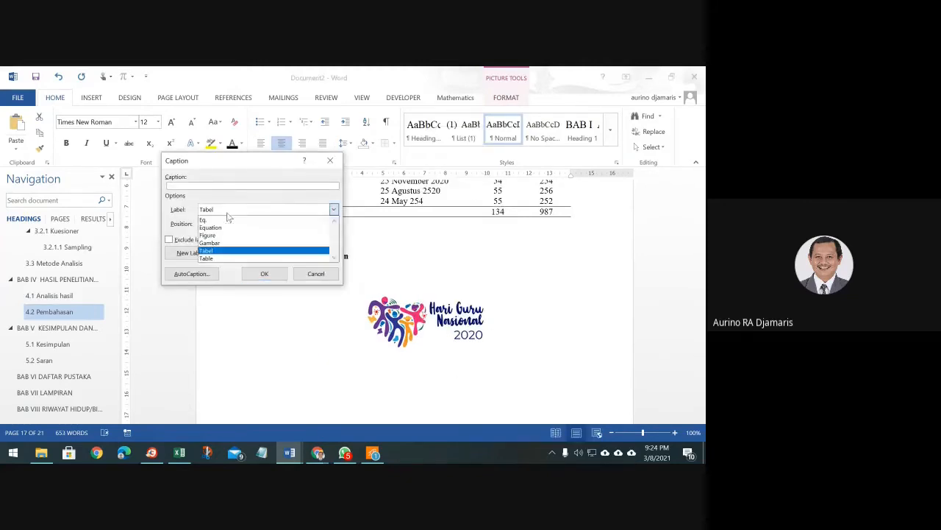
left_click(210, 243)
left_click(169, 239)
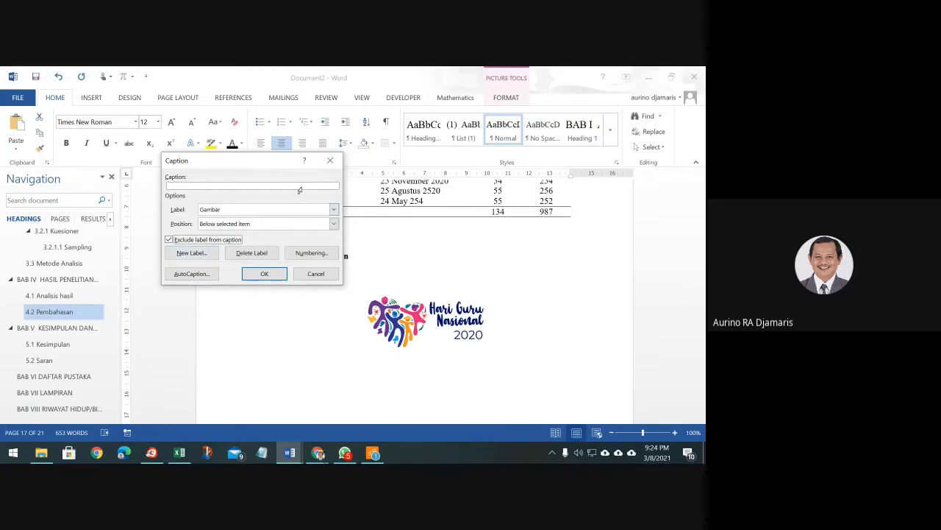
left_click(264, 274)
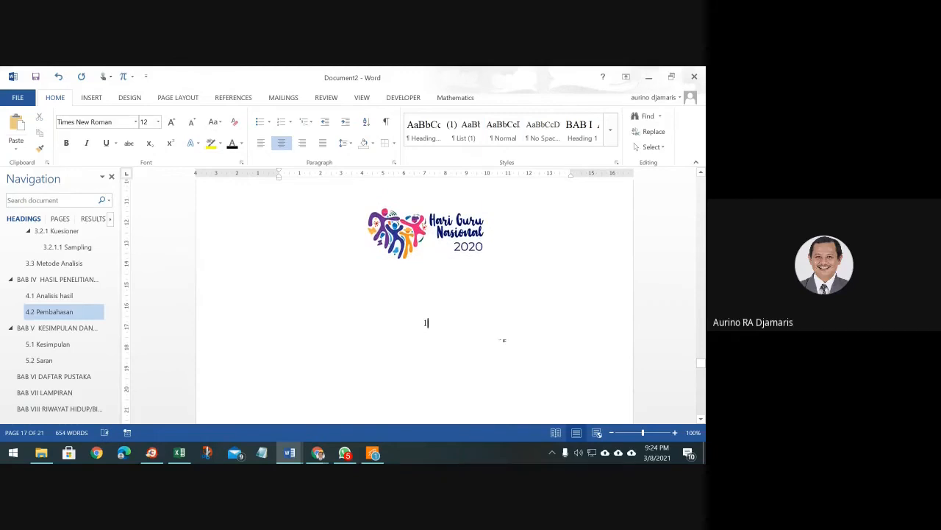
Try adding "Gambar 1" after the caption number, and delete the whole caption line.
type("Ga")
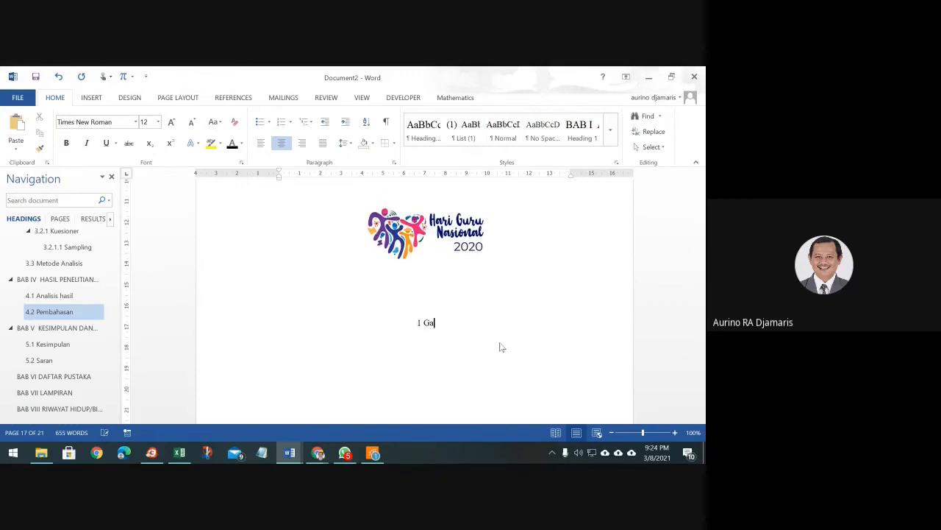
type("mbar 1")
key("BackSpace")
key("BackSpace")
key("BackSpace")
key("BackSpace")
key("BackSpace")
key("BackSpace")
key("BackSpace")
key("BackSpace")
key("shift+Home")
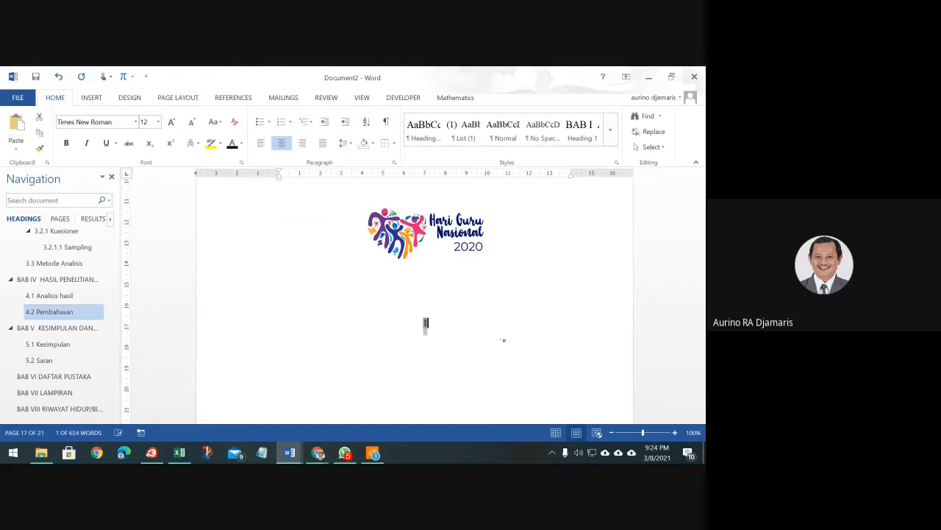
key("BackSpace")
Insert a caption below the picture using the Gambar label, with the label included in the caption.
left_click(425, 286)
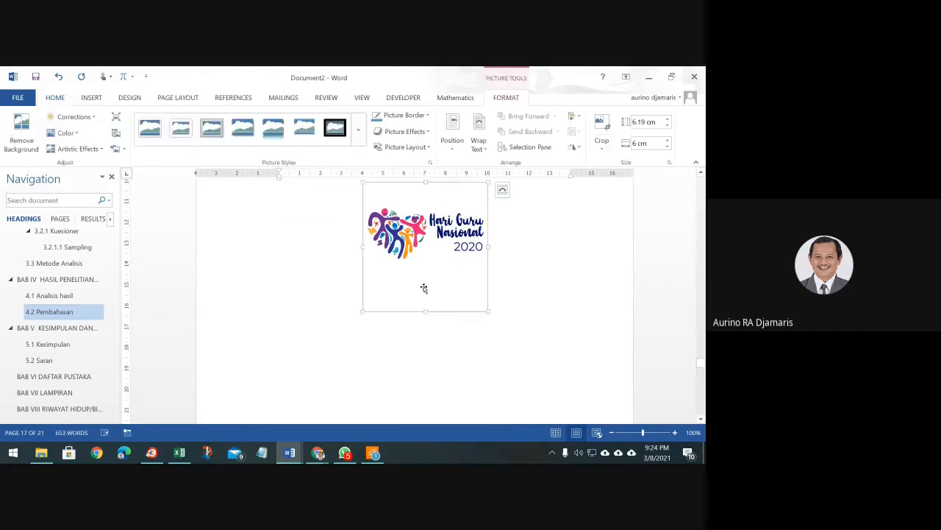
right_click(428, 284)
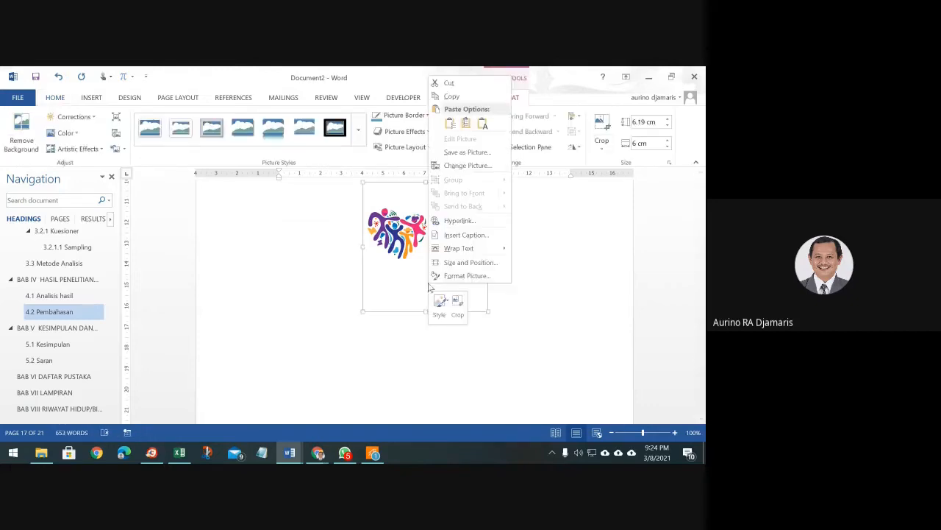
left_click(455, 231)
left_click(237, 211)
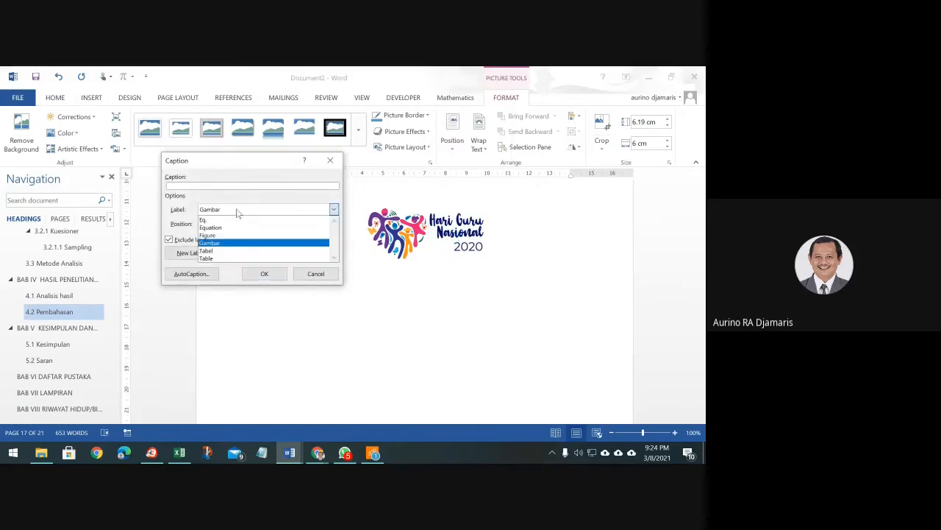
left_click(235, 244)
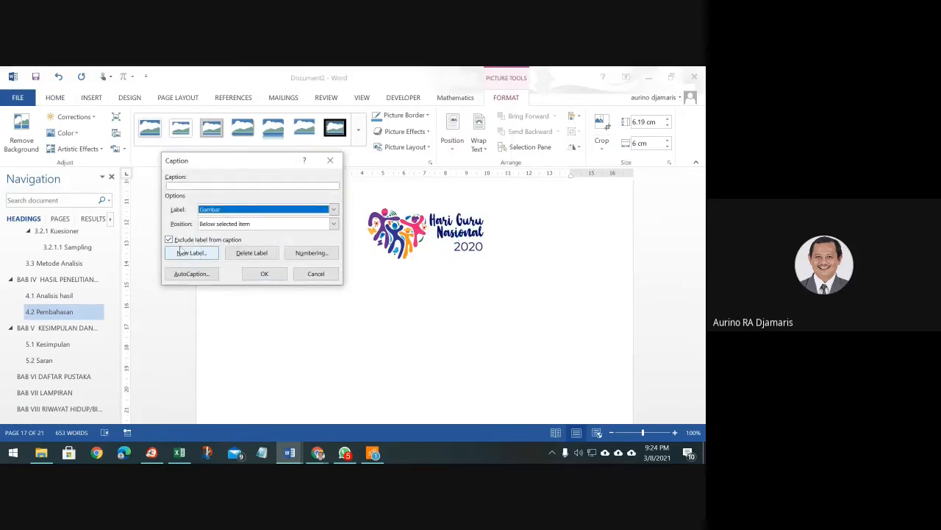
left_click(169, 240)
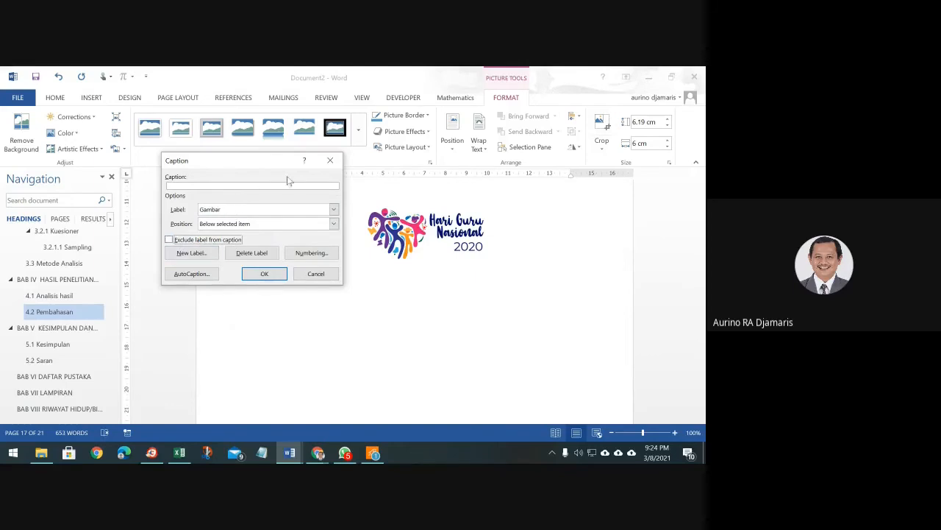
left_click(289, 187)
key("Return")
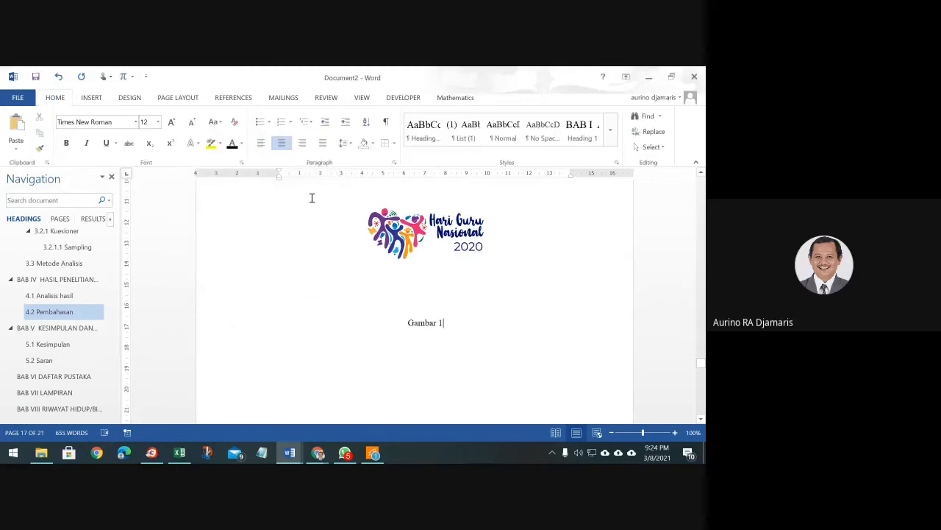
Complete the picture caption so that it reads "Gambar 1. Logo hari guru".
type(". L")
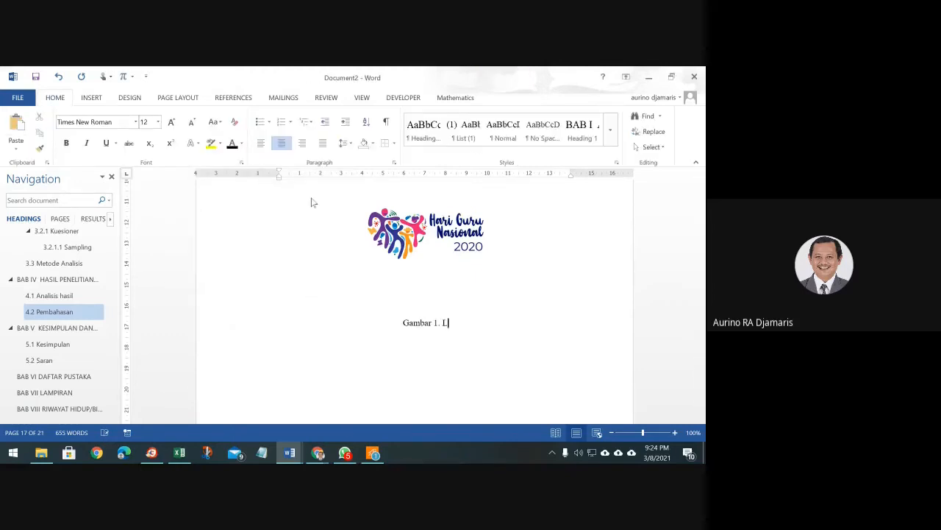
type("ogo haru g")
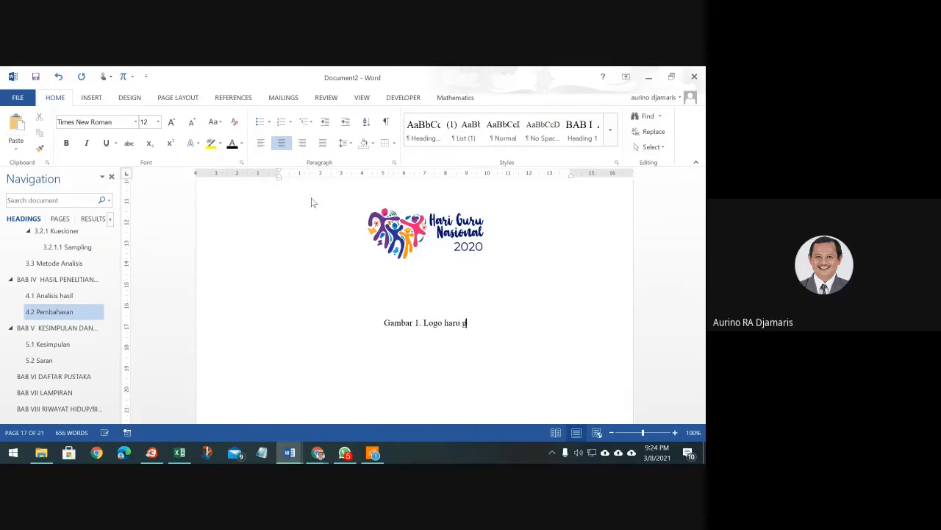
type("uru")
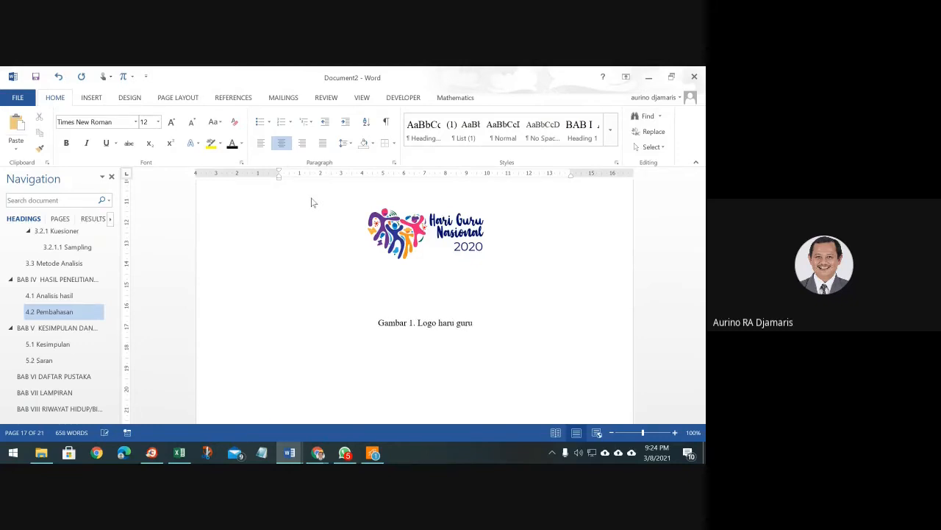
key("Left")
key("Left")
key("Left")
key("Left")
key("Left")
key("Left")
key("Left")
key("Right")
key("Delete")
type("i")
Add an empty paragraph in Normal style directly below the DAFTAR GAMBAR heading.
scroll(78, 312, "up", 10)
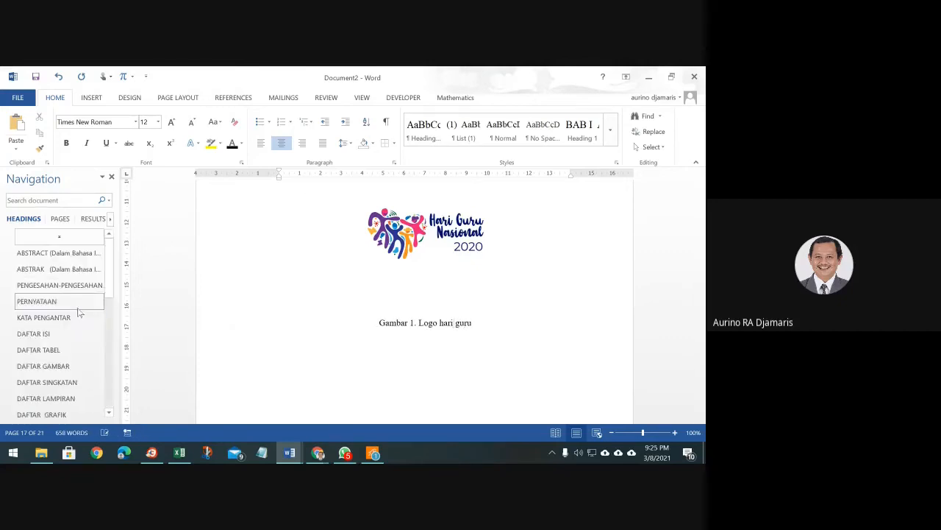
left_click(61, 366)
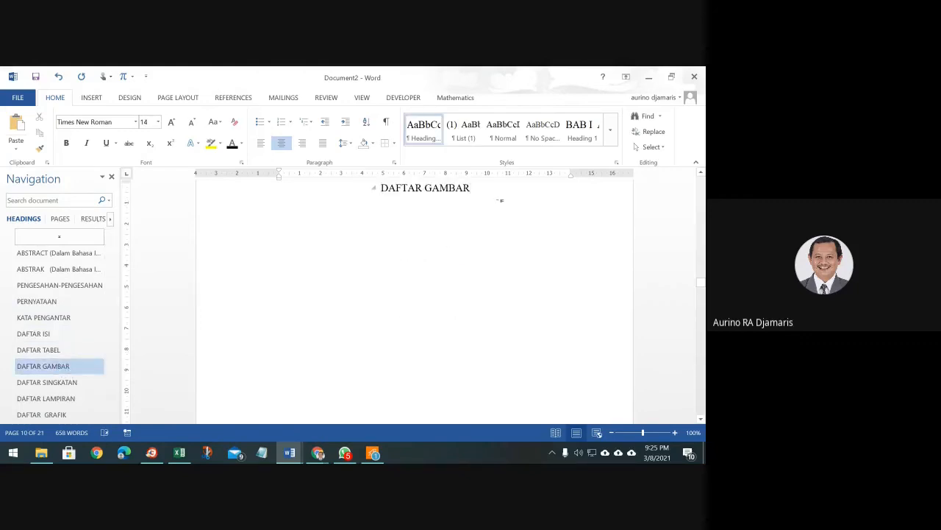
left_click(503, 128)
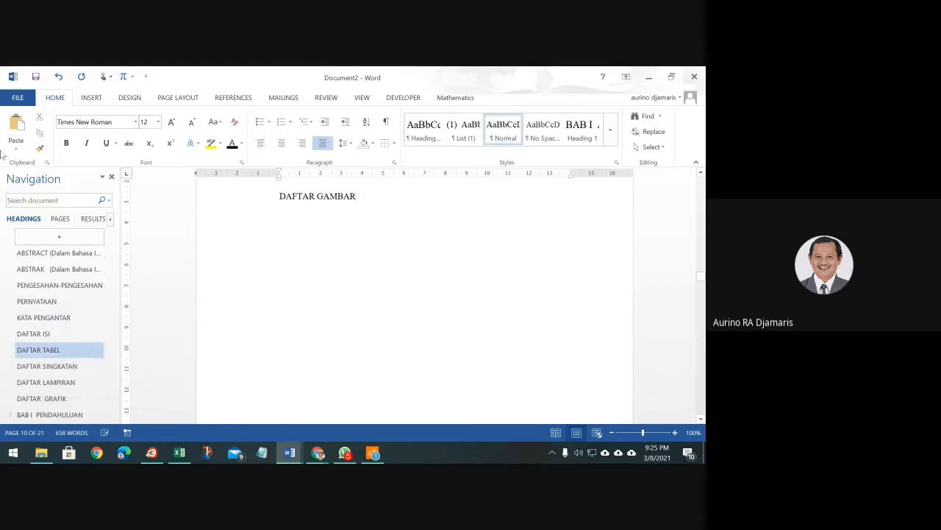
left_click(58, 76)
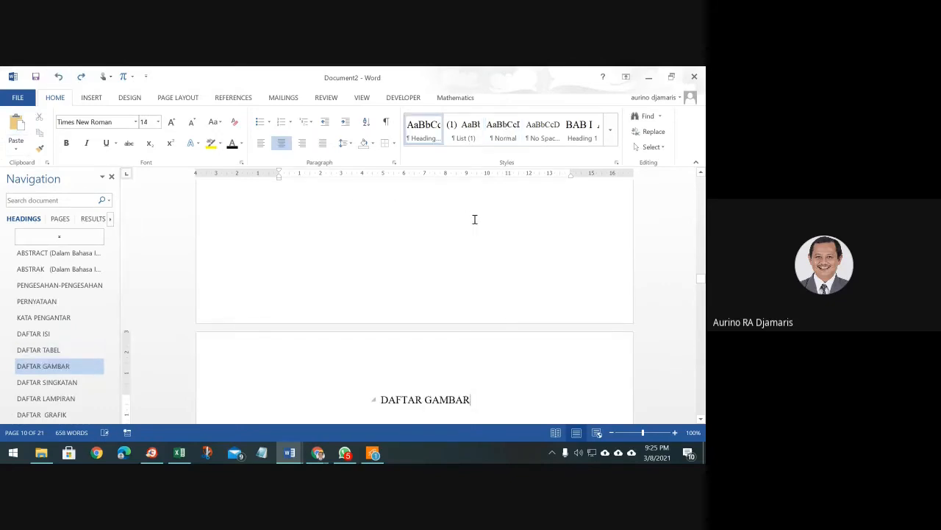
key("Return")
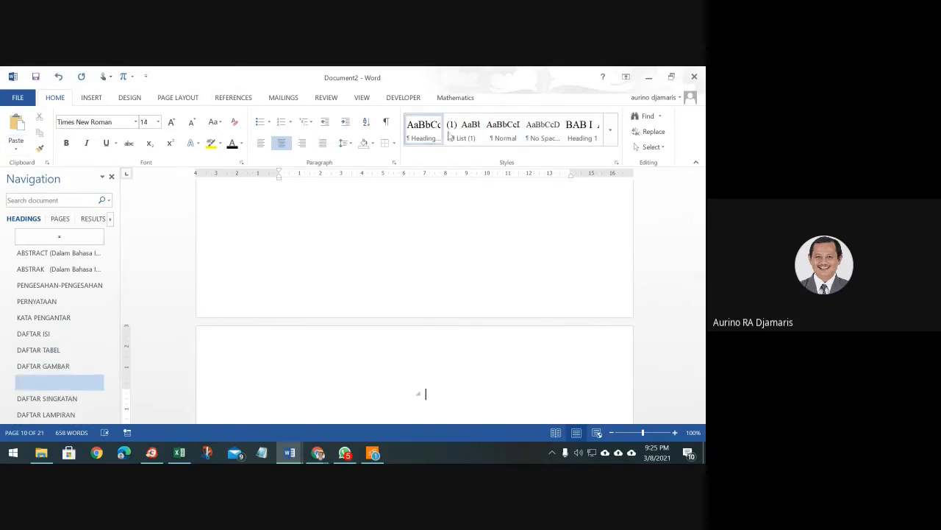
left_click(503, 132)
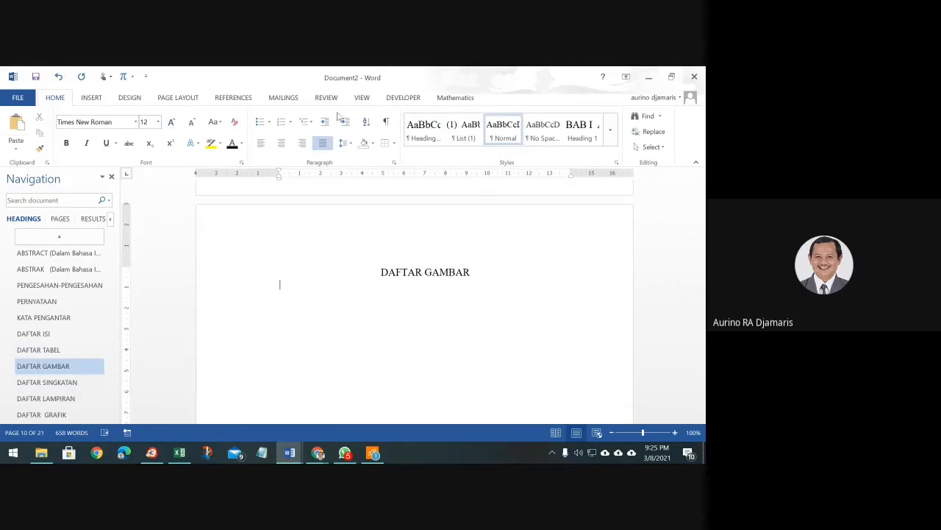
Insert a table of figures under DAFTAR GAMBAR using the Gambar caption label.
left_click(226, 98)
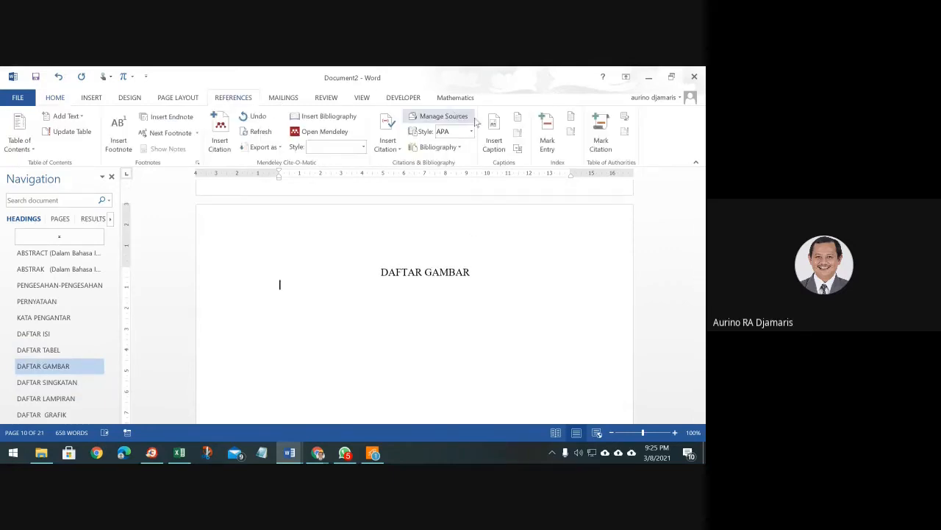
left_click(518, 116)
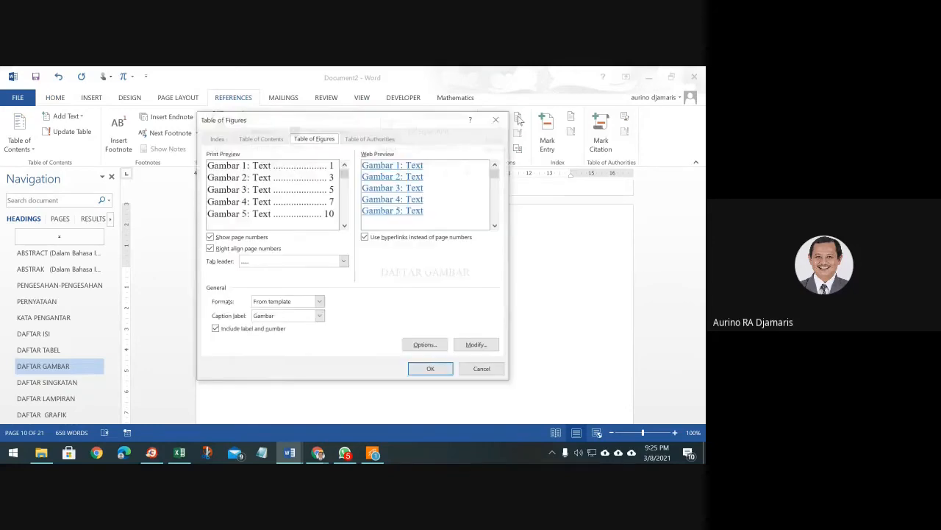
left_click(294, 317)
left_click(295, 318)
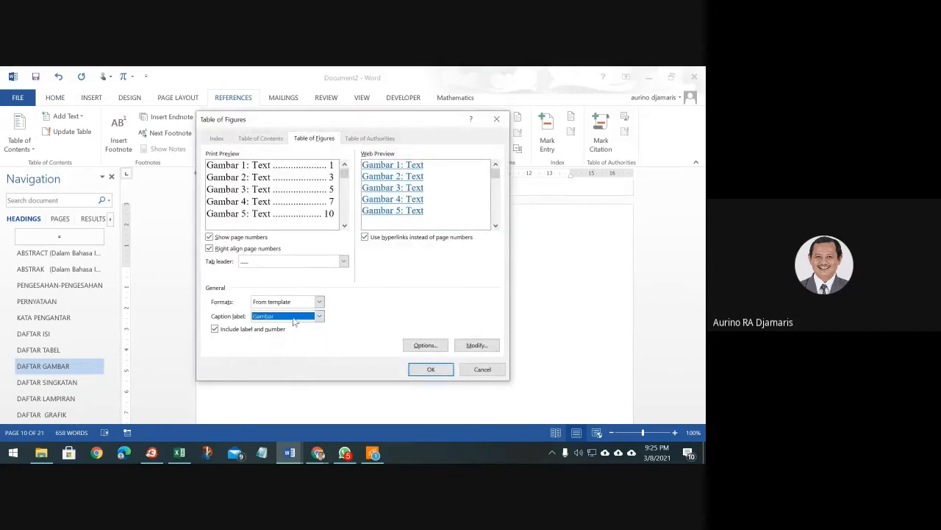
left_click(429, 368)
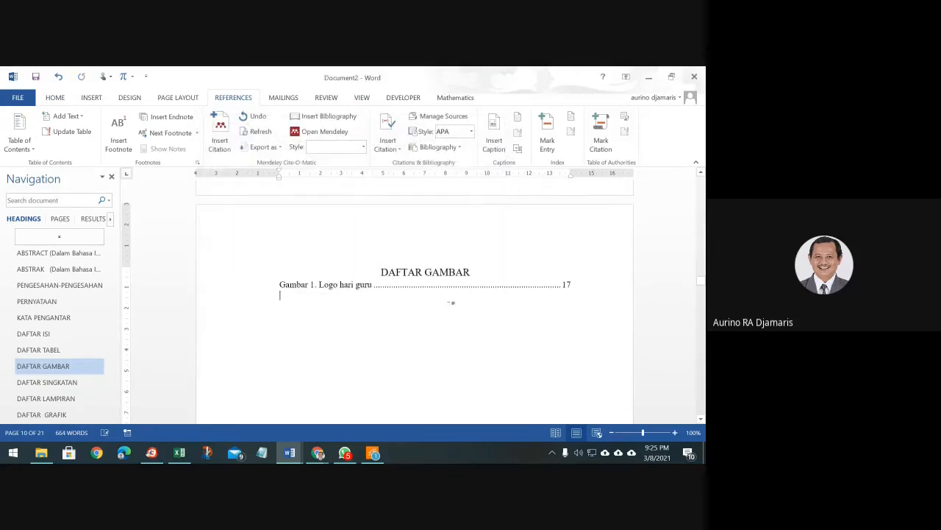
Remove the space before the final period in the paragraph under 1.2 Rumusan Masalah.
scroll(111, 349, "down", 10)
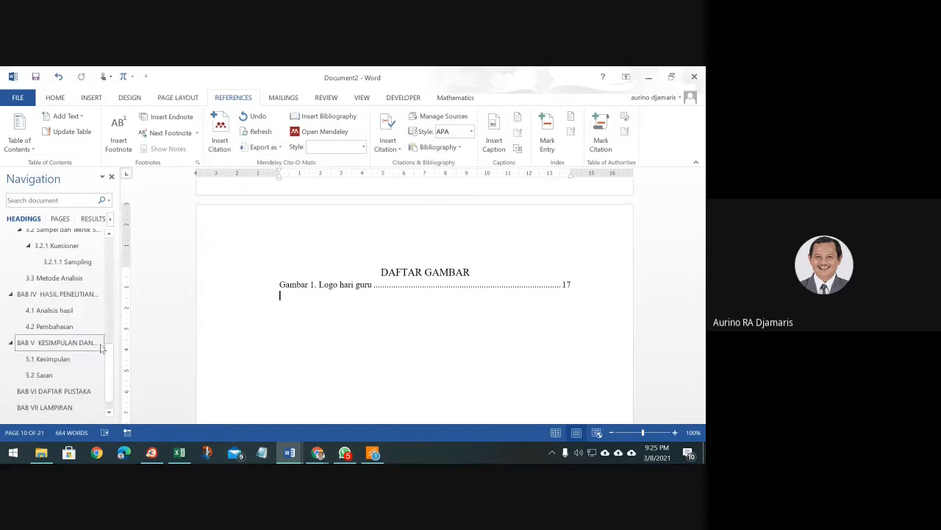
scroll(350, 332, "up", 5)
scroll(351, 332, "down", 8)
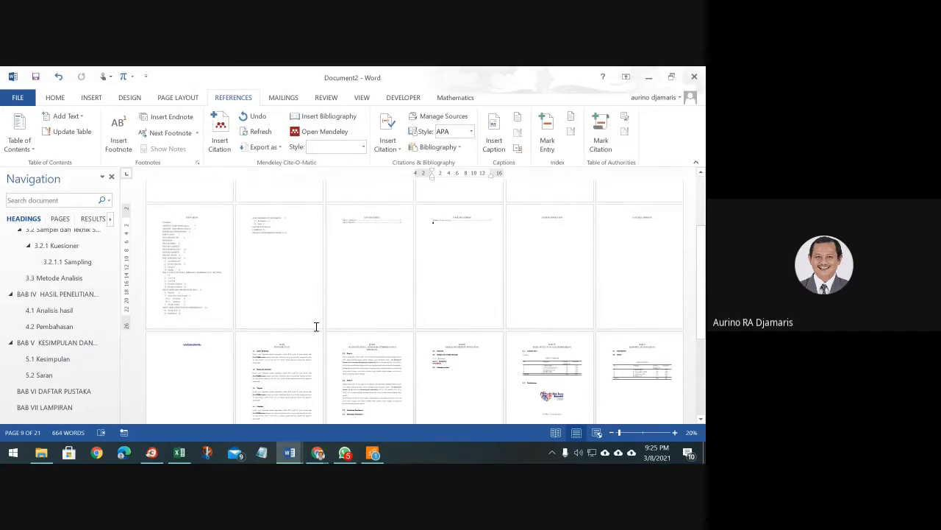
scroll(316, 324, "down", 3)
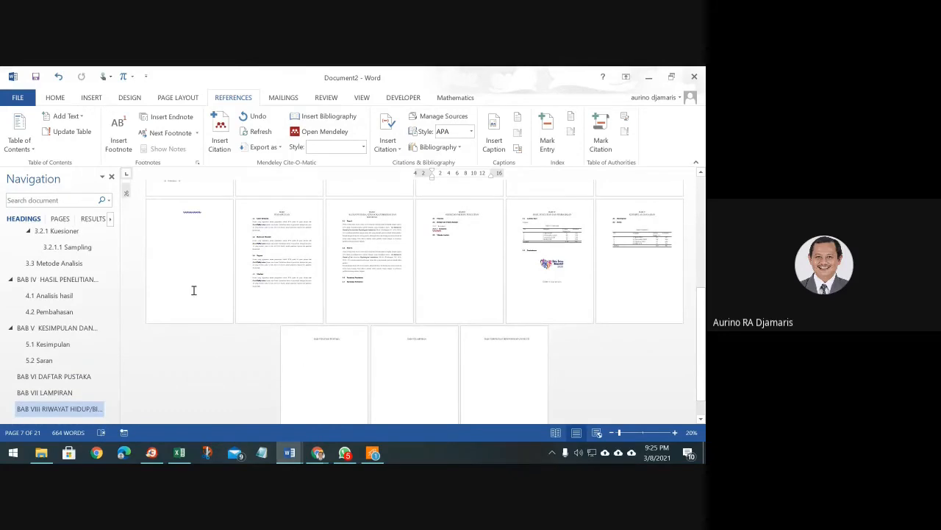
scroll(198, 297, "up", 1)
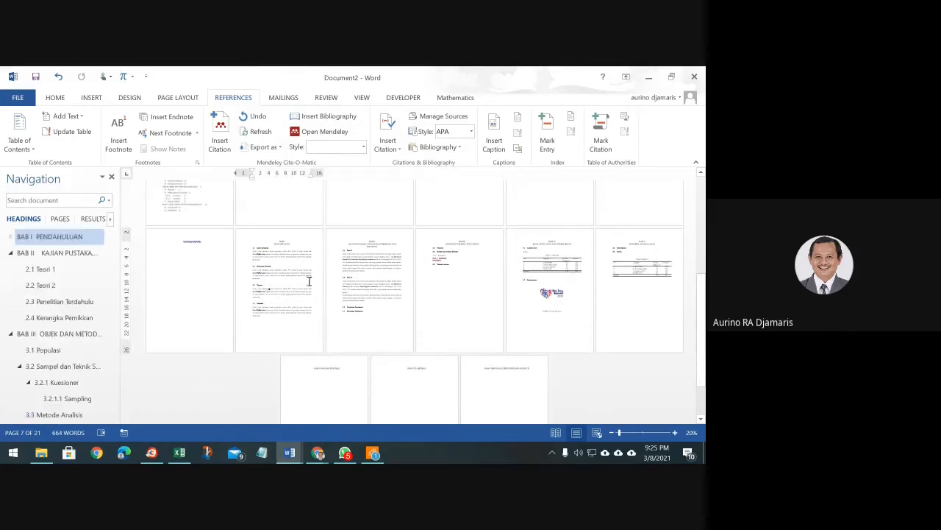
scroll(300, 282, "up", 9, "ctrl")
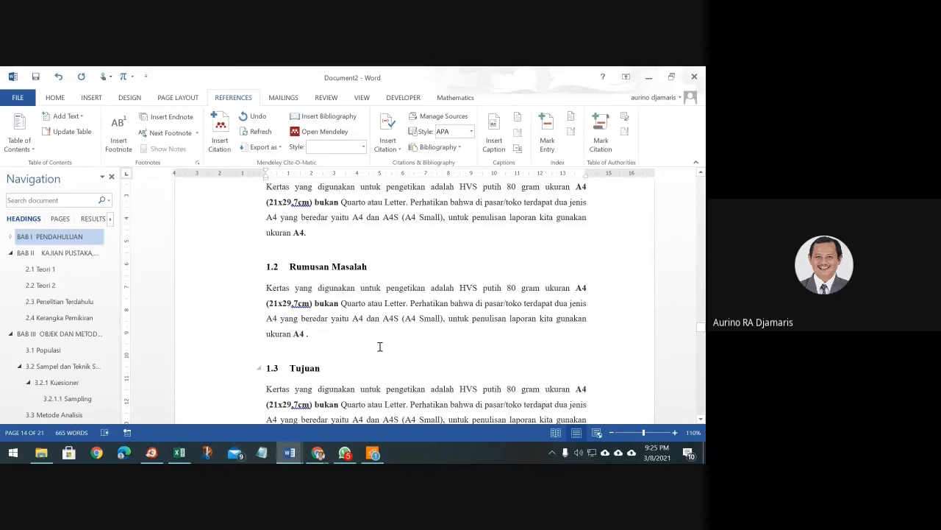
key("BackSpace")
key("Delete")
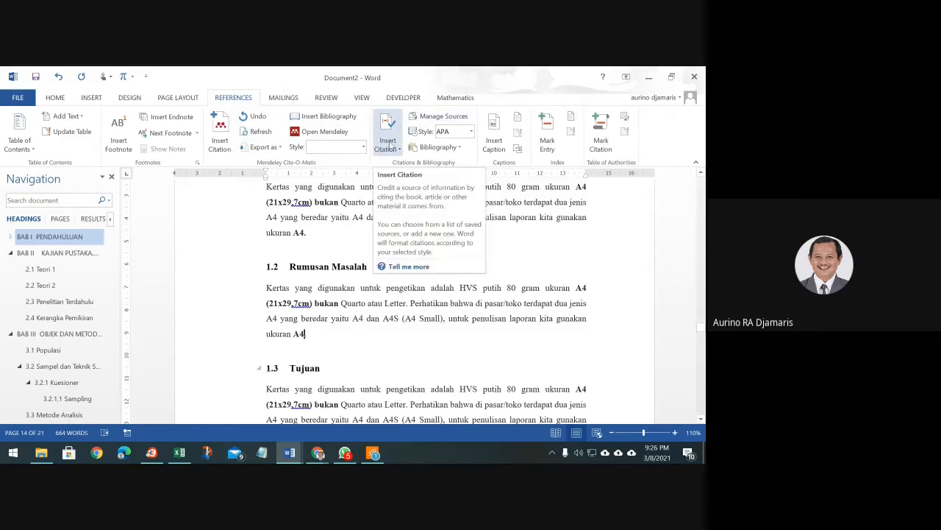
Create a new citation source of type Book at the end of the 1.2 Rumusan Masalah paragraph and enter the author's surname.
left_click(388, 147)
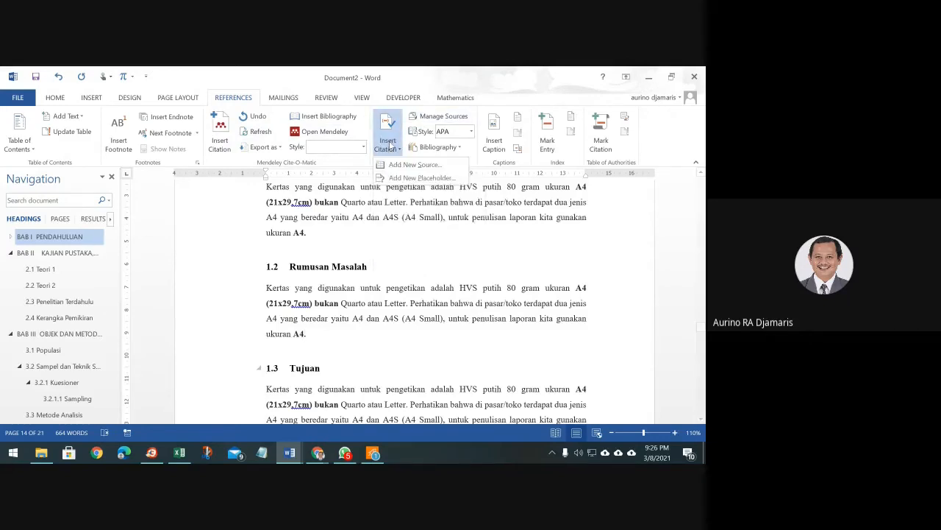
left_click(401, 166)
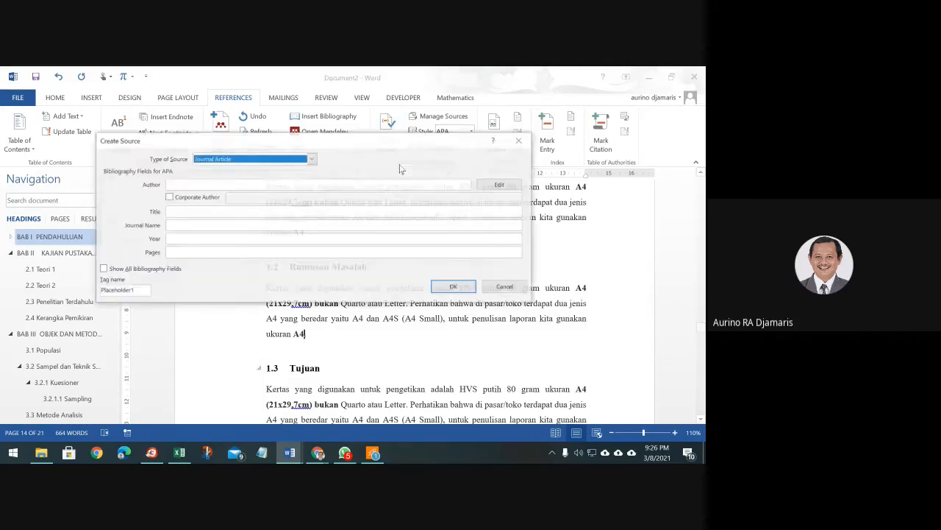
left_click(312, 158)
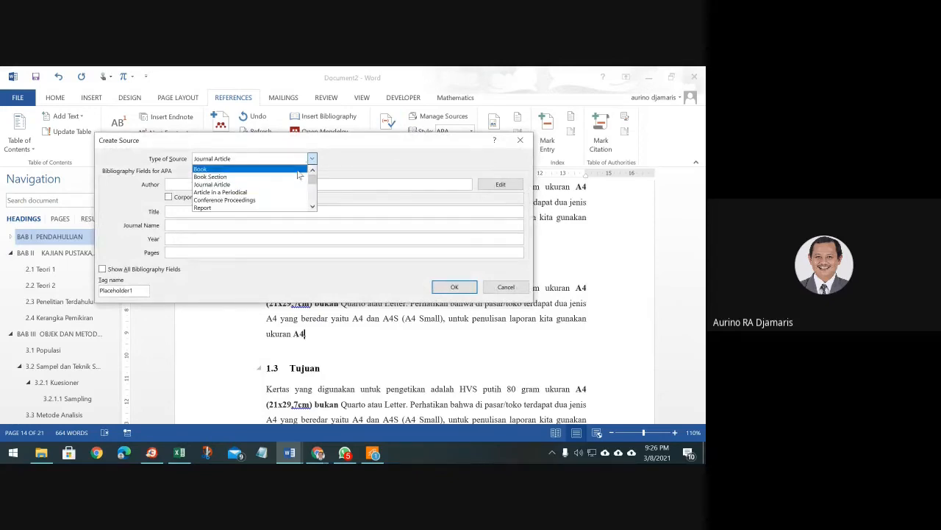
left_click(298, 170)
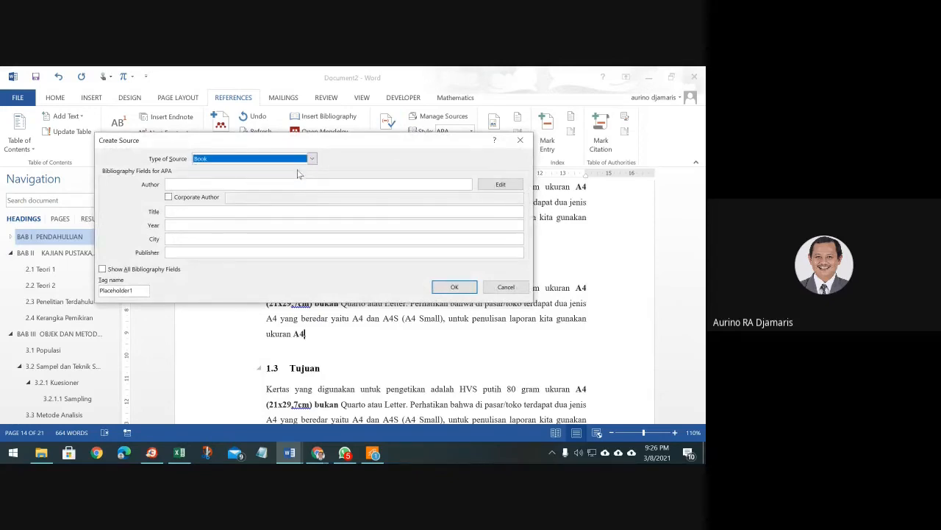
left_click(422, 185)
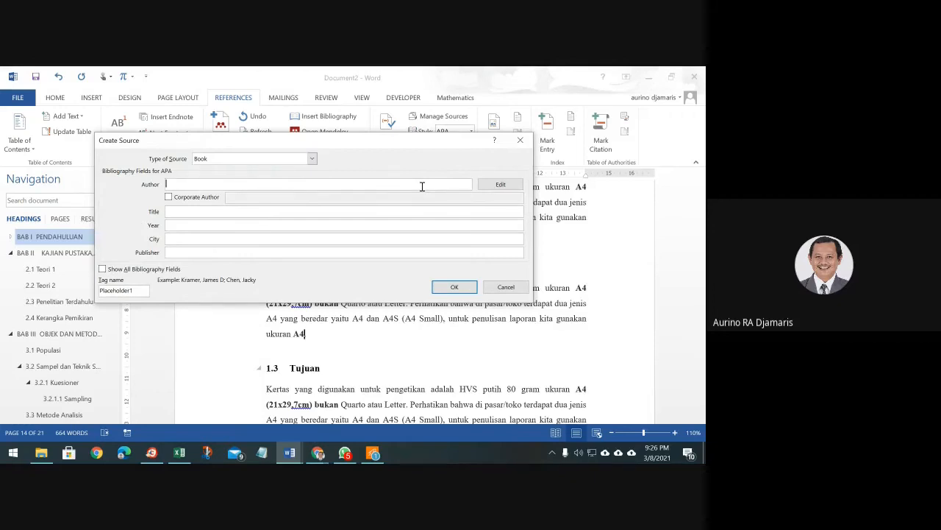
type("Djamaris")
key("Tab")
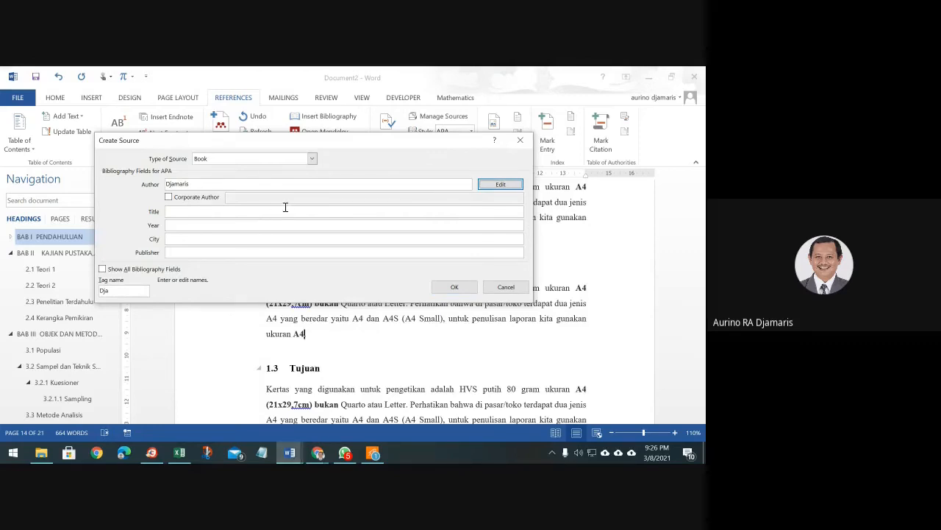
Complete the book source with title "Cara cara yang baik", year 2025, city "Os;o" and publisher "terserah", and put a period after the inserted citation.
mouse_move(290, 453)
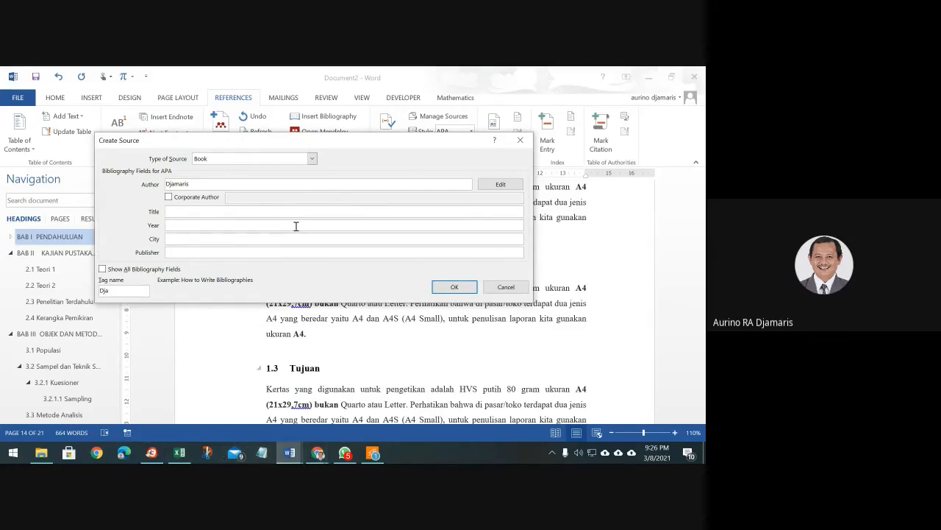
type("Cara cara yang baik")
key("Tab")
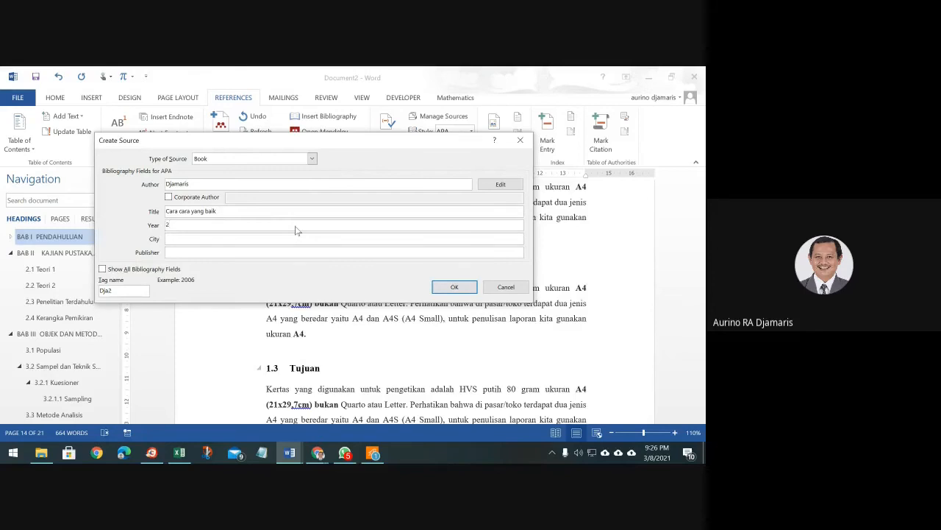
left_click(240, 242)
type("Oslo")
key("Tab")
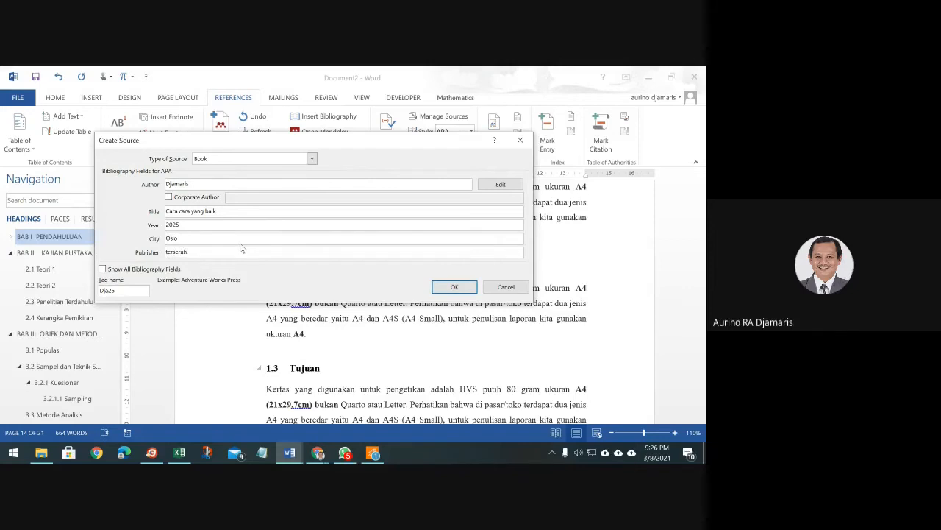
left_click(448, 286)
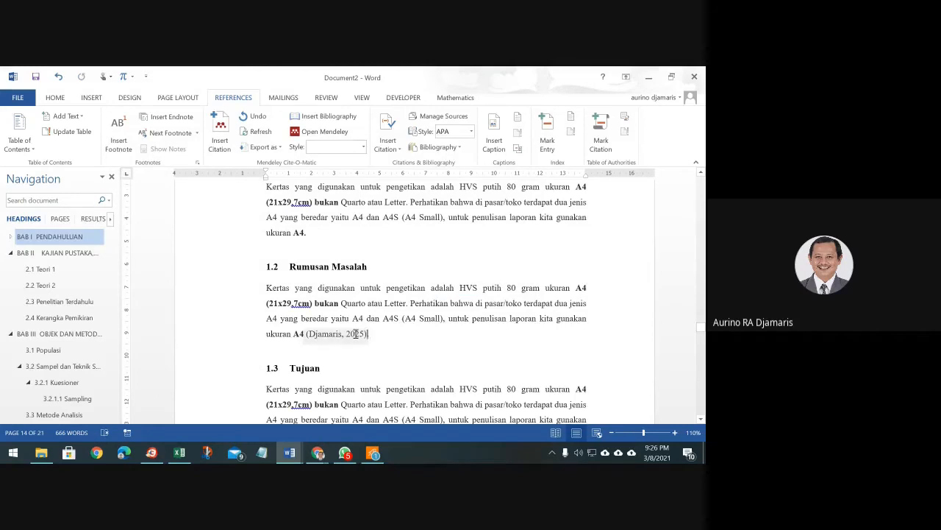
type(".")
In the BAB VI heading, put DAFTAR PUSTAKA on its own line and add an empty paragraph below it.
scroll(74, 364, "down", 3)
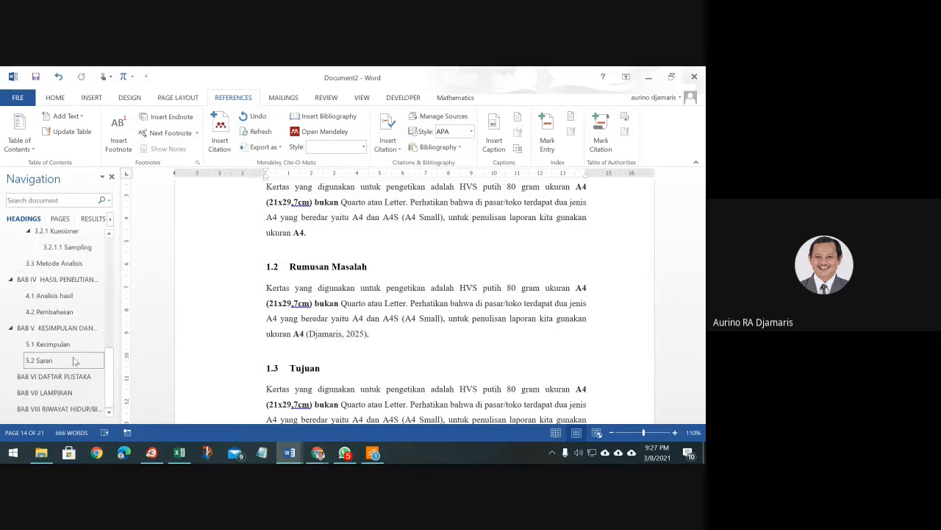
left_click(66, 376)
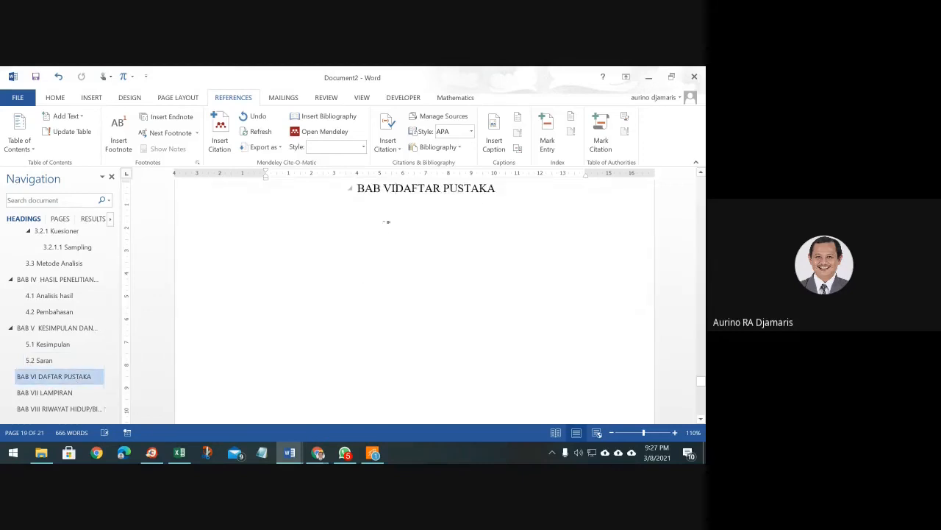
key("shift+Return")
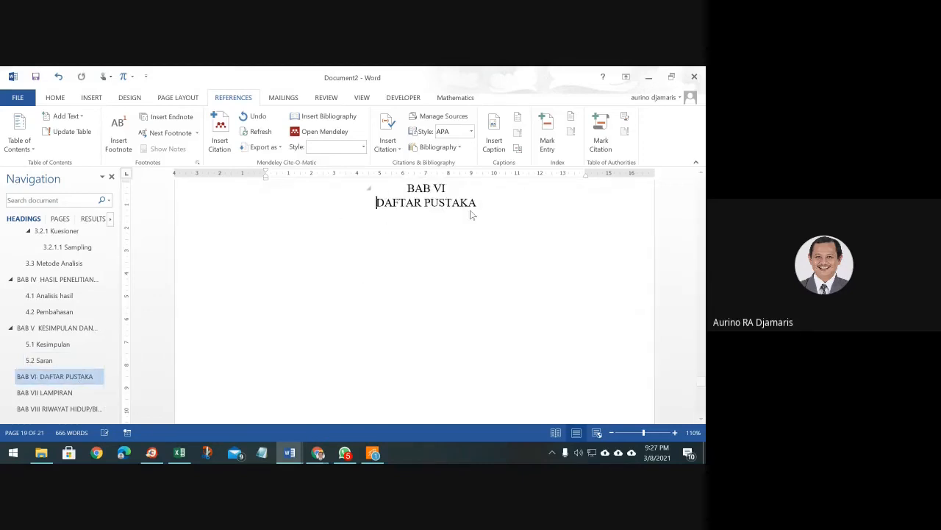
key("Return")
Insert a built-in bibliography with a Bibliography heading below DAFTAR PUSTAKA.
left_click(95, 100)
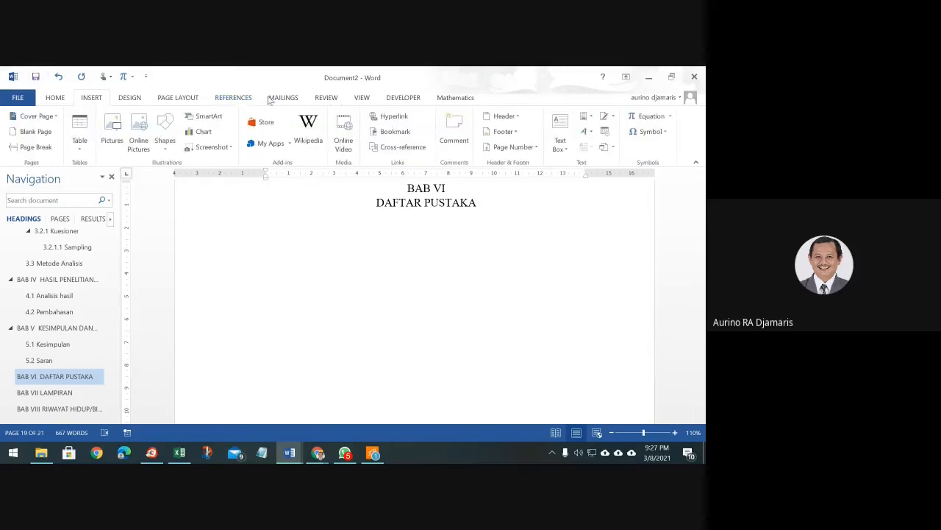
left_click(238, 101)
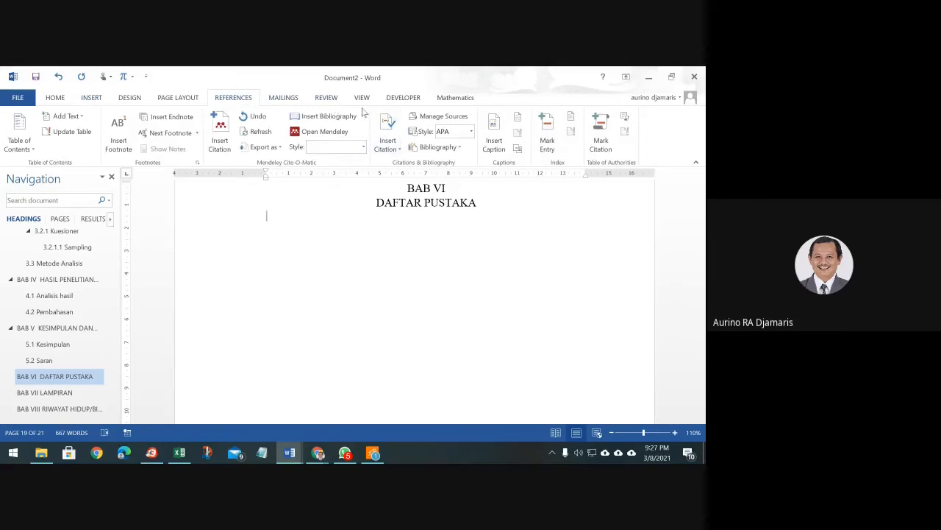
left_click(429, 150)
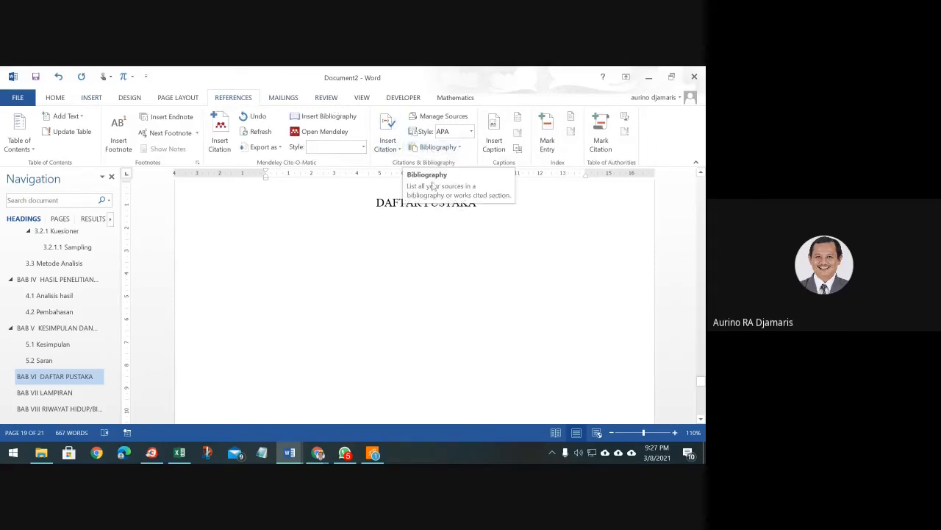
left_click(431, 150)
left_click(449, 208)
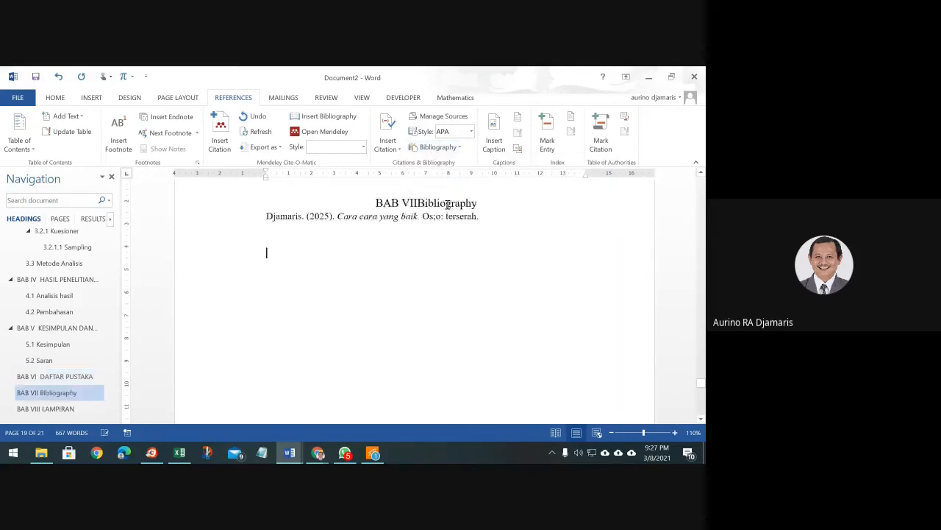
Add an empty paragraph between the Bibliography heading and the first reference entry.
left_click(497, 302)
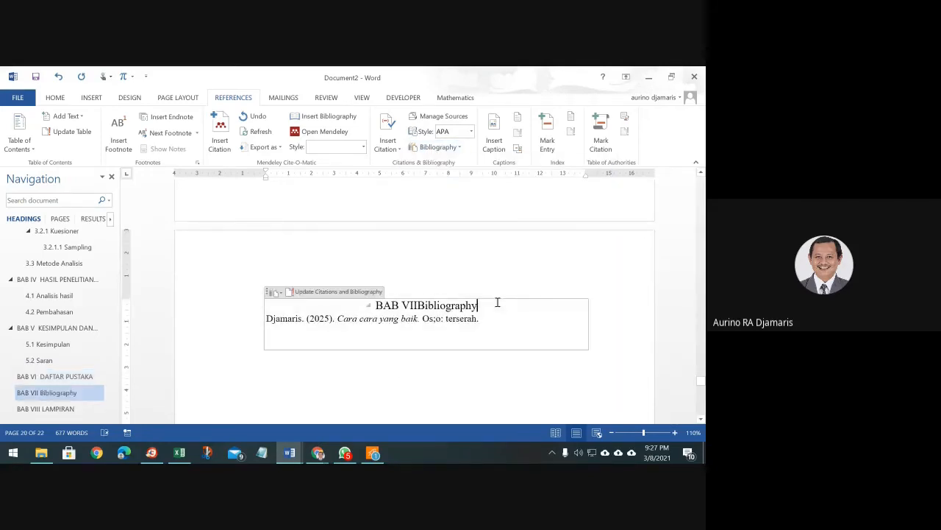
key("Return")
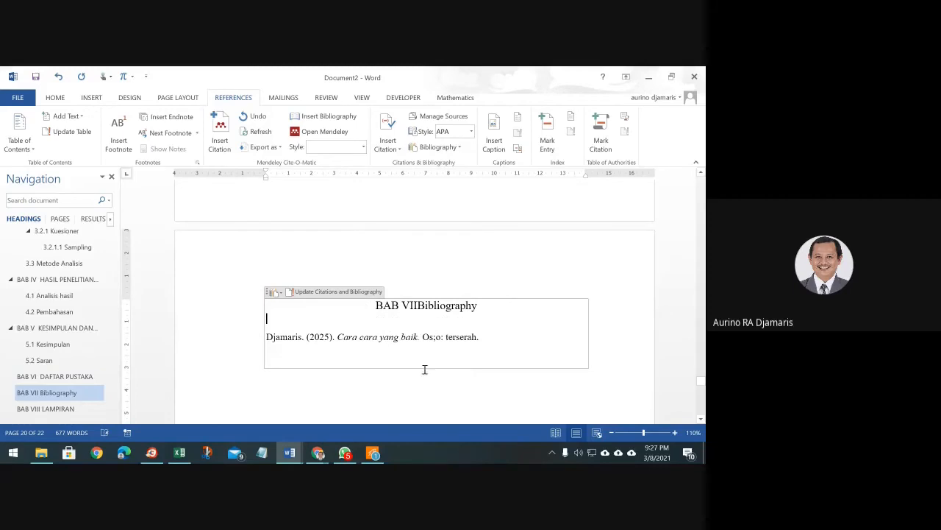
left_click(512, 353)
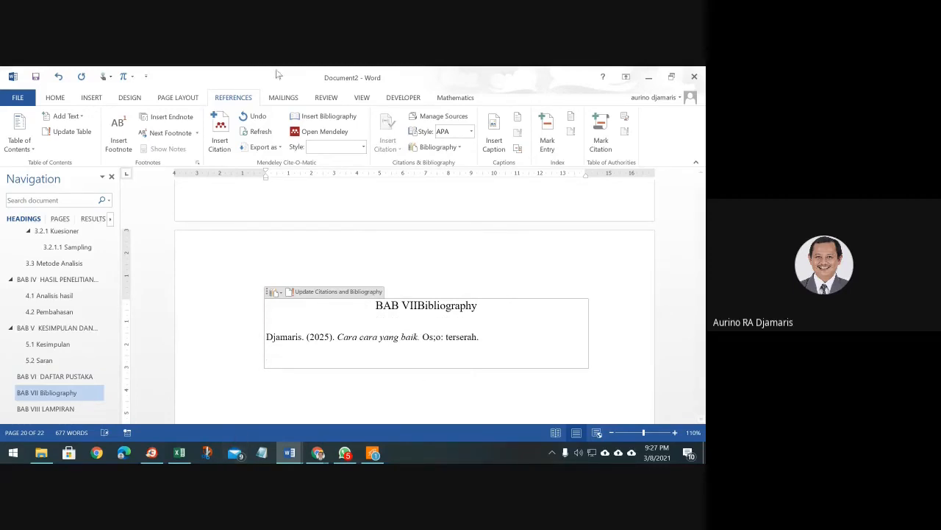
Copy the EMP Malacca Strait S.A., Fintech Indonesia and ISO 26000 (2010) sources from the master list to the document's current source list.
left_click(432, 118)
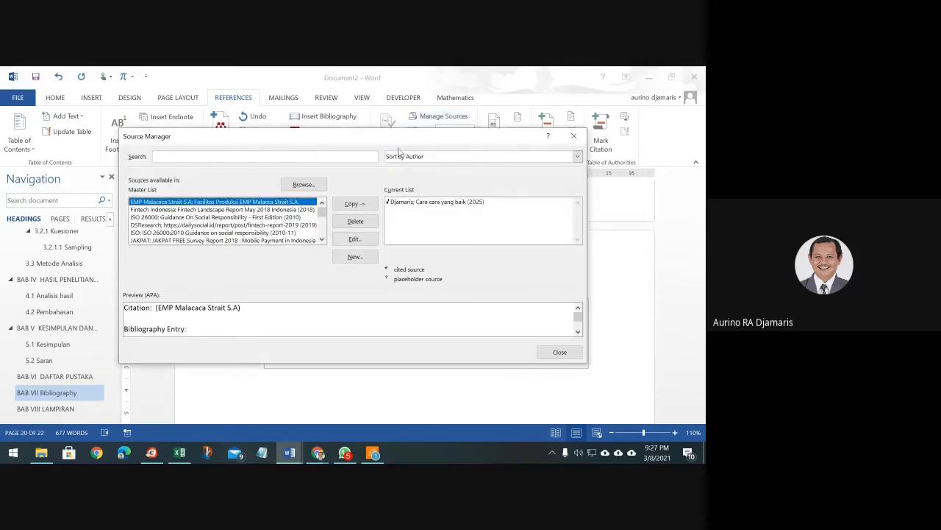
left_click(231, 218, "shift")
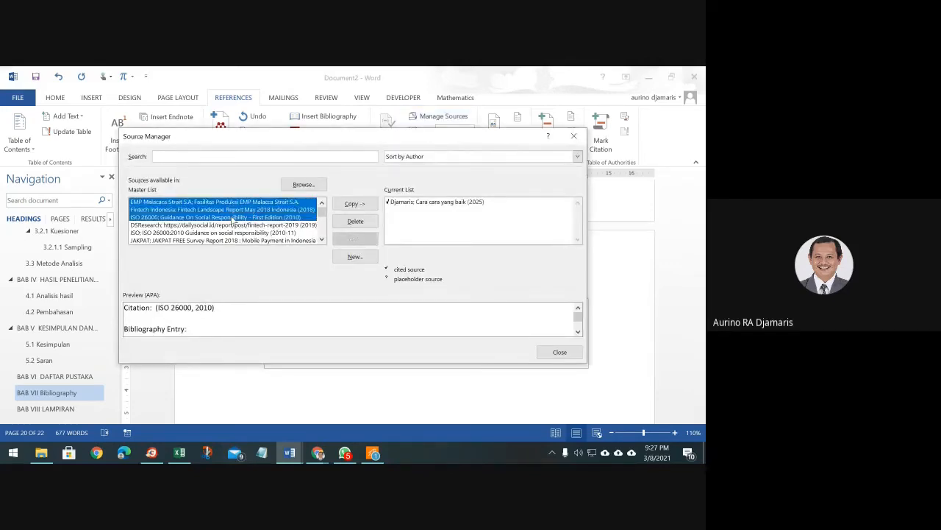
left_click(355, 204)
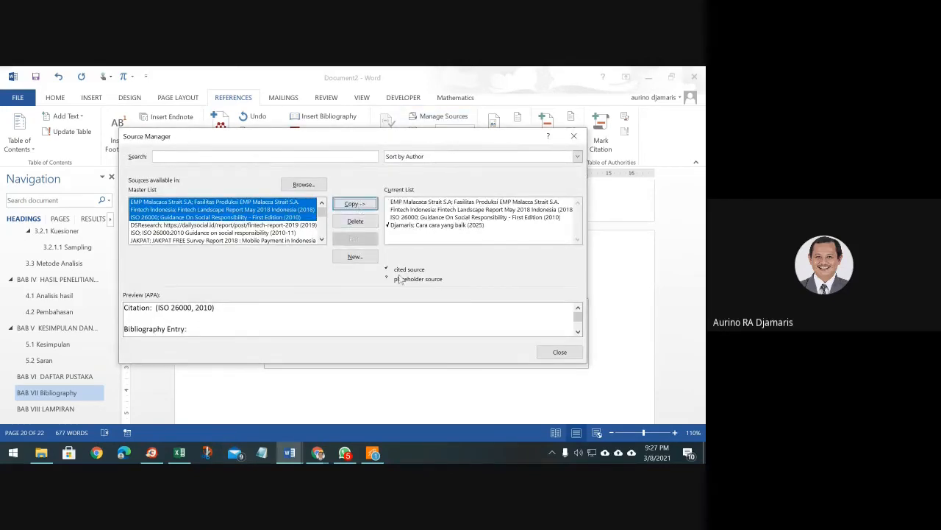
left_click(560, 352)
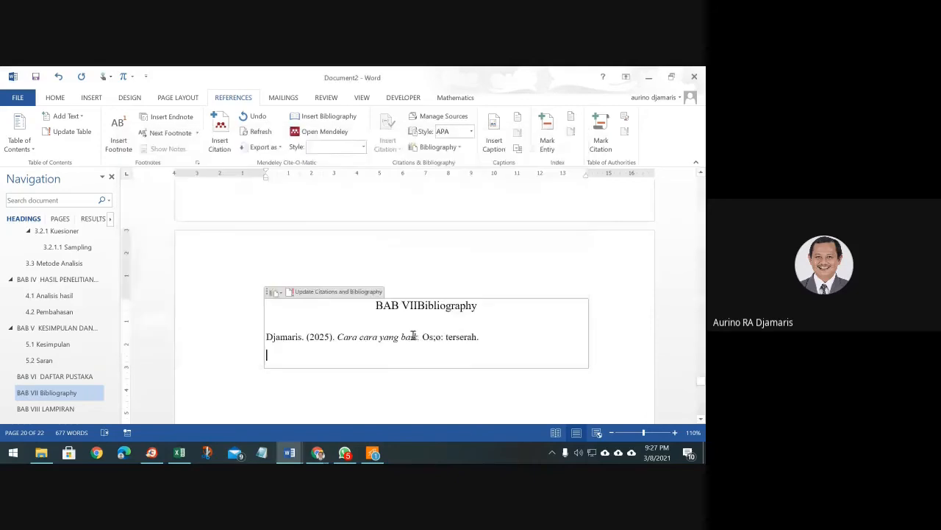
Update the bibliography field and place the word Bibliography on its own line under BAB VII.
right_click(340, 337)
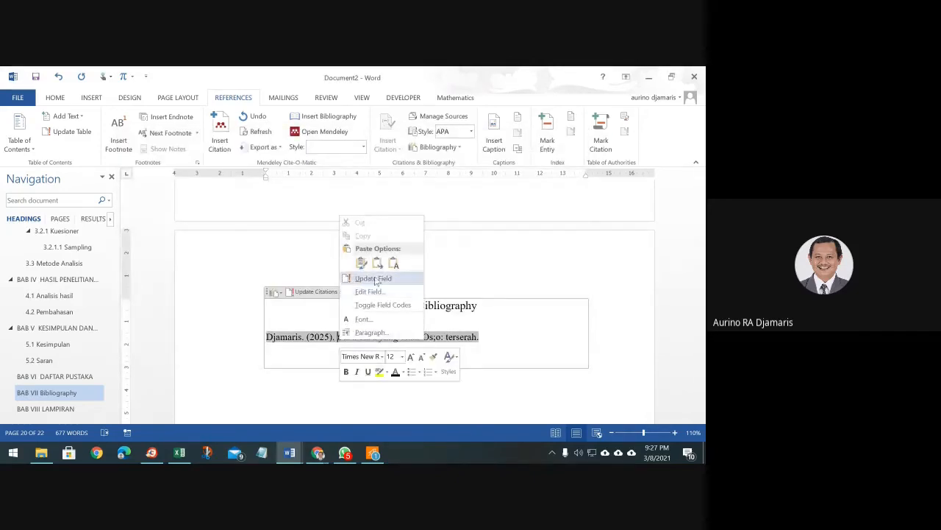
left_click(373, 278)
left_click(576, 352)
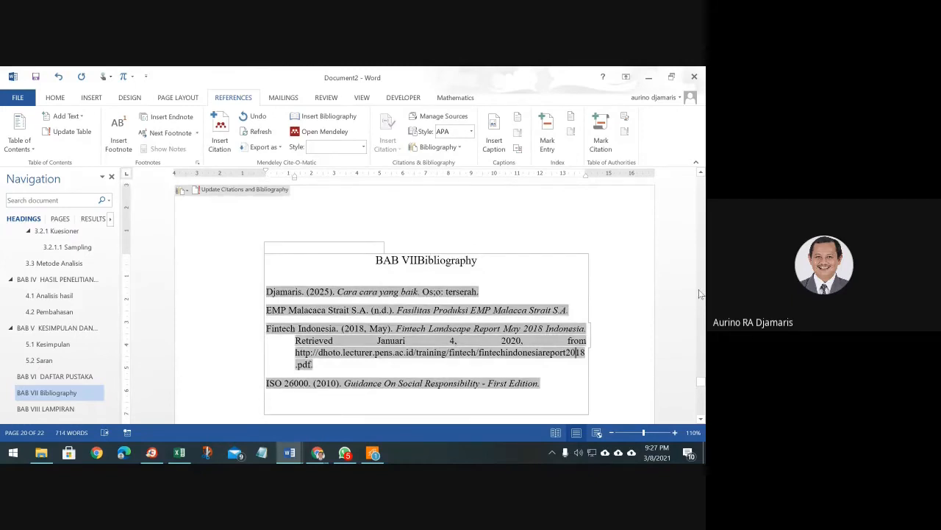
left_click(418, 259)
key("shift+Return")
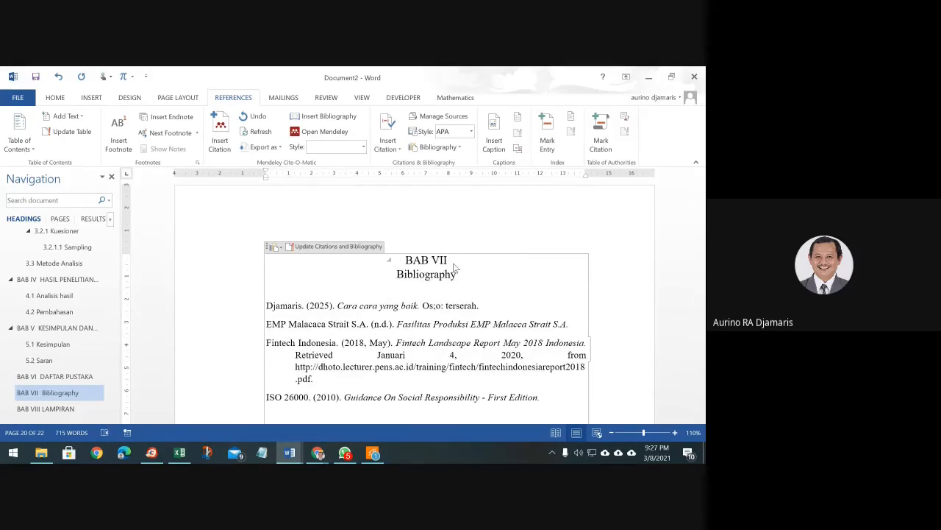
scroll(441, 242, "up", 5)
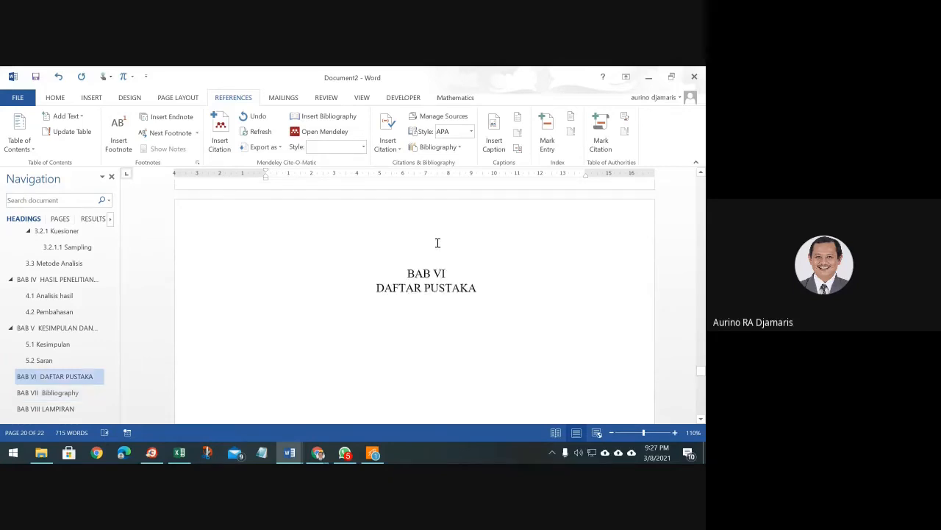
scroll(437, 242, "up", 10)
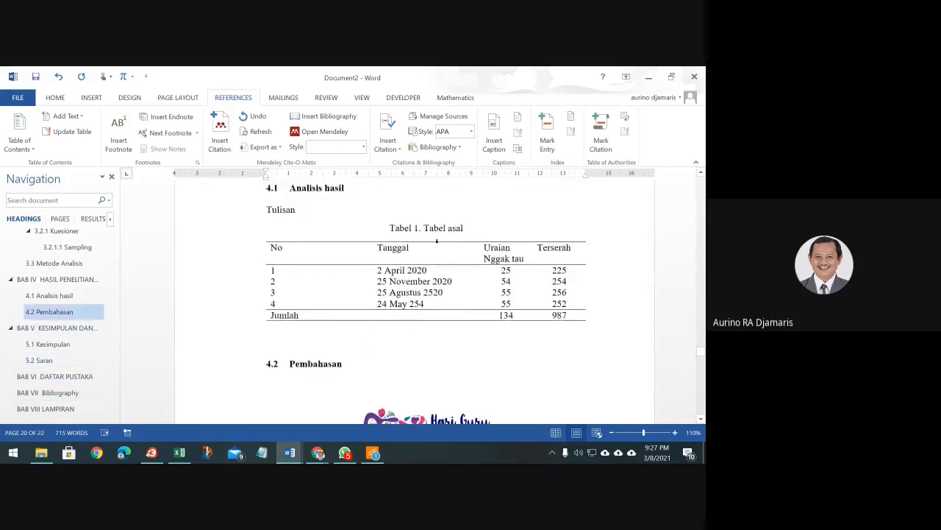
scroll(424, 285, "down", 3)
left_click(424, 285)
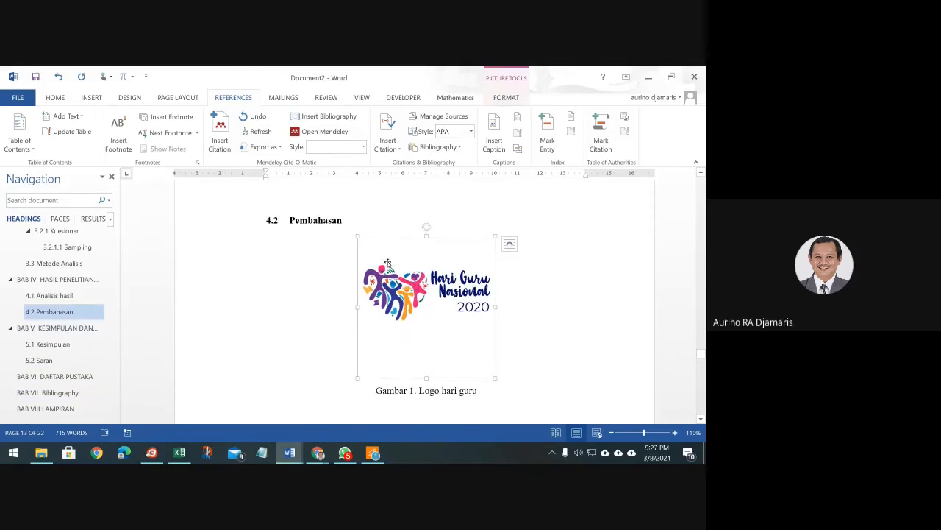
left_click(91, 98)
left_click(115, 129)
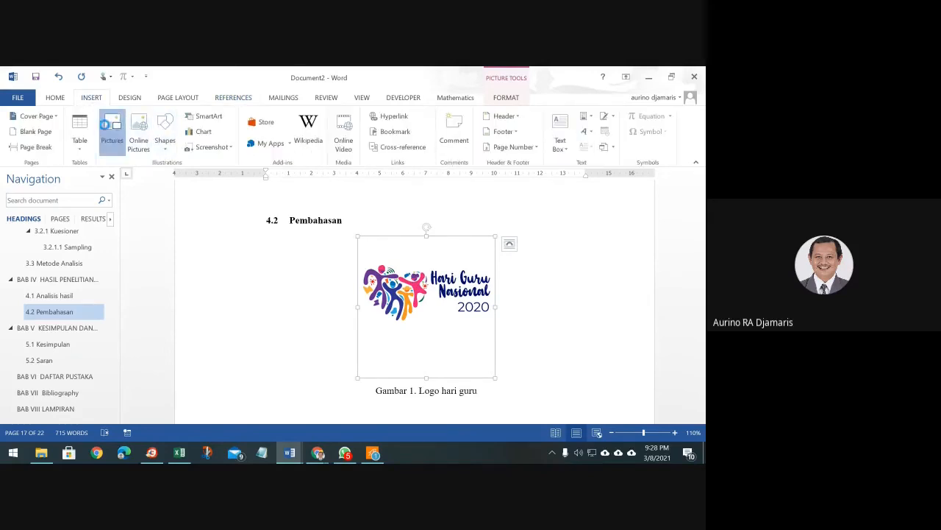
scroll(200, 231, "down", 1)
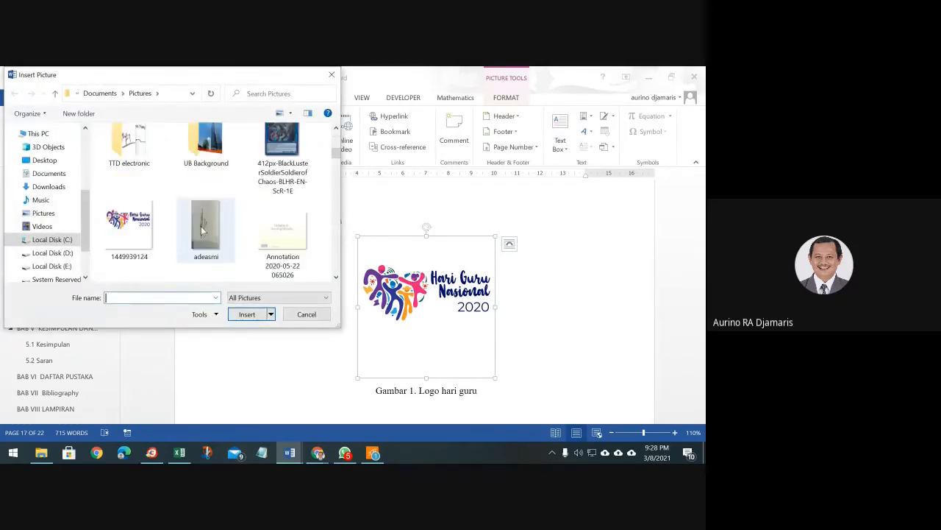
scroll(203, 231, "down", 2)
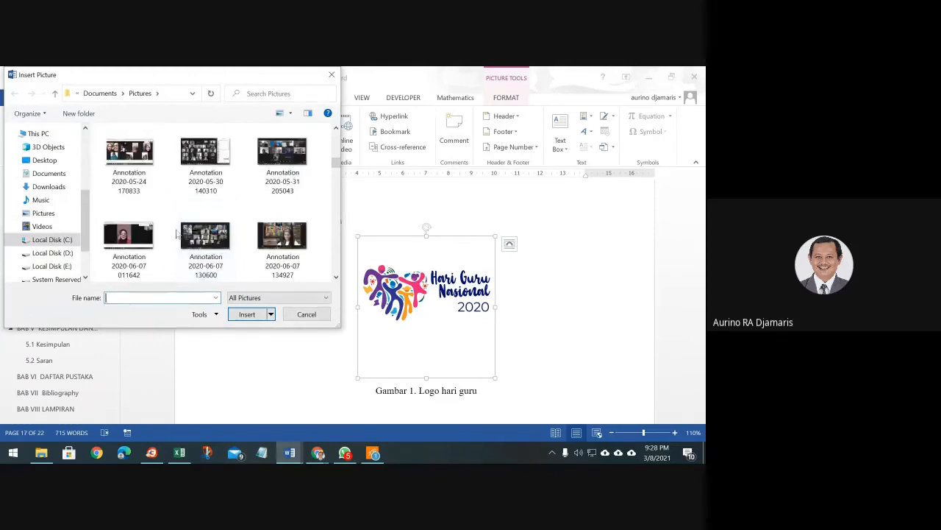
double_click(121, 237)
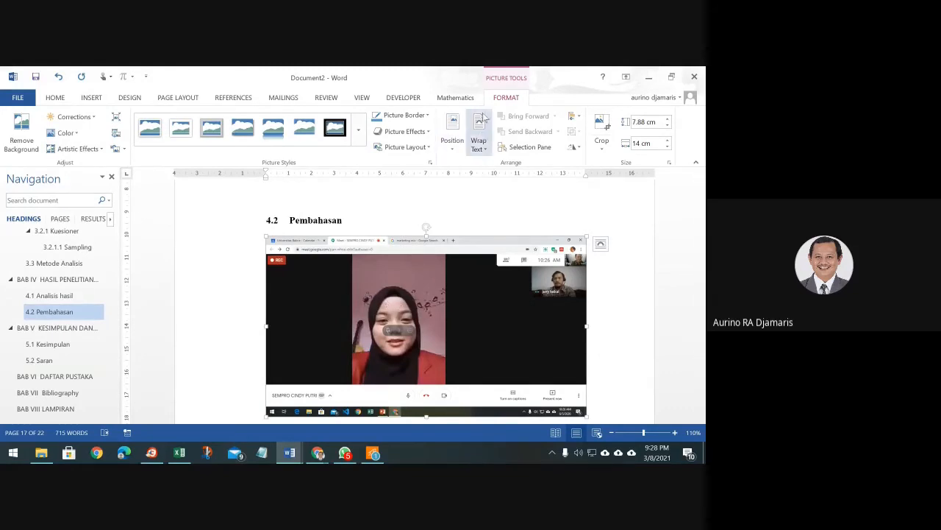
Crop the picture under 4.2 Pembahasan down to the woman's head, about 3.55 cm high and 3.2 cm wide.
left_click(602, 131)
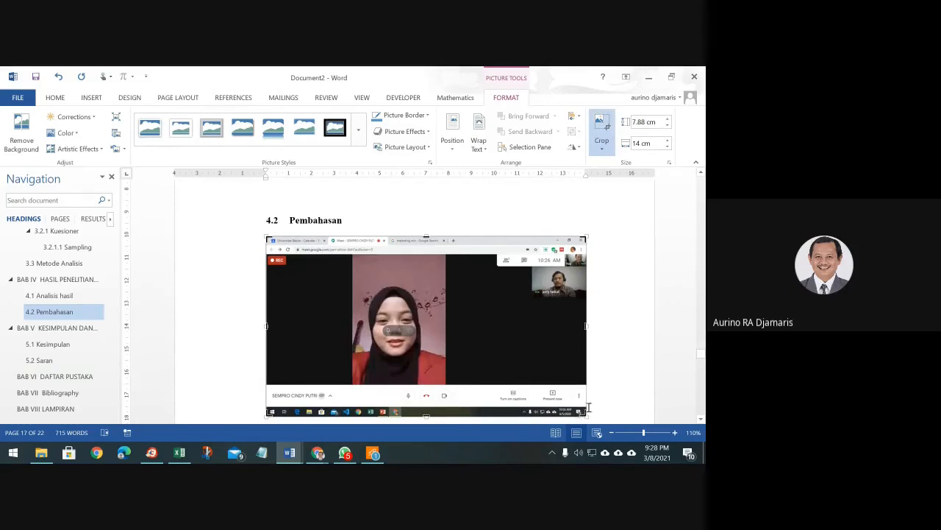
left_click_drag(586, 412, 427, 346)
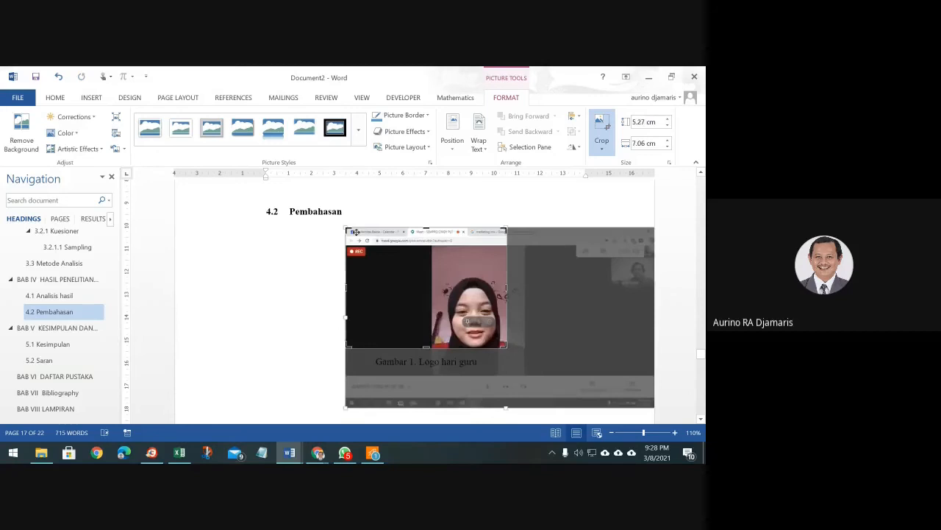
left_click_drag(347, 229, 433, 266)
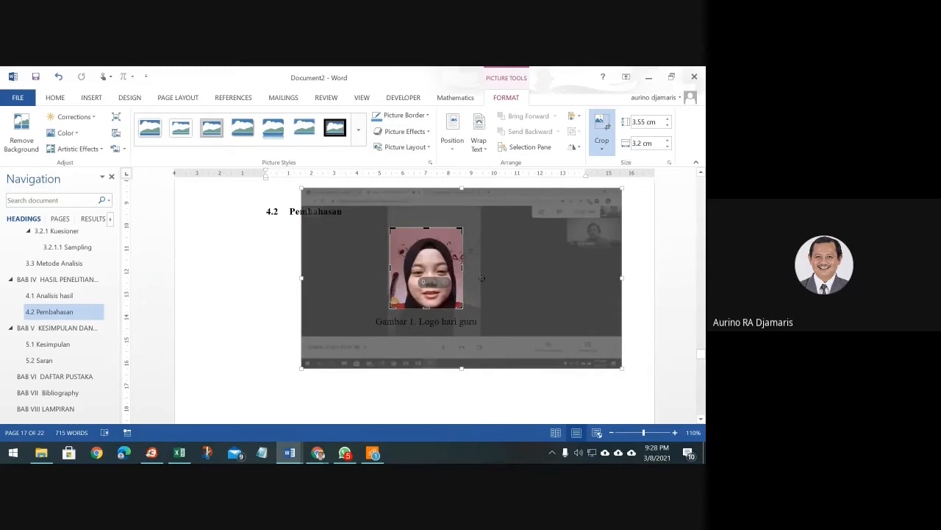
left_click(638, 297)
Remove the cropped picture's background, extending the area to keep down to the picture's lower edge.
left_click(454, 298)
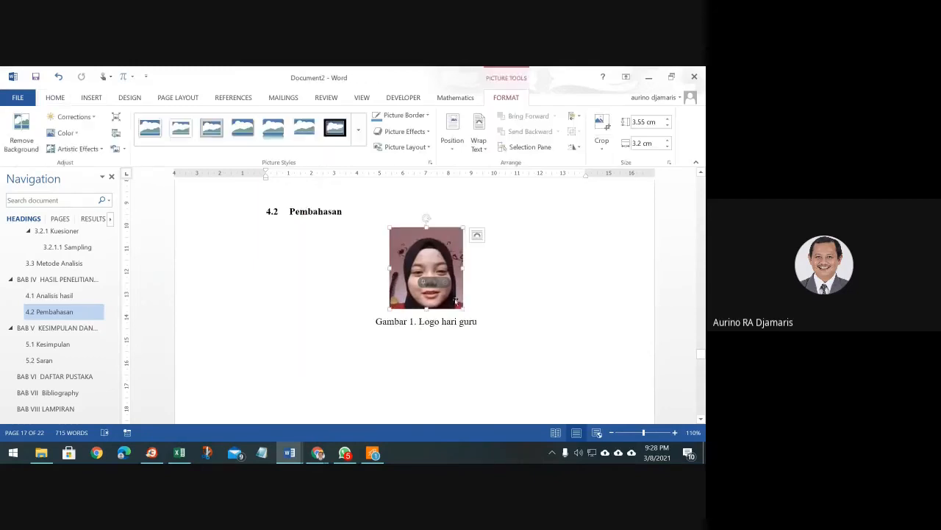
left_click(22, 141)
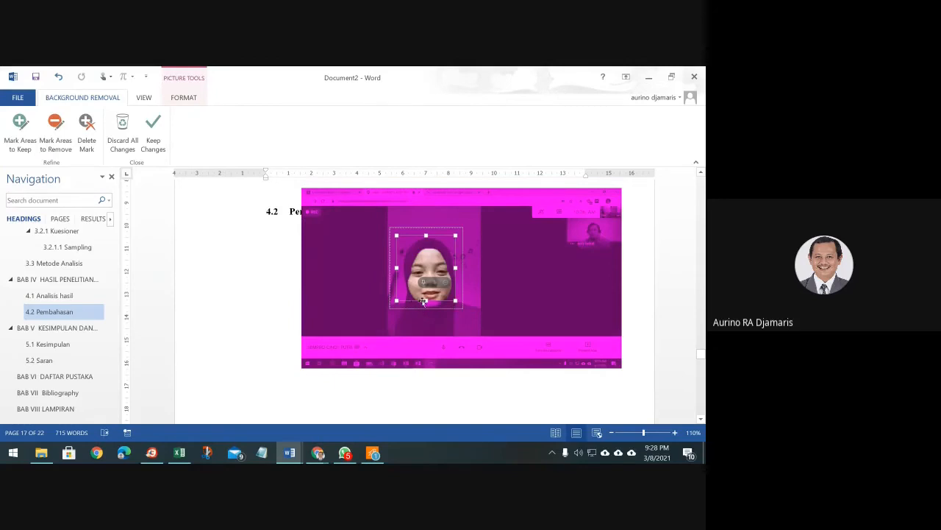
left_click_drag(425, 300, 426, 307)
left_click(639, 360)
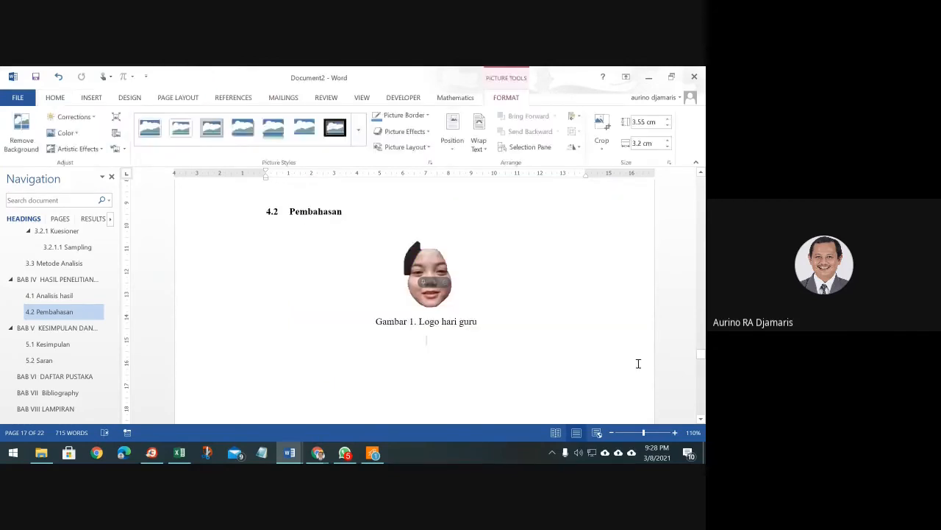
Refine the background removal by widening the kept area around the whole headscarf and marking the patch beside the face for removal.
left_click(422, 266)
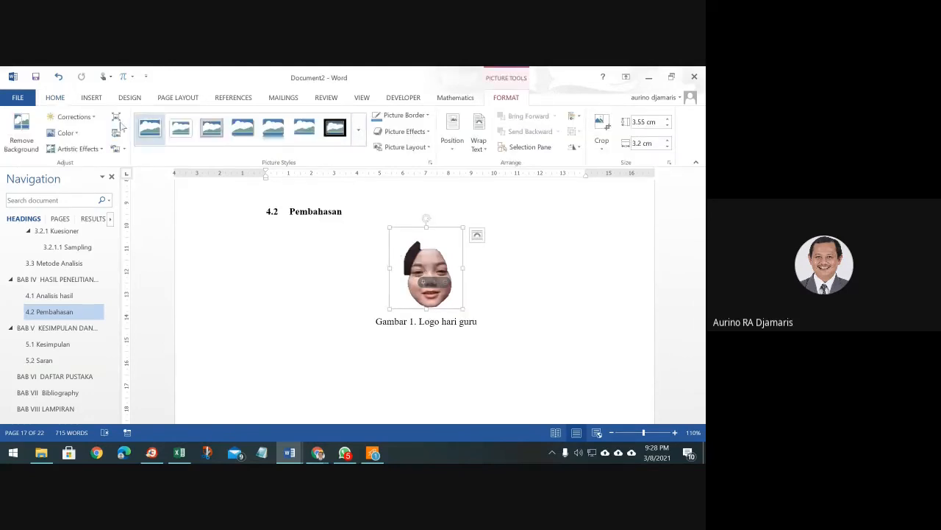
left_click(22, 131)
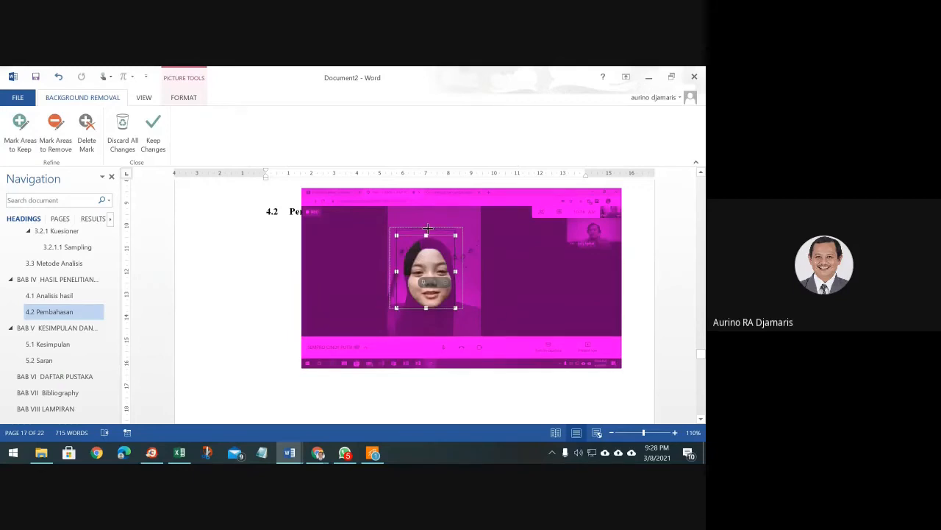
left_click_drag(428, 228, 427, 227)
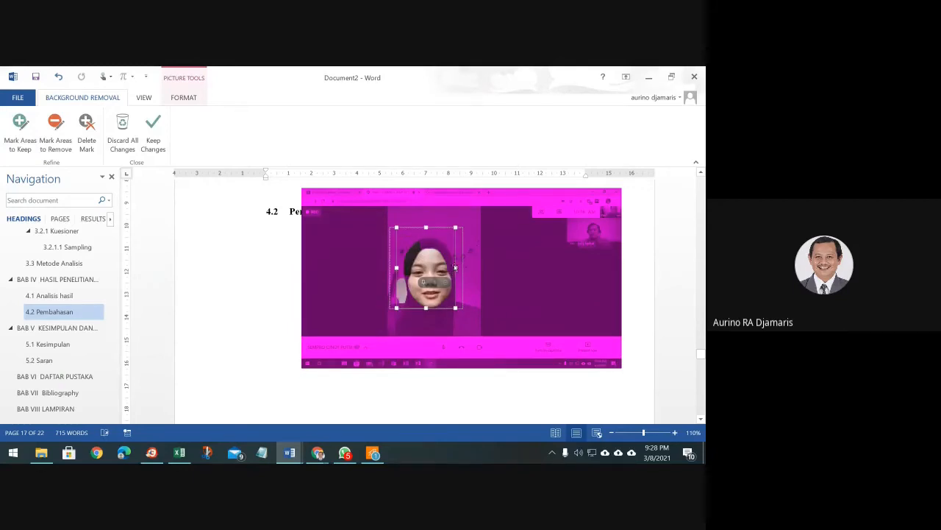
left_click_drag(456, 267, 462, 266)
left_click_drag(396, 266, 387, 267)
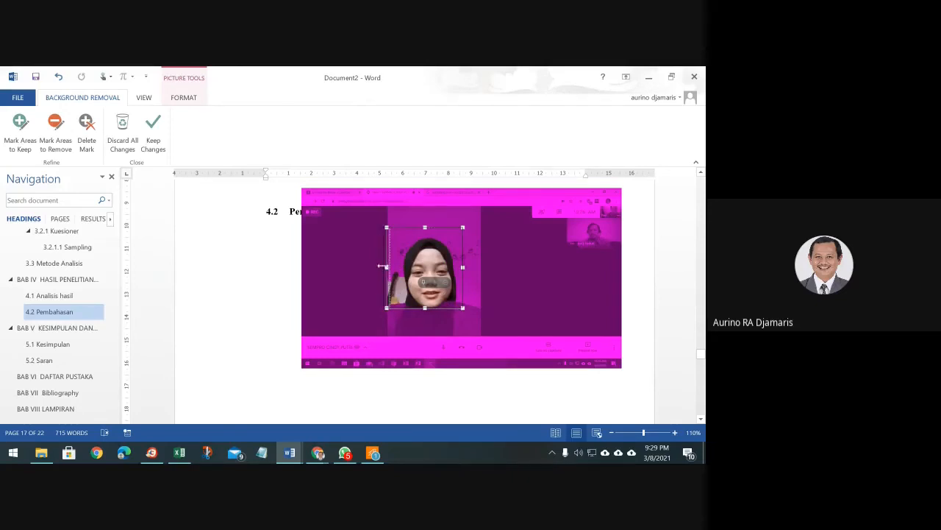
left_click_drag(381, 266, 378, 265)
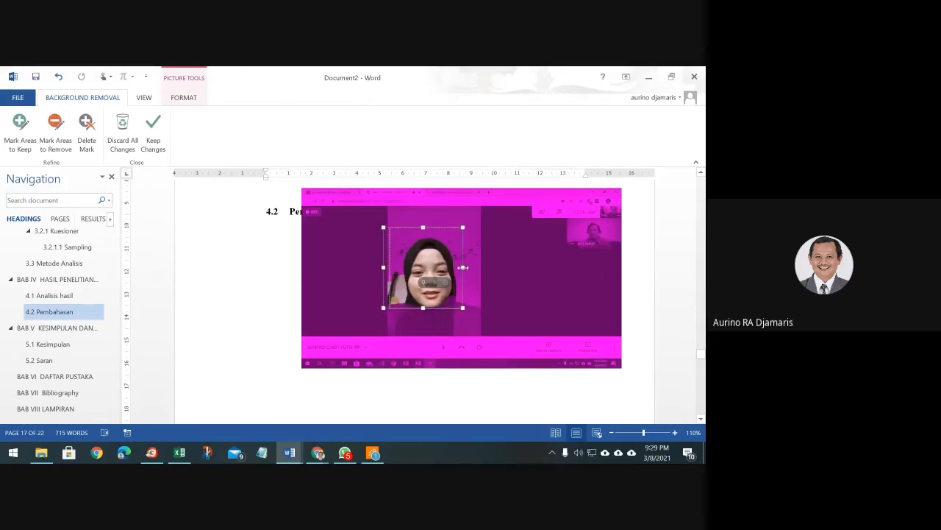
left_click_drag(464, 268, 475, 270)
left_click_drag(383, 267, 389, 267)
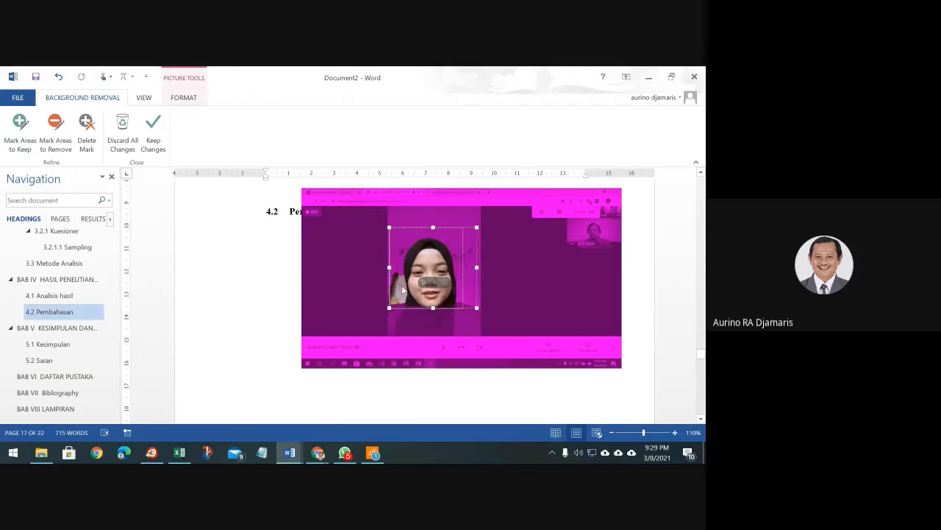
left_click(56, 131)
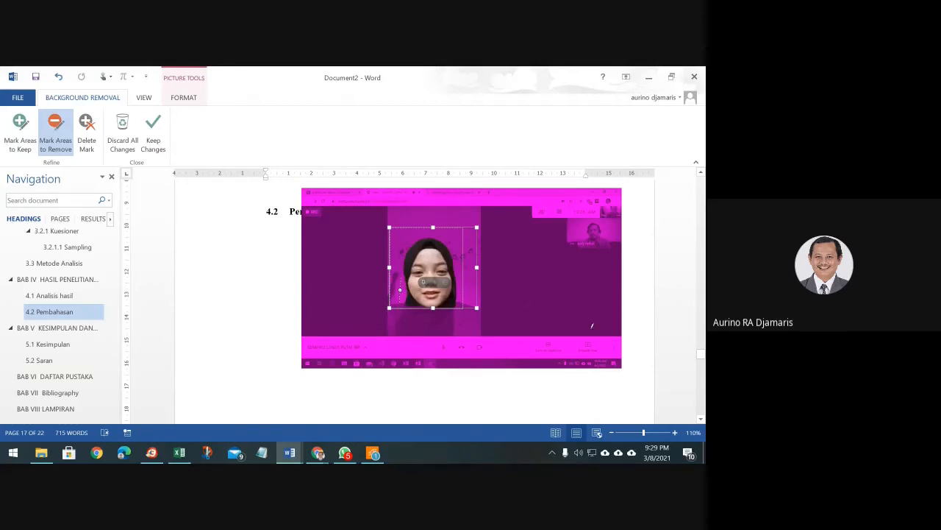
left_click(633, 343)
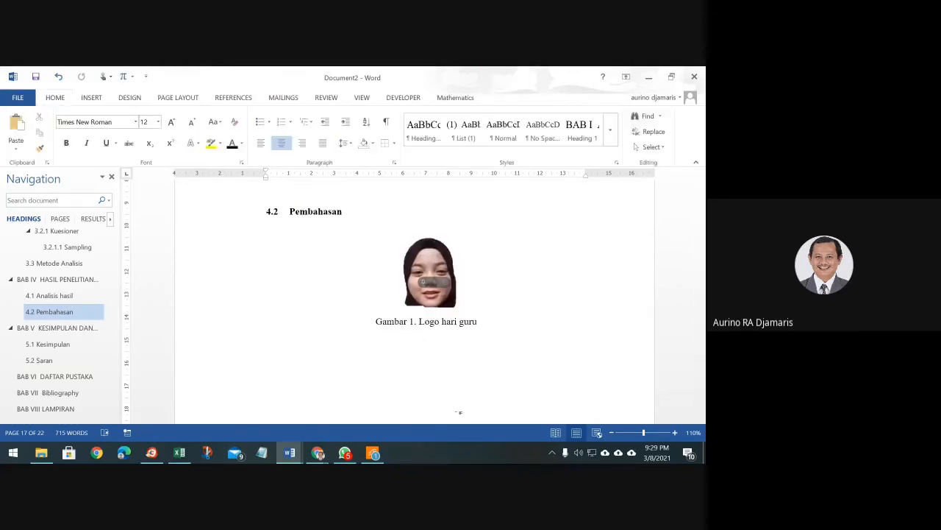
Set the text wrapping of the head cutout picture to Behind Text.
left_click_drag(431, 271, 316, 263)
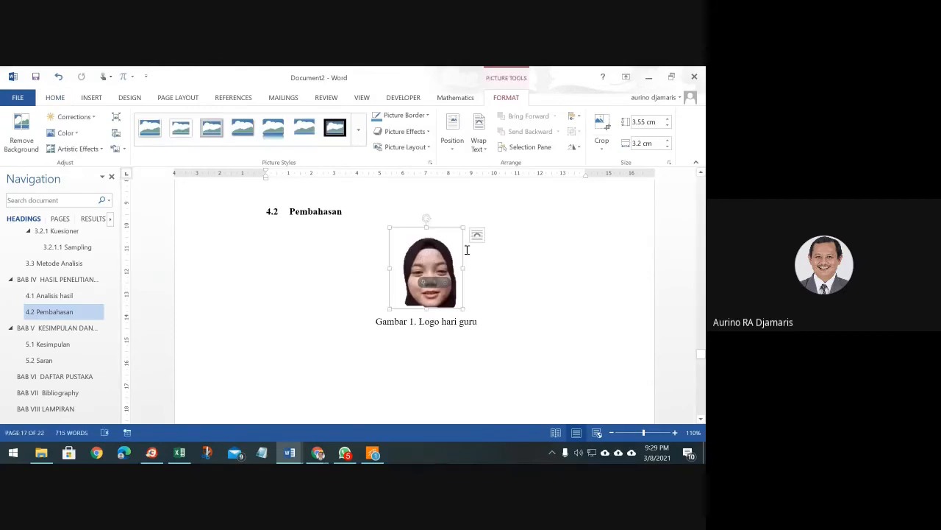
left_click(480, 132)
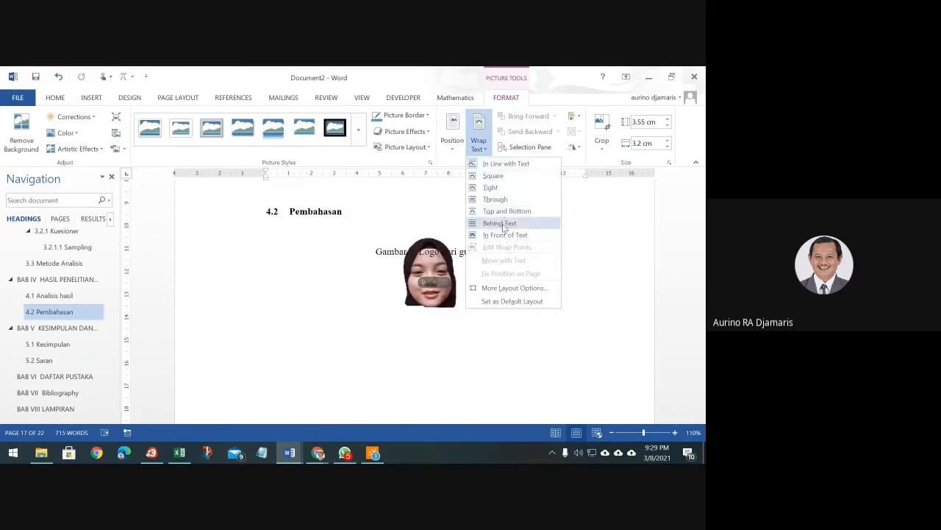
left_click(502, 223)
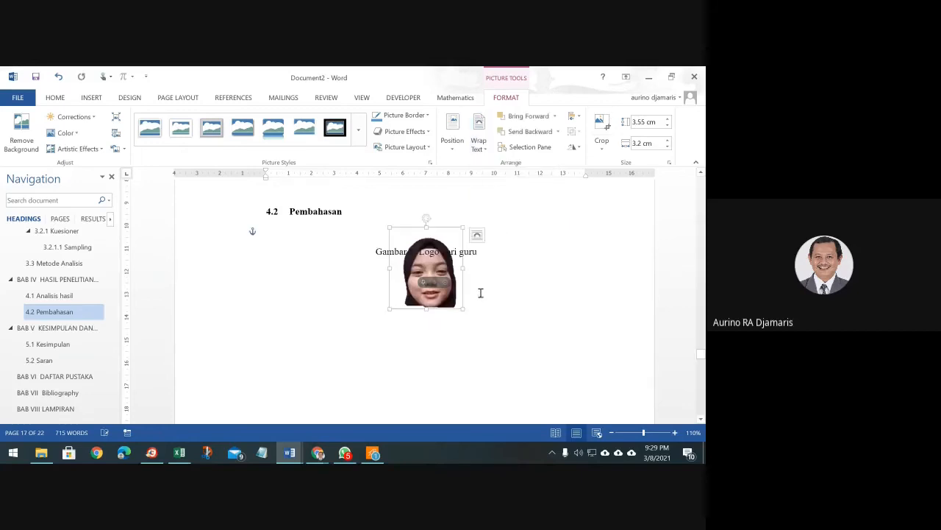
left_click(515, 291)
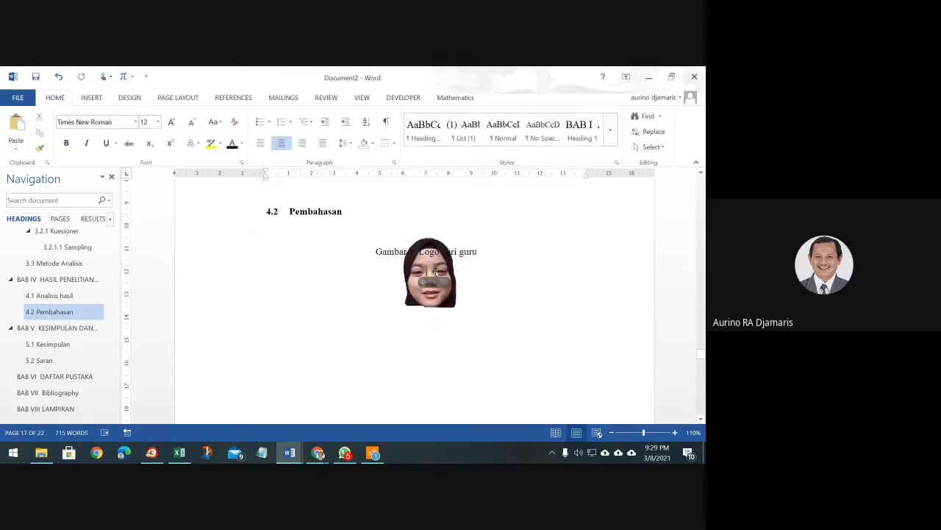
Move the head cutout up so that it sits directly above the Gambar 1 caption.
left_click_drag(430, 271, 438, 242)
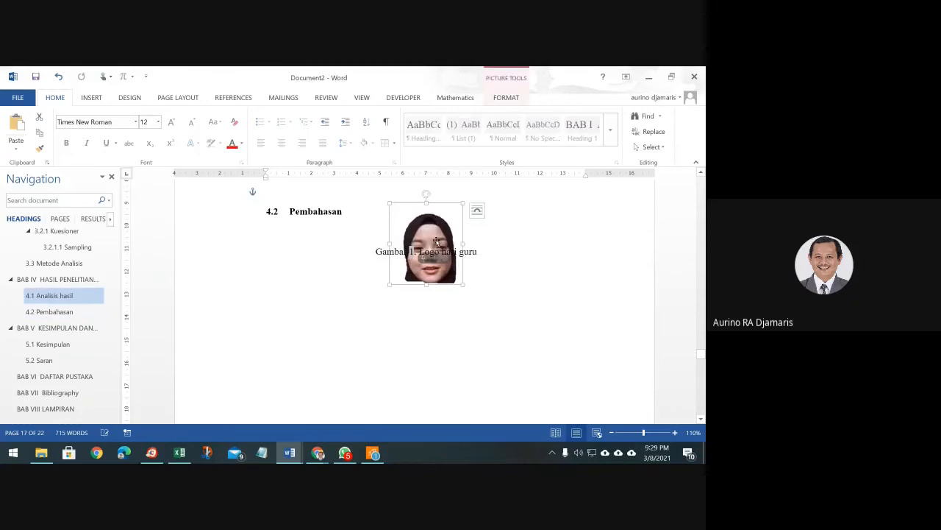
left_click_drag(437, 237, 437, 203)
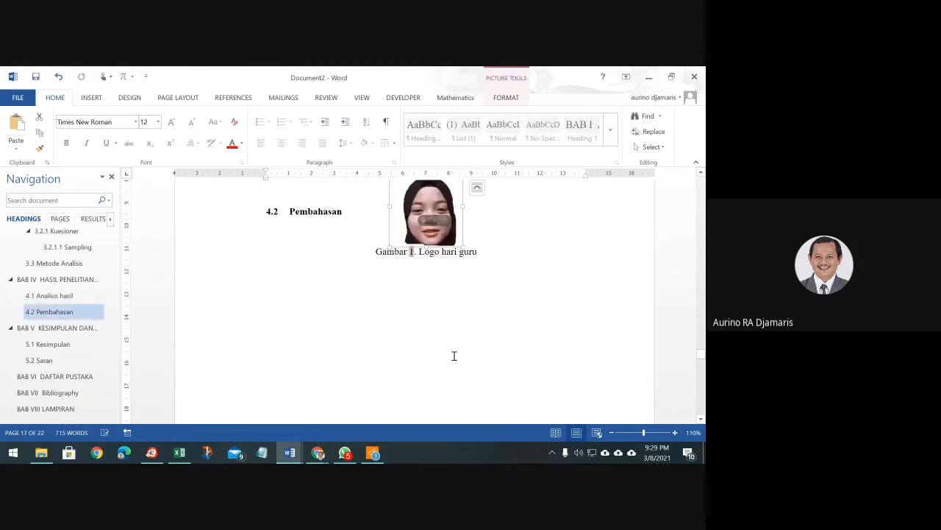
left_click(490, 335)
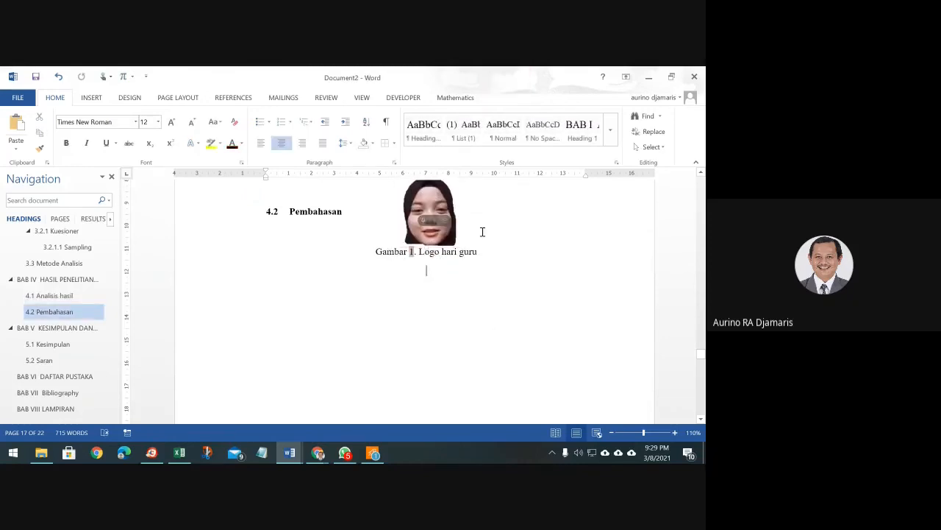
mouse_move(429, 192)
left_mouse_down()
mouse_move(431, 211)
mouse_move(431, 197)
left_mouse_up()
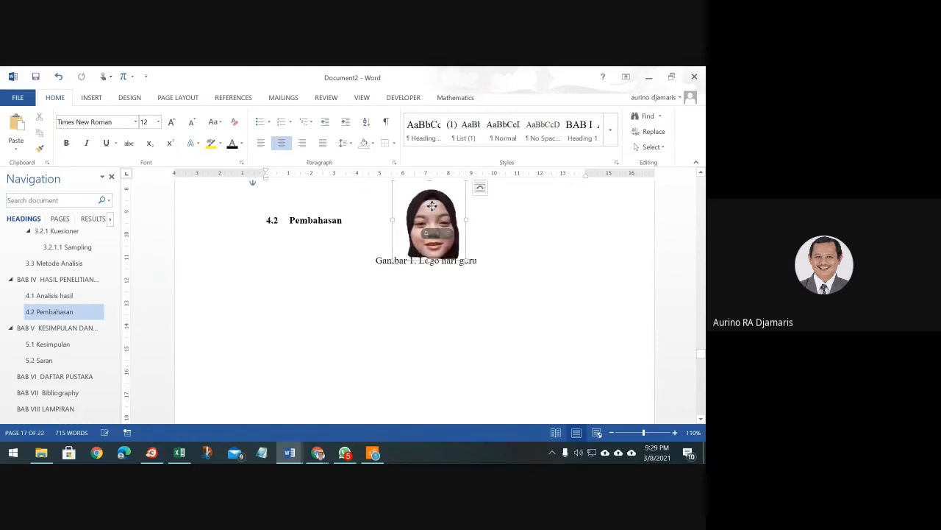
left_click(92, 97)
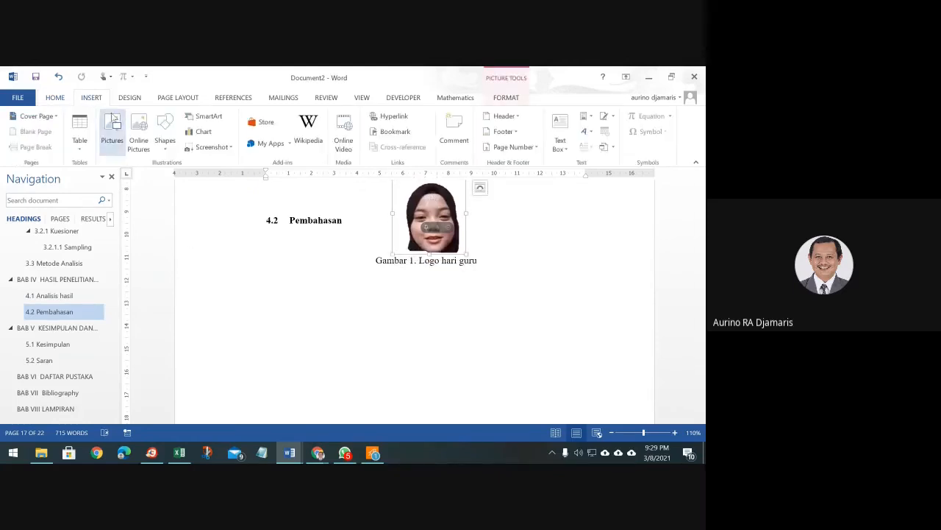
left_click(256, 279)
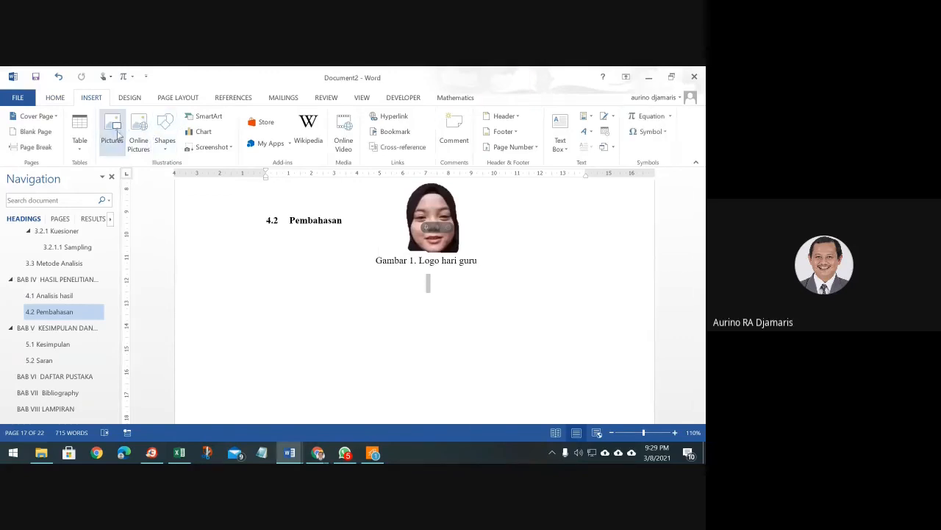
left_click(120, 147)
scroll(221, 250, "down", 3)
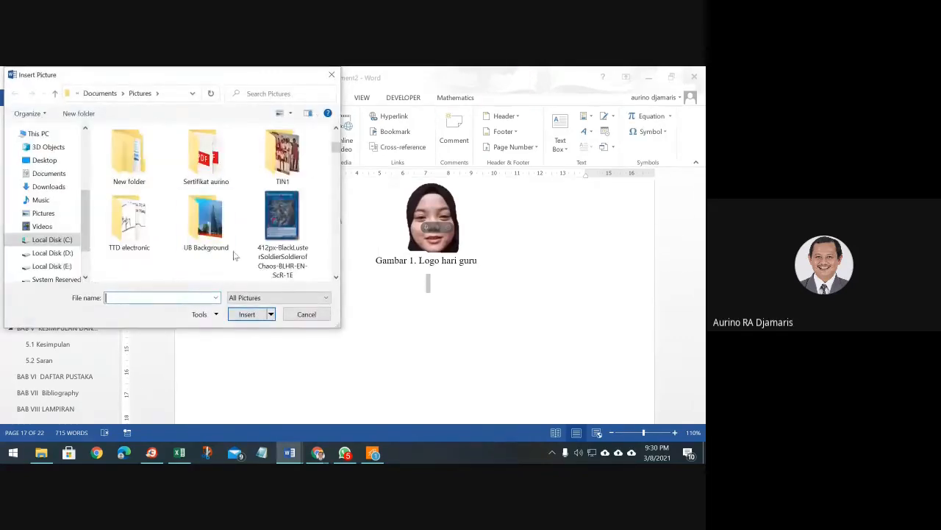
scroll(211, 255, "down", 3)
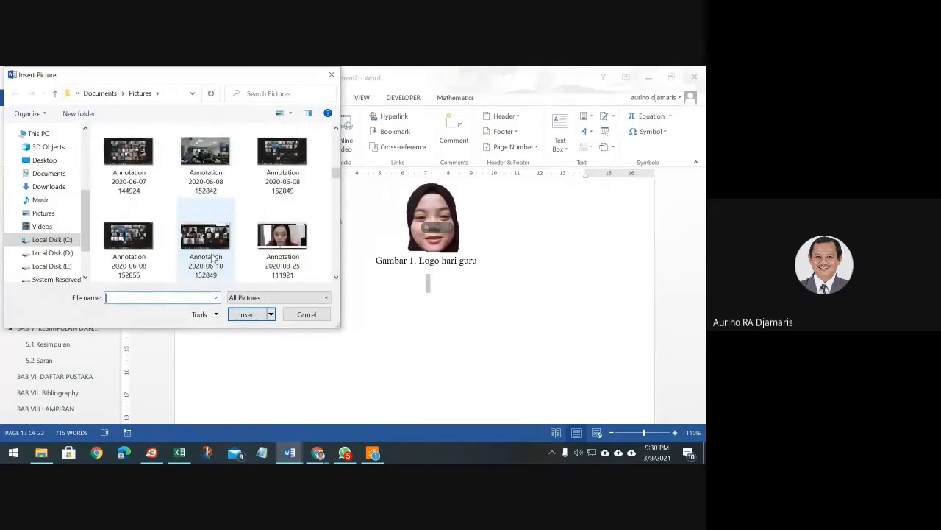
left_click(297, 239)
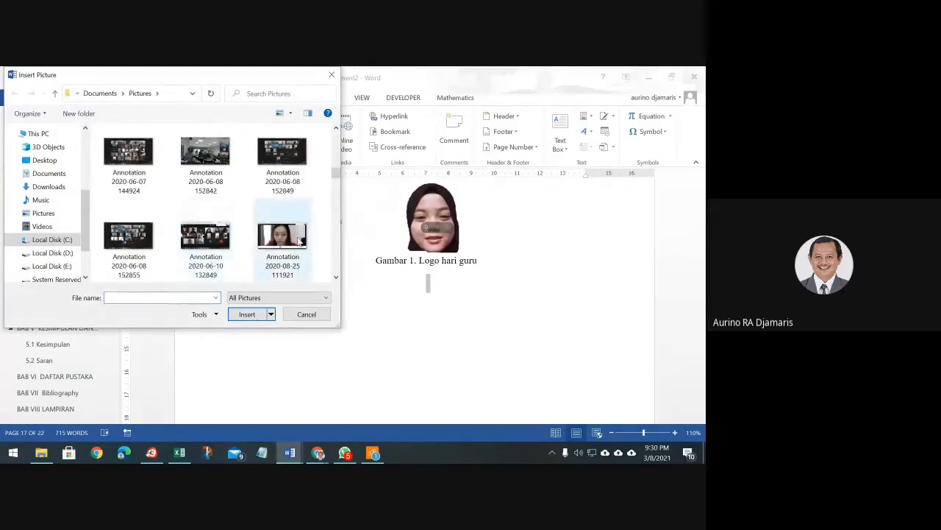
left_click(247, 314)
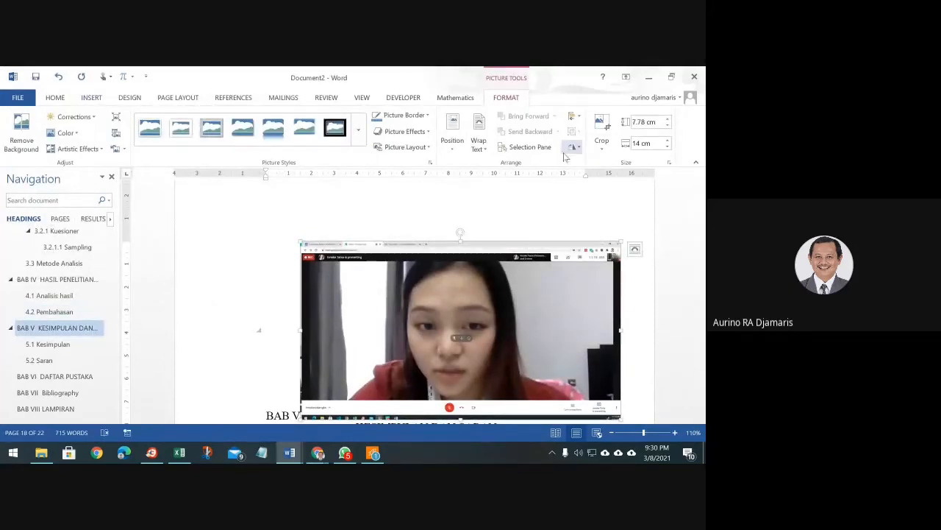
left_click(602, 145)
left_click(607, 165)
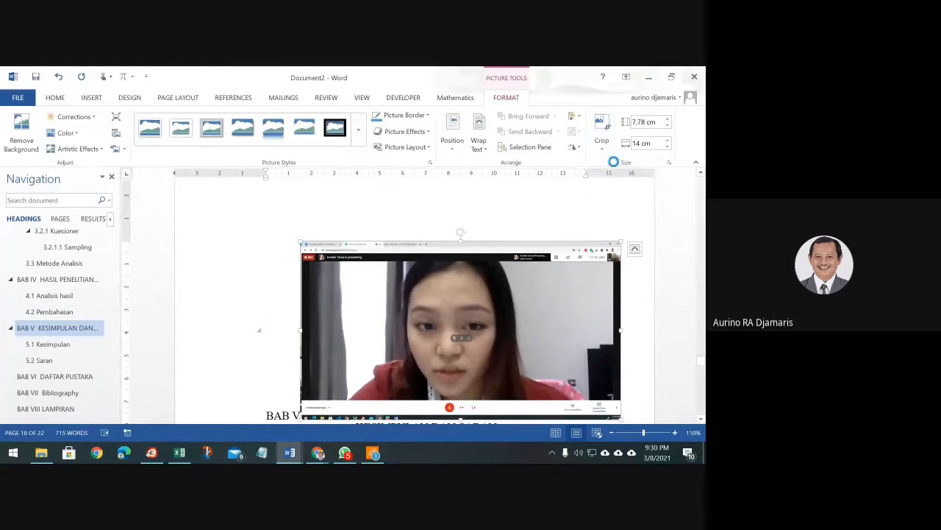
left_click_drag(621, 417, 588, 389)
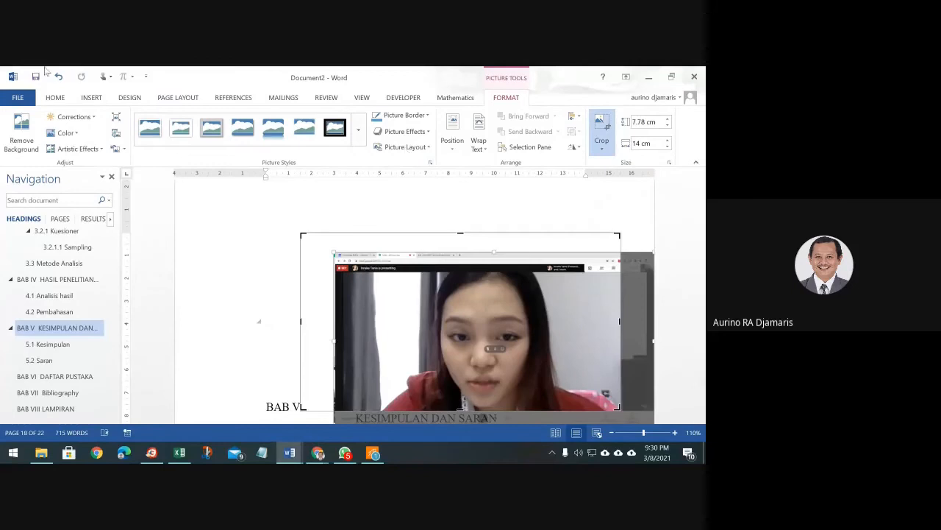
left_click(58, 77)
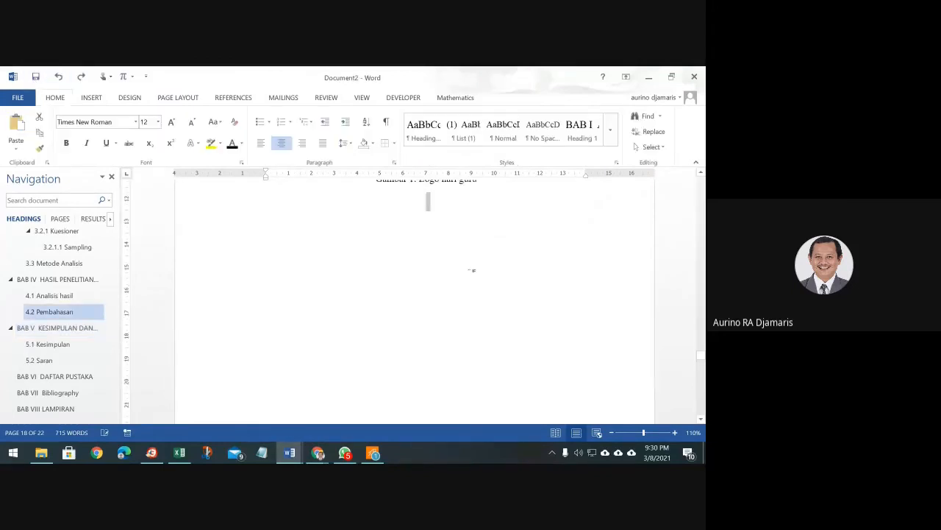
scroll(473, 279, "up", 3)
scroll(475, 305, "down", 6)
scroll(475, 313, "down", 5)
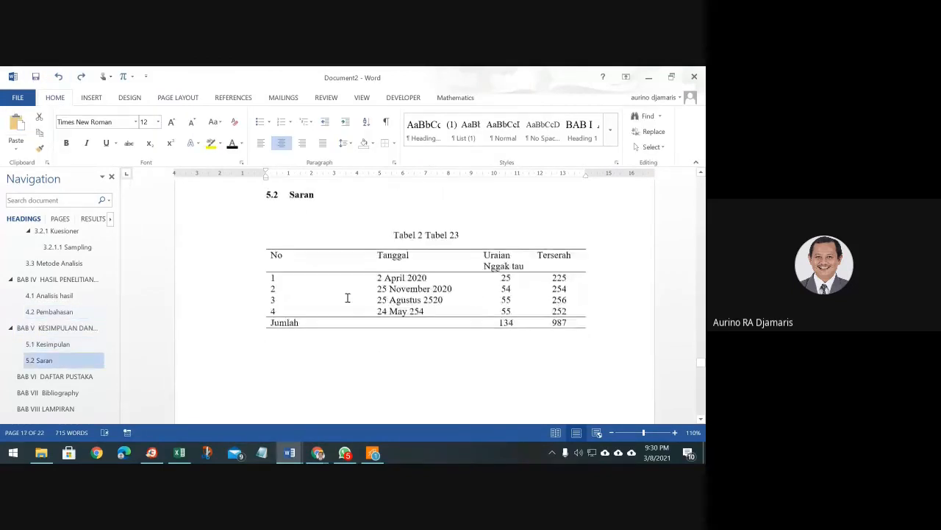
scroll(346, 296, "up", 7)
left_click(81, 77)
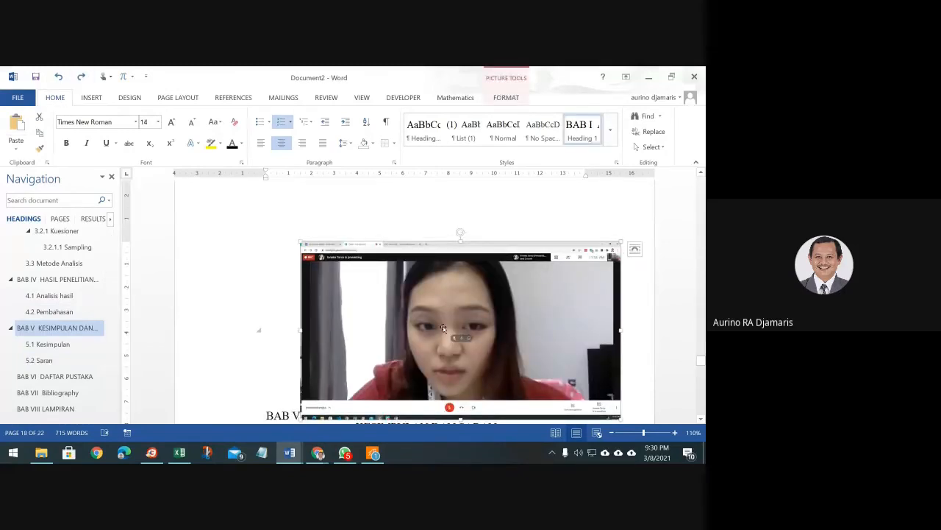
Crop the inserted video-call screenshot to 8.66 cm wide and 6.9 cm high, cutting away its right and bottom parts.
left_click(506, 97)
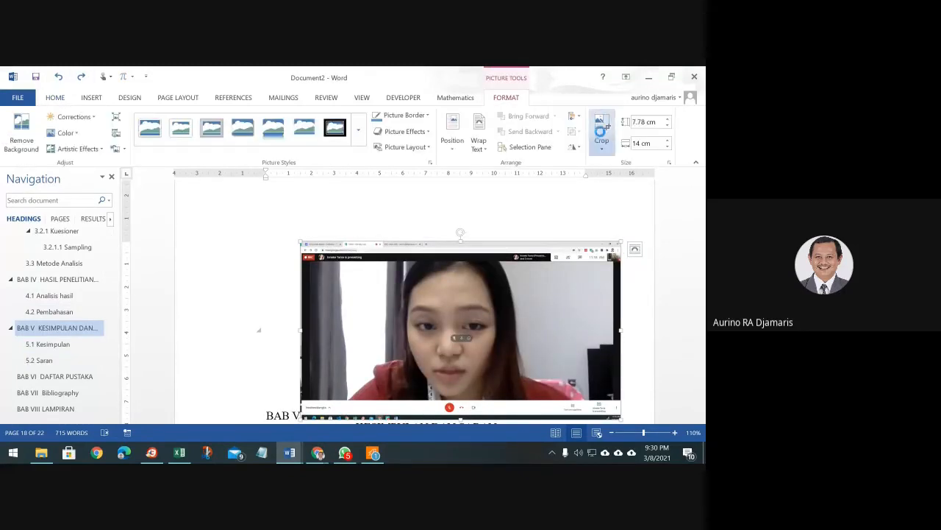
left_click(602, 129)
left_click_drag(620, 417, 499, 390)
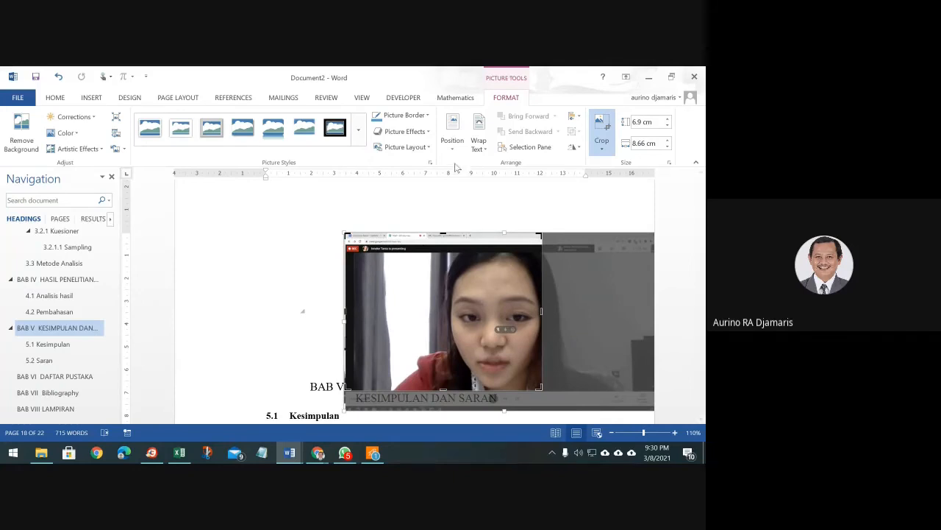
Remove the background of the cropped screenshot, extending the kept area to the crop's right edge and down past the chin.
left_click(22, 133)
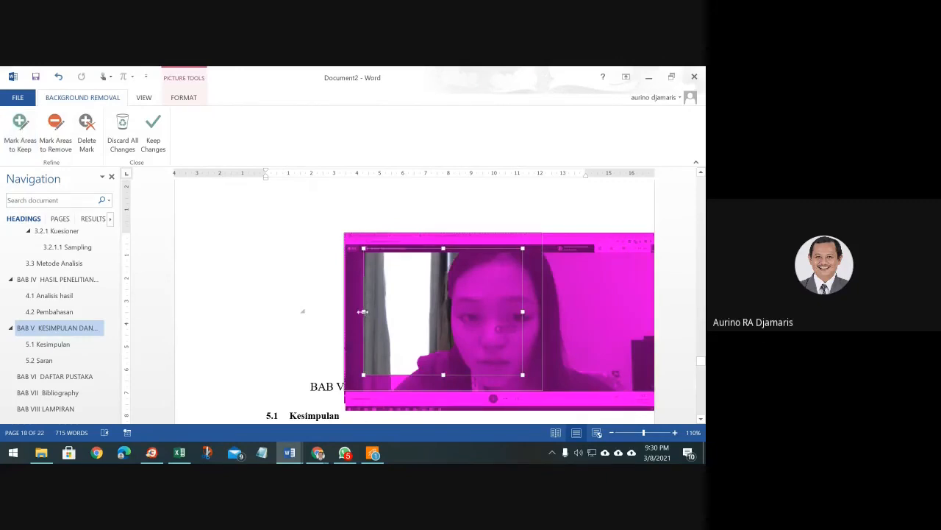
left_click_drag(364, 310, 367, 310)
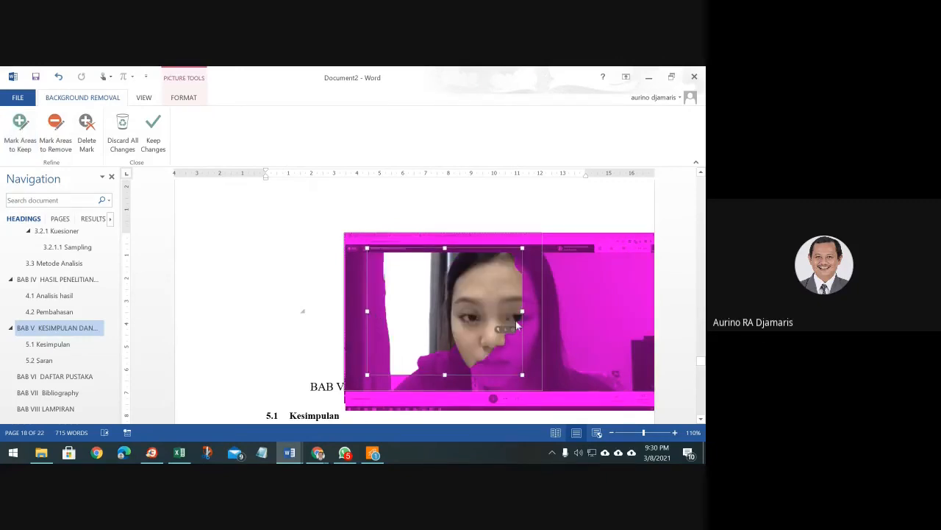
left_click_drag(522, 312, 542, 312)
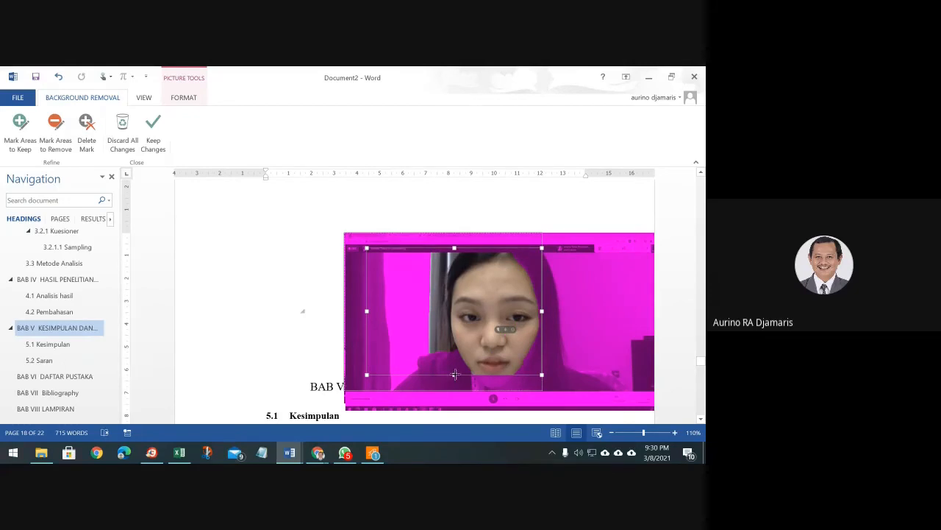
left_click_drag(455, 375, 456, 386)
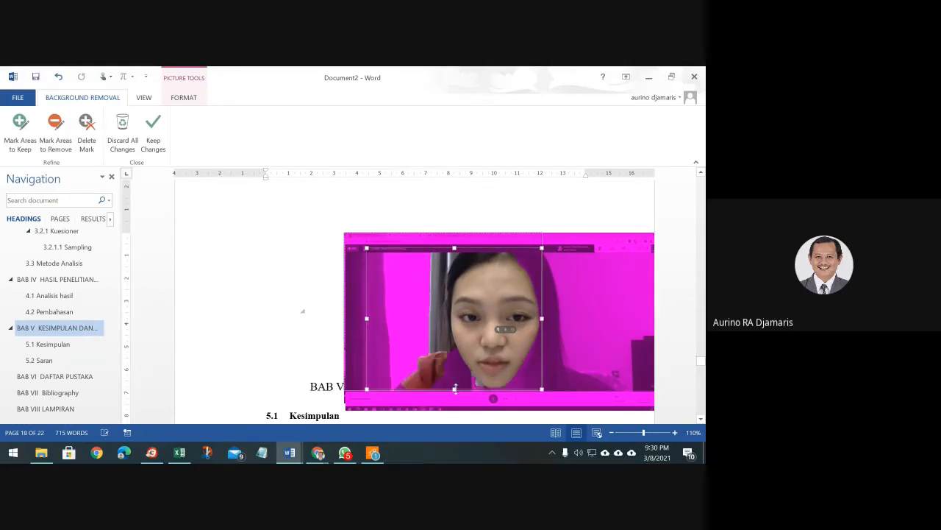
left_click(670, 302)
left_click(473, 326)
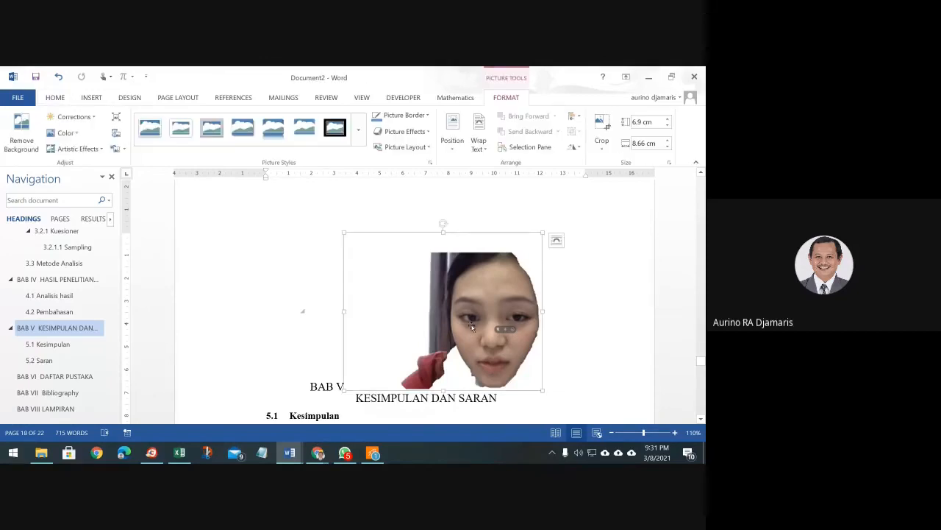
Reopen the background removal of the face picture and mark the curtain strip beside the hair for removal.
scroll(472, 326, "up", 3)
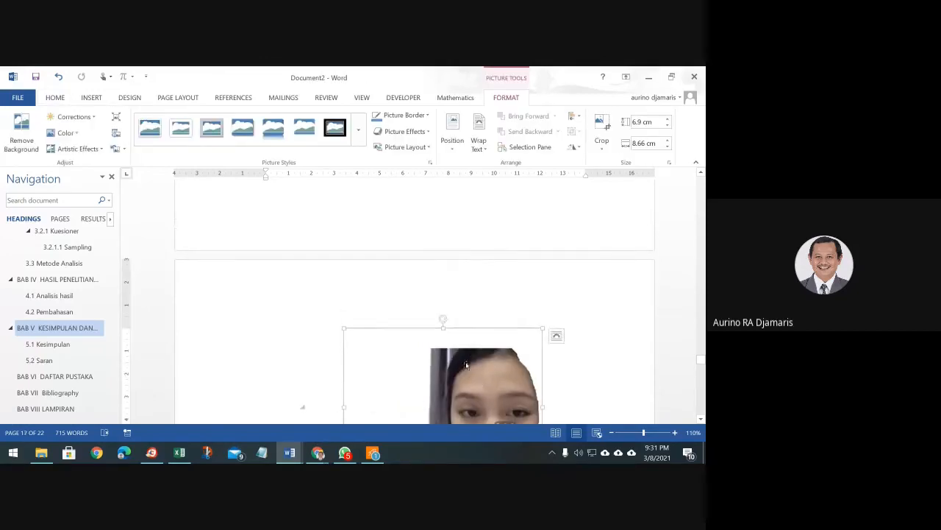
scroll(466, 364, "down", 2)
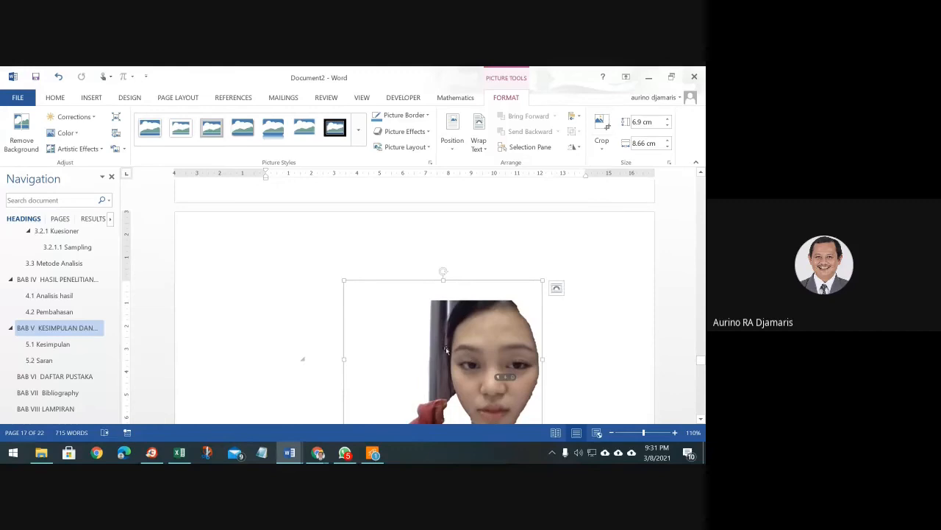
left_click(21, 131)
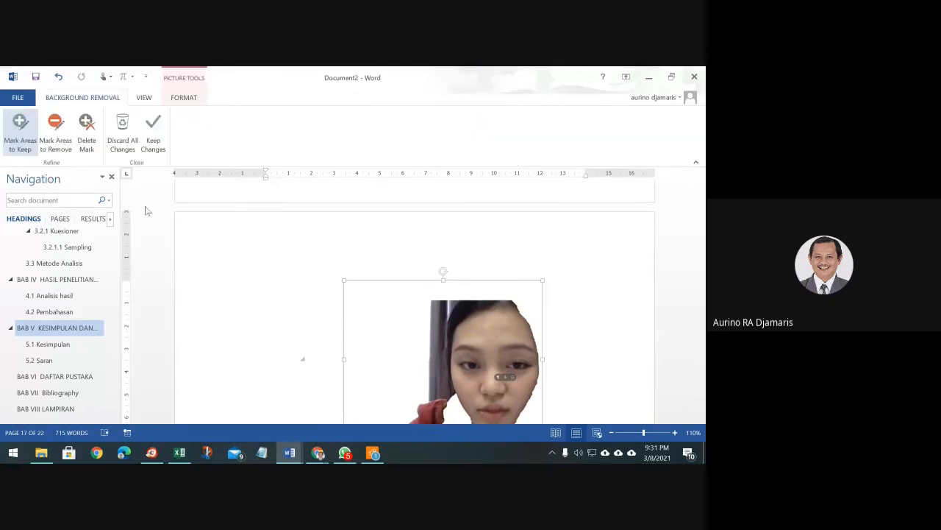
scroll(336, 216, "down", 4)
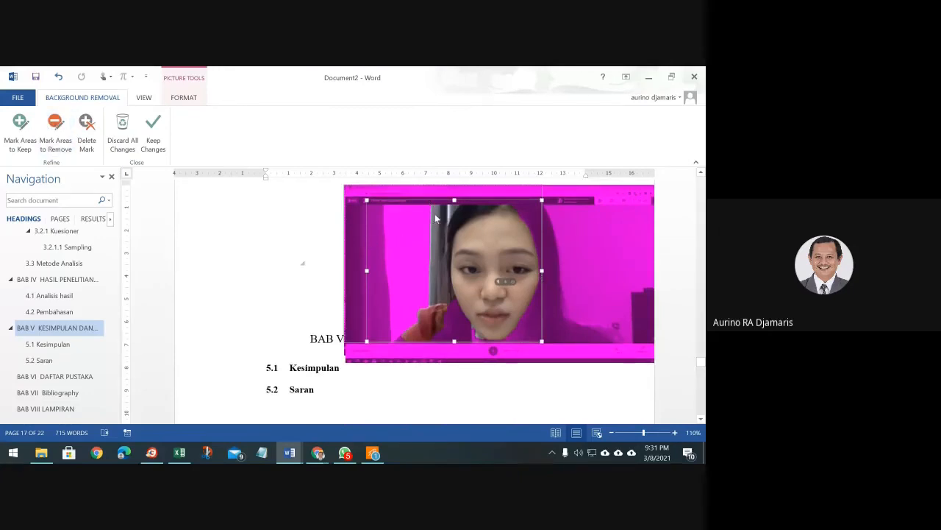
left_click(56, 136)
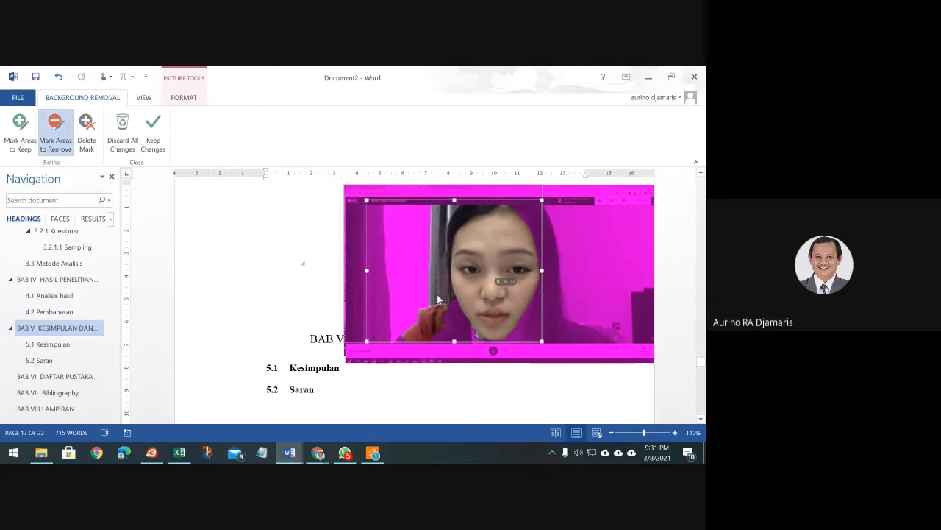
left_click_drag(437, 294, 438, 204)
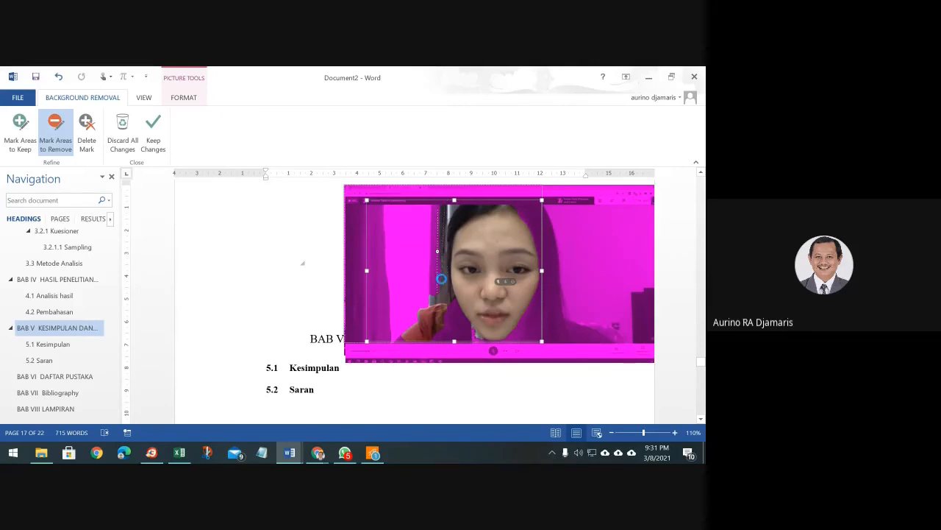
left_click_drag(442, 274, 439, 294)
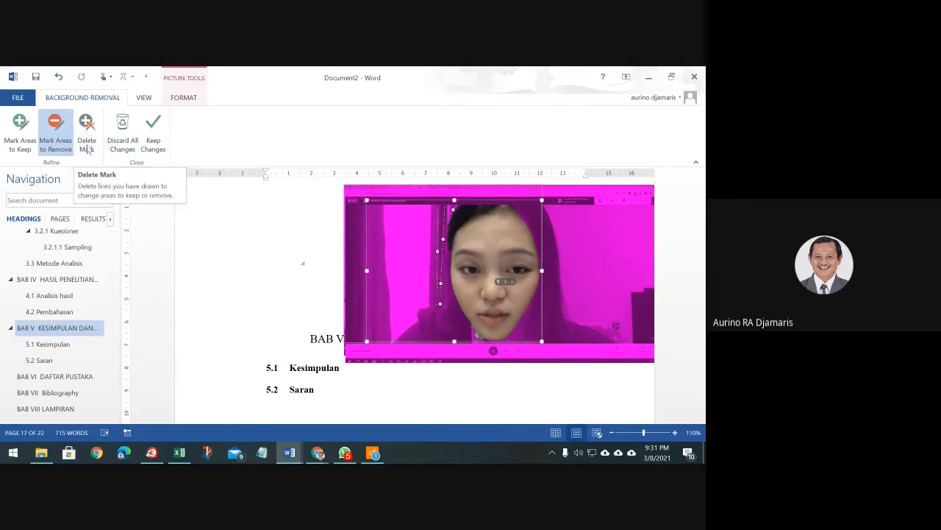
Mark the hair and clothing around the face as areas to keep, and apply the background removal.
left_click(30, 135)
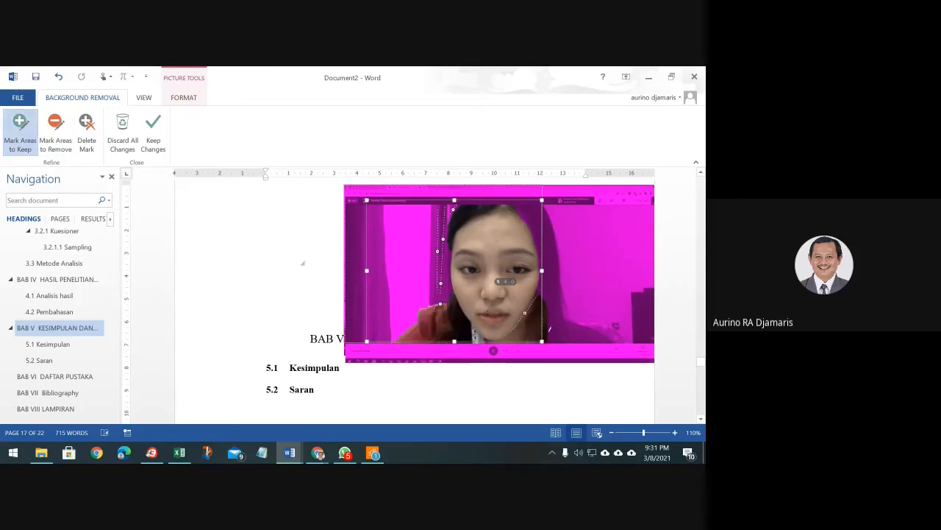
left_click(668, 244)
left_click(595, 324)
Move the headscarf cutout from above the Gambar 1 caption to the empty area below it.
scroll(595, 324, "up", 6)
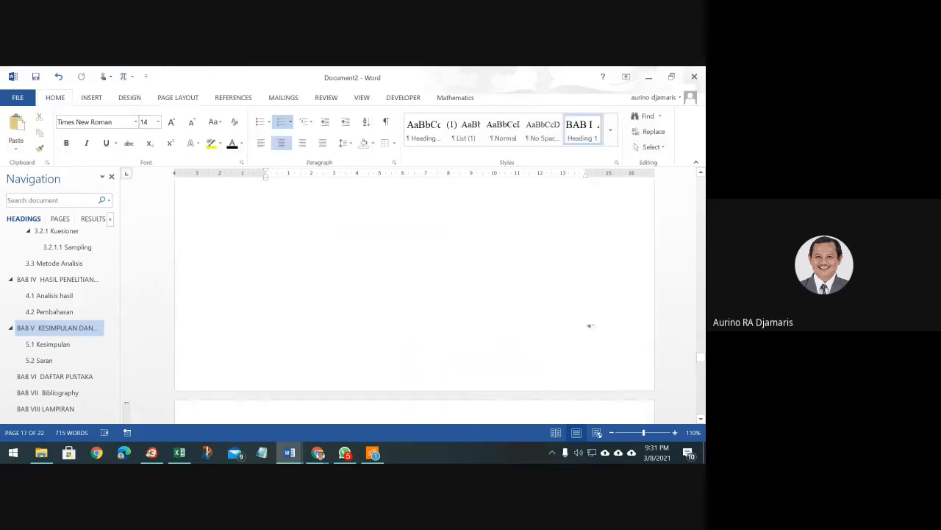
scroll(522, 315, "up", 4)
scroll(525, 311, "down", 2)
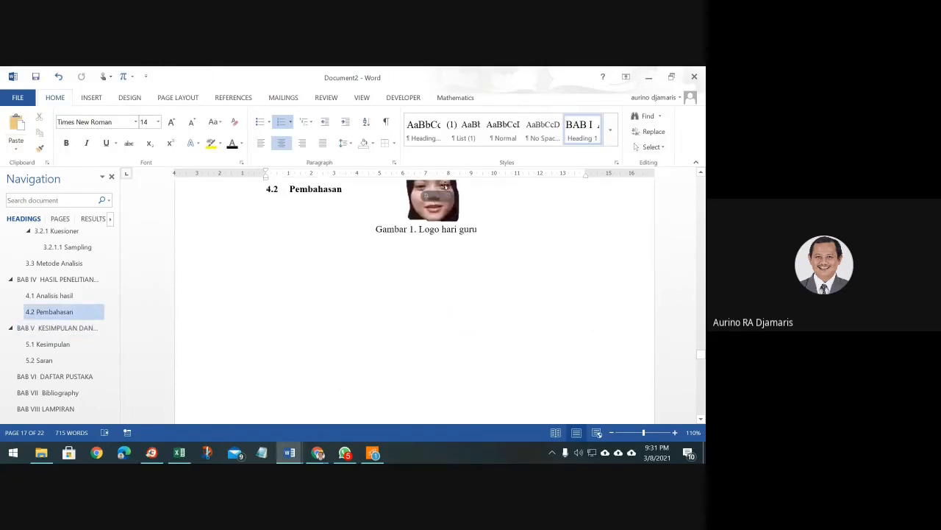
left_click_drag(445, 182, 468, 437)
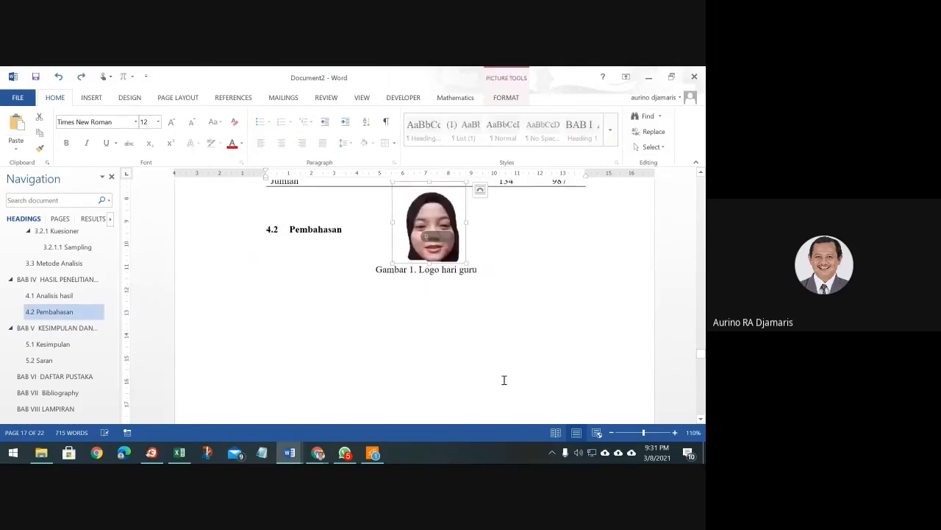
scroll(504, 372, "down", 2)
scroll(504, 366, "down", 3)
scroll(498, 343, "up", 8)
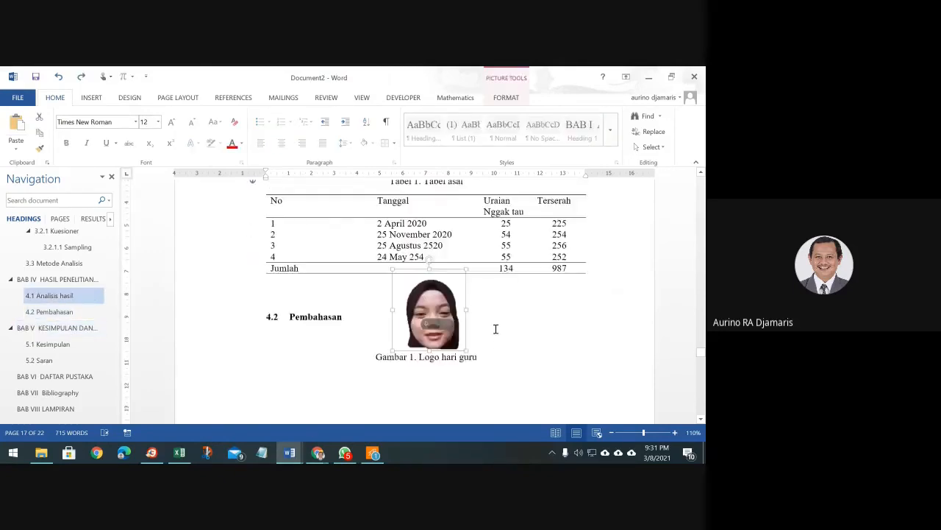
left_click_drag(448, 337, 447, 415)
Move the headscarf cutout further down to the top of the BAB V page.
scroll(515, 370, "down", 3)
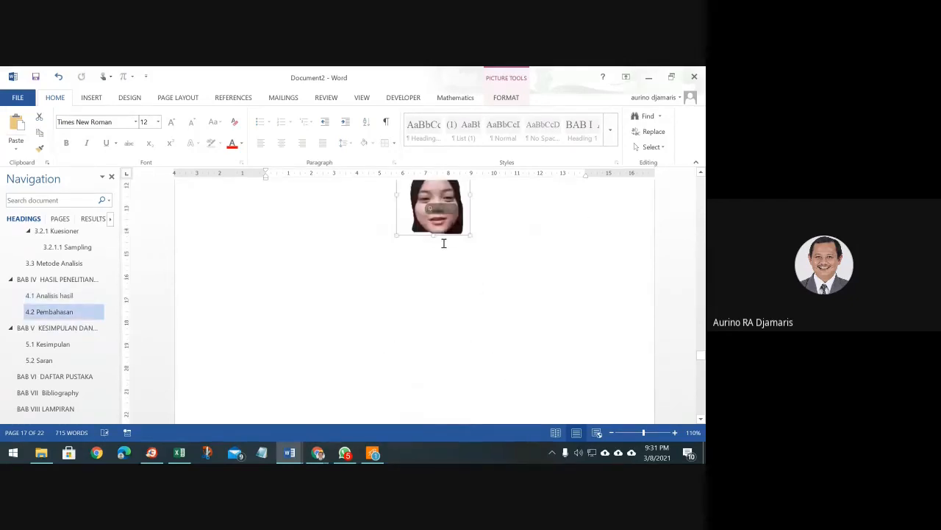
scroll(515, 353, "up", 3)
scroll(515, 346, "up", 2)
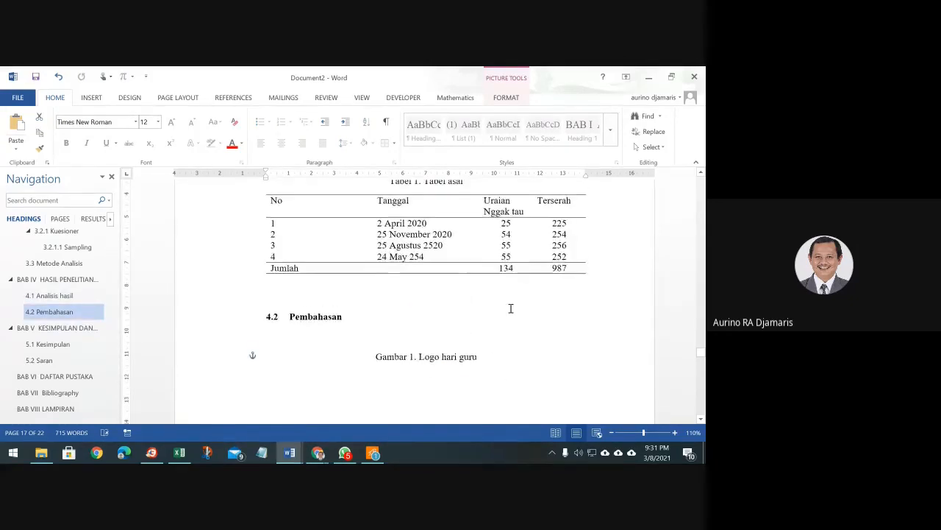
scroll(511, 312, "up", 2)
scroll(511, 309, "down", 6)
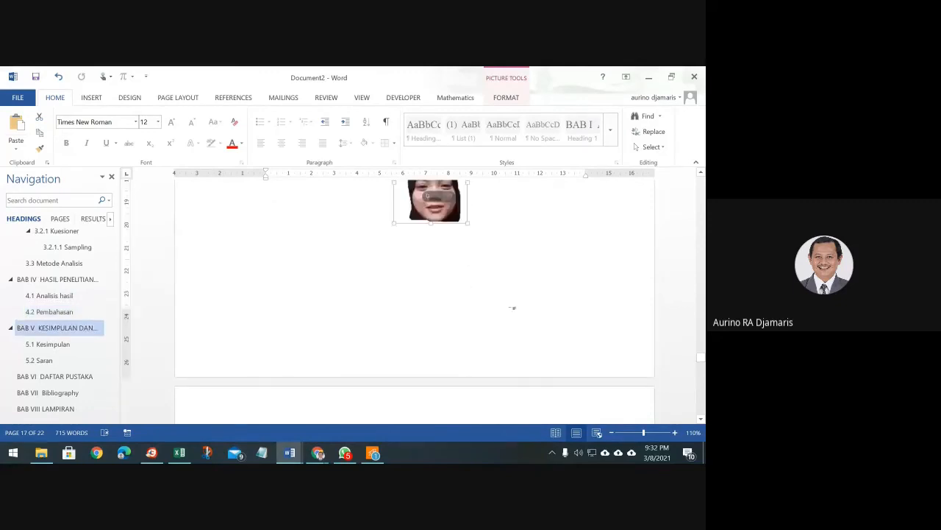
left_click_drag(427, 218, 424, 406)
scroll(498, 297, "down", 3)
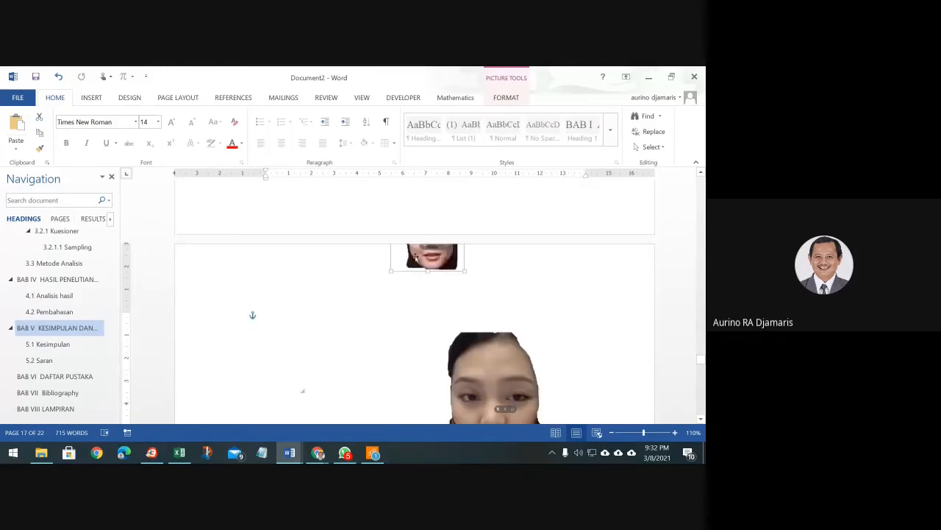
Place the headscarf cutout to the left of the face cutout on the BAB V page and enlarge it to a similar size.
left_click_drag(416, 256, 373, 446)
right_click(374, 446)
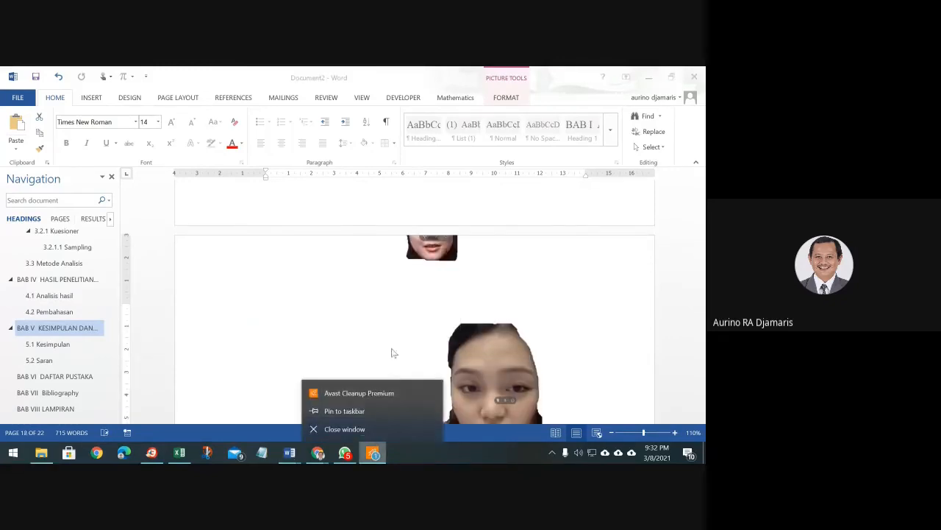
left_click(433, 256)
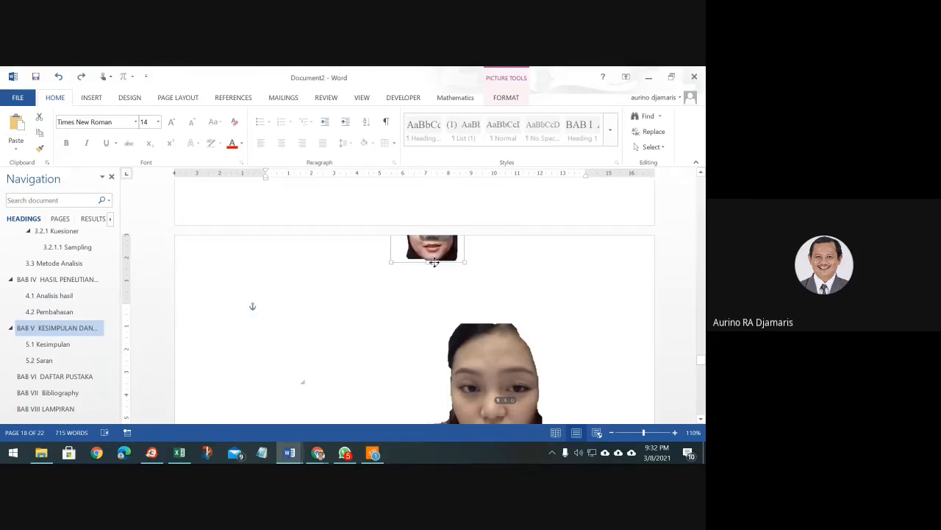
left_click_drag(434, 256, 375, 364)
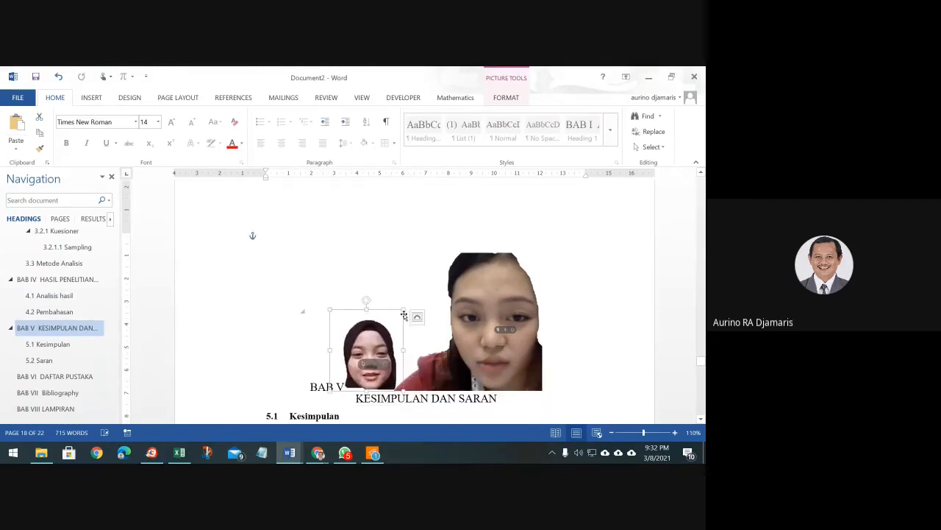
left_click_drag(403, 308, 457, 249)
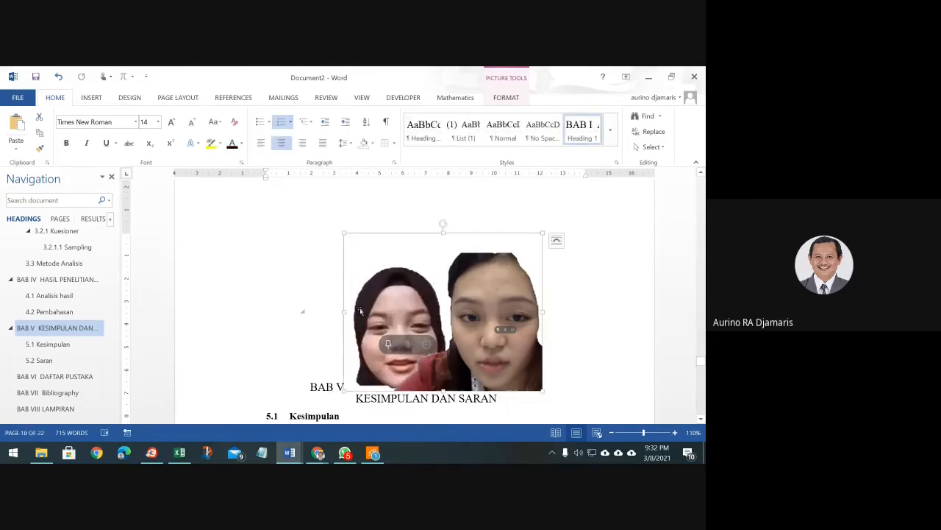
Set the text wrapping of the face cutout without headscarf to Behind Text.
left_click_drag(353, 262, 395, 315)
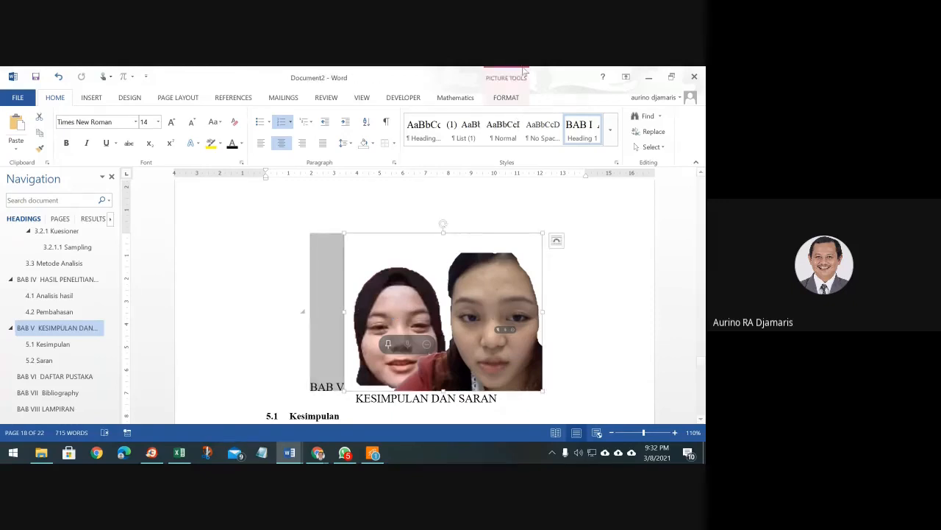
left_click(508, 98)
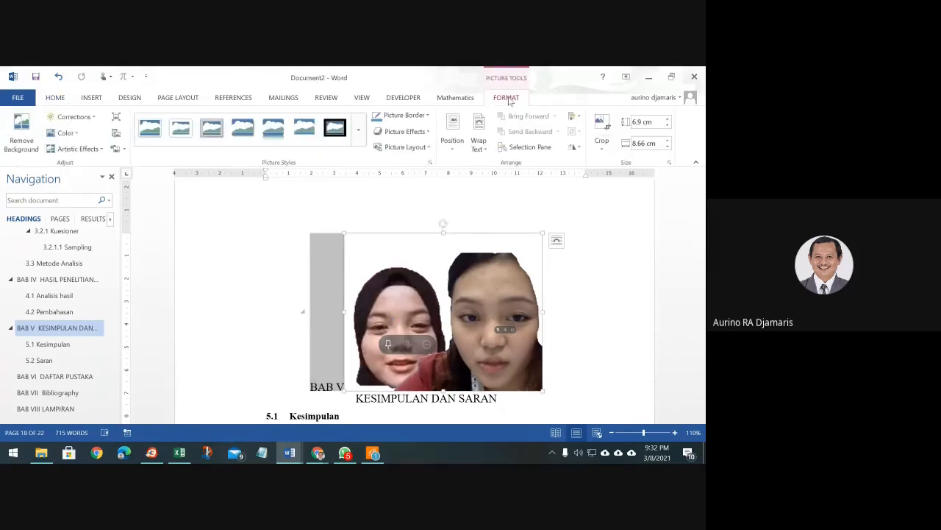
left_click(479, 144)
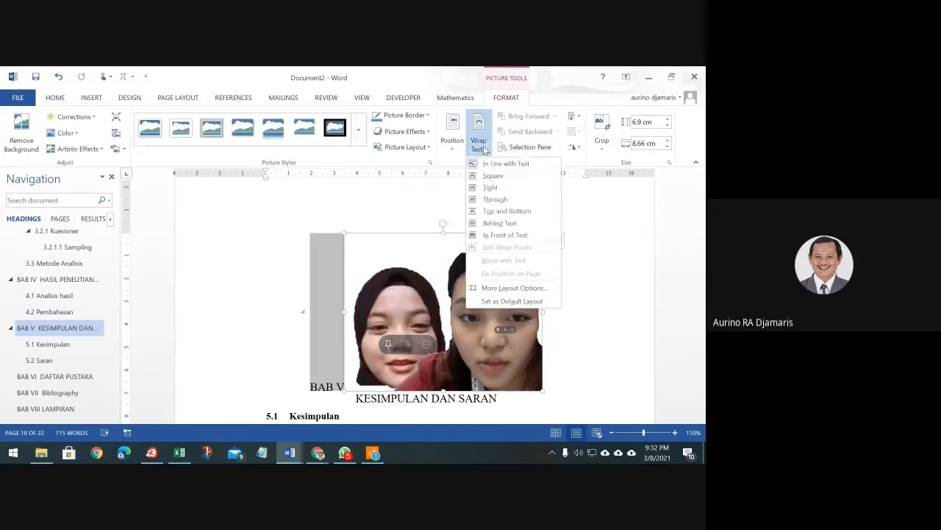
left_click(499, 223)
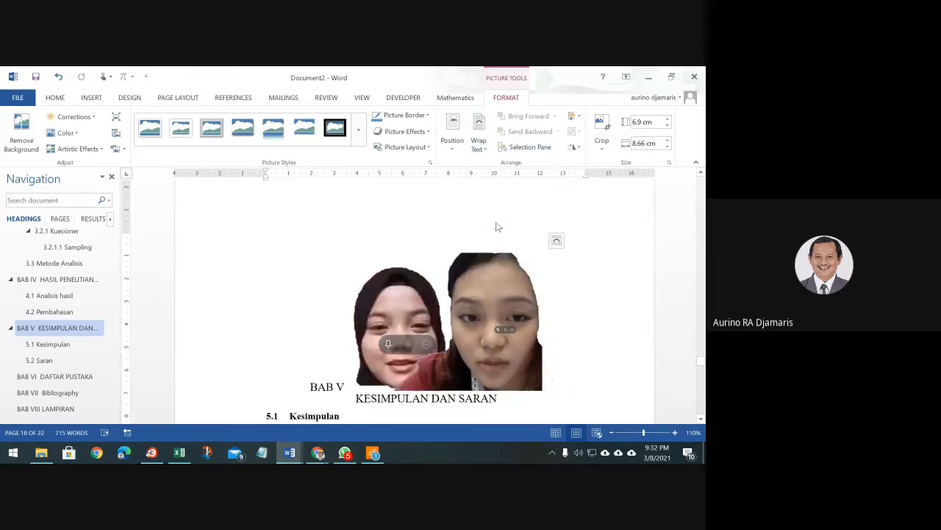
Move the face cutout without headscarf to the right of the BAB V heading, clear of the headscarf cutout.
left_click(403, 310)
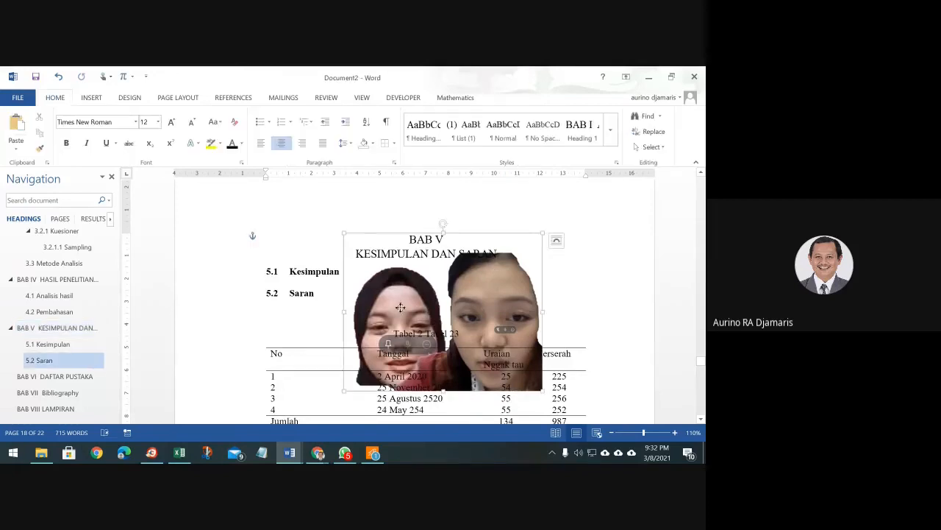
left_click_drag(400, 308, 475, 292)
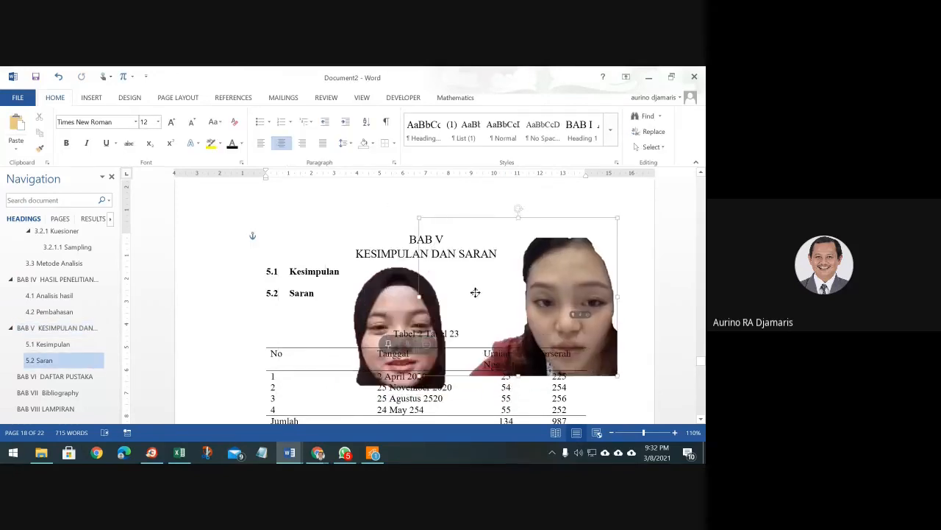
left_click(387, 312)
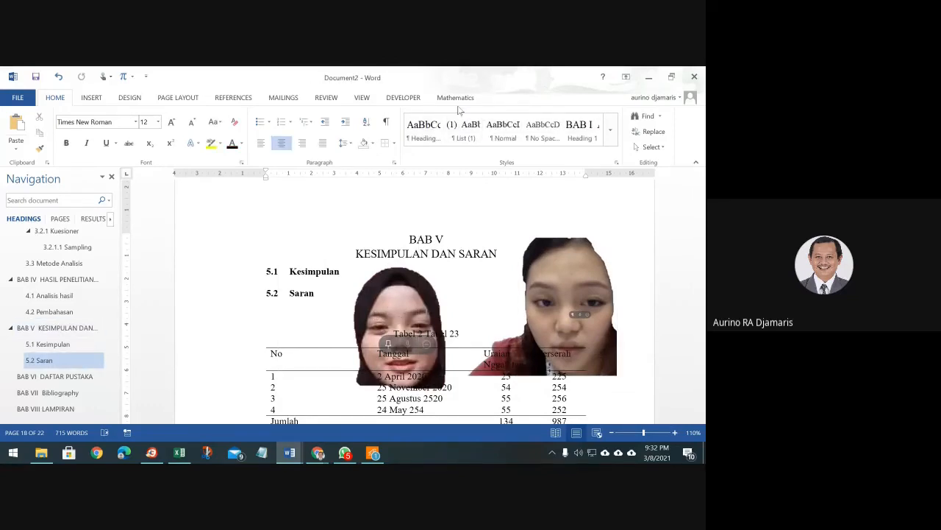
scroll(416, 349, "down", 1)
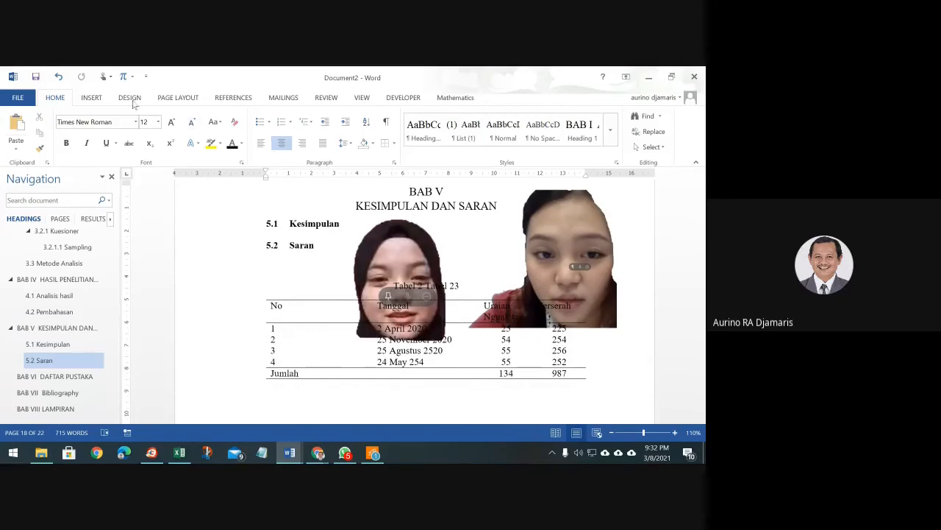
Undo the latest layout changes to both face cutouts and enlarge the headscarf cutout to a size similar to its neighbour.
left_click(59, 77)
left_click(59, 76)
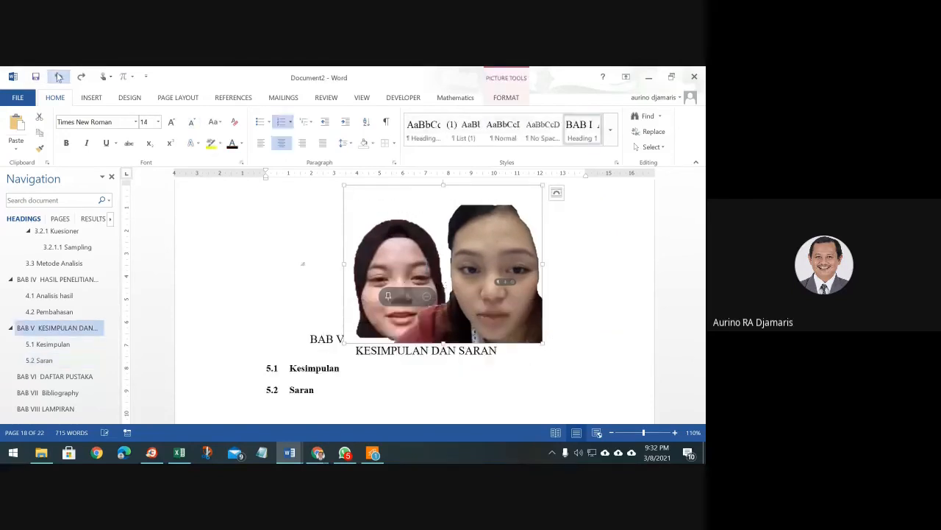
left_click(59, 77)
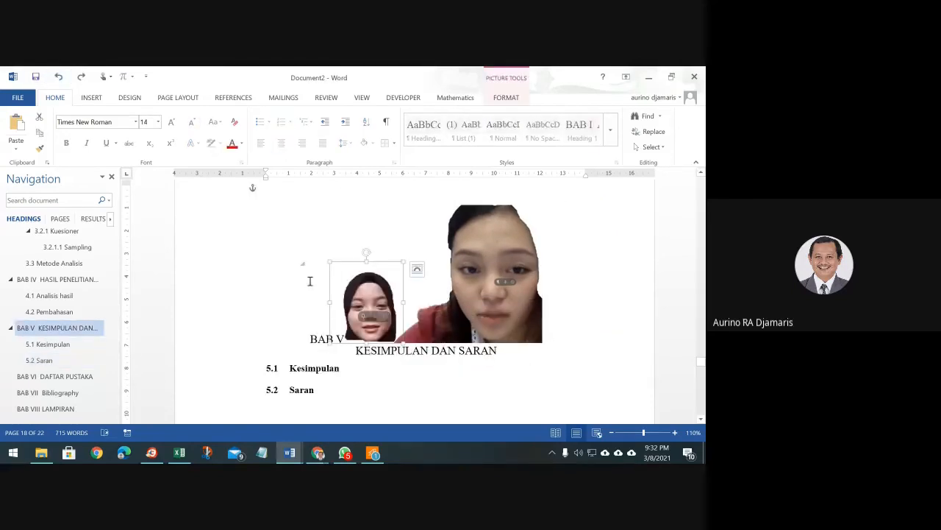
left_click_drag(403, 262, 432, 282)
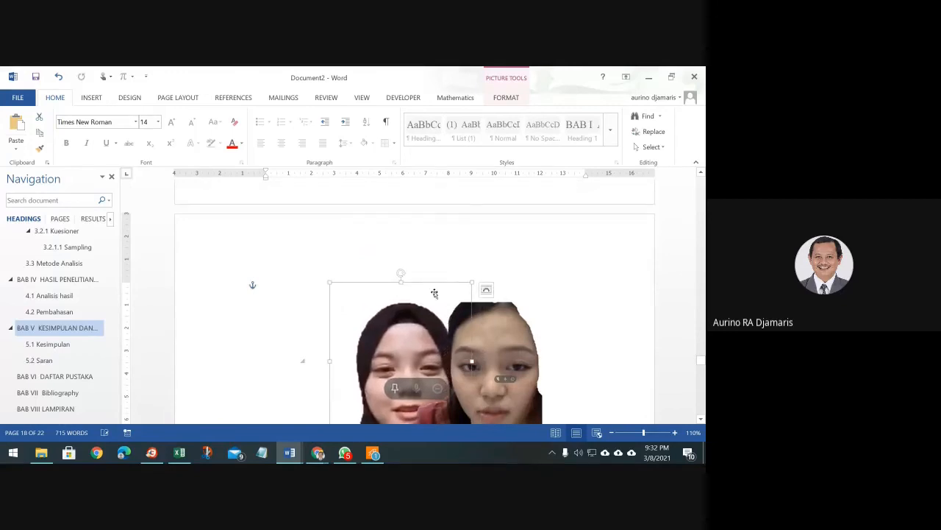
Set the text wrapping of the face cutout without headscarf to Square and shift it slightly to the right.
left_click(462, 337)
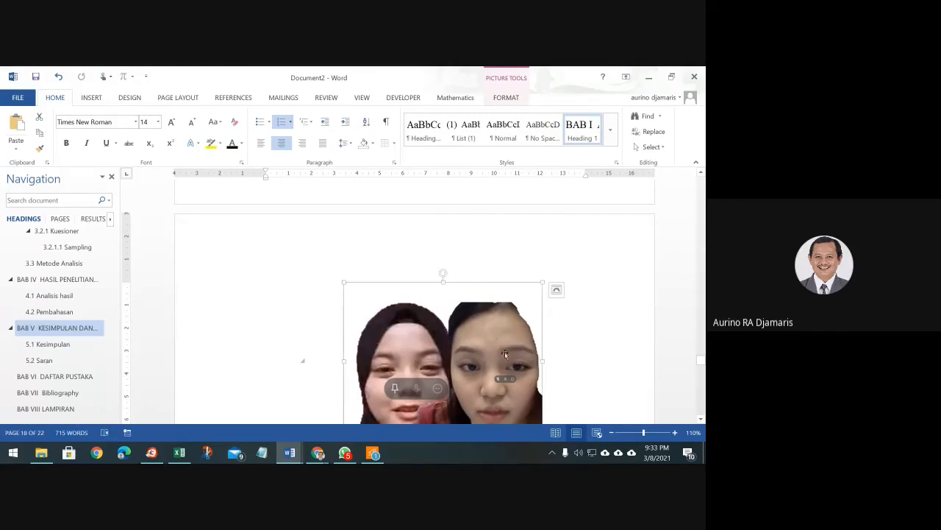
scroll(564, 356, "down", 2)
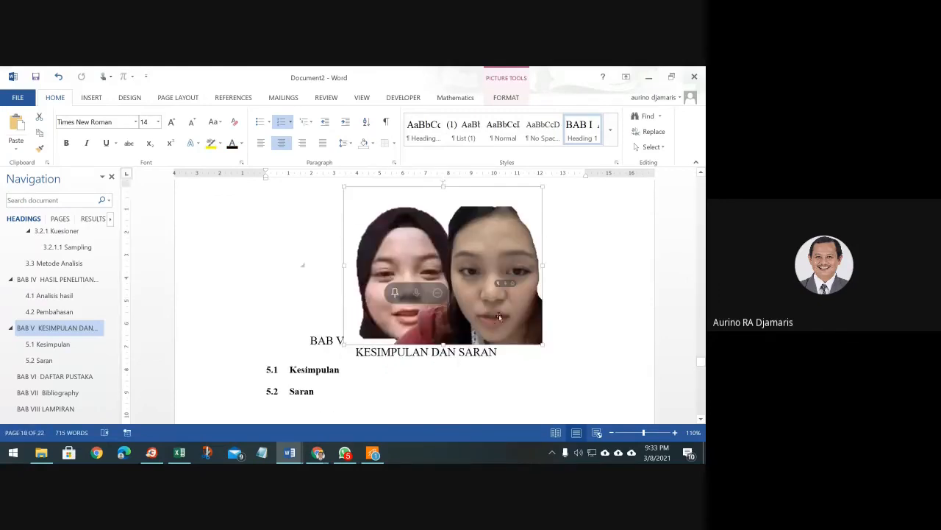
left_click_drag(502, 325, 443, 310)
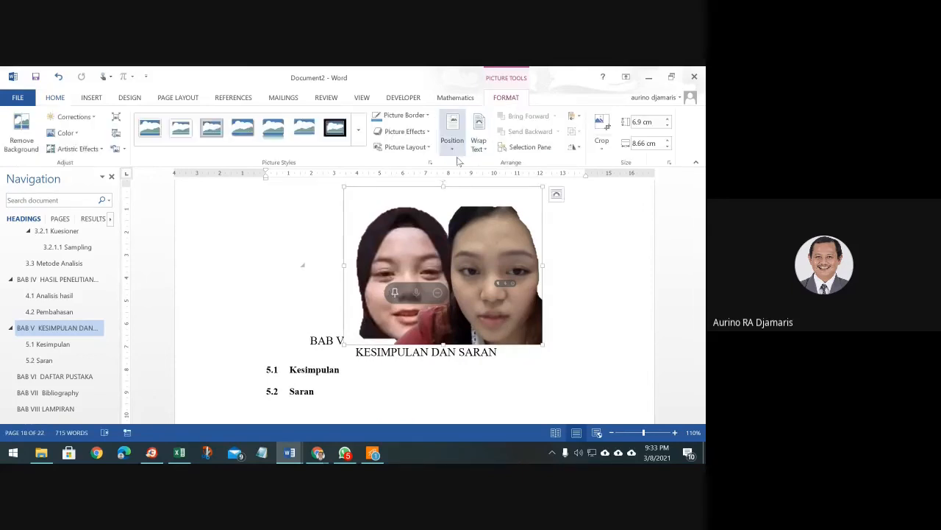
left_click(478, 147)
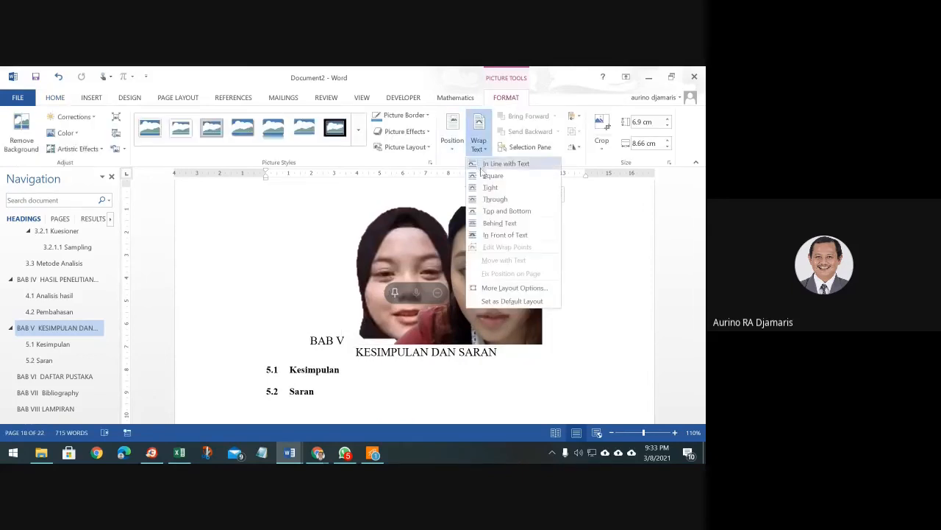
left_click(491, 177)
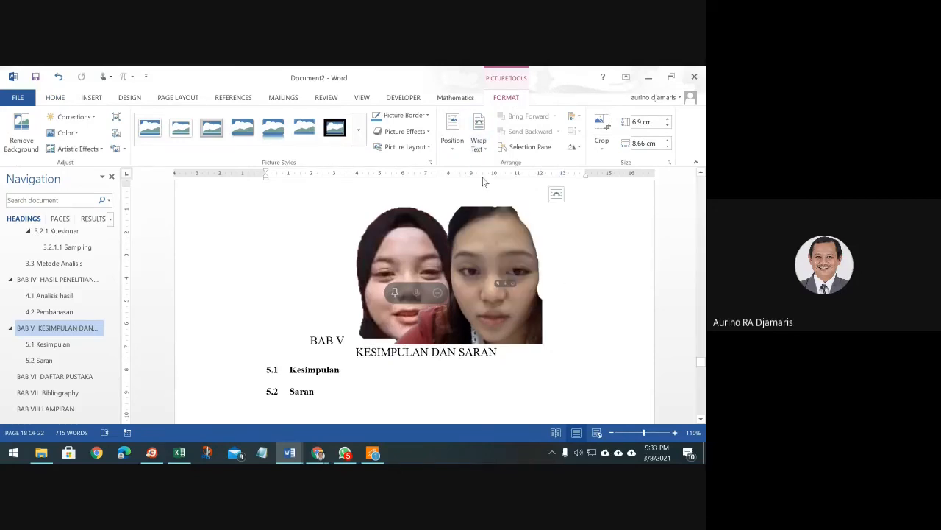
mouse_move(494, 245)
left_mouse_down()
mouse_move(508, 231)
mouse_move(500, 235)
left_mouse_up()
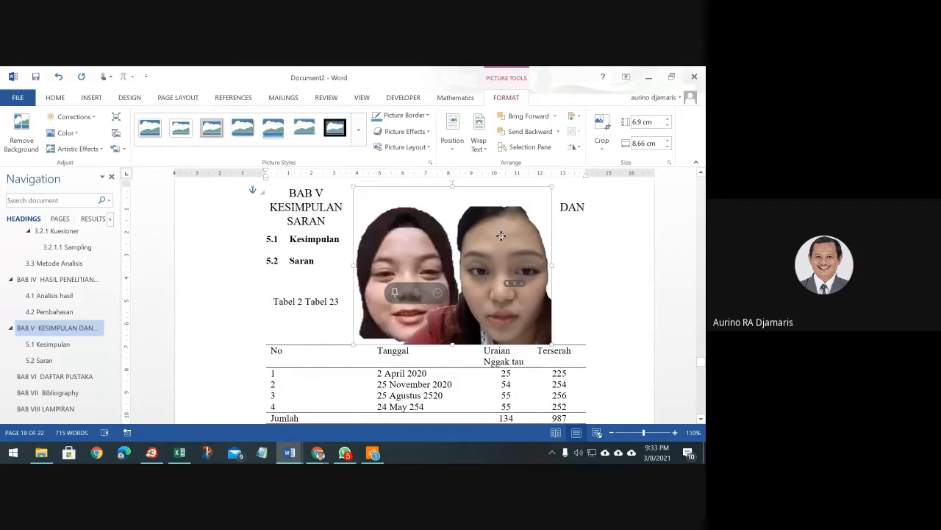
Set the face cutout without headscarf to In Front of Text and move it slightly left over the headscarf cutout.
left_click(452, 133)
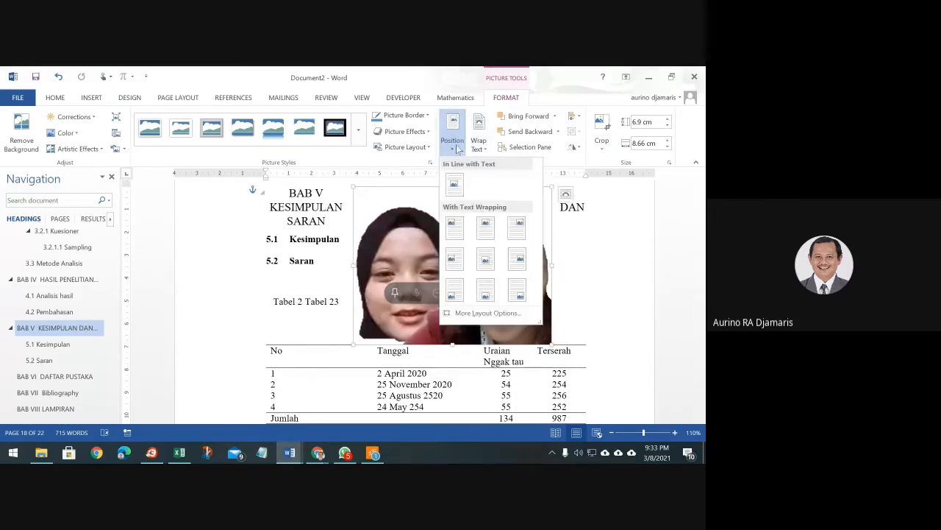
left_click(573, 239)
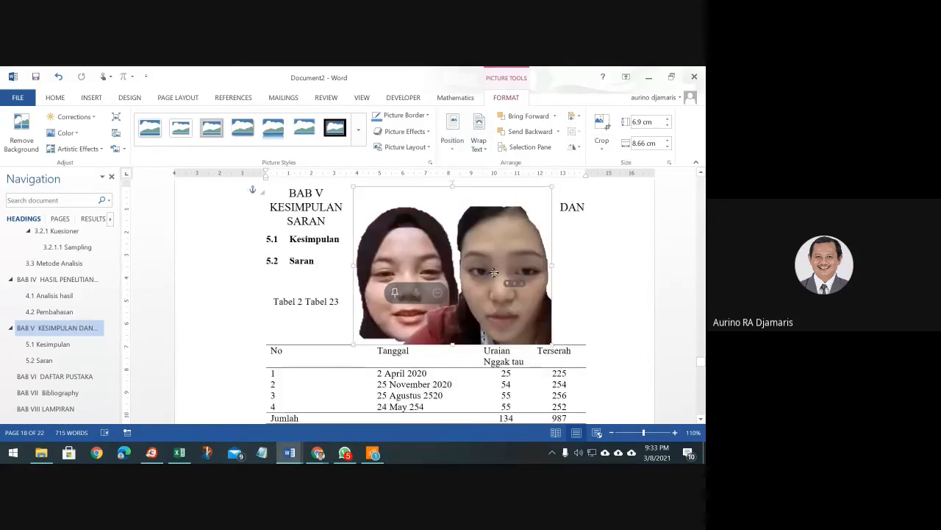
left_click(479, 141)
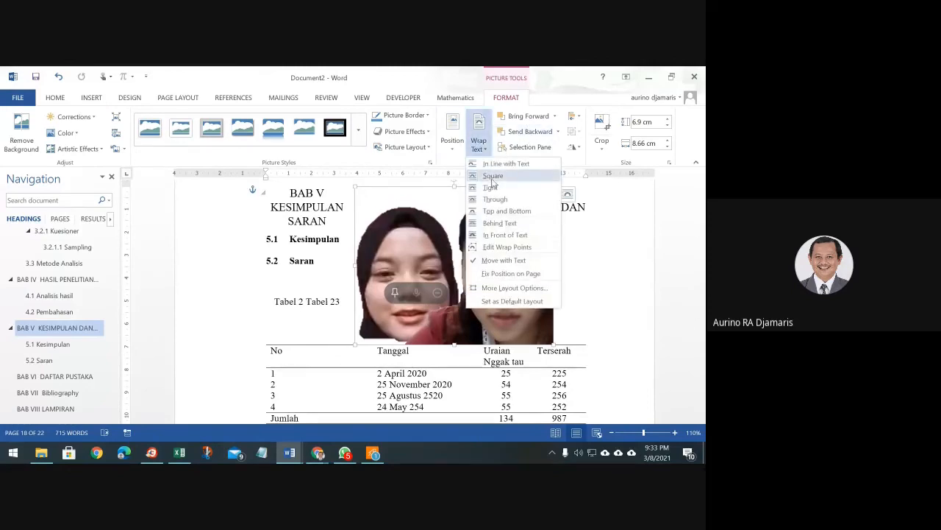
left_click(500, 235)
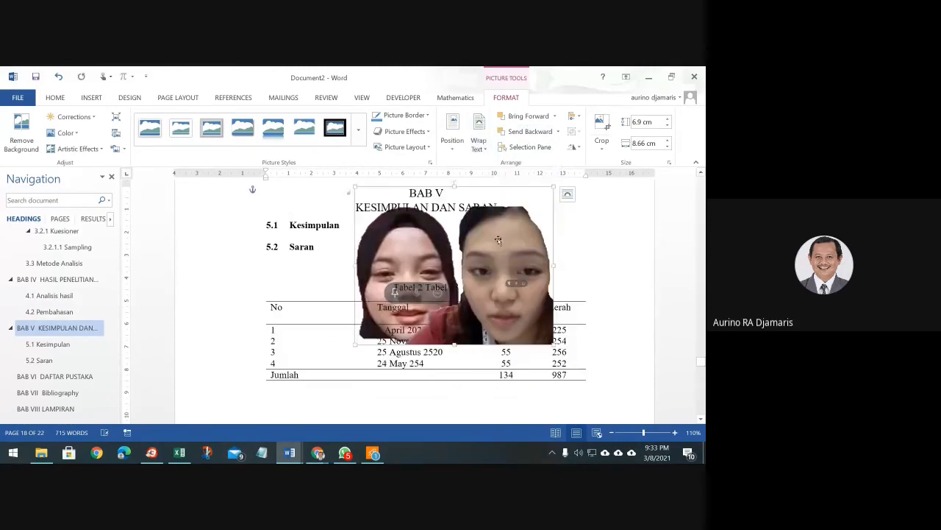
left_click_drag(497, 280, 478, 287)
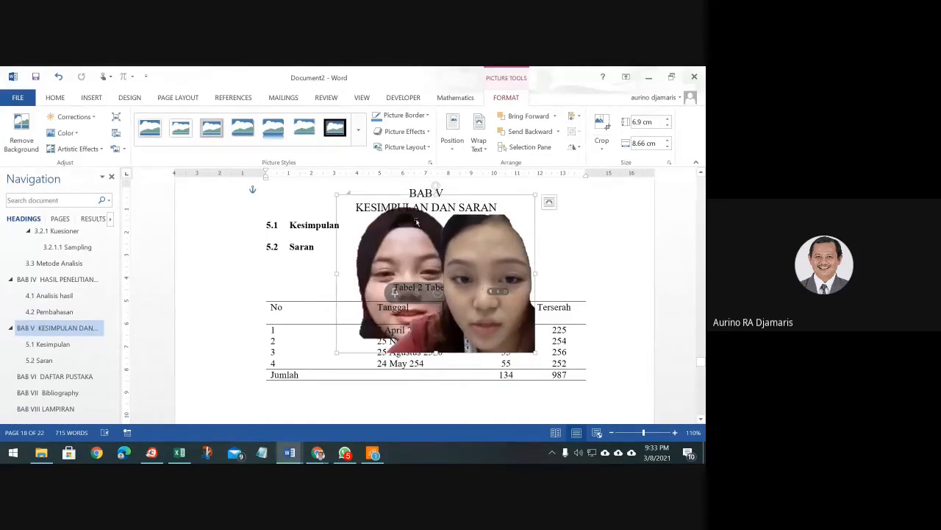
Rotate the face cutout without headscarf onto its side and move it to the right of the headscarf cutout.
left_click_drag(435, 189, 523, 375)
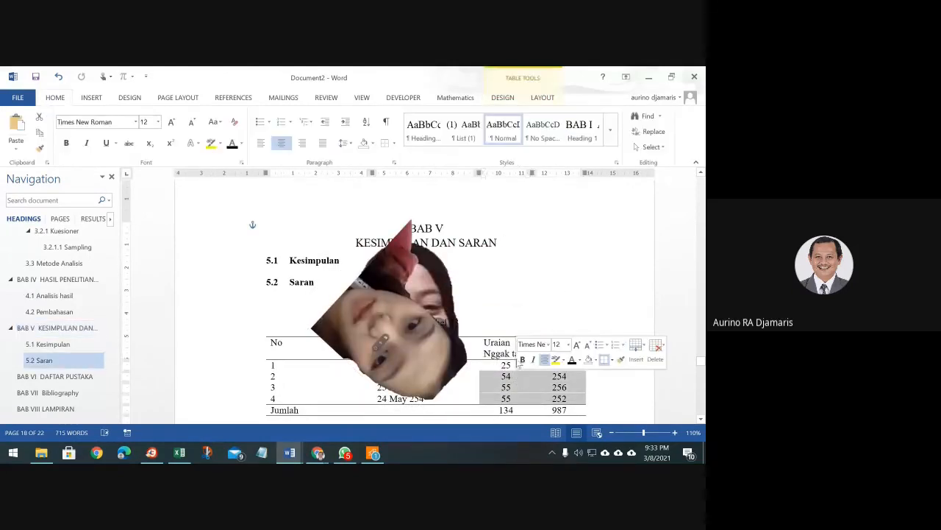
left_click_drag(442, 297, 532, 278)
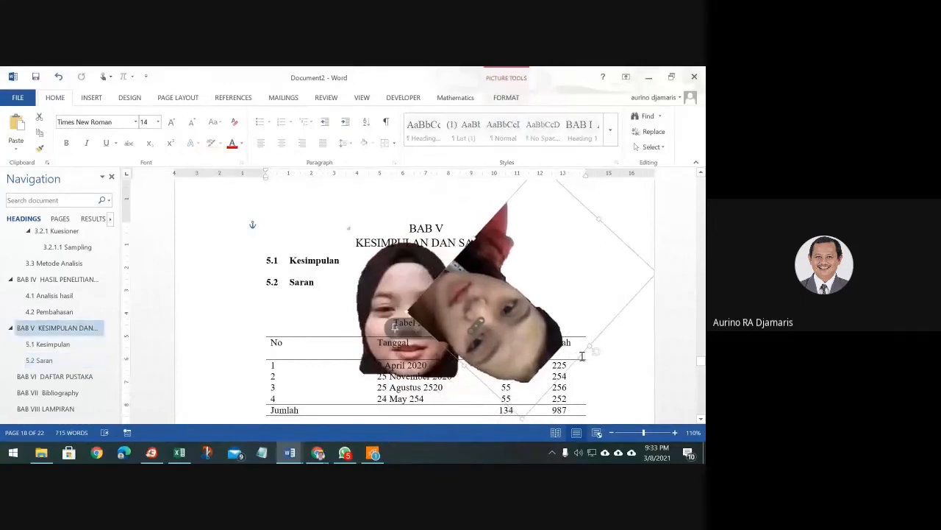
left_click_drag(596, 351, 618, 277)
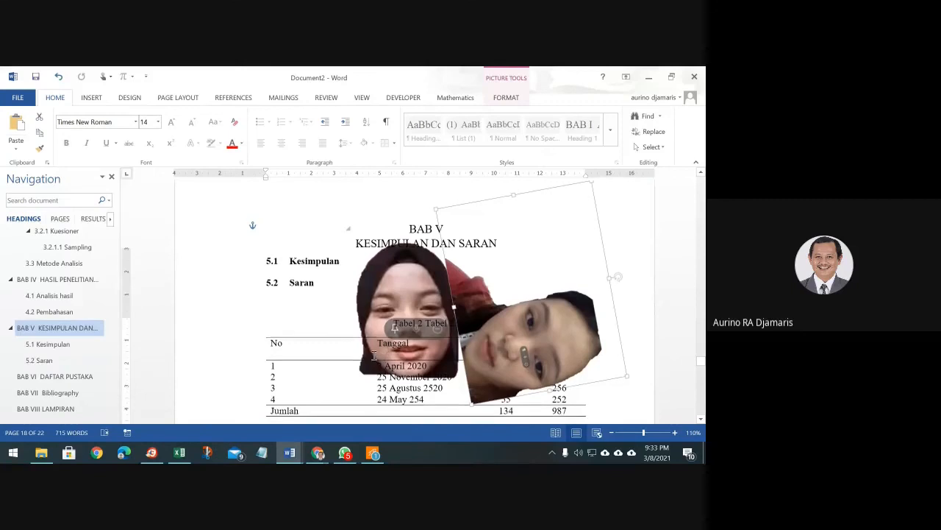
Add a paragraph below the "Gambar 1. Logo hari guru" caption and draw a text box there about 13 cm wide and 8.6 cm high.
scroll(378, 355, "up", 9)
left_click(512, 267)
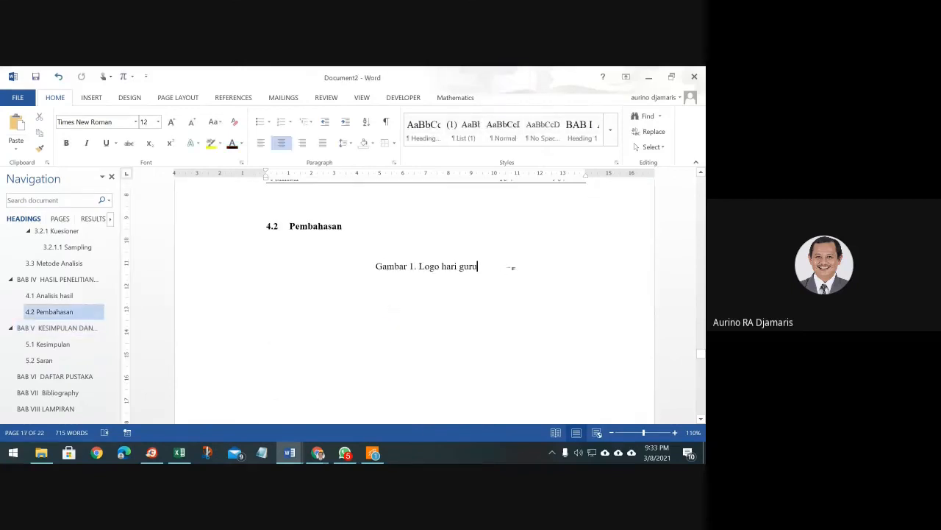
key("Return")
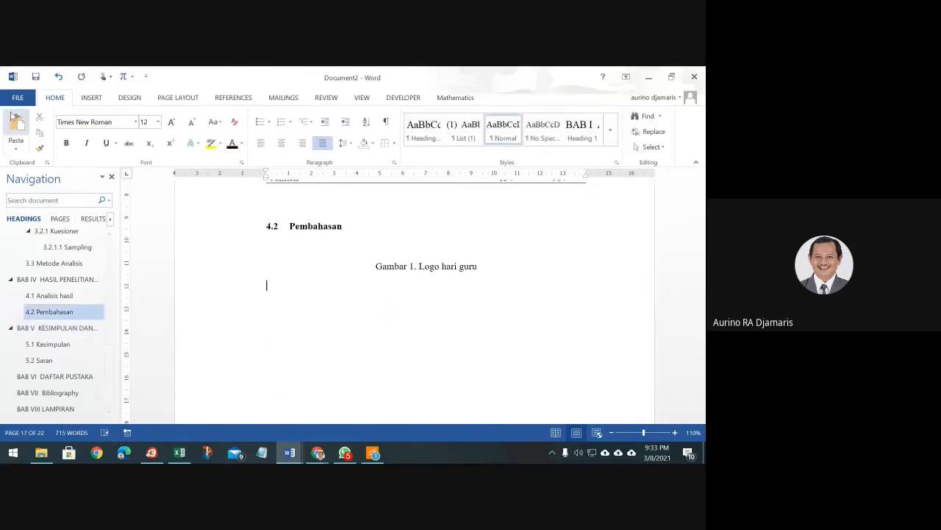
left_click(93, 99)
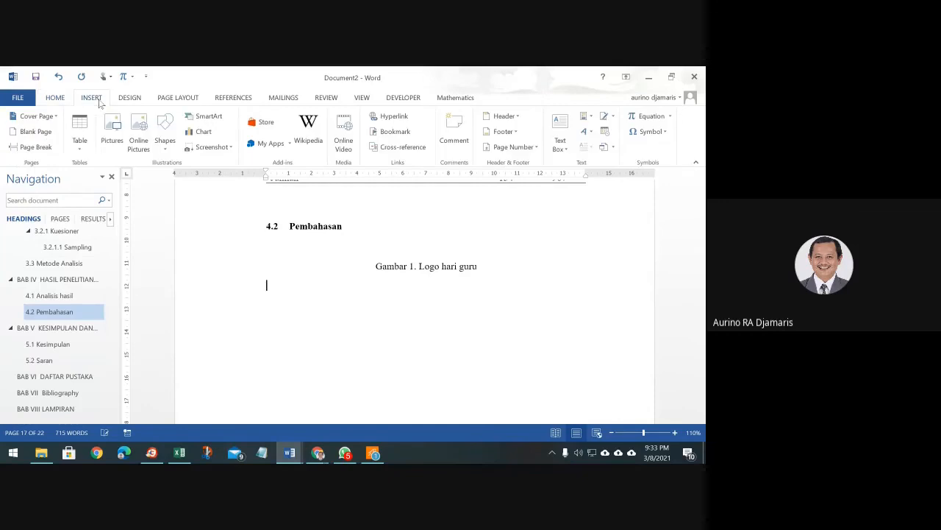
left_click(159, 146)
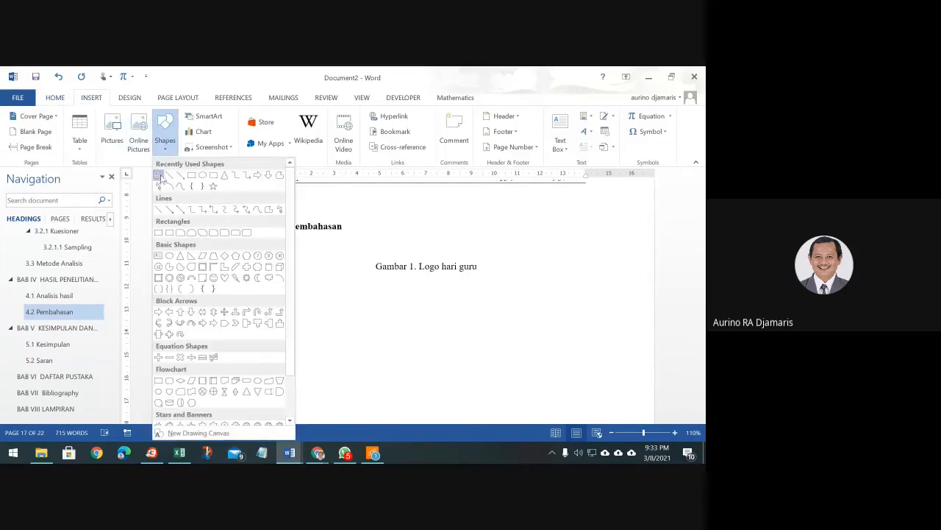
left_click(159, 175)
mouse_move(255, 275)
left_mouse_down()
mouse_move(385, 385)
mouse_move(476, 421)
mouse_move(525, 408)
mouse_move(551, 385)
left_mouse_up()
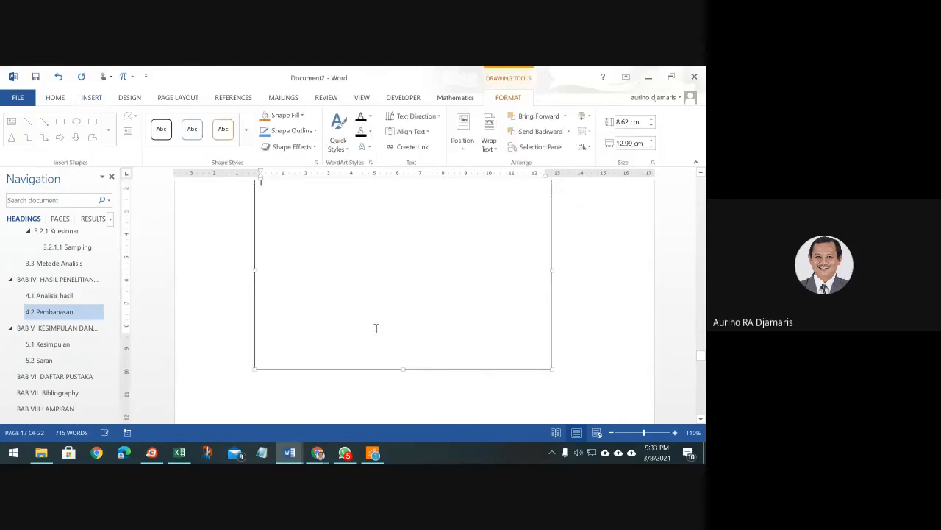
Cut the headscarf cutout from the BAB V page and paste it into the text box under the Gambar 1 caption.
scroll(391, 345, "down", 10)
scroll(409, 349, "down", 1)
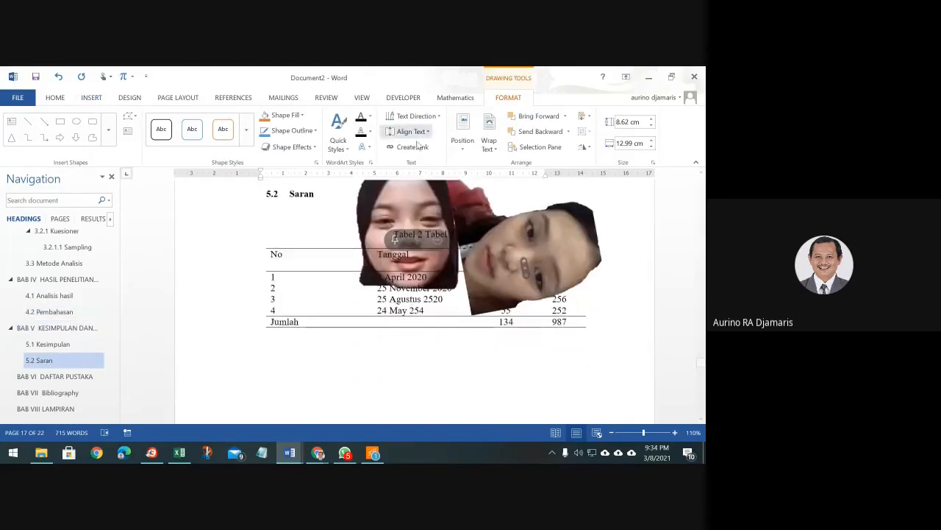
left_click(409, 209)
scroll(390, 335, "up", 2)
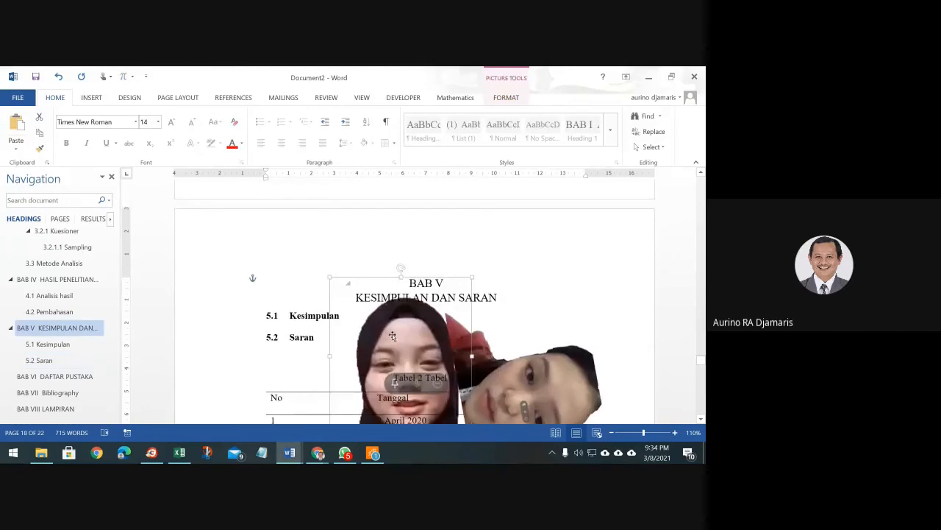
key("Delete")
scroll(383, 307, "up", 3)
left_click(349, 202)
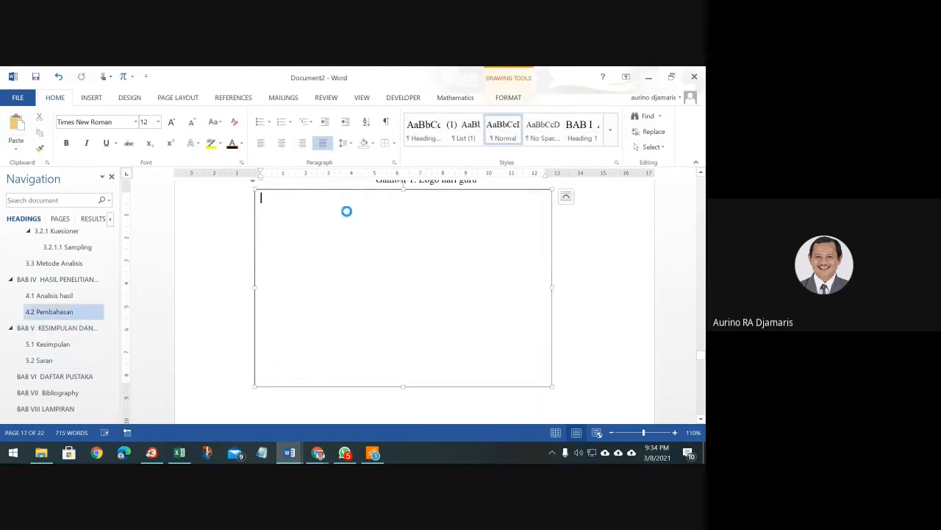
key("ctrl+v")
Cut the rotated face cutout from the BAB V page and try to paste it into the text box beside the headscarf cutout.
scroll(391, 327, "down", 5)
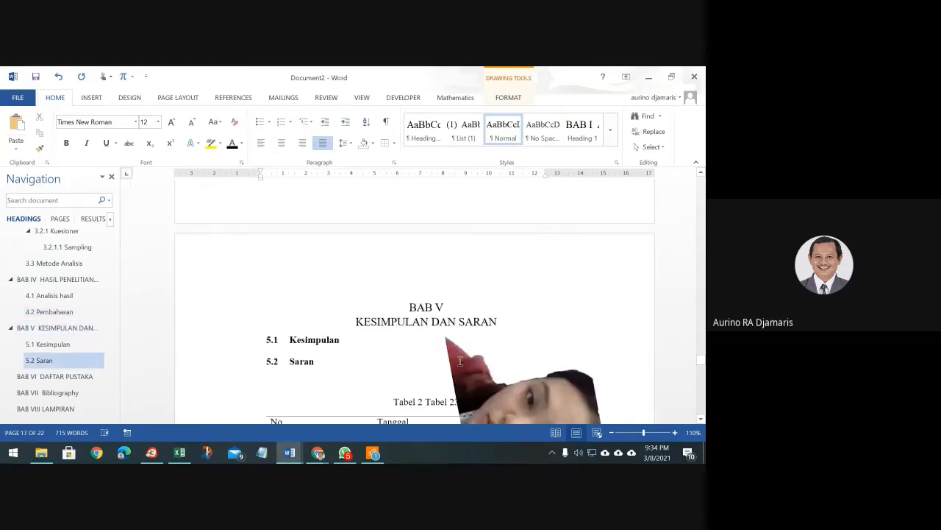
scroll(460, 360, "down", 1)
left_click(497, 335)
key("Delete")
scroll(417, 342, "up", 3)
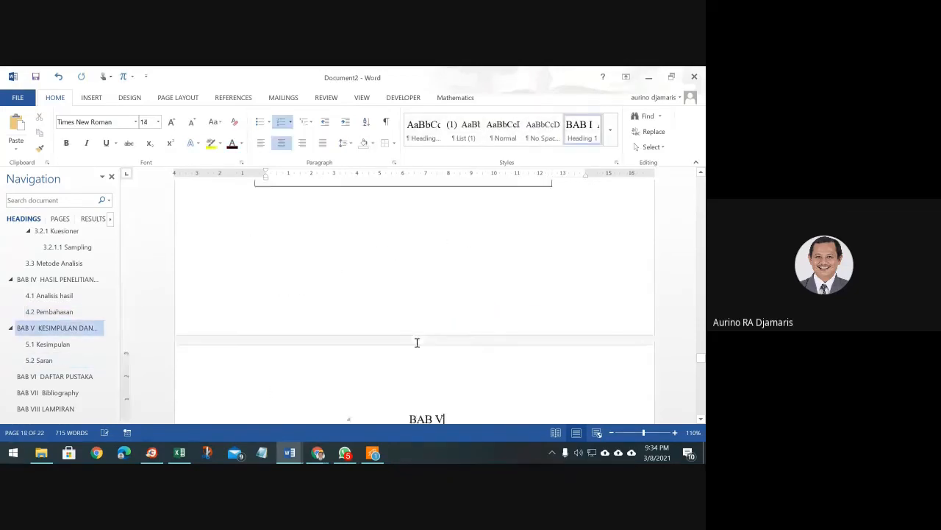
key("ctrl+z")
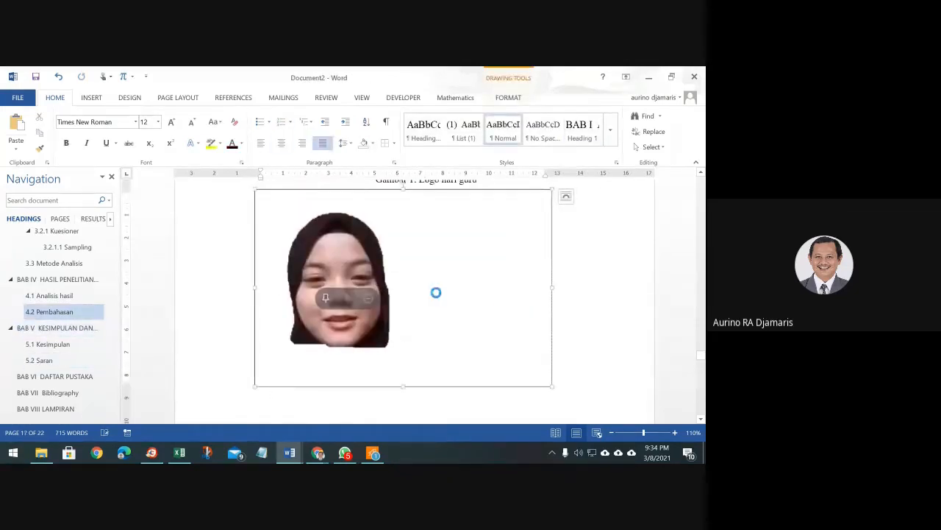
Set the text wrapping of the text box containing the headscarf cutout to In Front of Text.
scroll(449, 319, "up", 4)
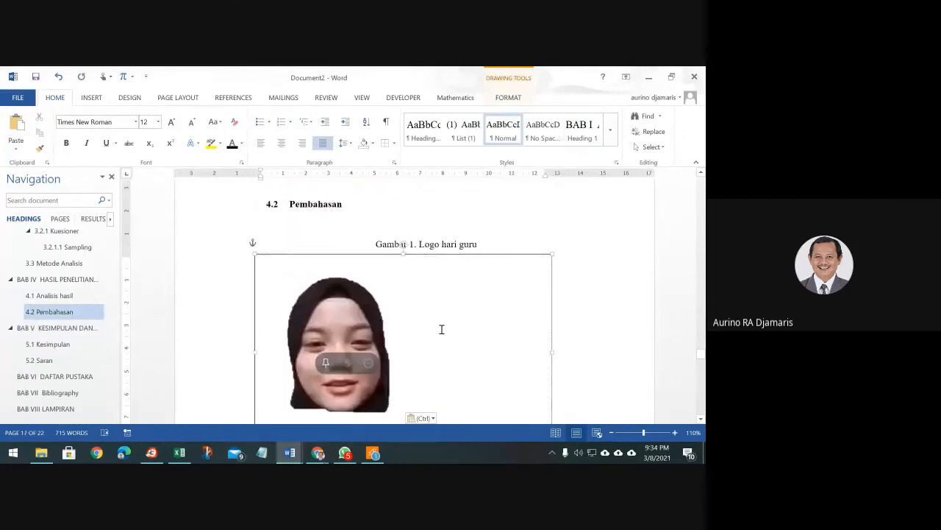
scroll(401, 359, "down", 15)
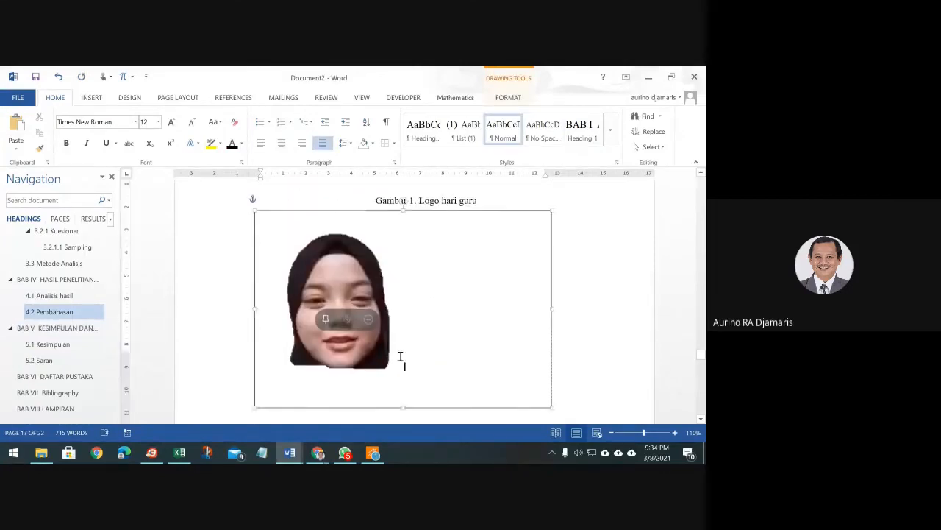
scroll(438, 338, "up", 9)
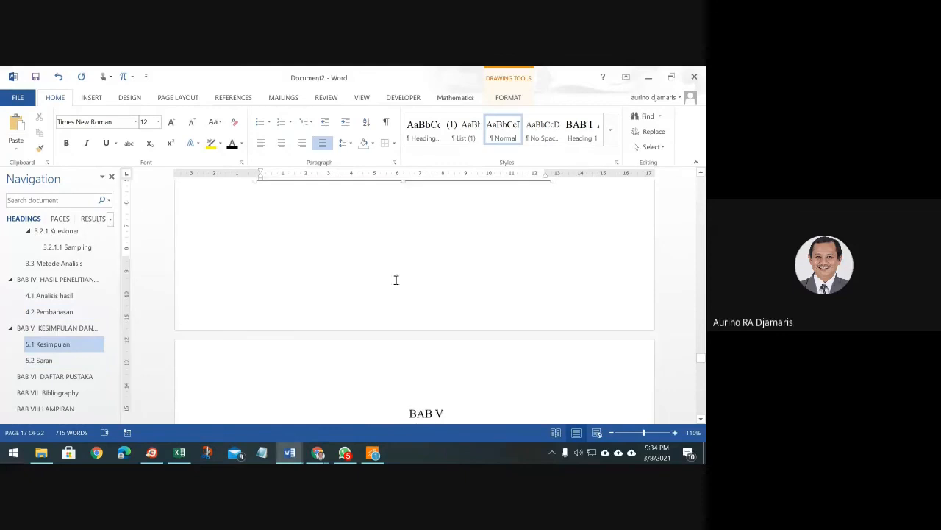
scroll(447, 234, "up", 3)
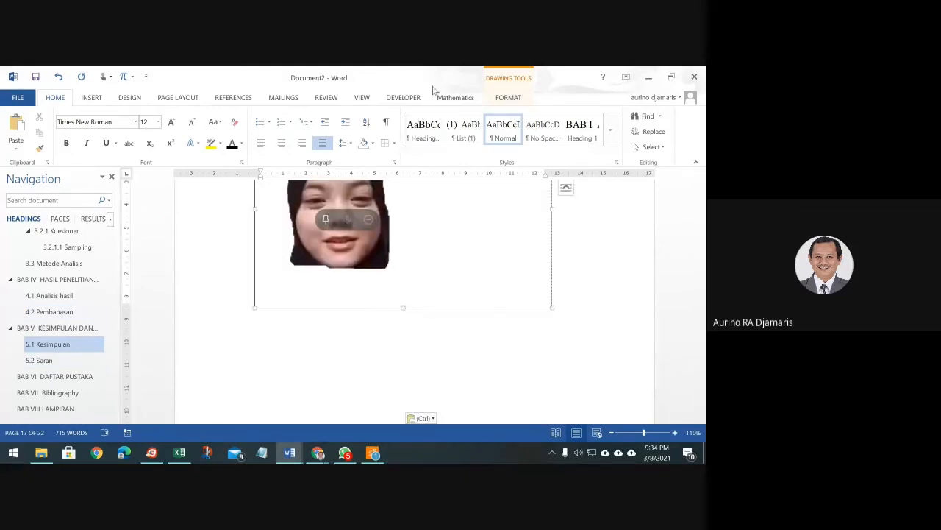
left_click(506, 98)
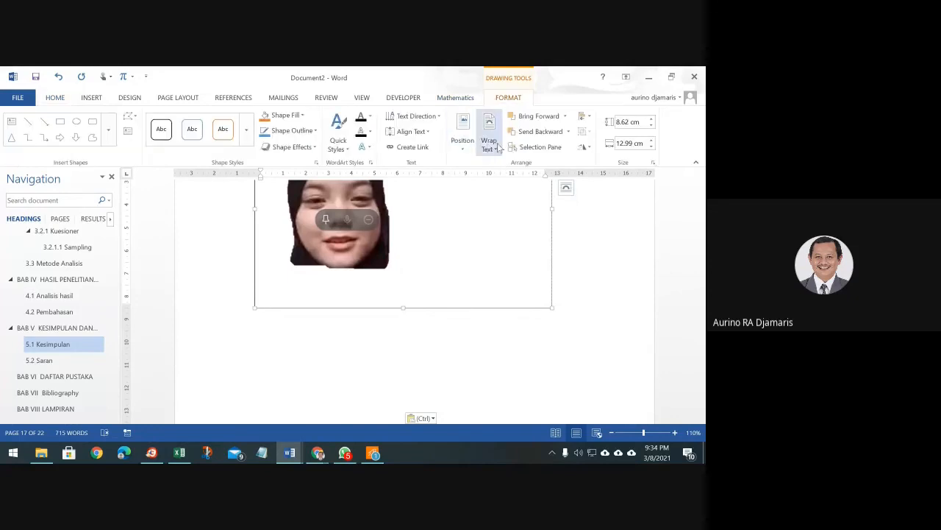
left_click(489, 141)
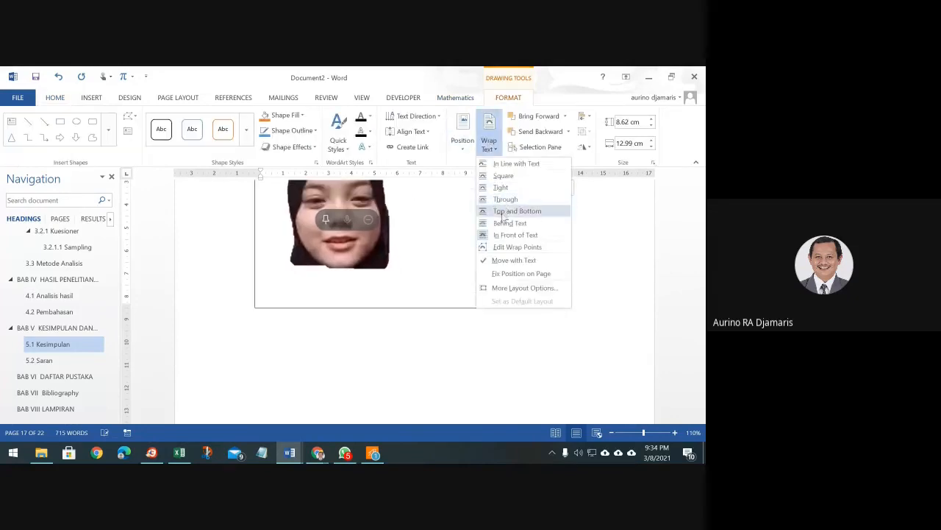
left_click(507, 235)
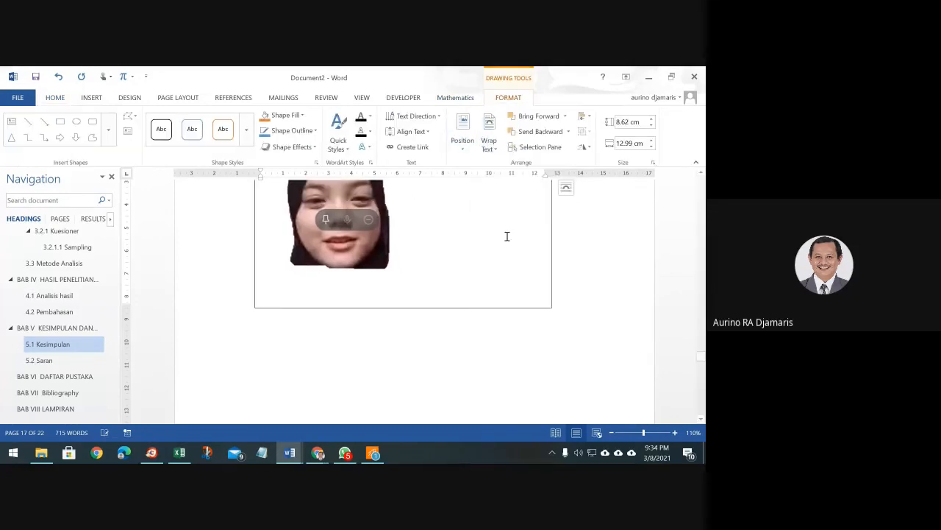
Insert the Dongeng-Anak-Dunia-Kisah-Semut-dan-Belalang picture into the text box beside the headscarf cutout.
scroll(434, 253, "up", 3)
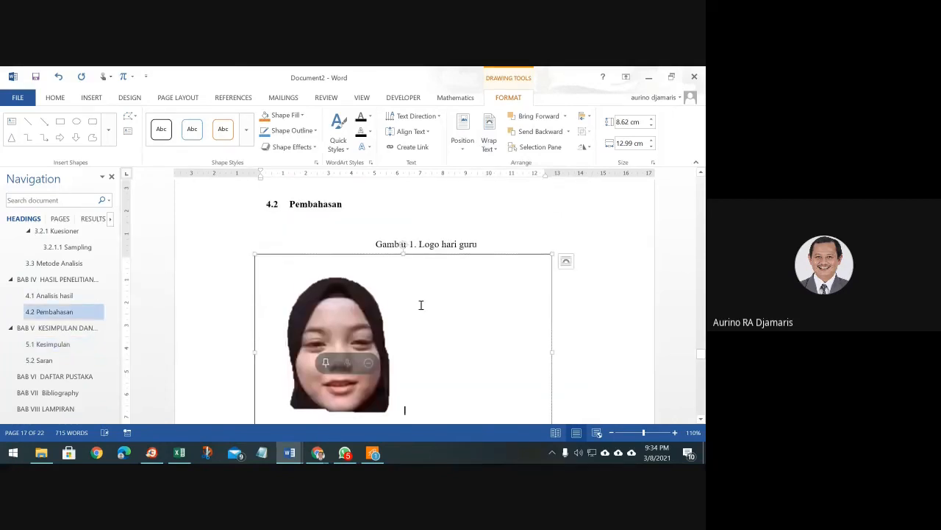
scroll(418, 299, "down", 3)
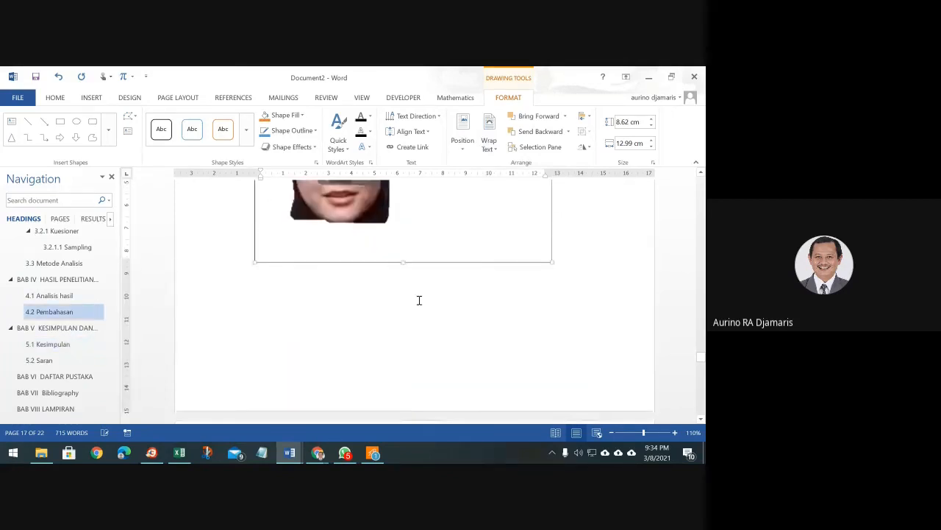
scroll(413, 270, "up", 3)
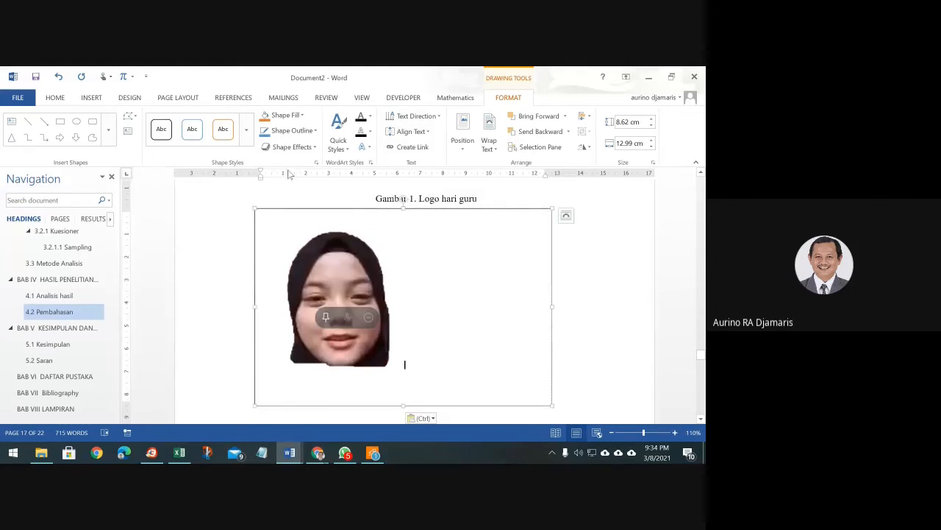
left_click(91, 98)
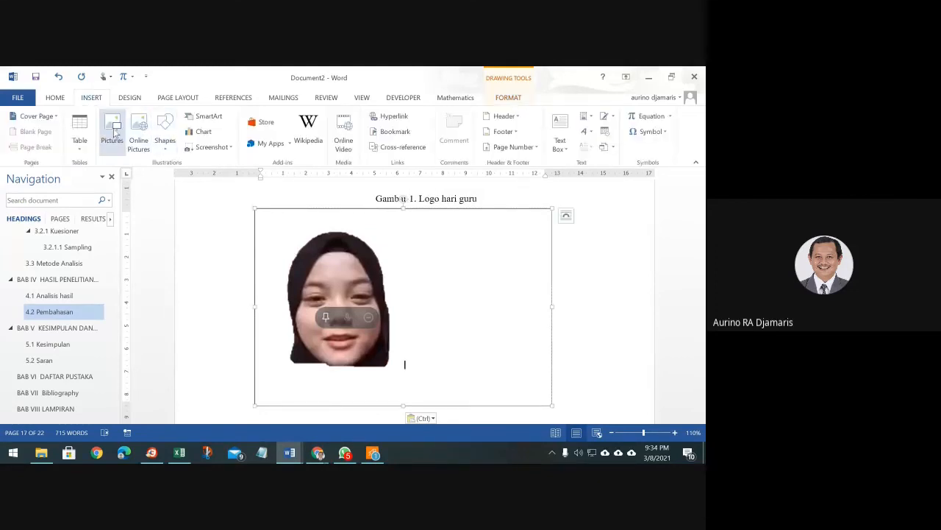
left_click(112, 130)
scroll(236, 243, "down", 10)
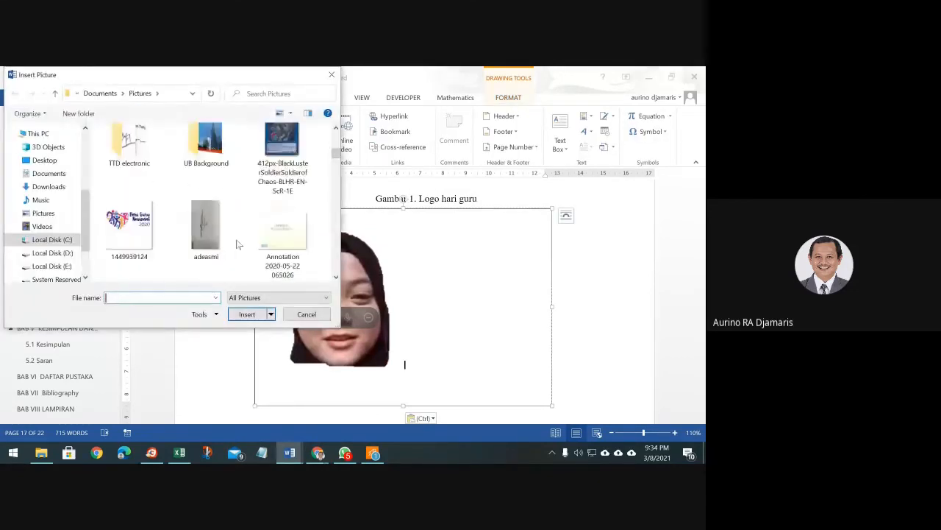
left_click(225, 237)
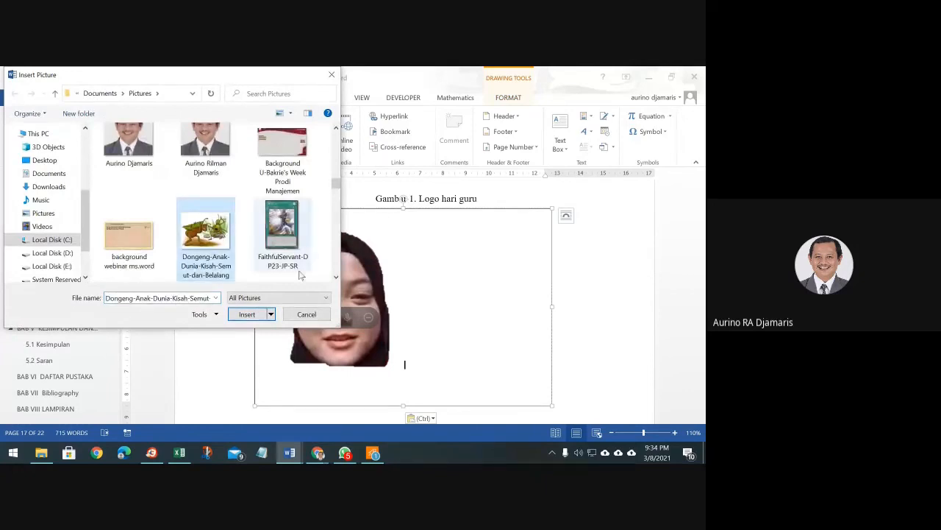
left_click(246, 314)
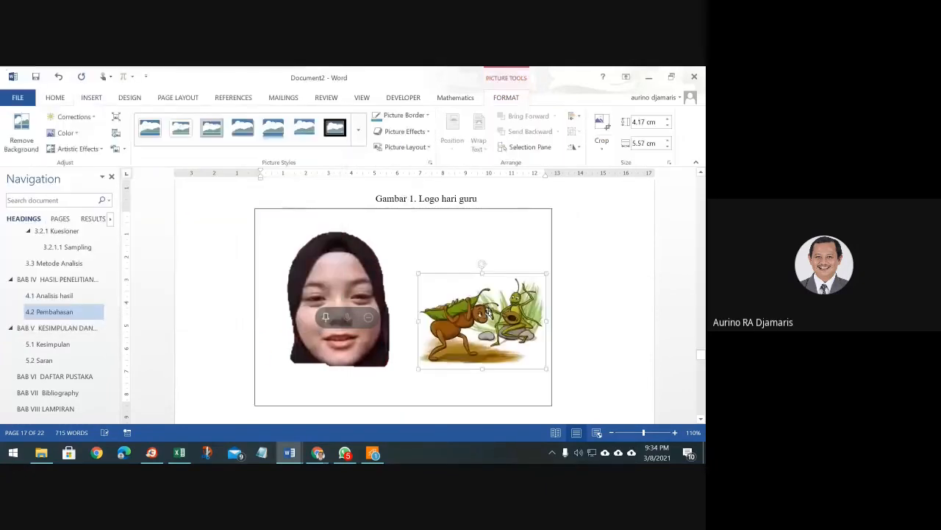
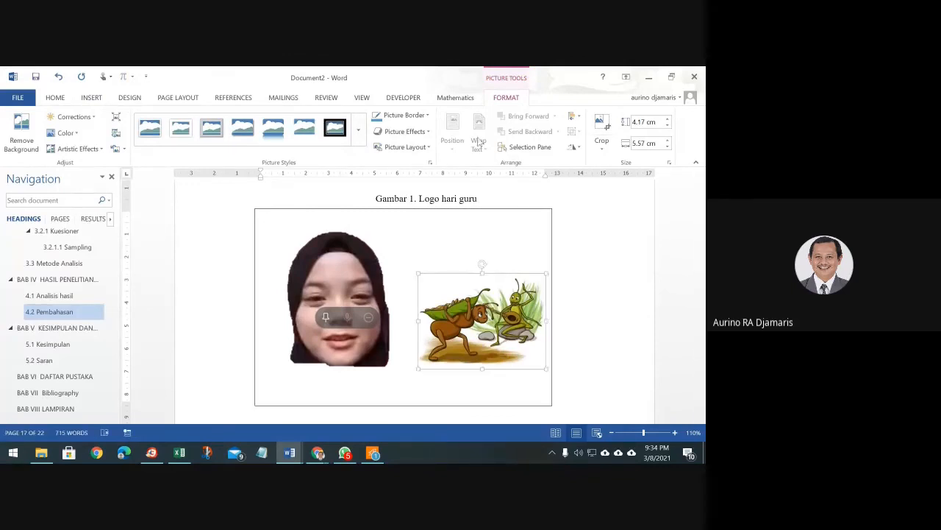
Enlarge the ant and grasshopper picture in the text box to about 6.15 cm wide and 4.6 cm high.
left_click(616, 344)
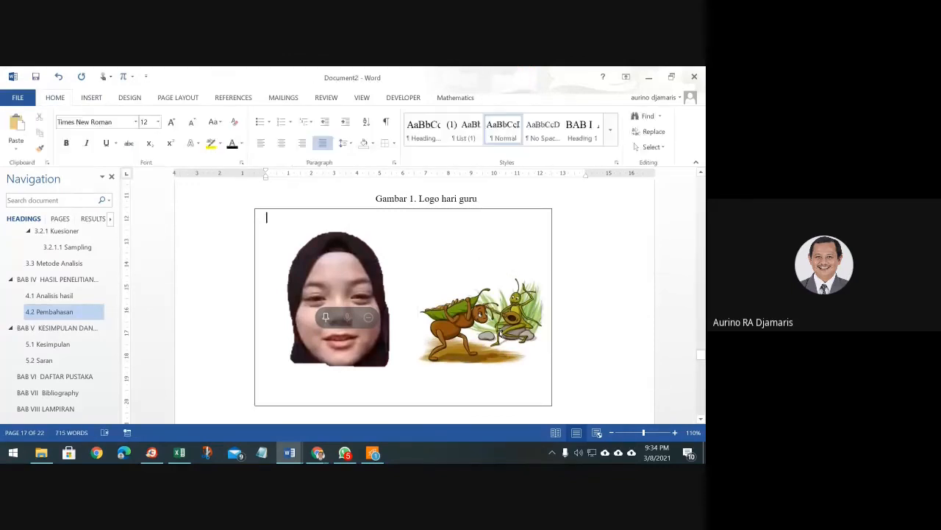
left_click(508, 298)
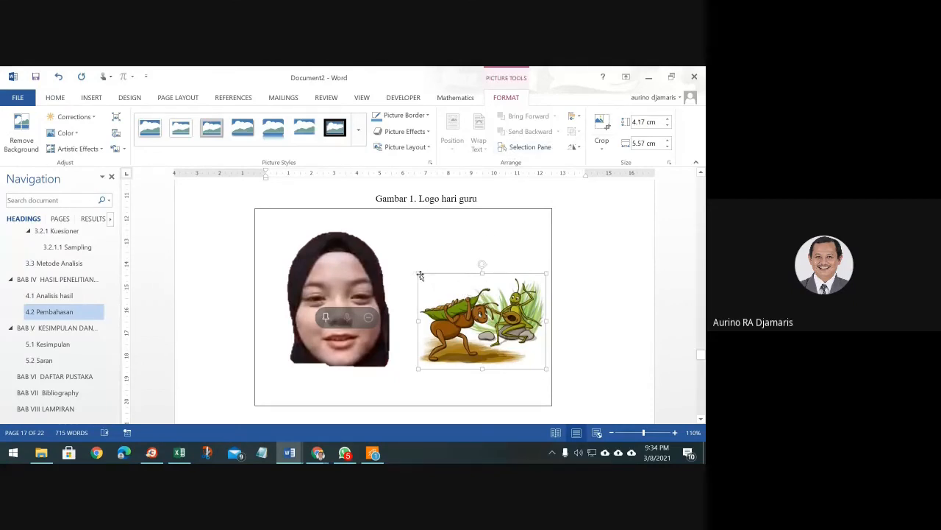
left_click_drag(414, 271, 405, 309)
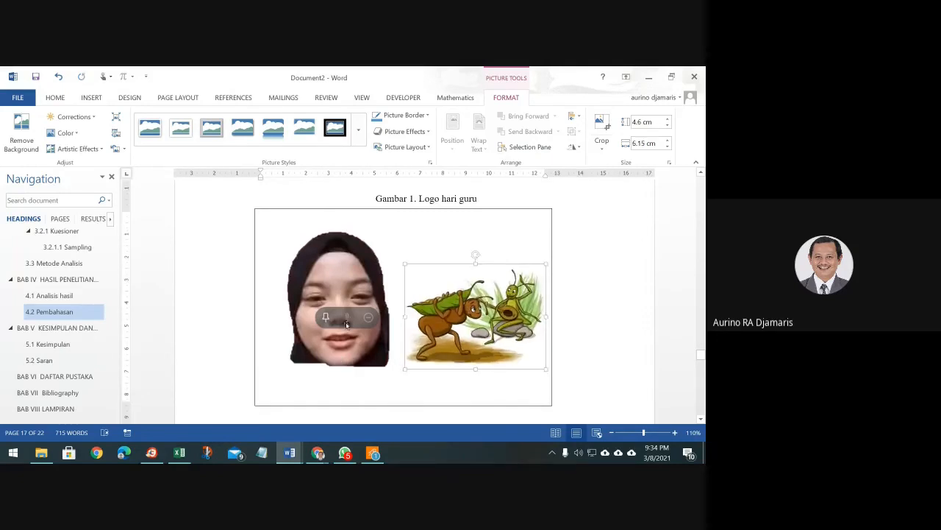
Enlarge the headscarf cutout in the text box to about 8.57 cm wide and 7.69 cm high.
left_click(354, 284)
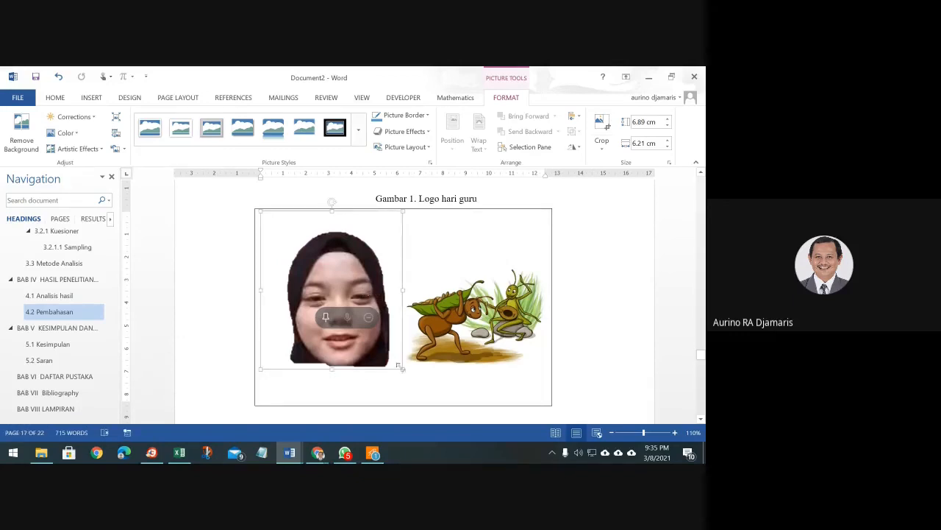
left_click_drag(399, 365, 456, 387)
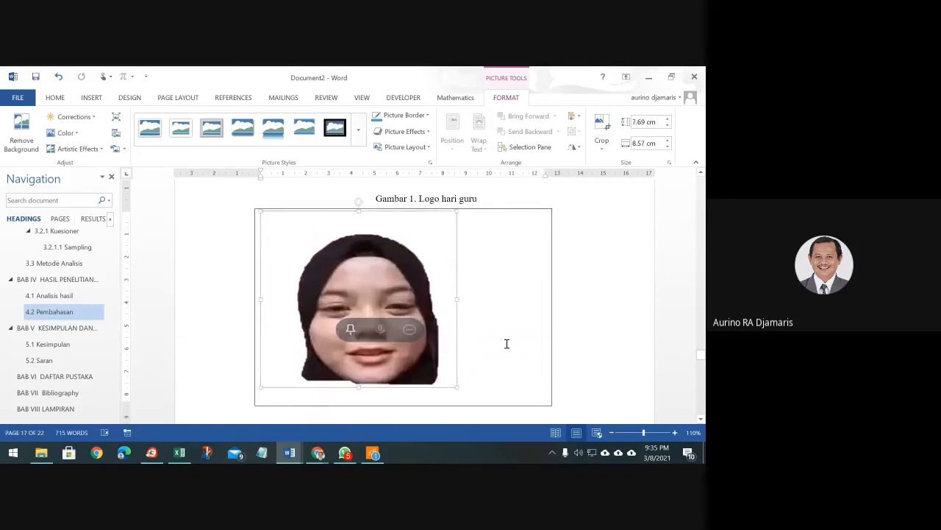
left_click(507, 344)
Shrink the headscarf cutout in the text box to about 3.05 cm wide and 3.75 cm high.
left_click(439, 370)
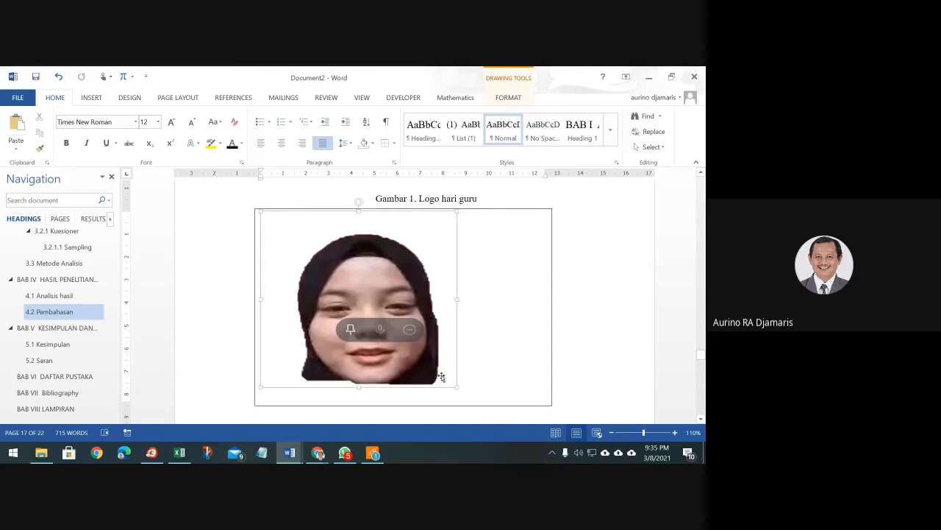
left_click_drag(454, 388, 374, 340)
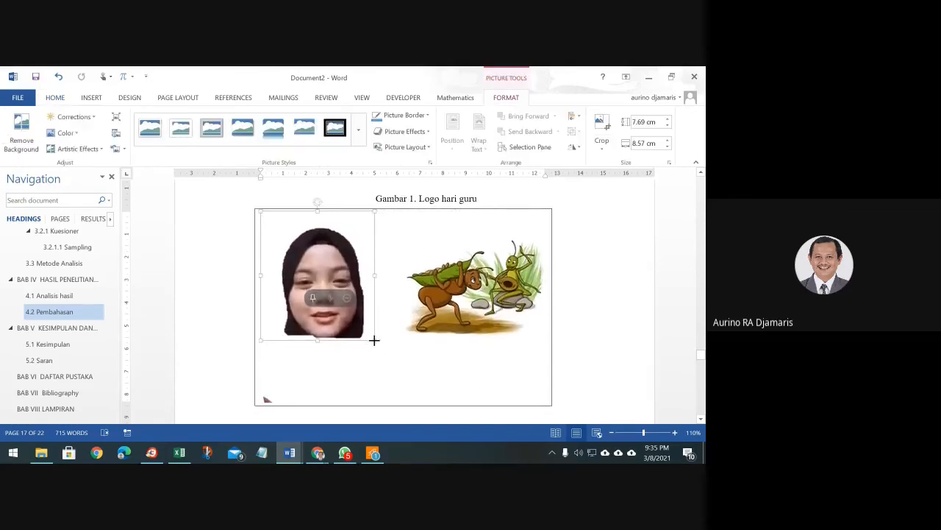
left_click(457, 314)
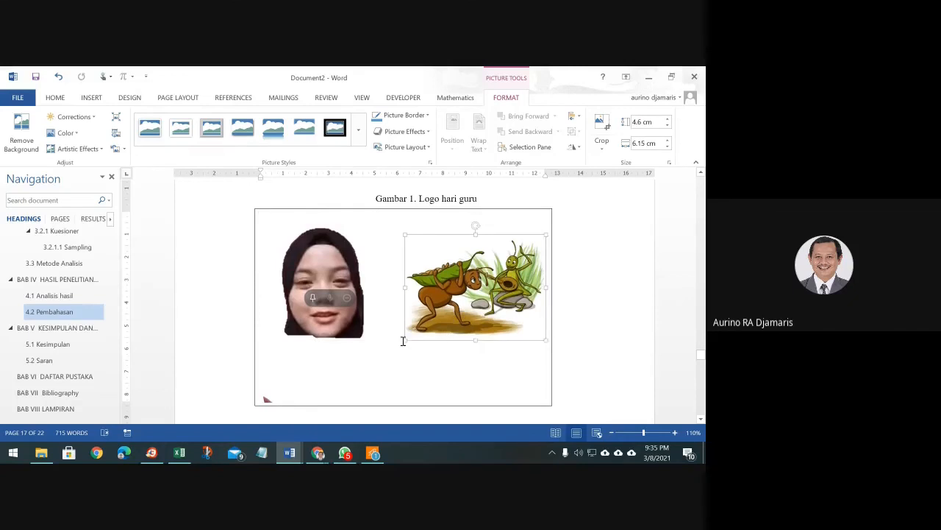
left_click(374, 334)
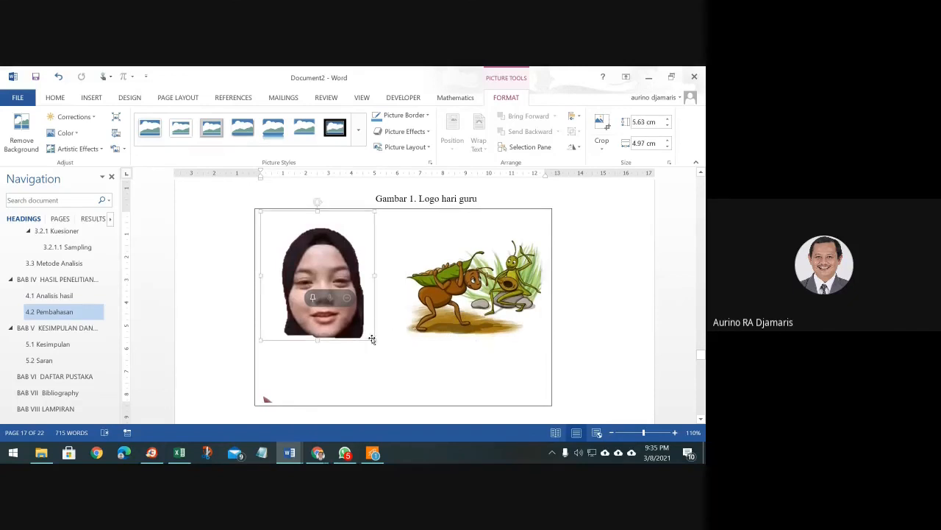
left_click_drag(373, 340, 331, 316)
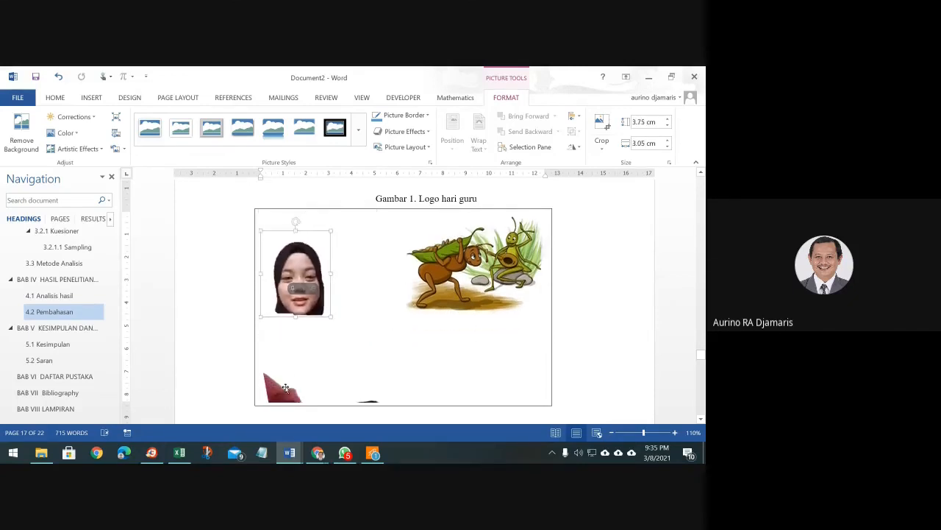
Rotate the tilted face cutout upright in the text box and reduce its height to about 3.5 cm so it fits inside.
left_click(286, 387)
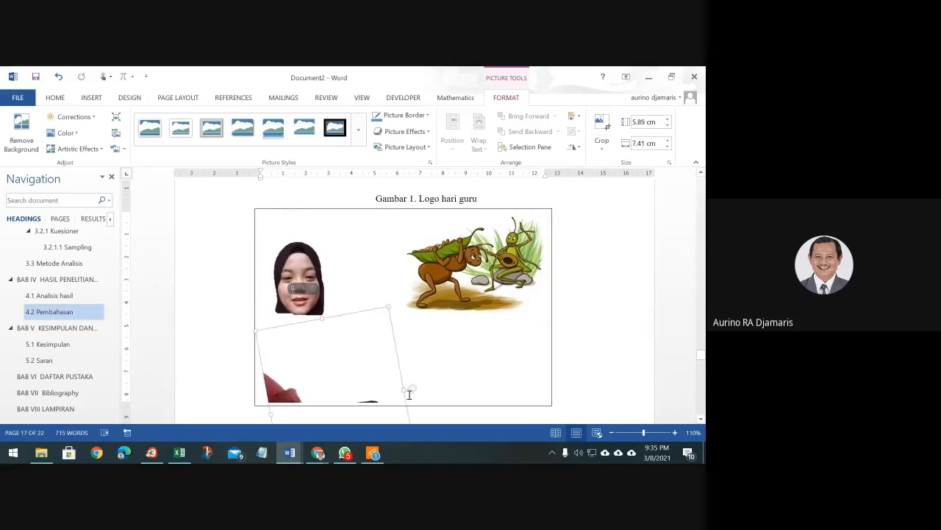
left_click_drag(412, 390, 338, 344)
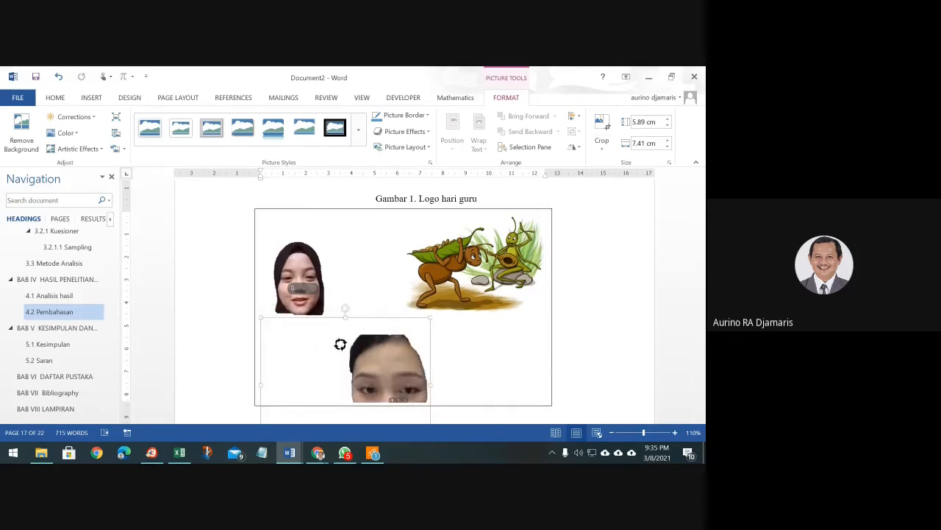
left_click_drag(389, 378, 389, 356)
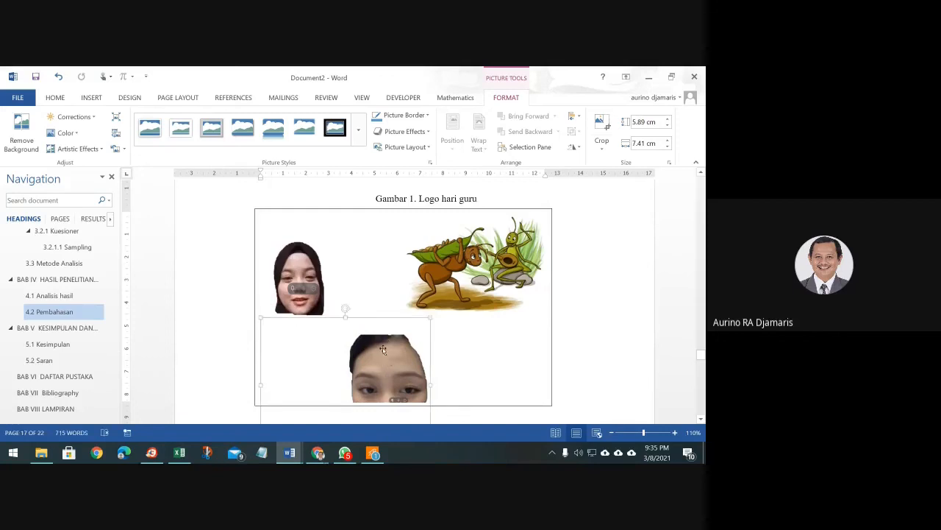
scroll(382, 350, "down", 3)
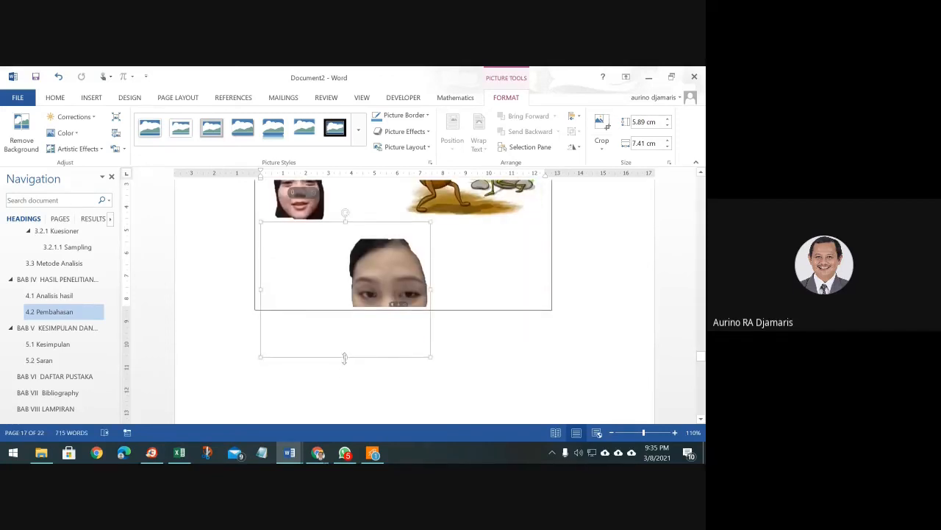
left_click_drag(344, 358, 345, 302)
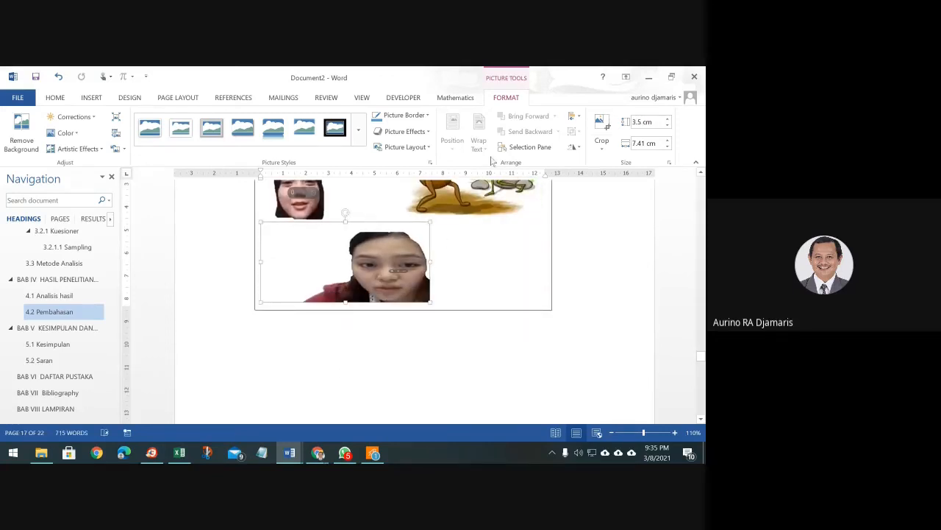
left_click(479, 275)
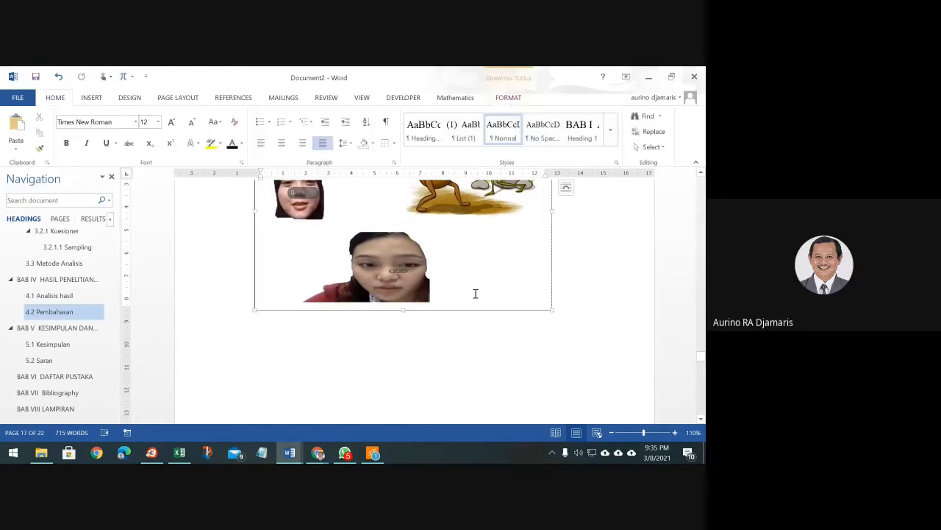
Place the text cursor in the blank area below the table in section 5.2 Saran.
scroll(515, 272, "up", 5)
scroll(553, 258, "down", 5)
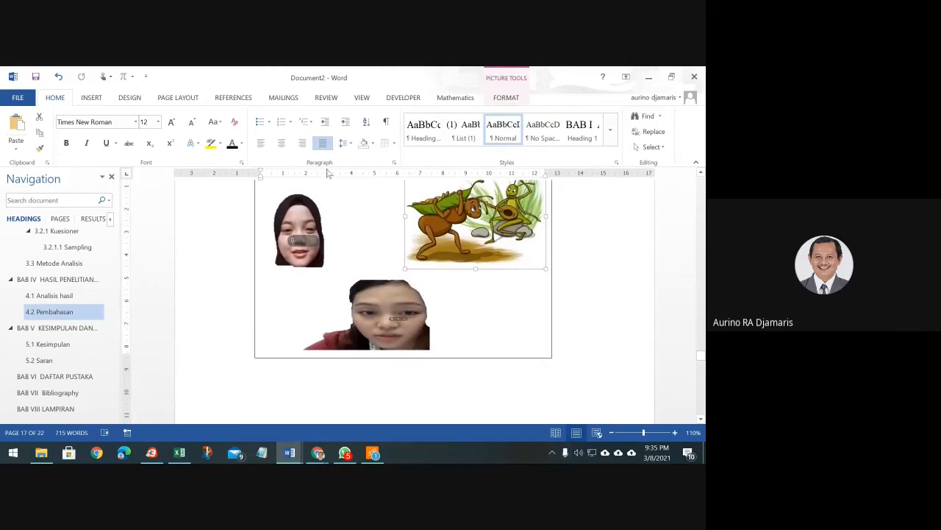
scroll(362, 344, "down", 15)
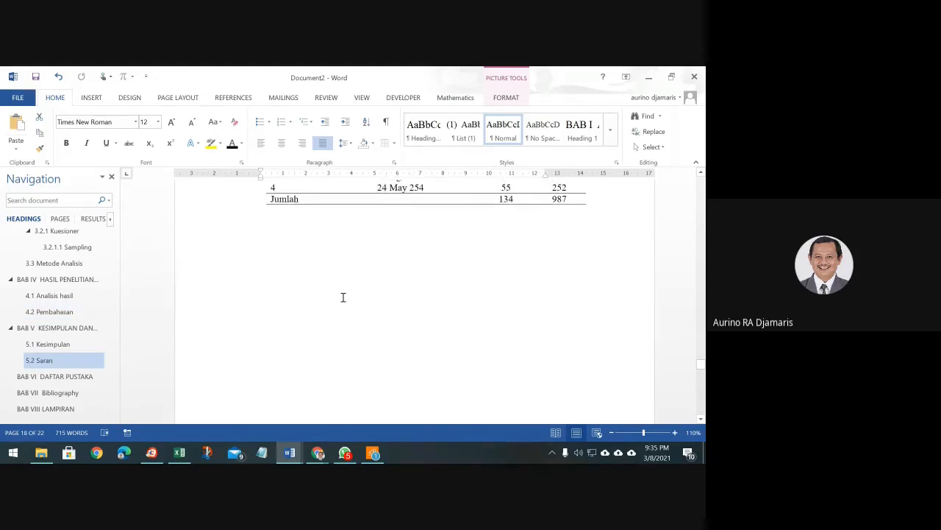
left_click(328, 328)
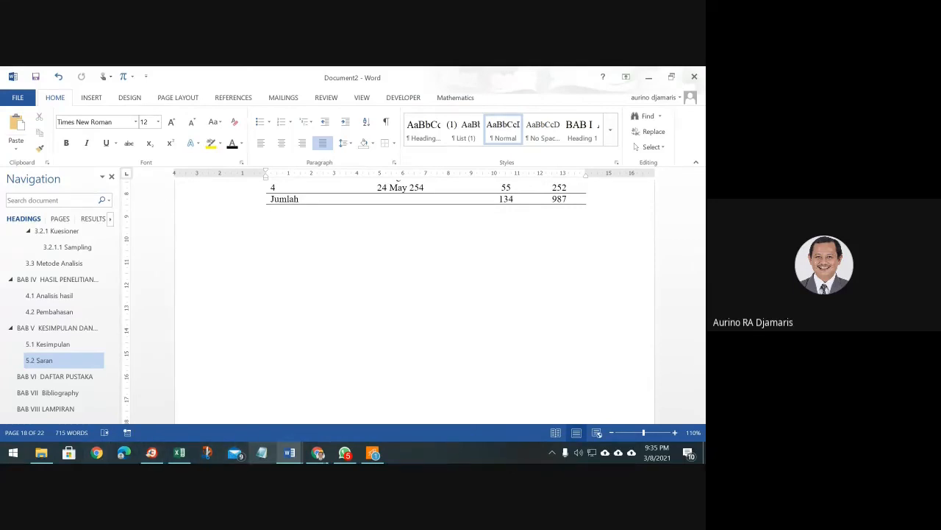
Switch to Chrome and search for images of "struktur molekul virus covid-19" in a new tab.
mouse_move(313, 456)
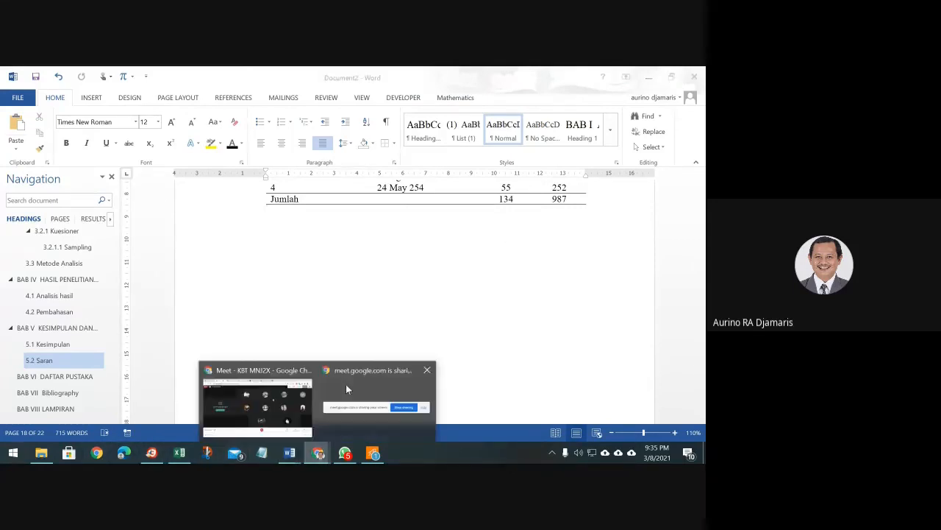
left_click(292, 412)
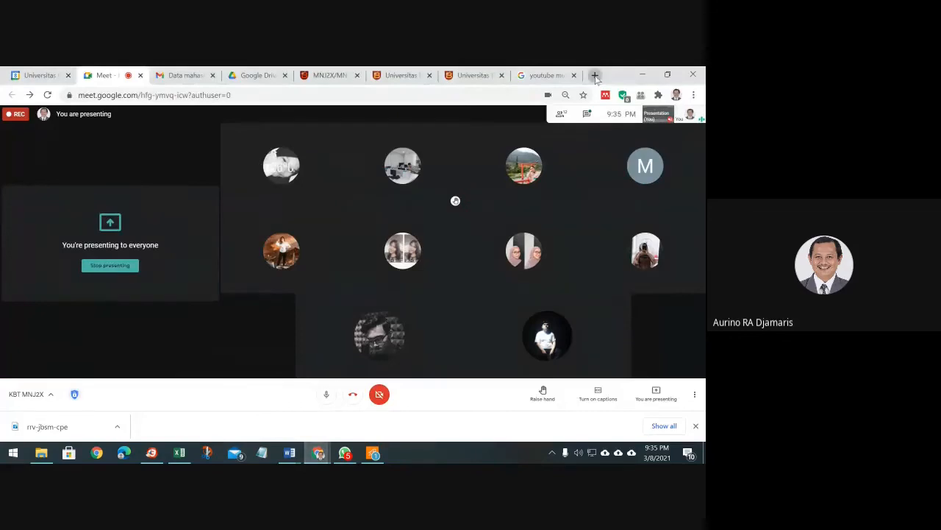
left_click(595, 75)
type("molek")
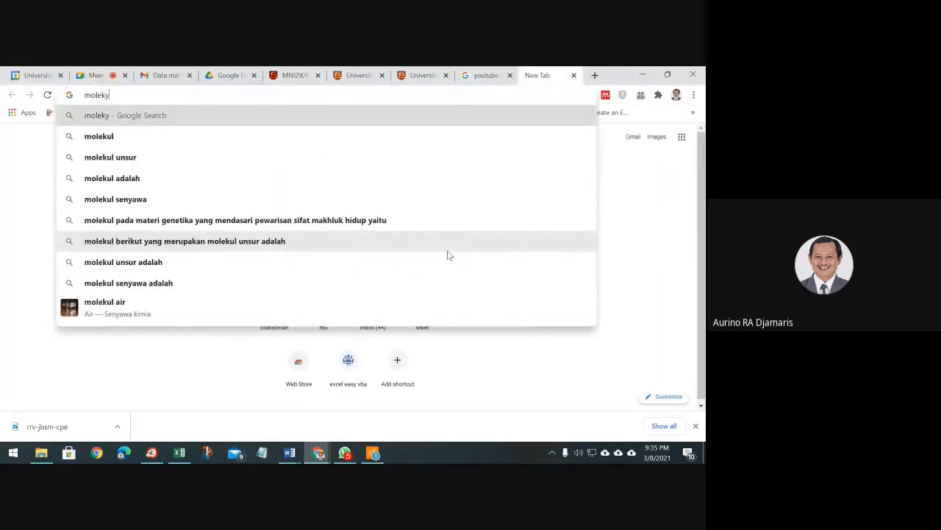
type("u")
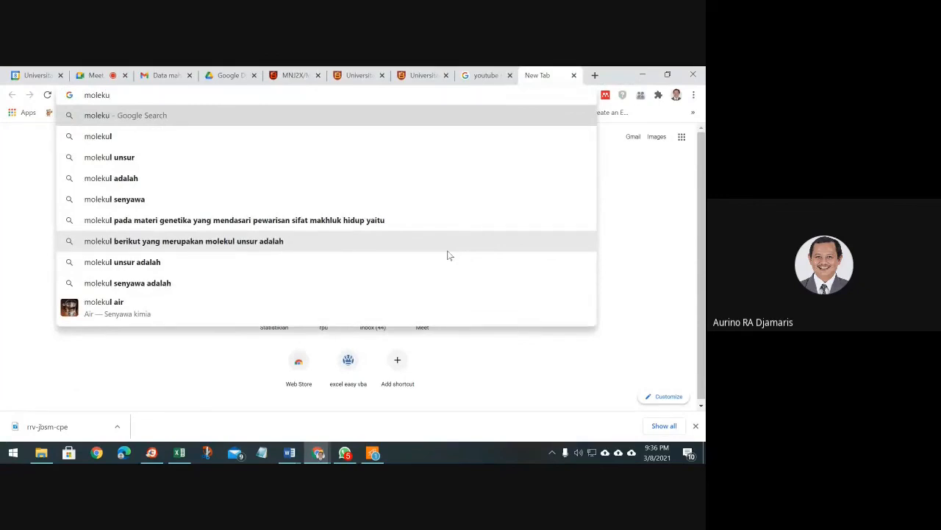
type("l vi")
key("BackSpace")
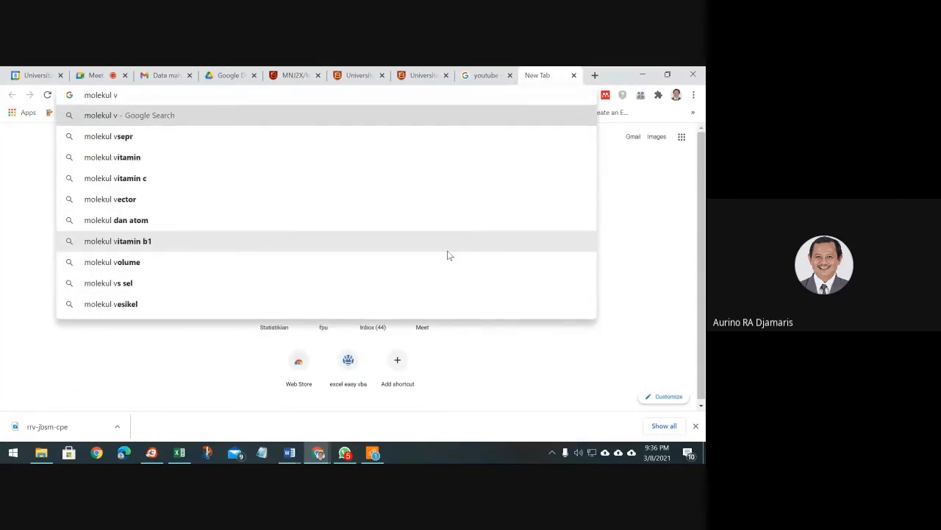
type("irus")
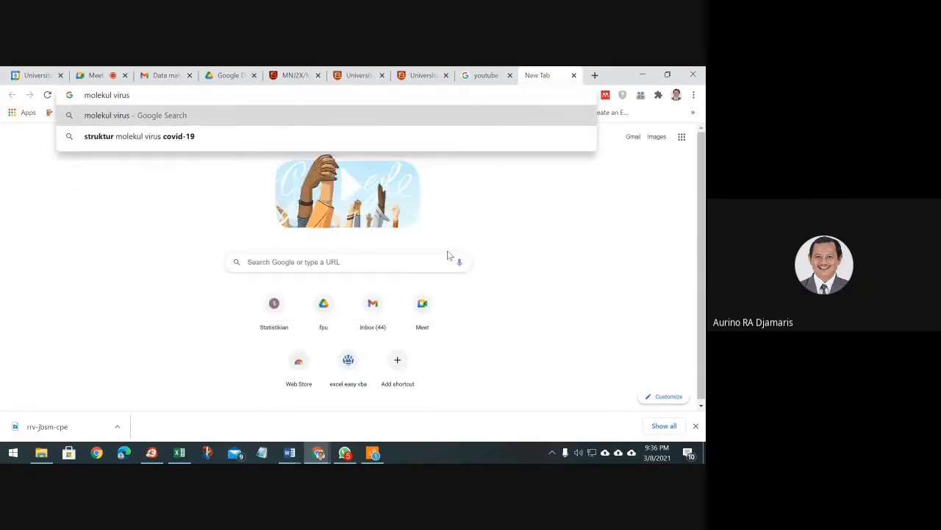
key("Down")
key("Return")
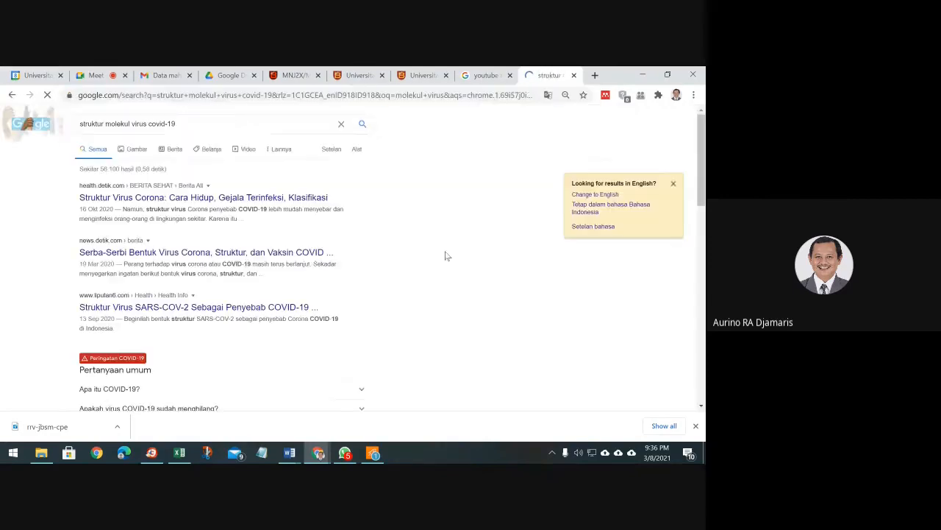
left_click(134, 156)
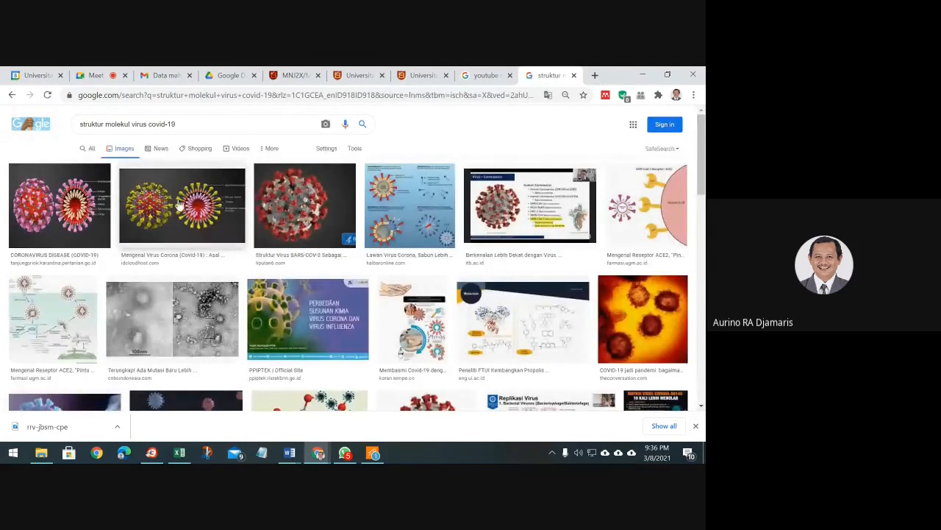
Open the red-and-grey SARS-CoV-2 result from Liputan6.com in the image results and copy the enlarged image.
left_click(306, 215)
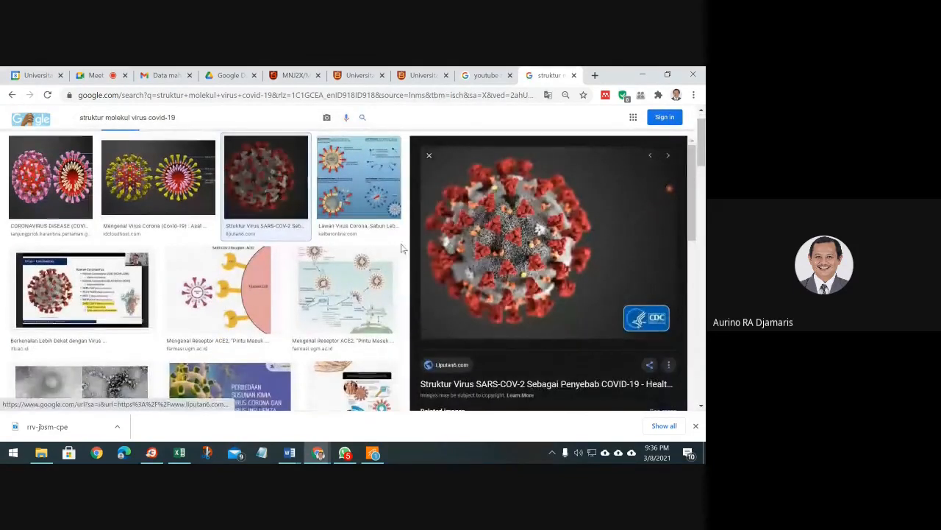
key("super+shift+s")
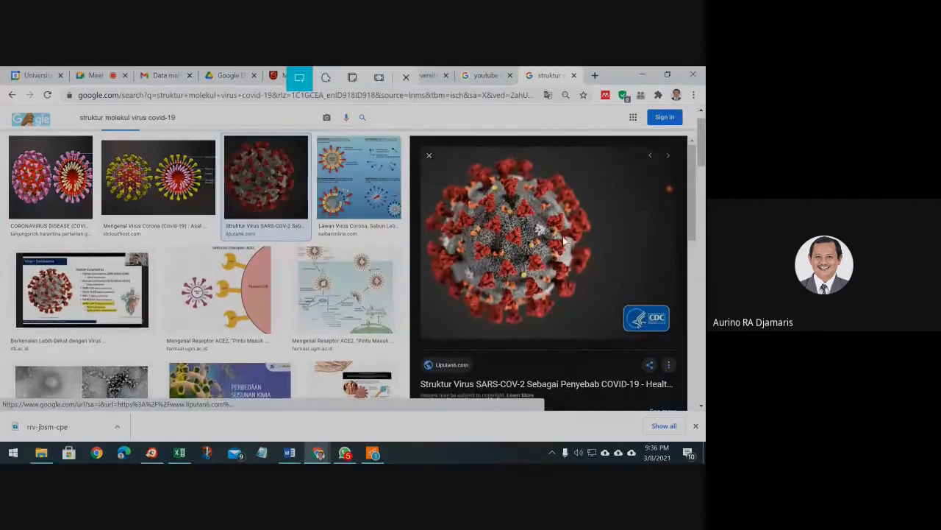
key("Escape")
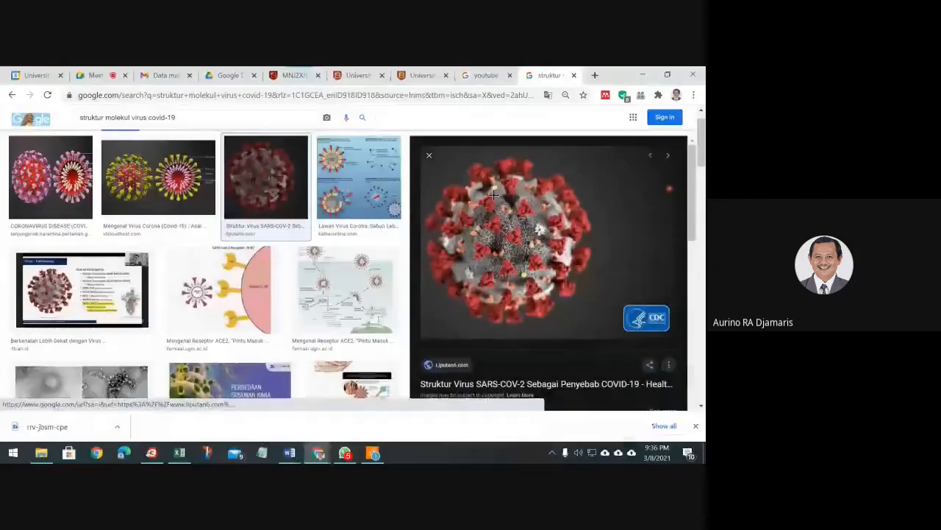
right_click(493, 194)
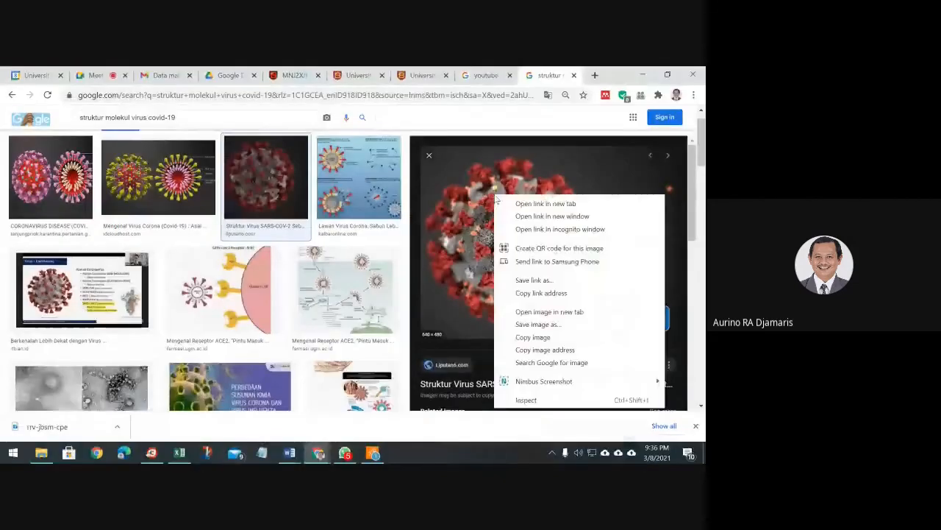
left_click(532, 337)
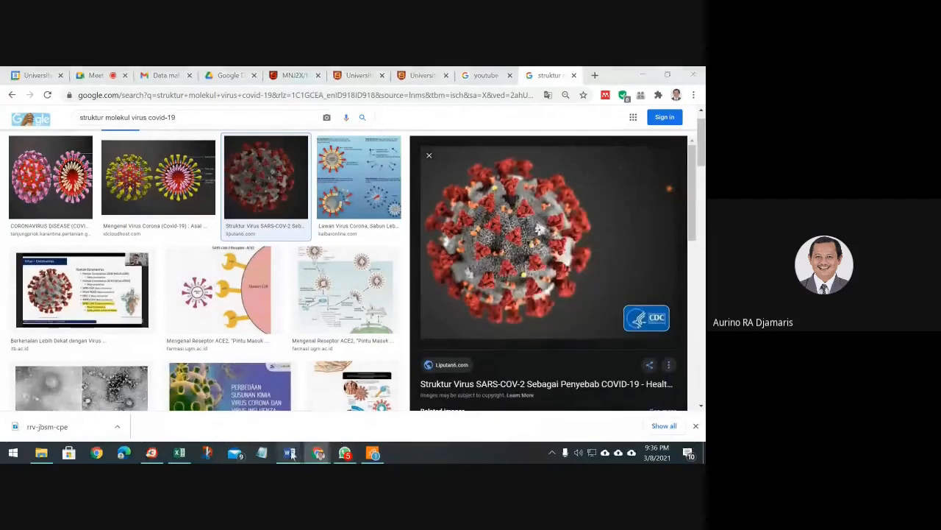
Switch to Document2 in Word and paste the virus image below the table in section 5.2 Saran.
mouse_move(298, 452)
mouse_move(318, 412)
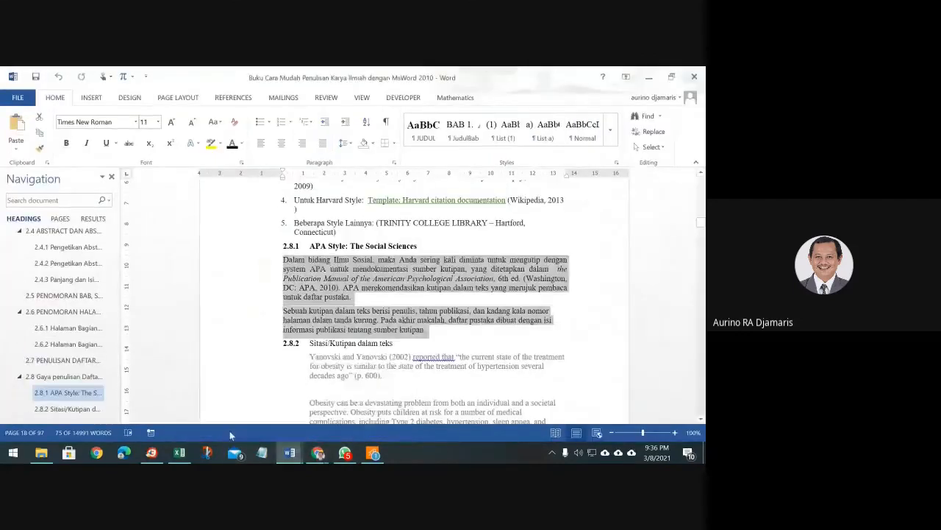
scroll(357, 267, "up", 1)
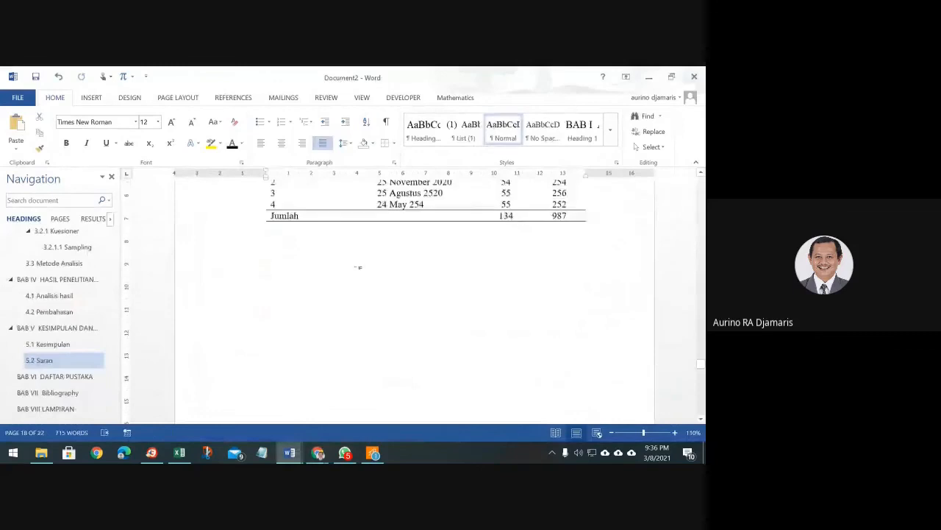
scroll(358, 267, "down", 3)
scroll(360, 281, "up", 2)
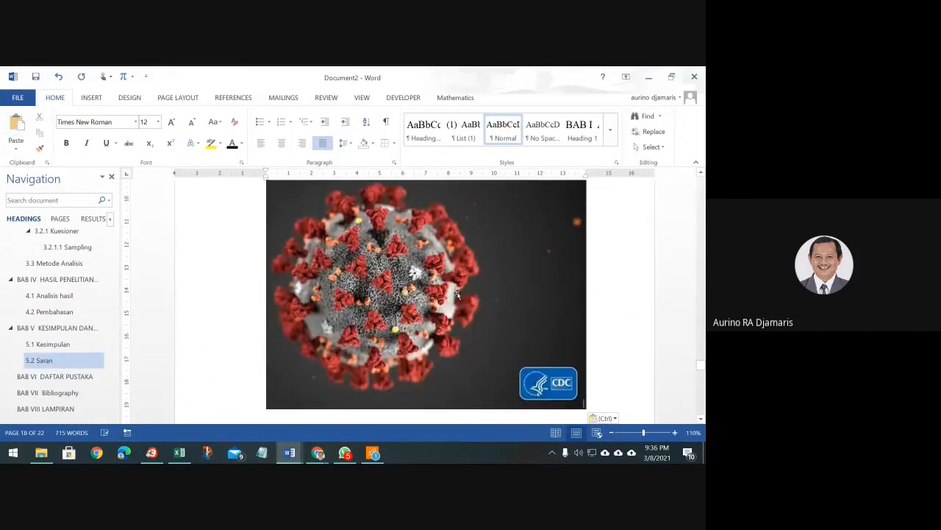
key("ctrl+v")
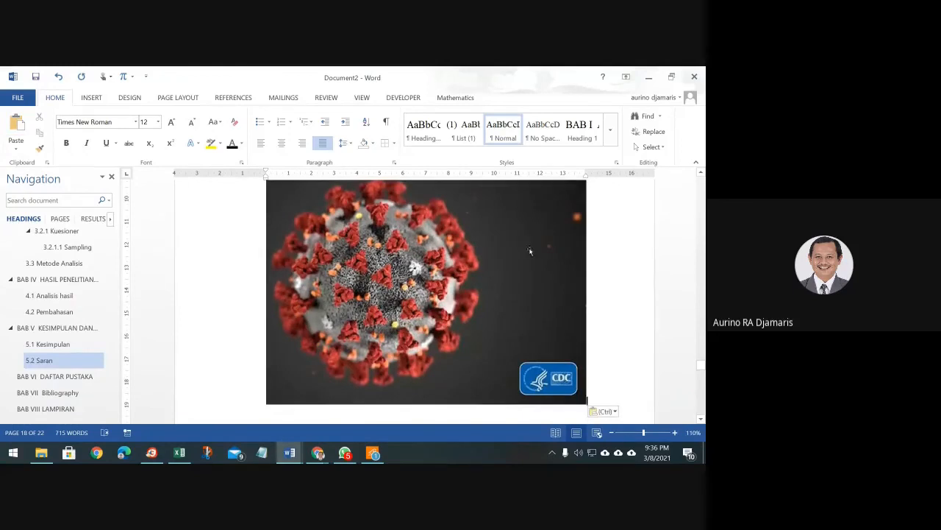
Remove the pasted image's background, adjusting the kept area to cover the whole virus and exclude the CDC logo.
left_click(535, 277)
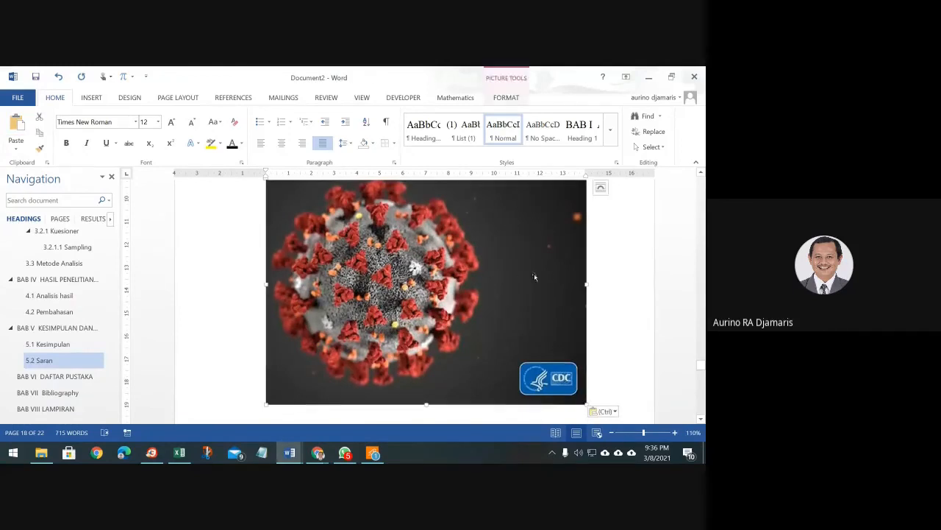
left_click(517, 102)
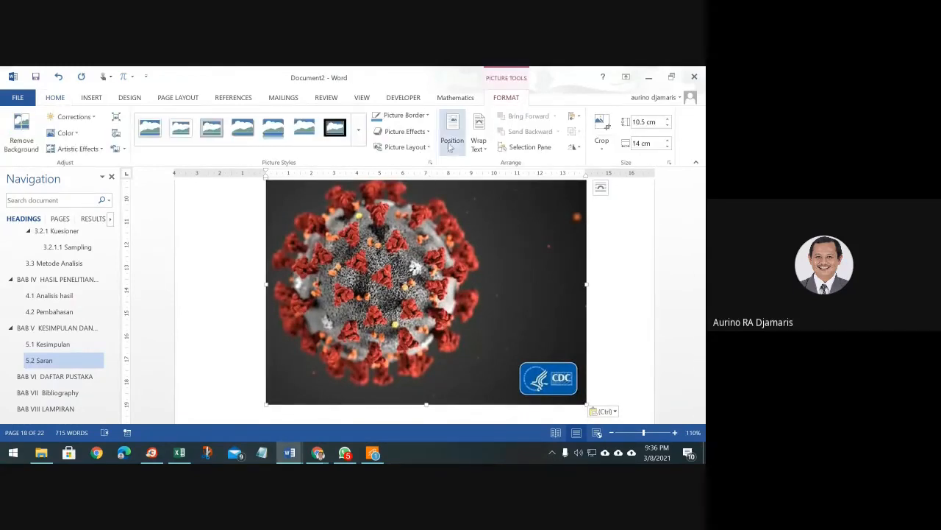
left_click(22, 136)
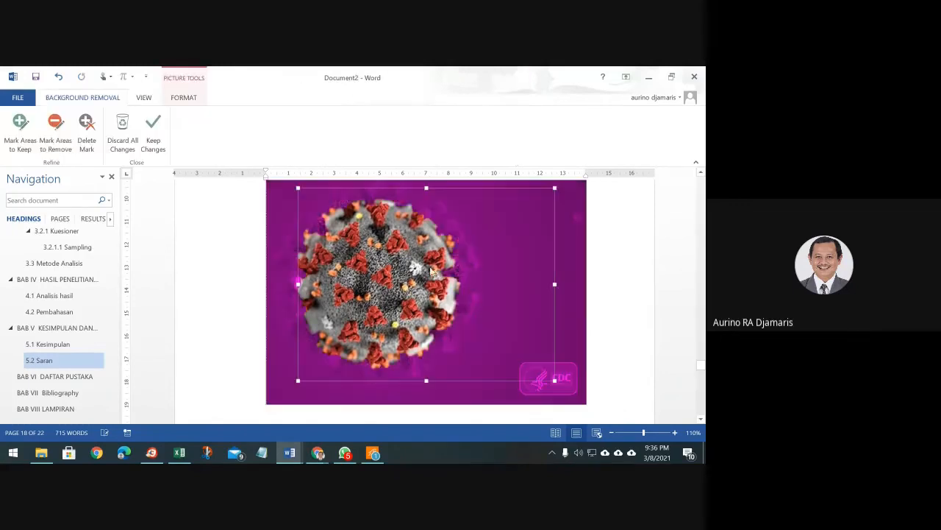
left_click_drag(296, 284, 268, 287)
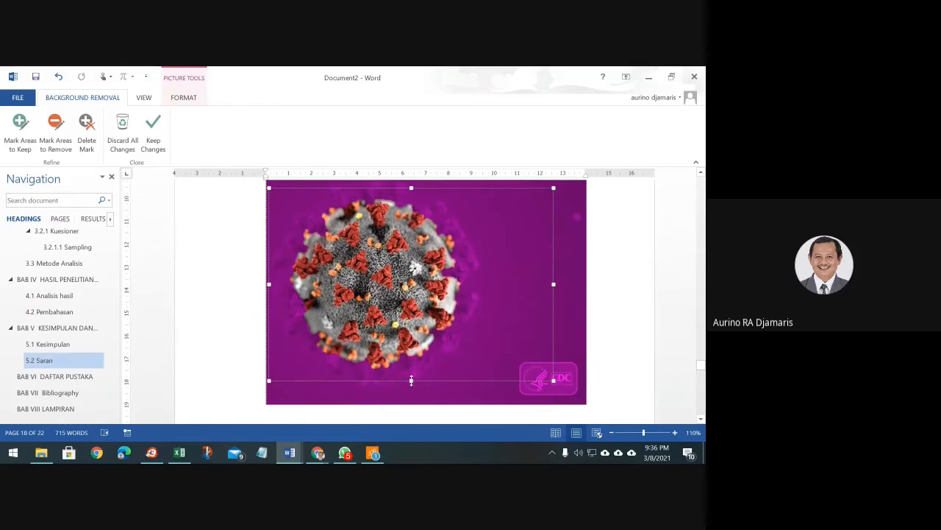
left_click_drag(411, 380, 411, 400)
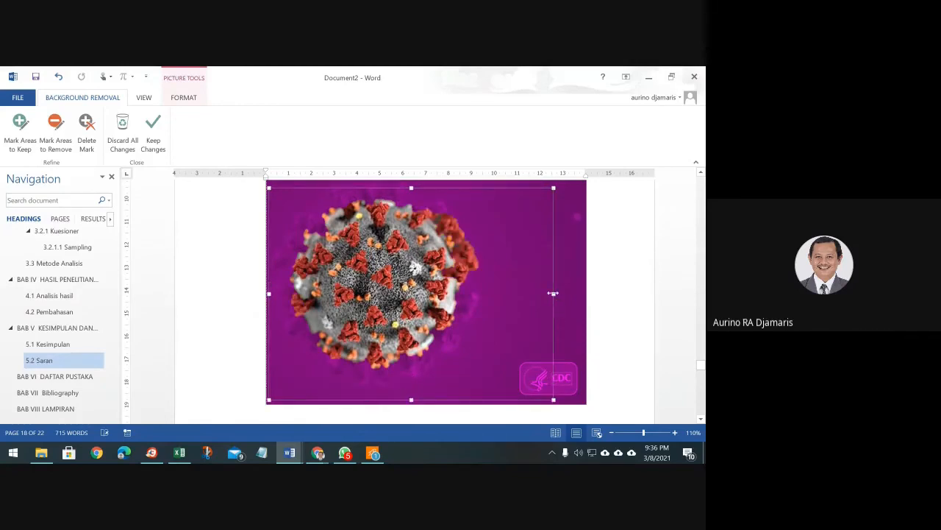
left_click_drag(553, 293, 523, 298)
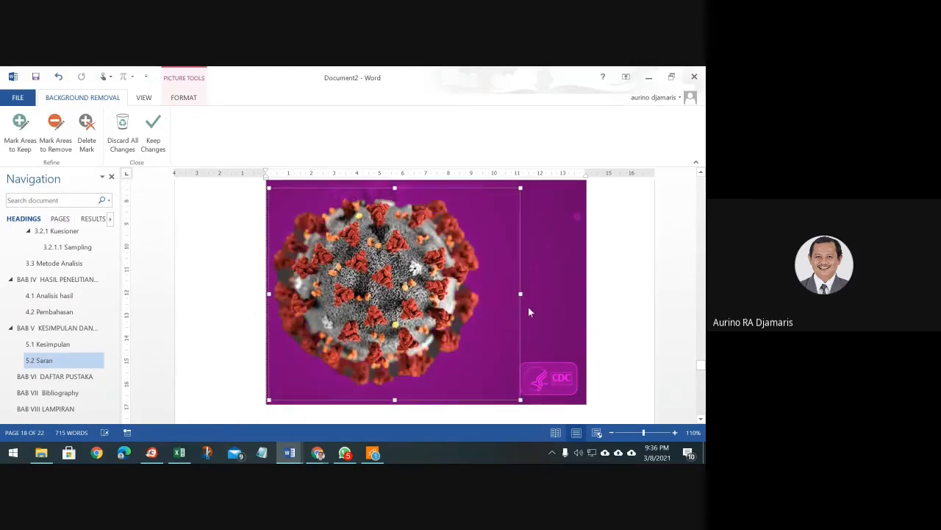
scroll(528, 312, "up", 1)
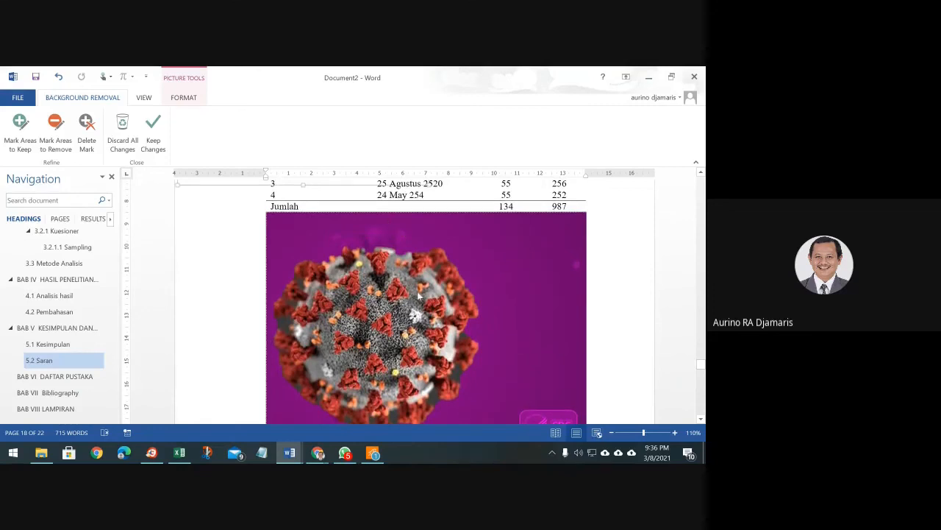
left_click(613, 316)
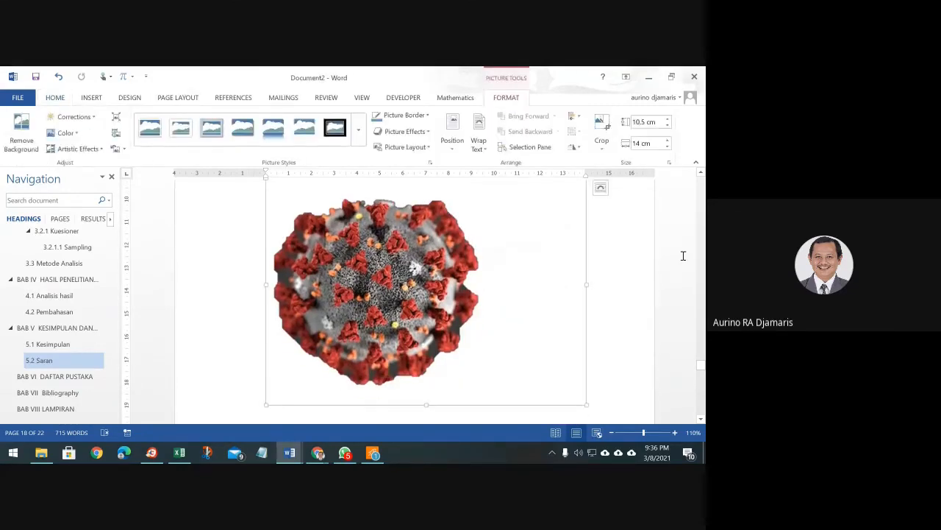
Copy the virus cutout, open PowerPoint and create a blank presentation.
right_click(391, 296)
key("Escape")
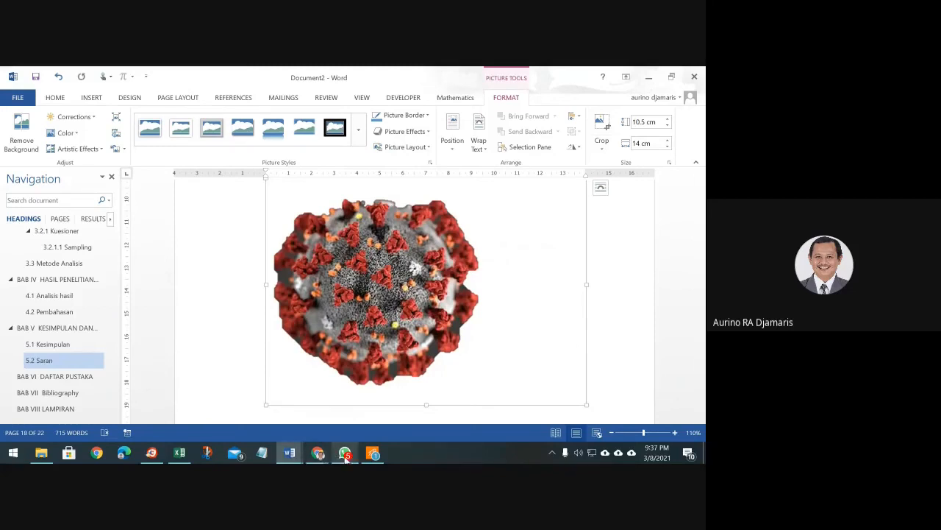
left_click(20, 452)
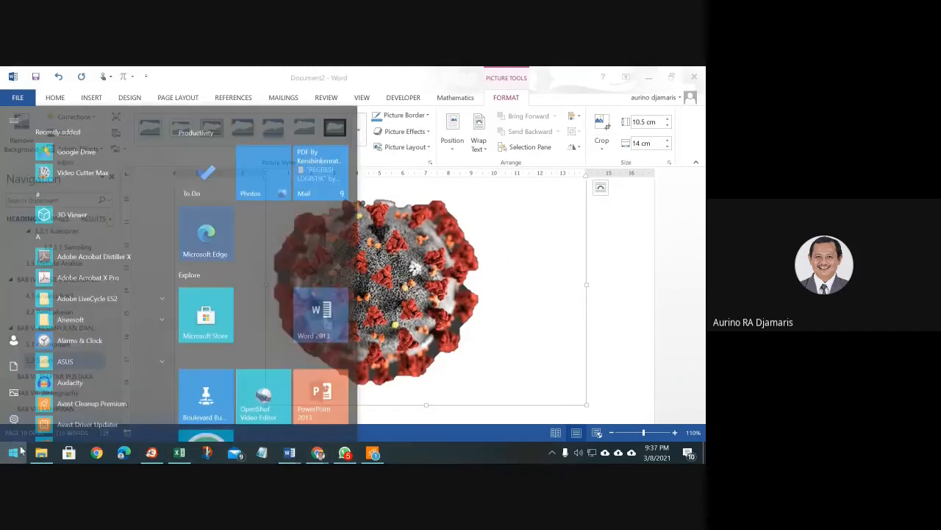
left_click(332, 352)
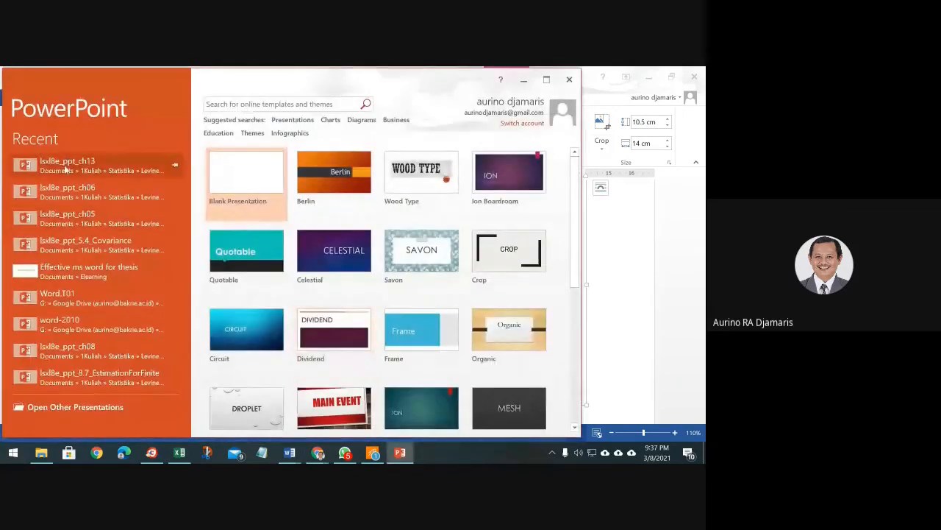
left_click(258, 178)
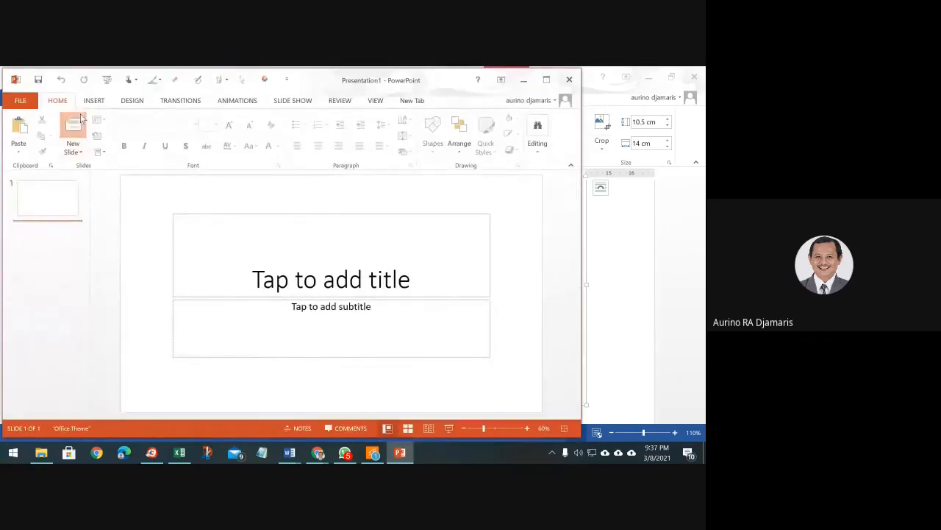
Add a second slide and paste the virus cutout into its content placeholder.
left_click(81, 120)
left_click(250, 274)
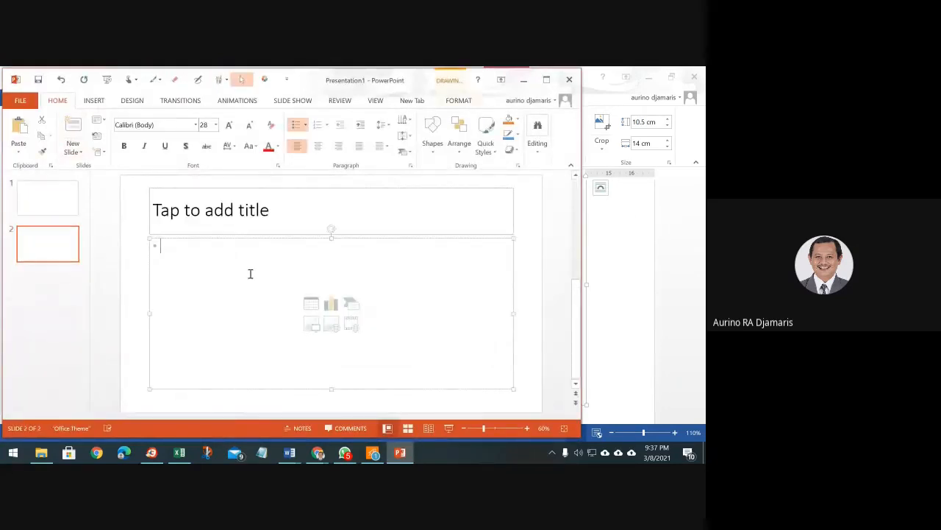
key("ctrl+v")
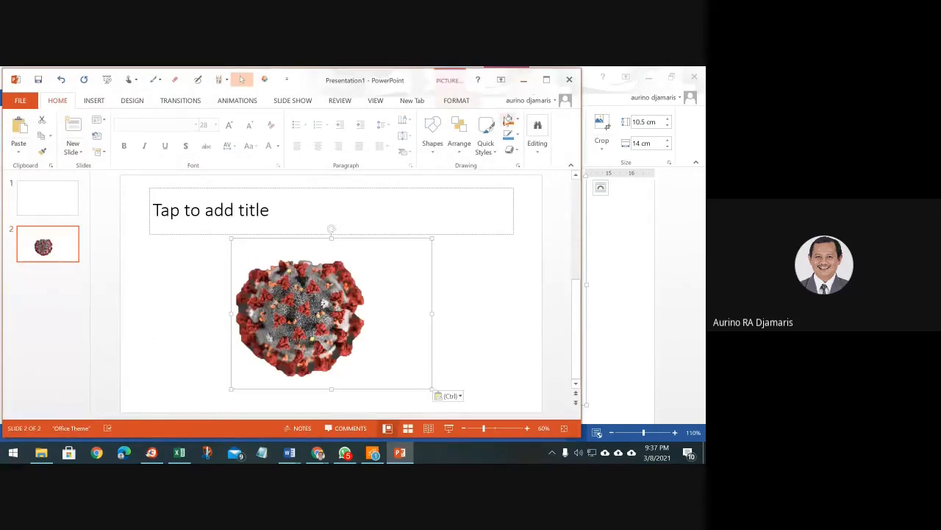
Crop the empty margins around the virus cutout to about 4.38" wide and 3.86" high.
left_click(455, 100)
left_click(463, 136)
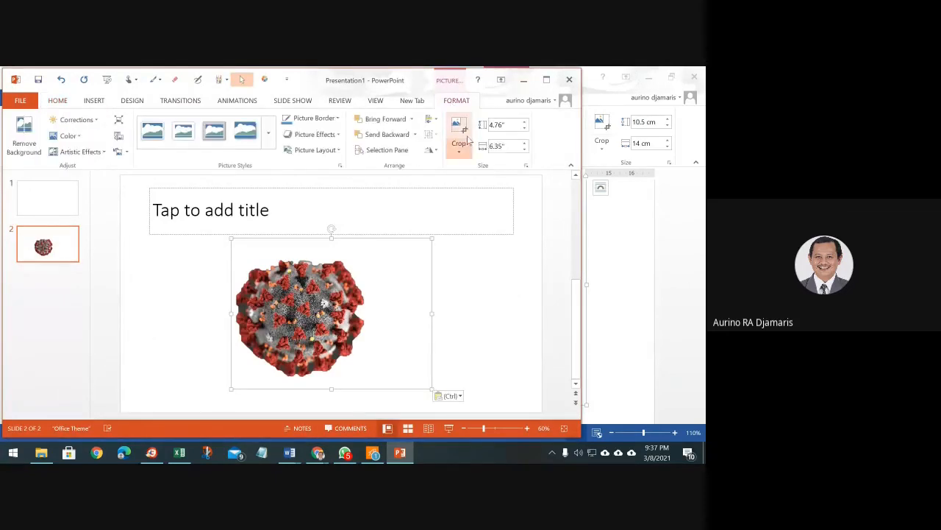
left_click_drag(428, 383, 369, 380)
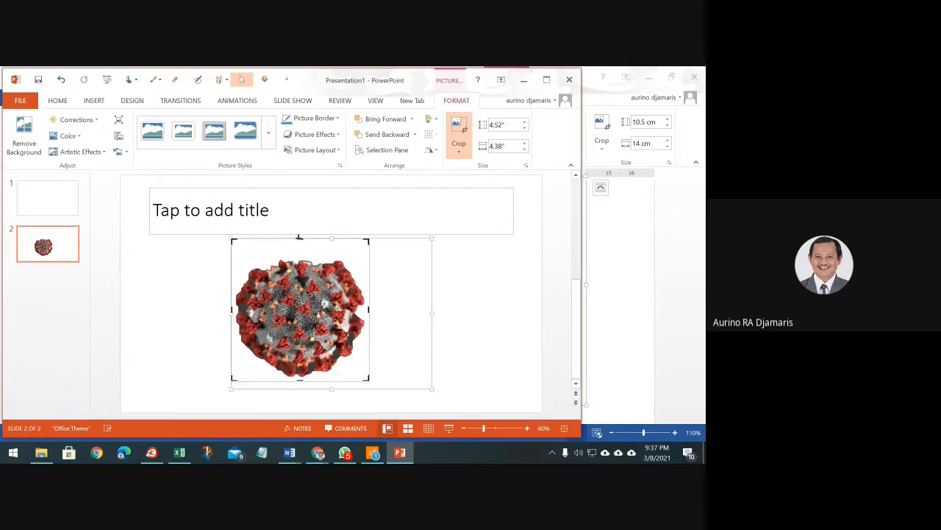
left_click_drag(298, 241, 296, 258)
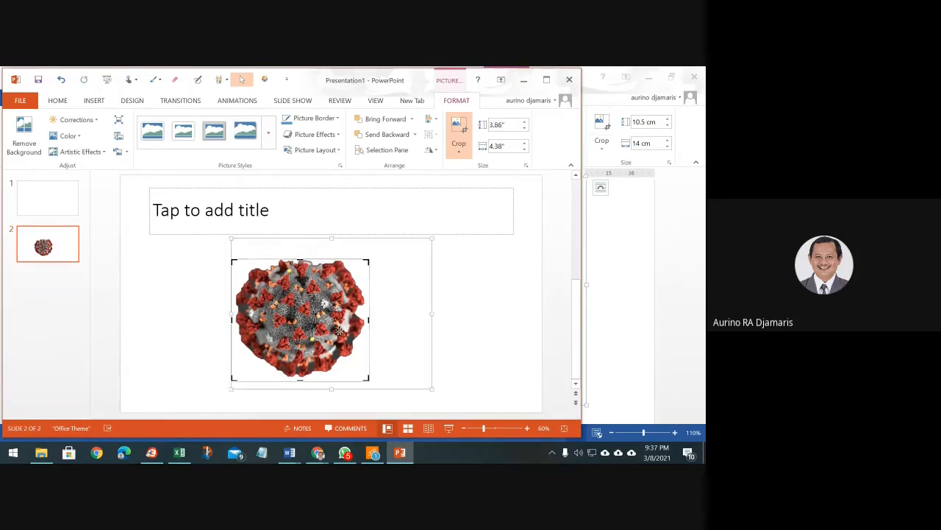
left_click(460, 355)
Move the virus picture to the slide's upper left and shrink it to about 2.36" wide and 2.37" high.
left_click(326, 315)
left_click_drag(326, 315, 227, 261)
left_click_drag(269, 326, 208, 277)
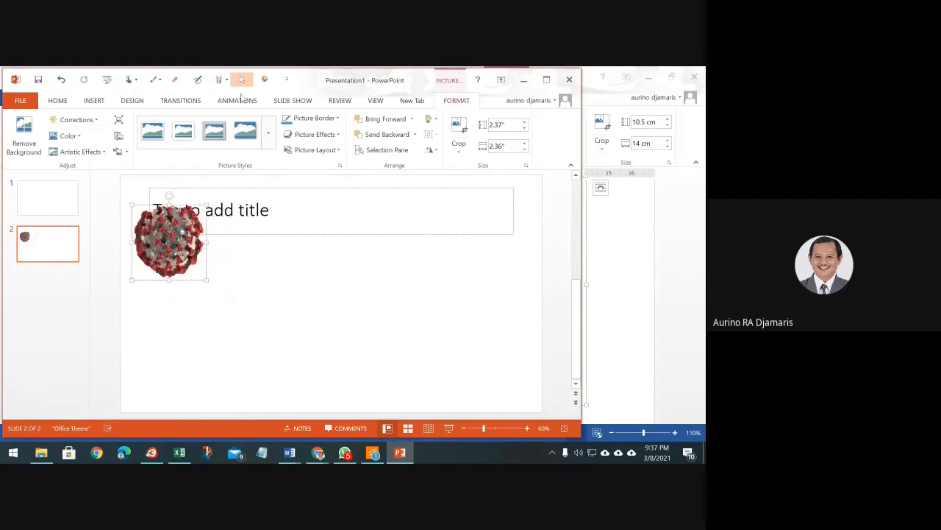
Apply the Neutron motion path animation to the virus picture.
left_click(291, 101)
left_click(246, 103)
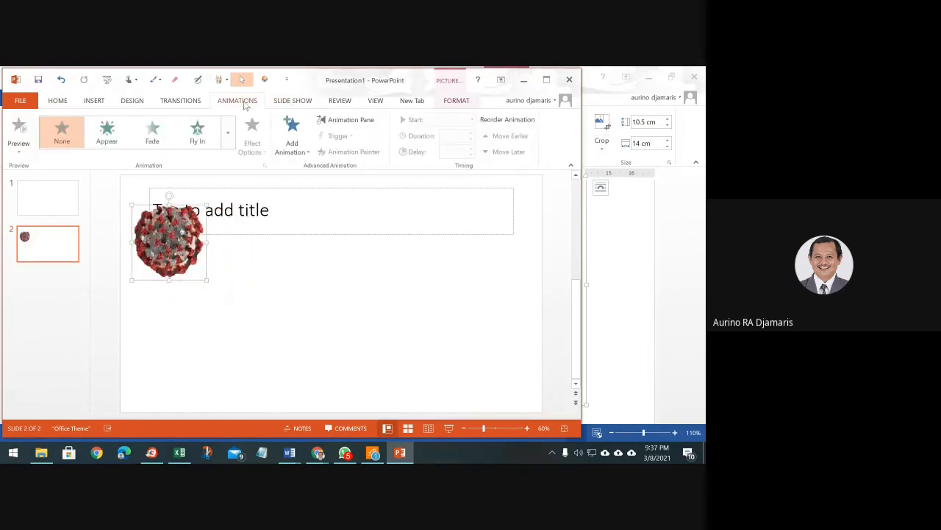
left_click(227, 132)
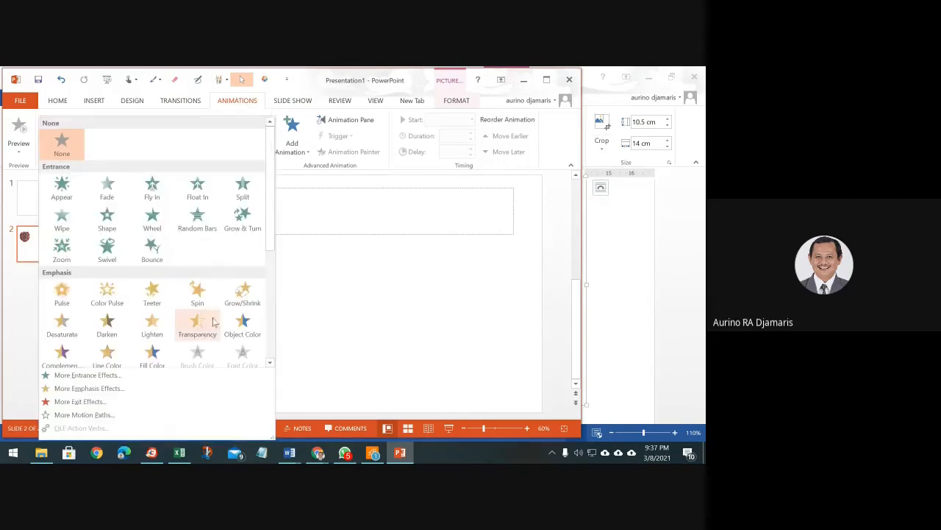
scroll(195, 346, "down", 3)
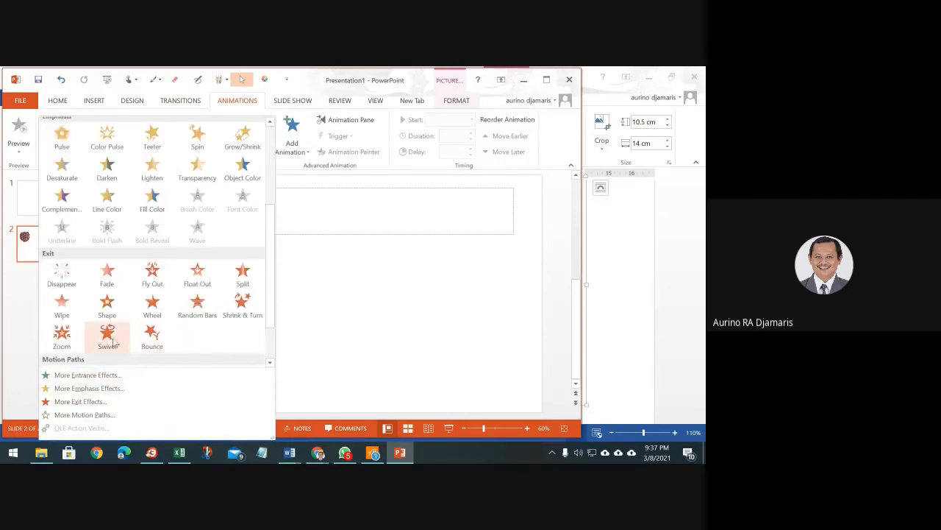
left_click(92, 415)
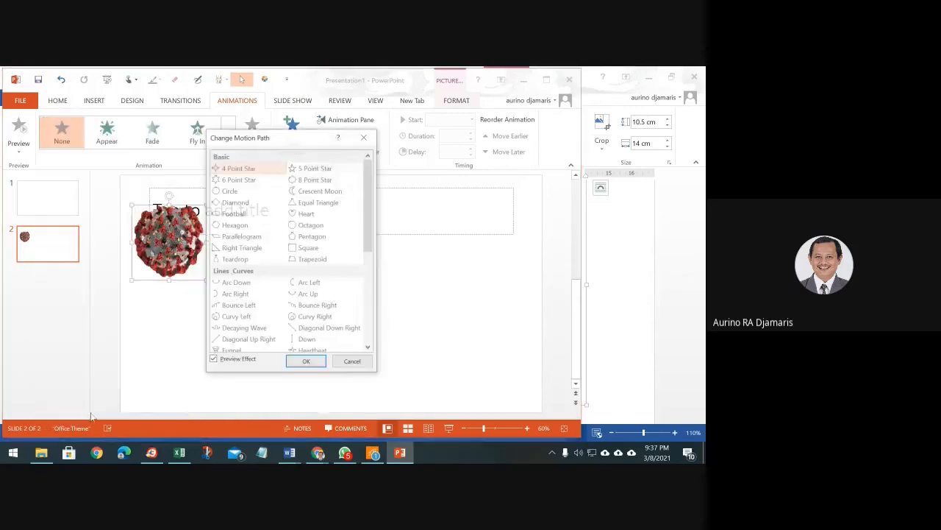
scroll(237, 323, "down", 5)
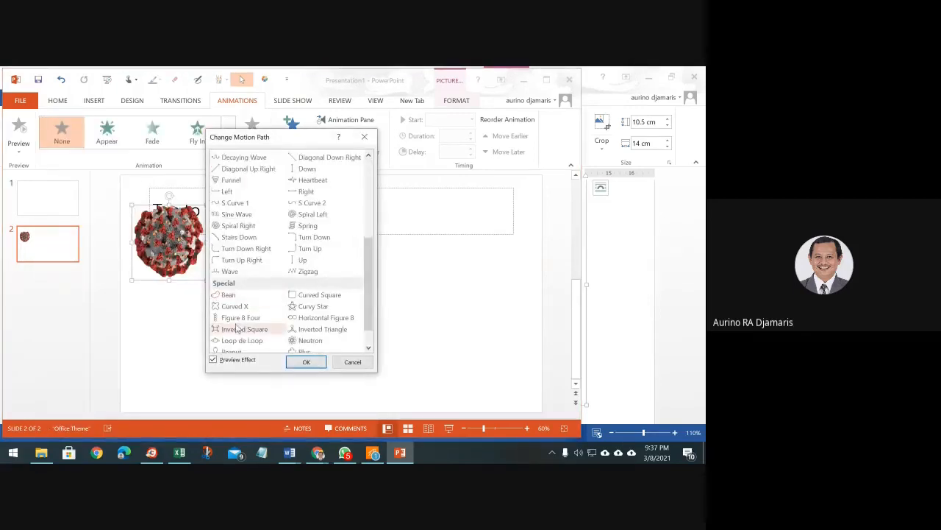
scroll(257, 331, "down", 1)
left_click(308, 312)
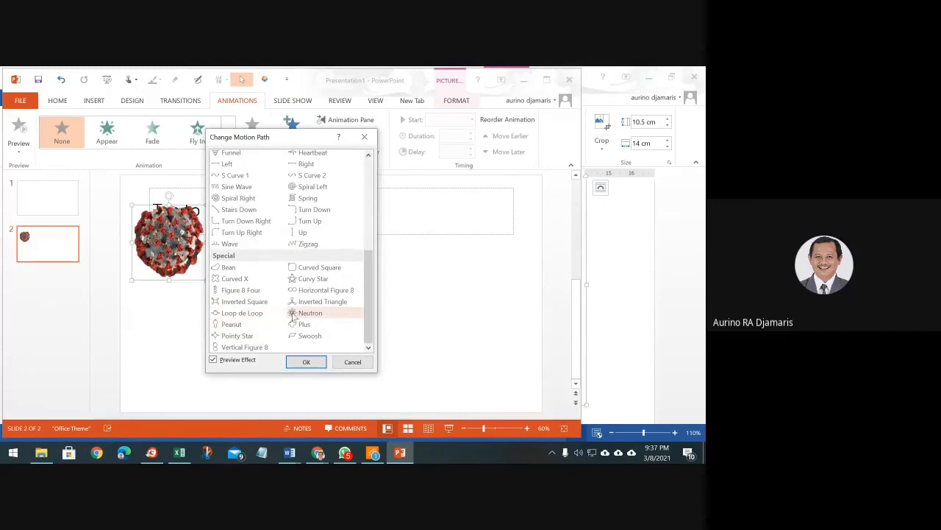
left_click(306, 361)
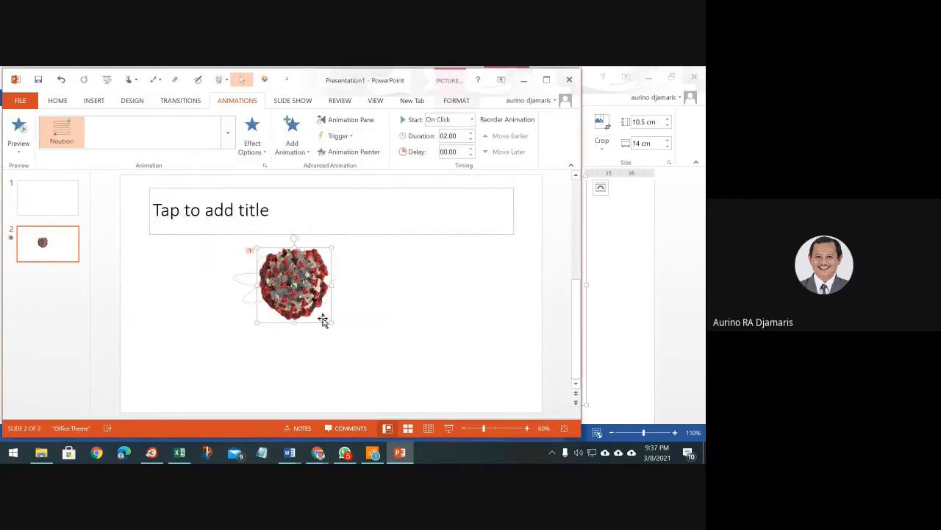
Move the Neutron path beside the virus and enlarge it across the slide's upper right, and switch back to the Word document.
left_click(239, 283)
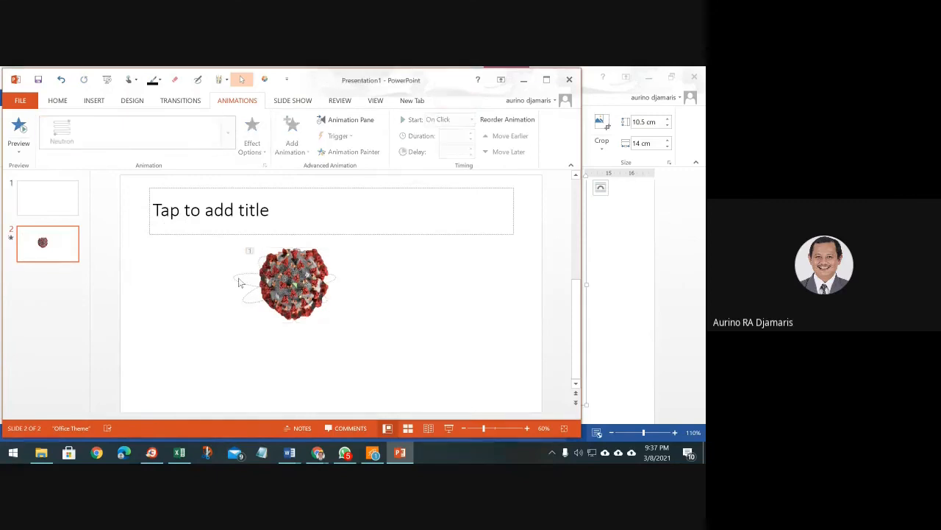
left_click_drag(248, 294, 318, 293)
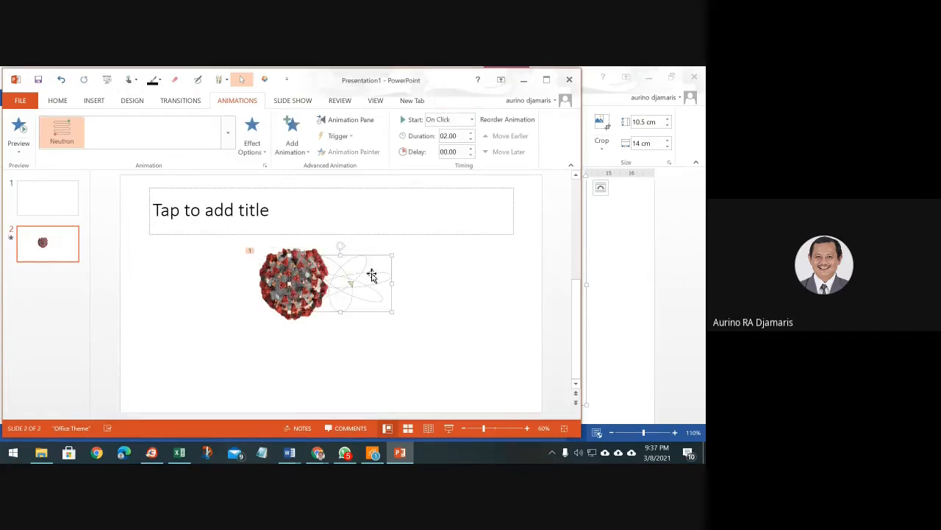
left_click_drag(394, 251, 546, 156)
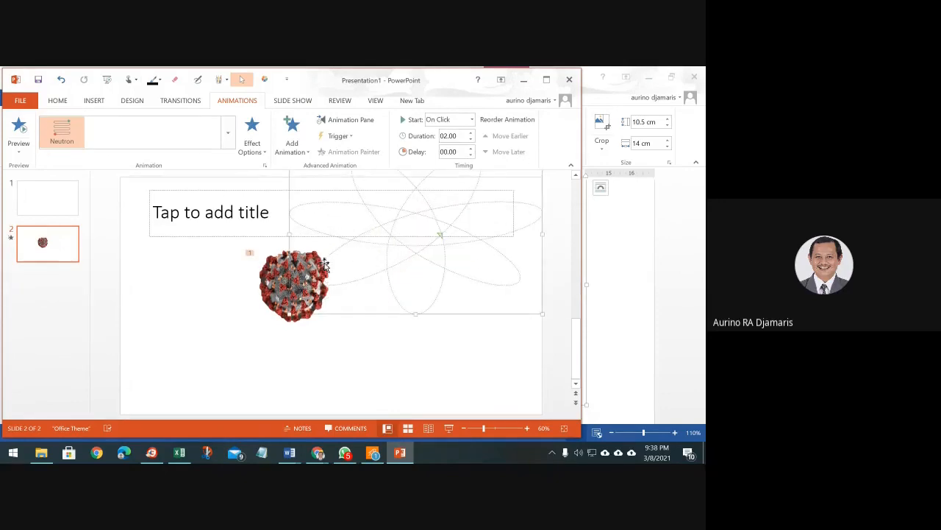
scroll(539, 195, "up", 1)
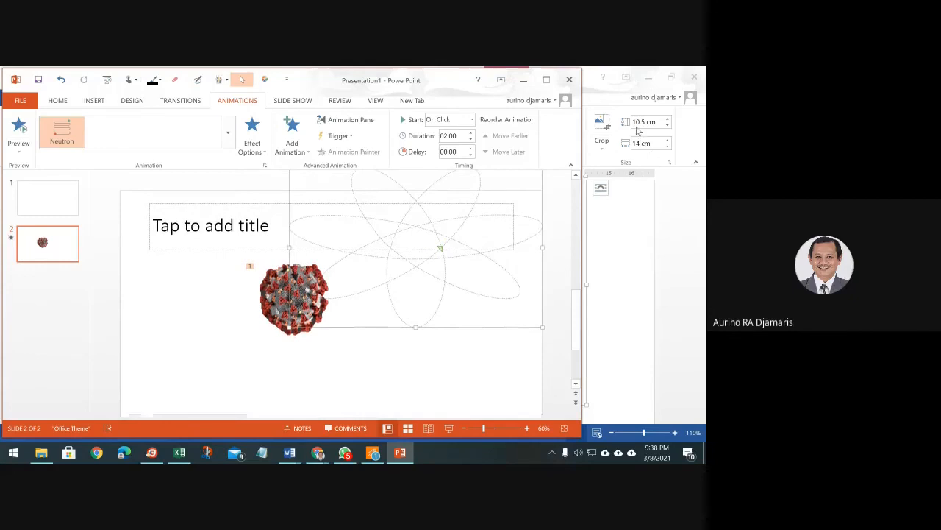
left_click(615, 258)
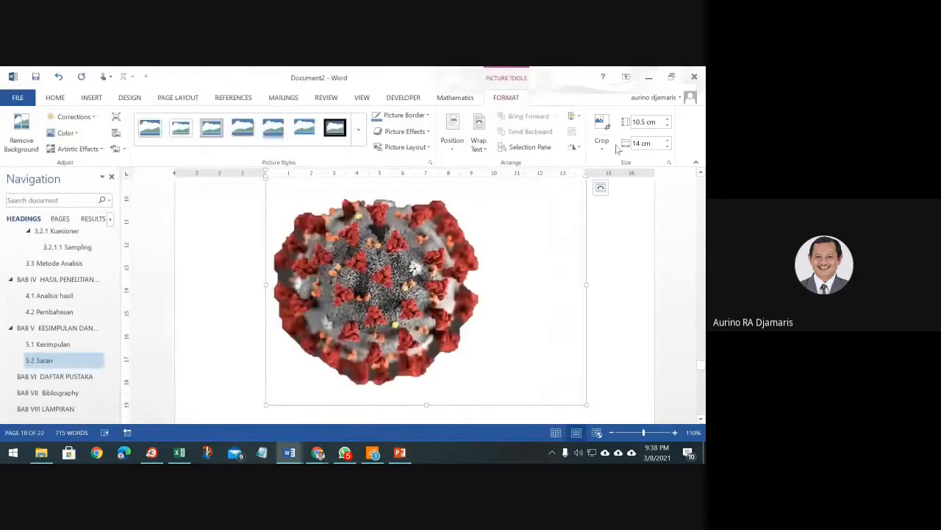